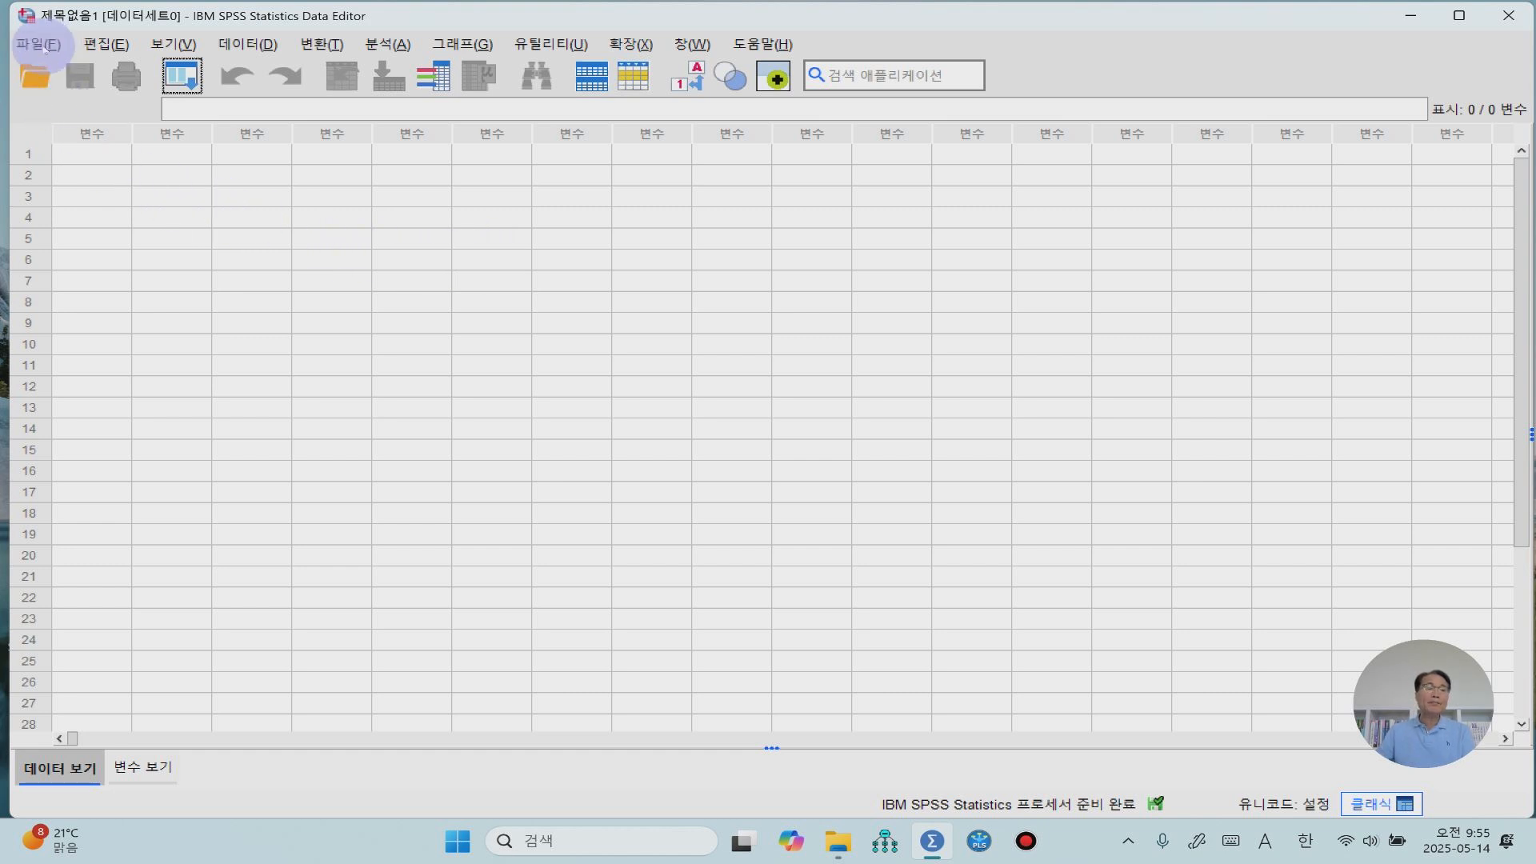
- Open the data file 제16장 일원다변량분산분석 데이터.sav from the SPSS 분석 데이터 folder
click(44, 46)
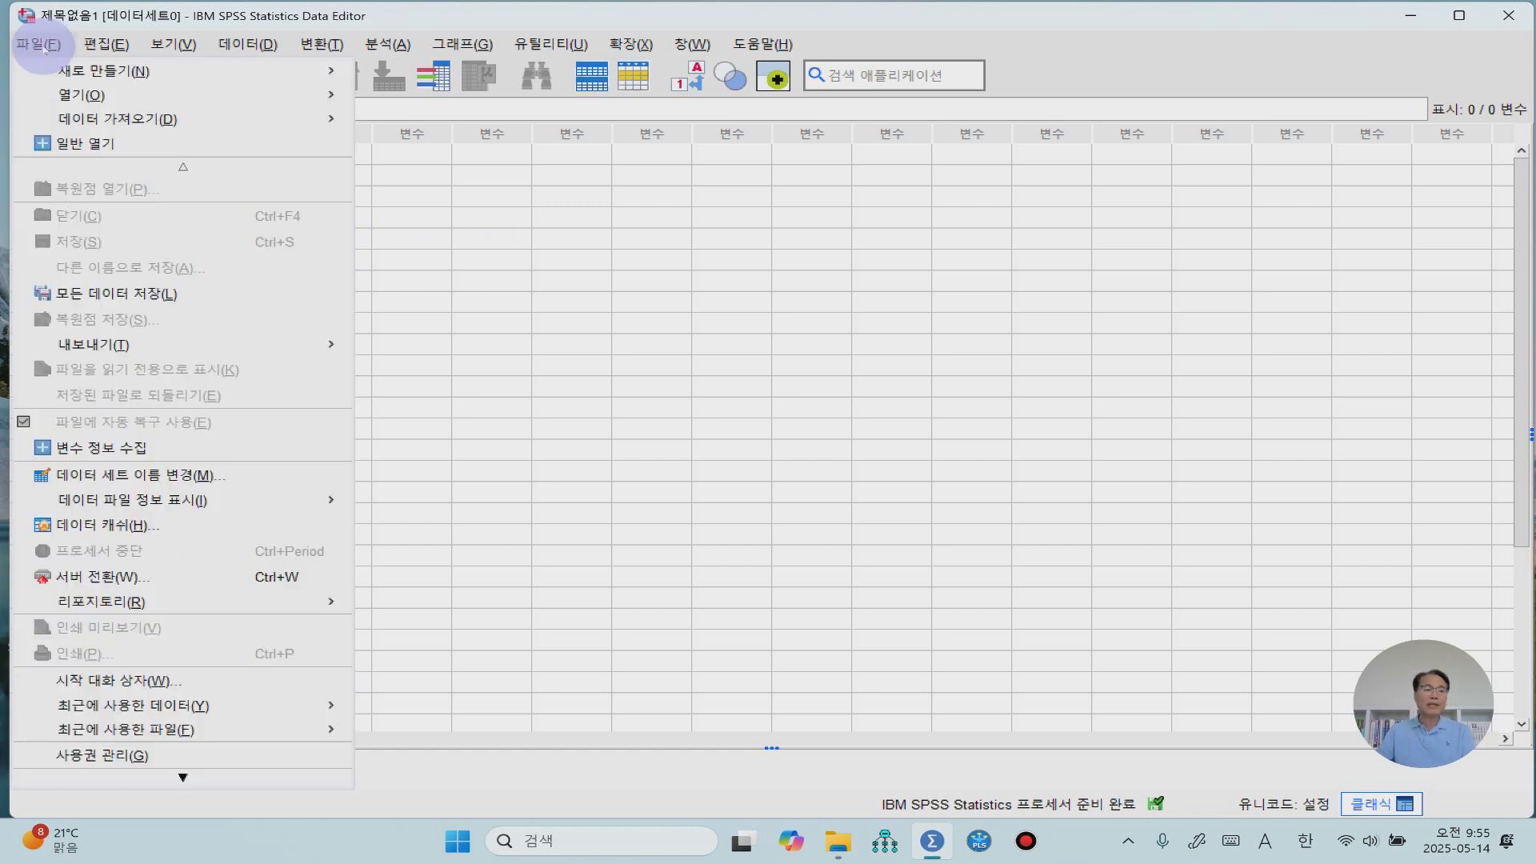
click(88, 98)
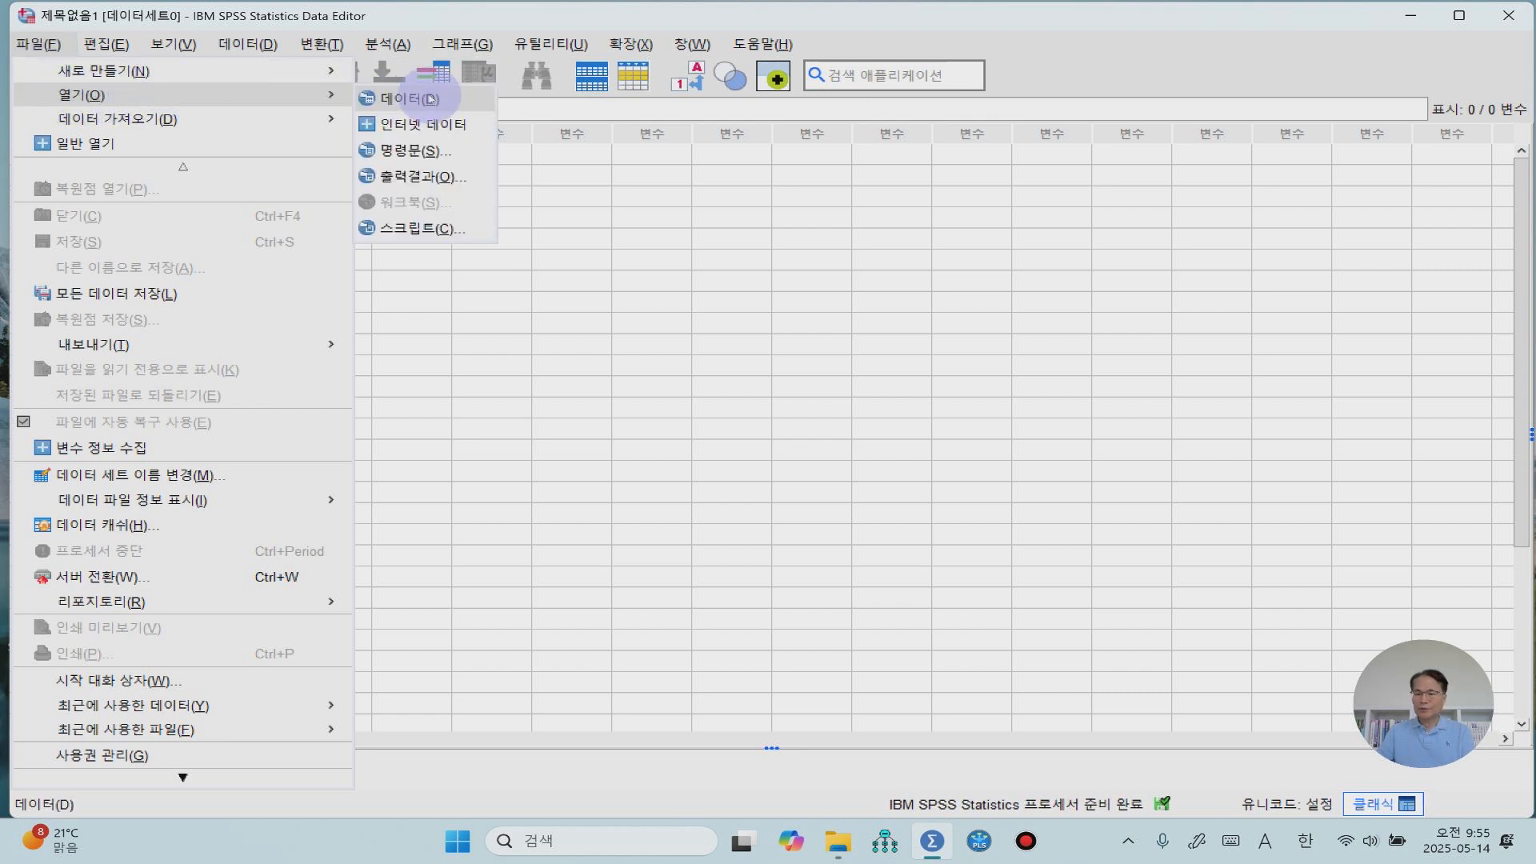
click(430, 96)
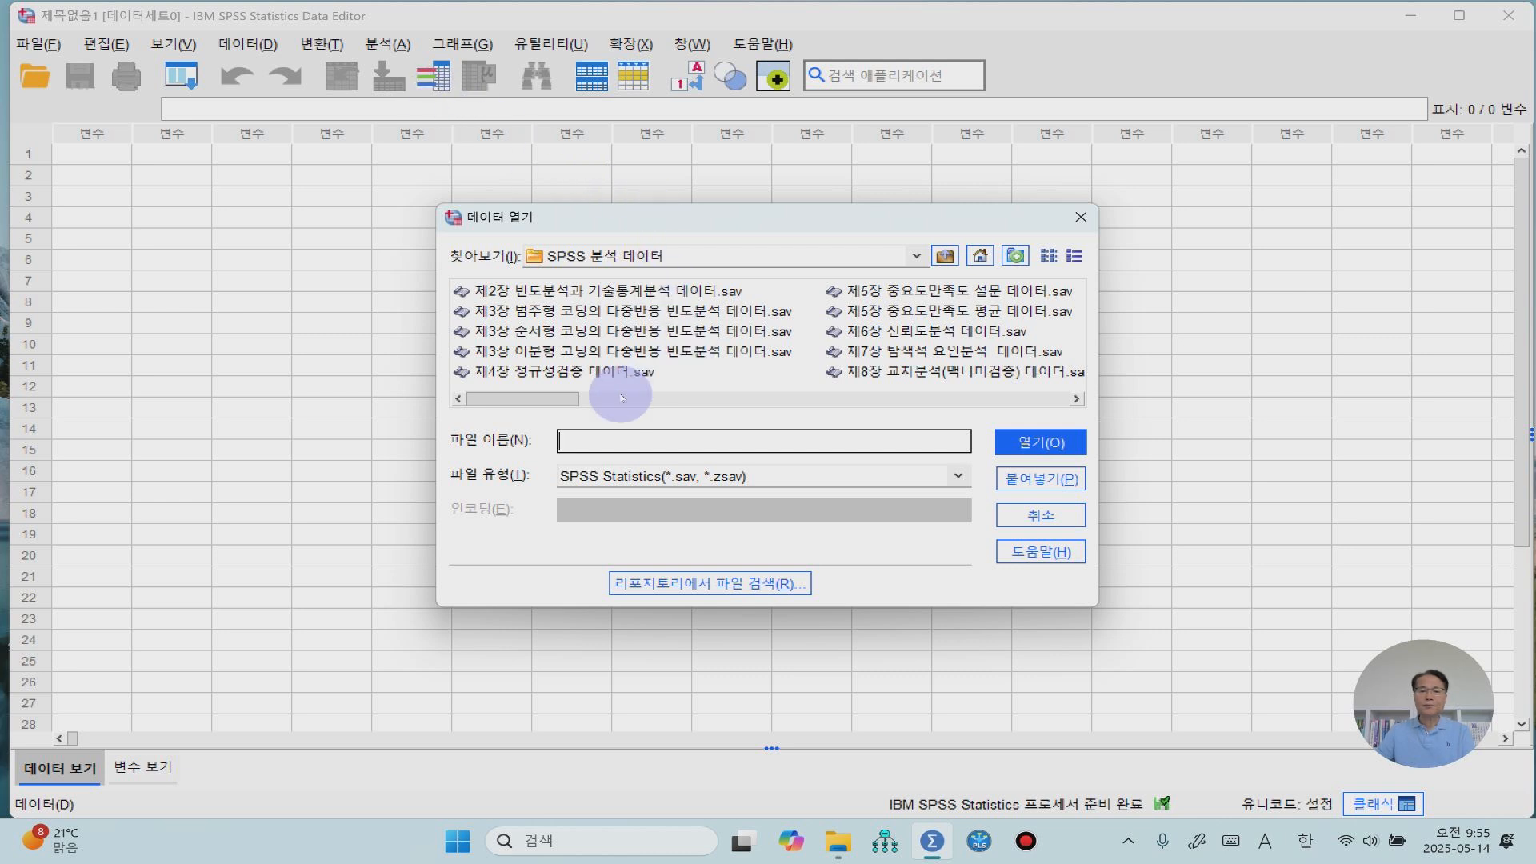
drag(567, 402, 920, 400)
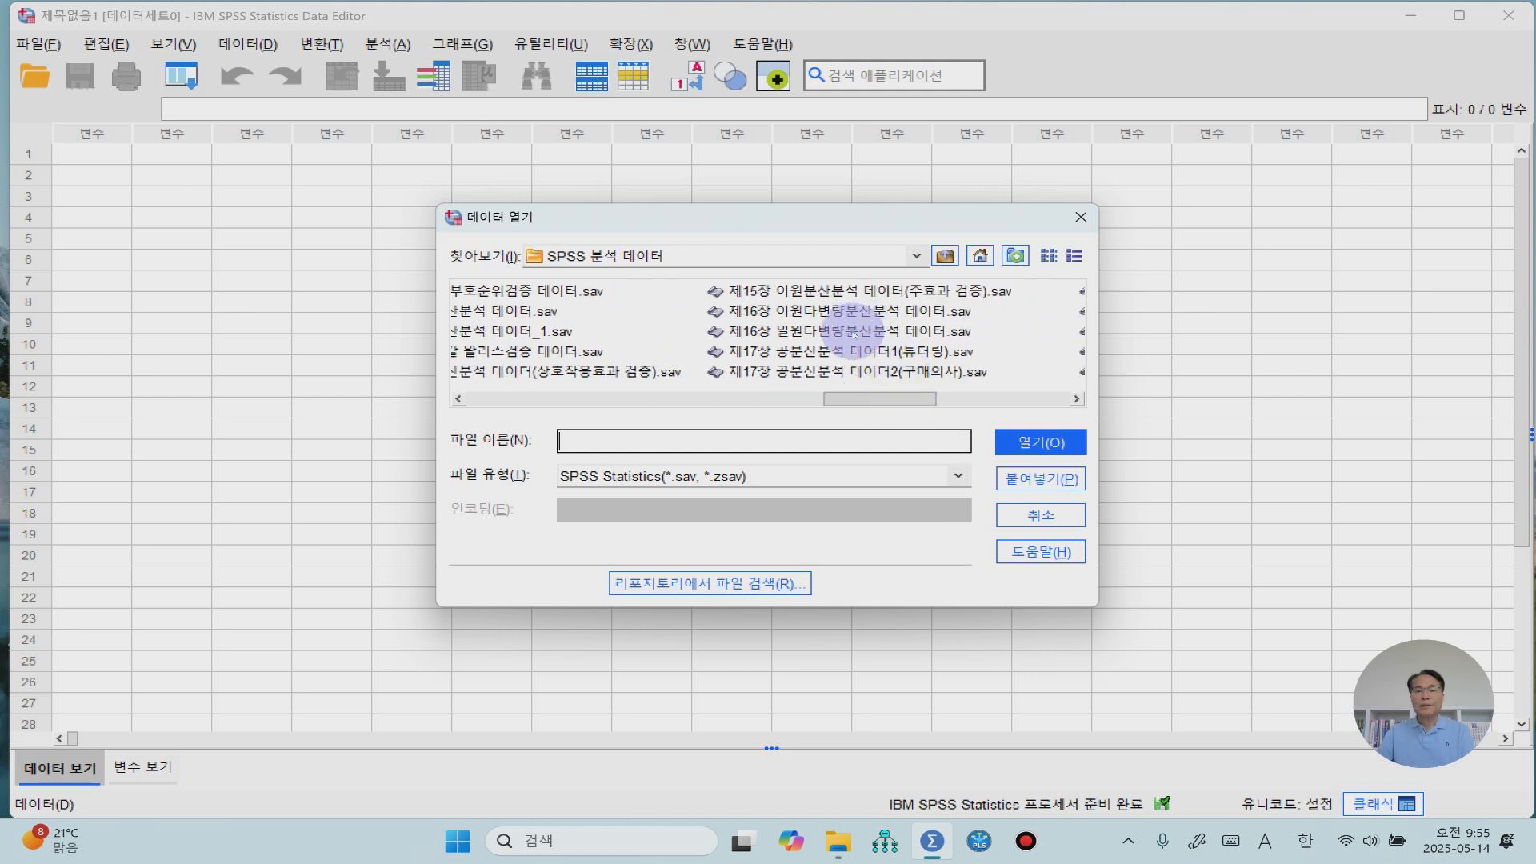
click(852, 333)
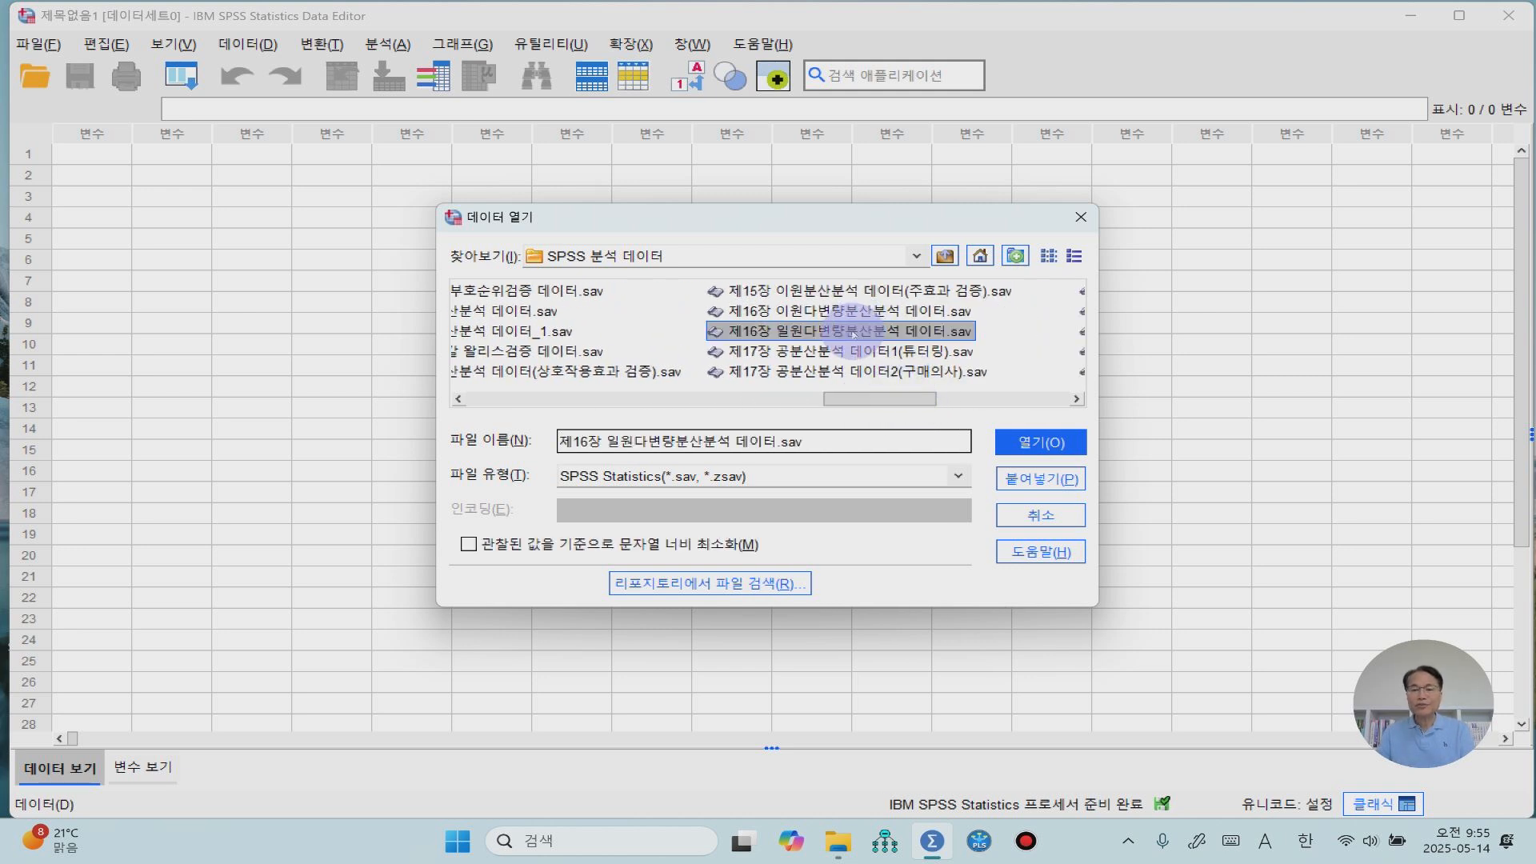
click(1041, 443)
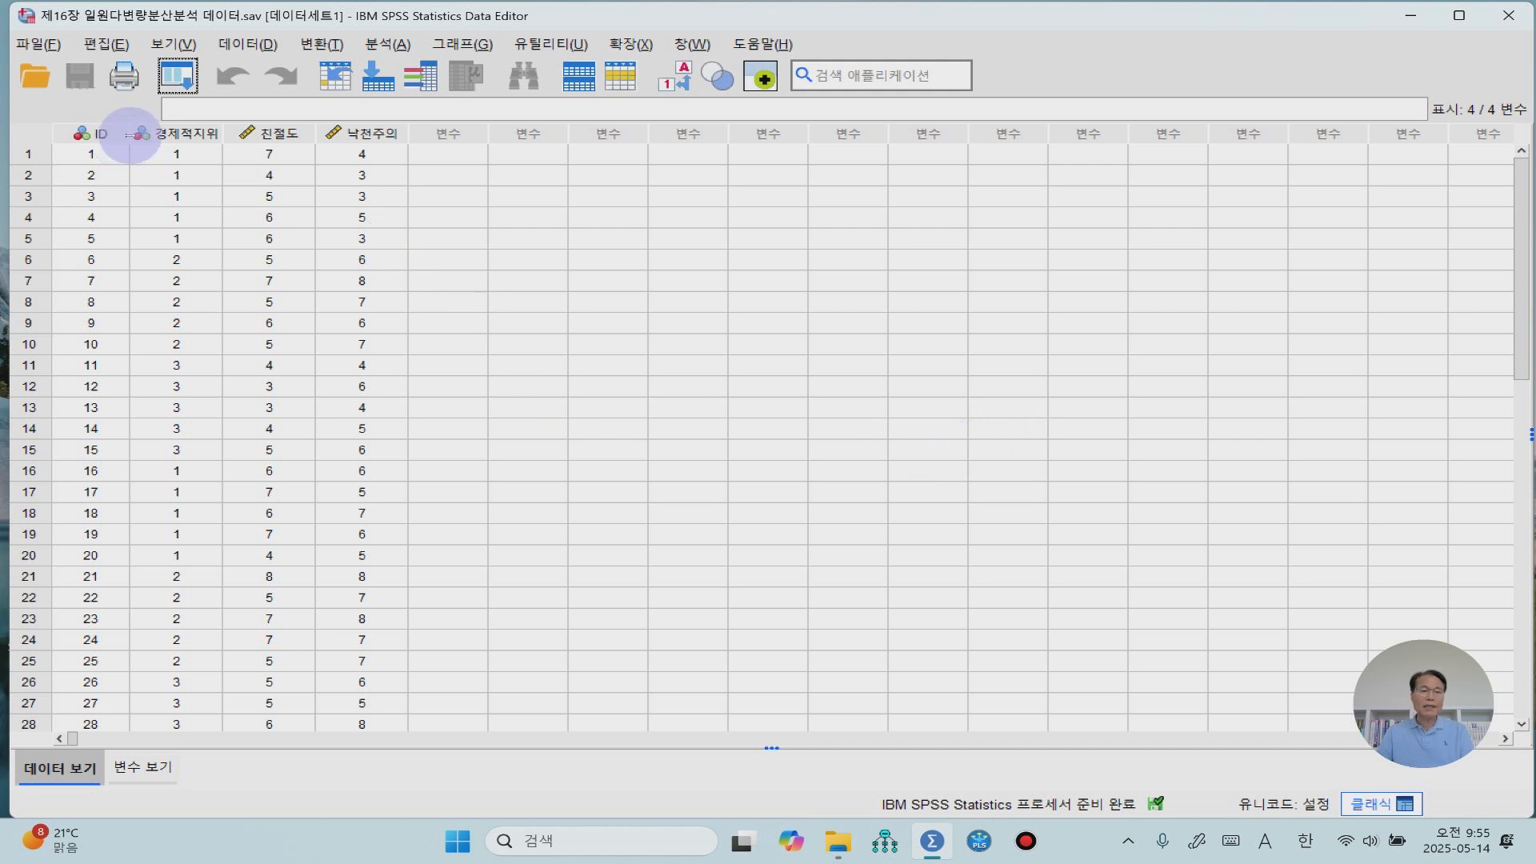
- Review the 경제적지위 column, followed by the 친절도 and 낙천주의 columns together in the data view
click(193, 133)
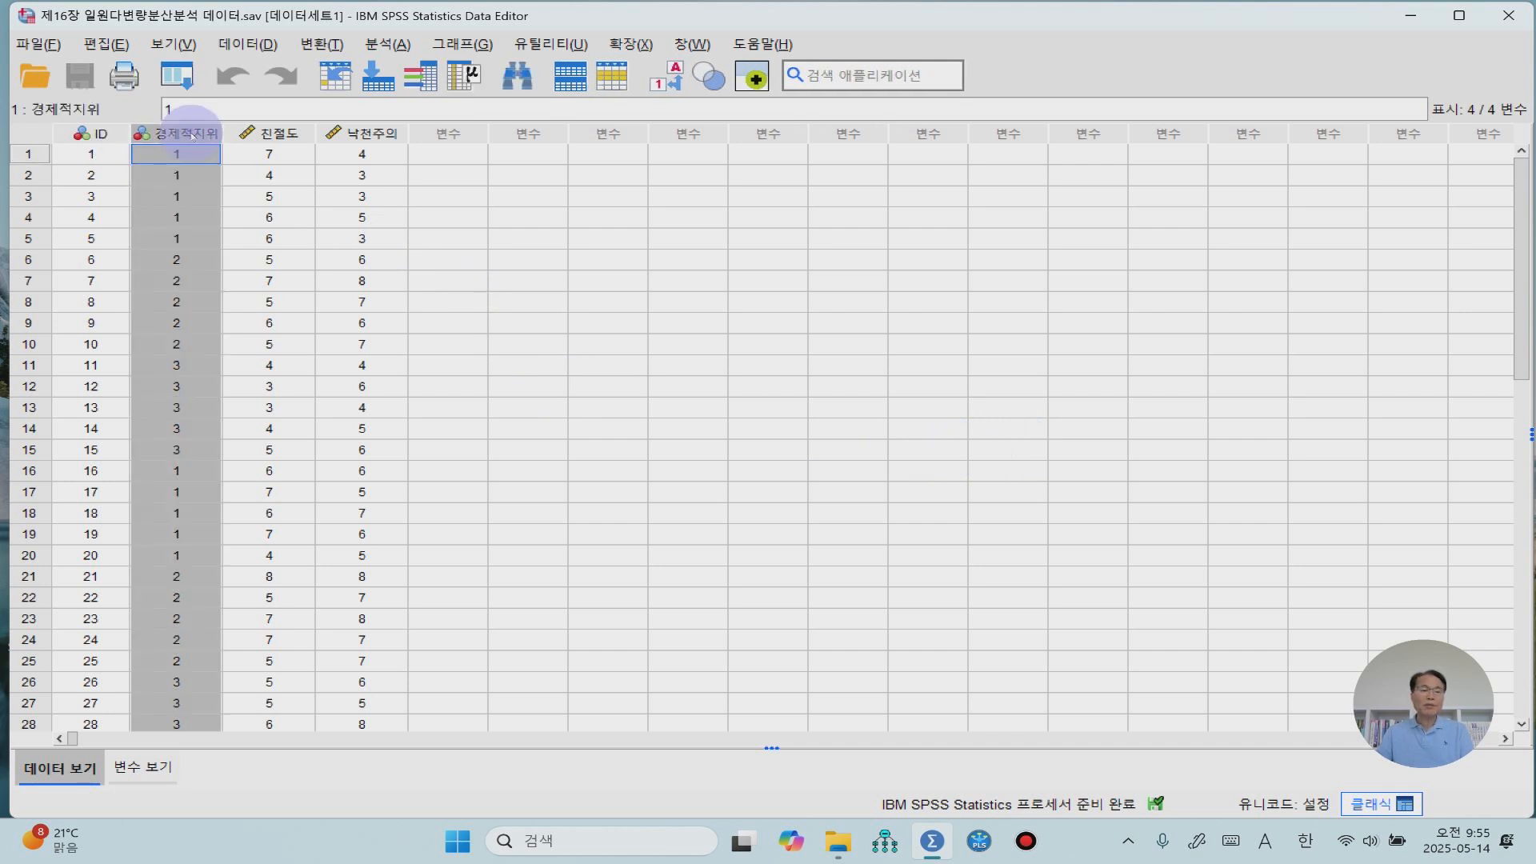
click(282, 134)
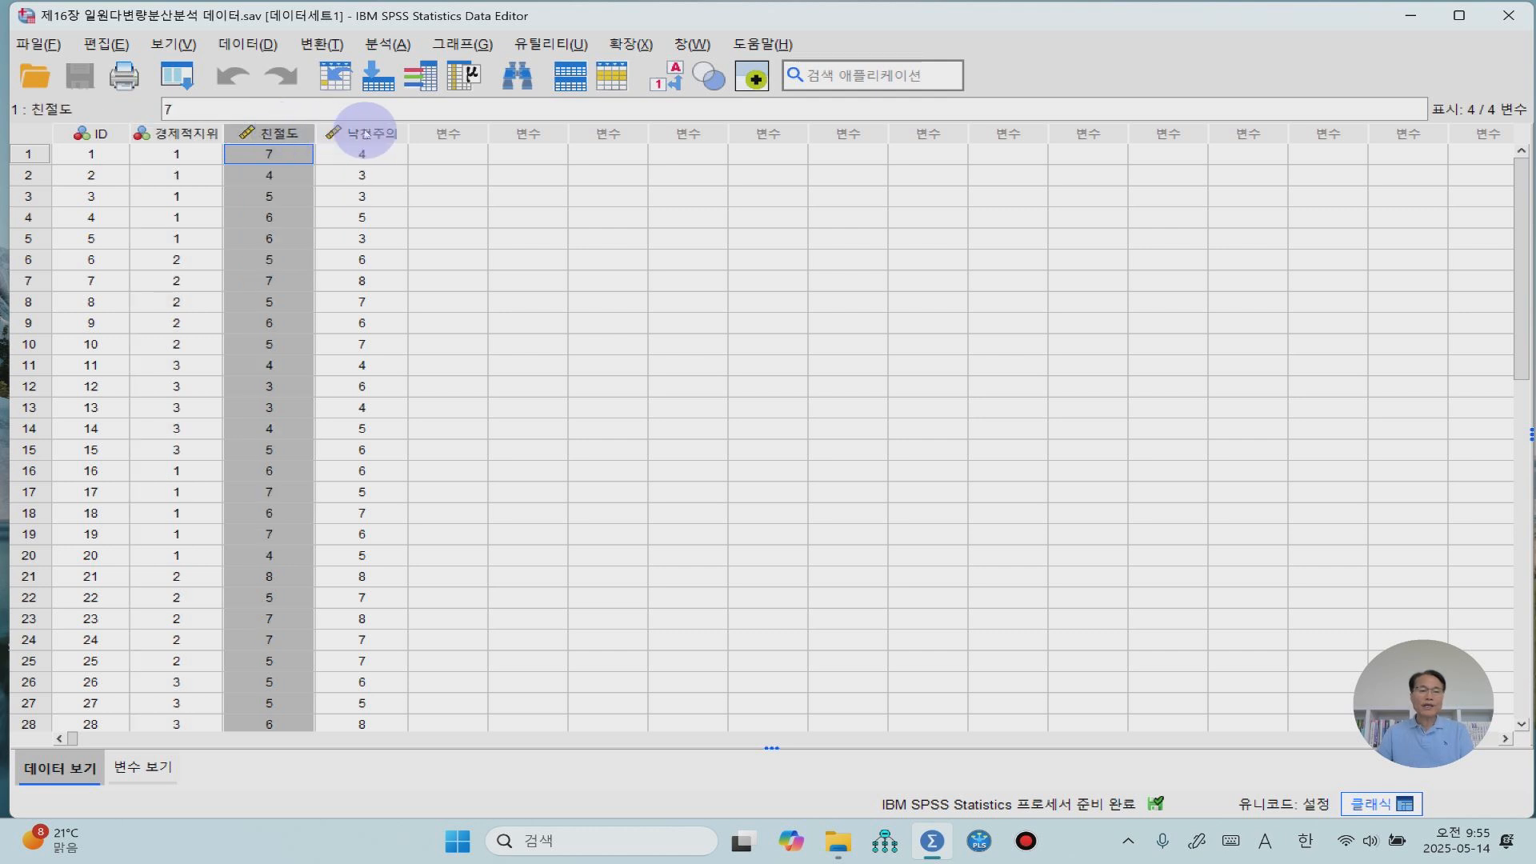
ctrl+click(364, 134)
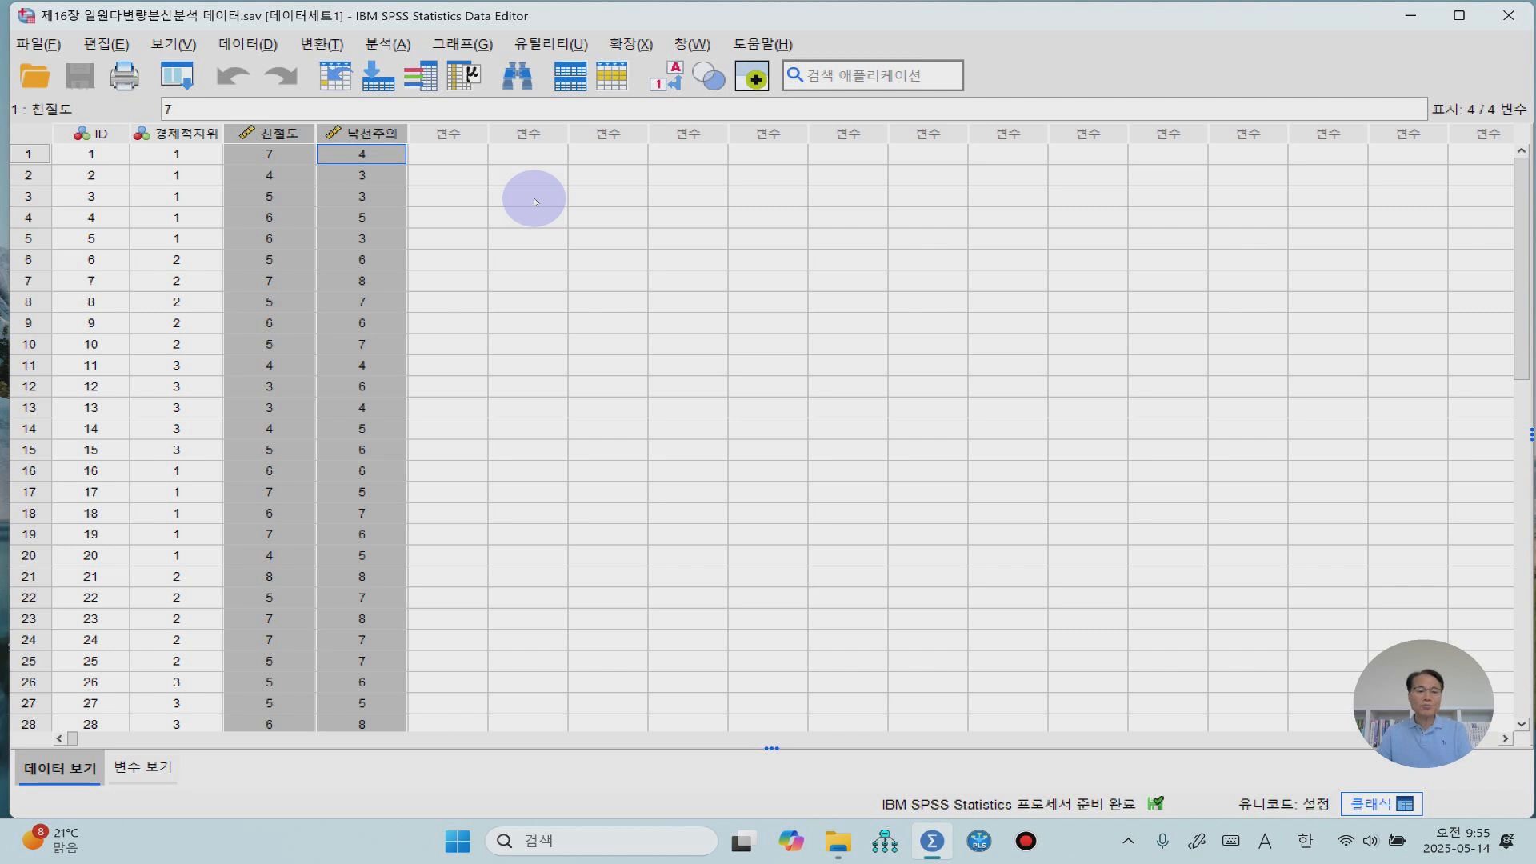
- Check the value labels defined for the 경제적지위 variable and return to the data view
click(144, 770)
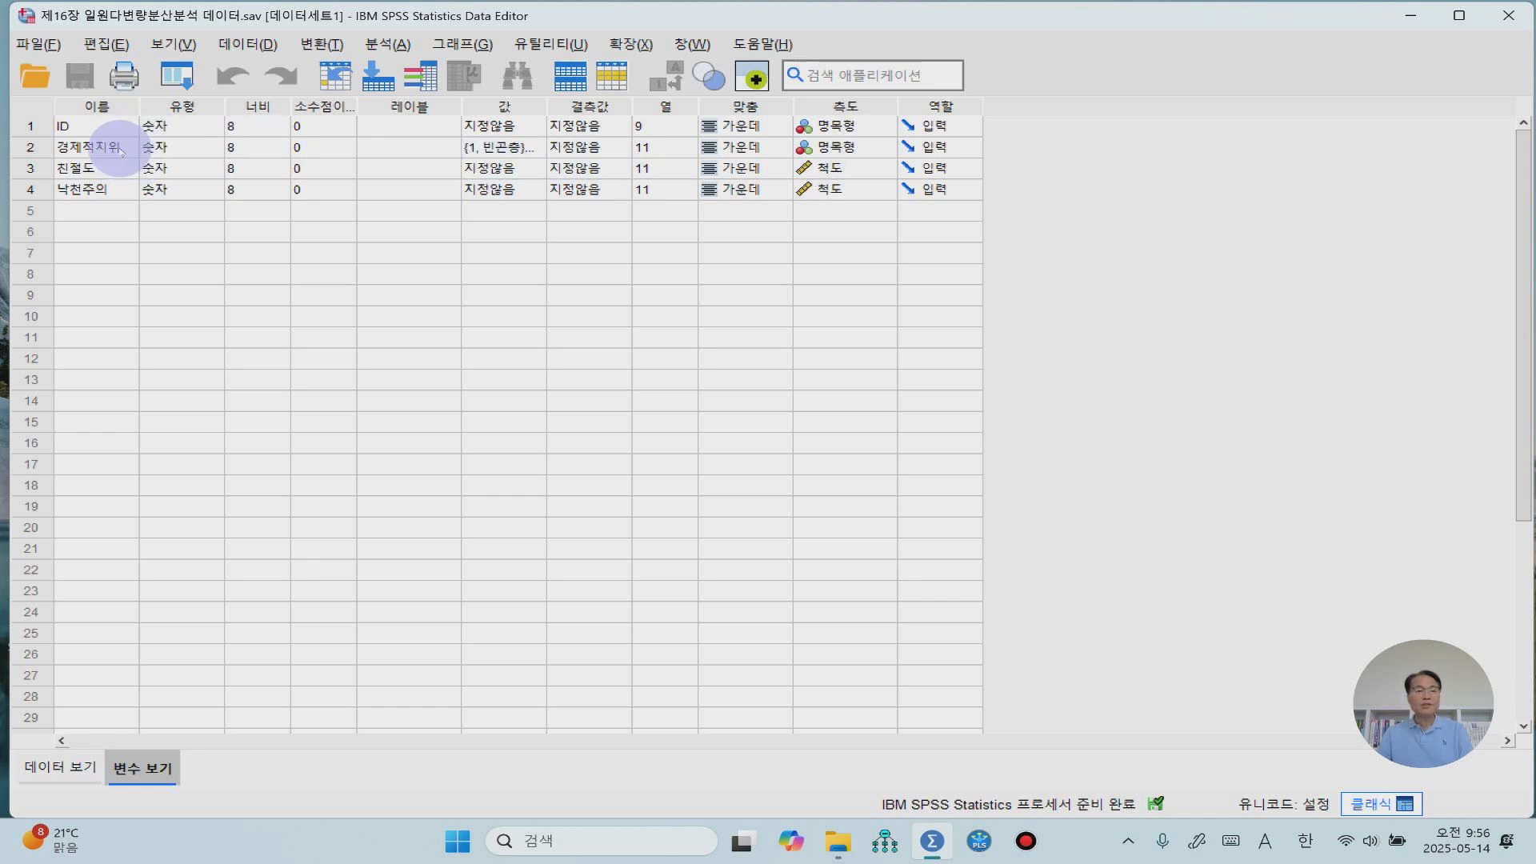
click(538, 154)
click(538, 154)
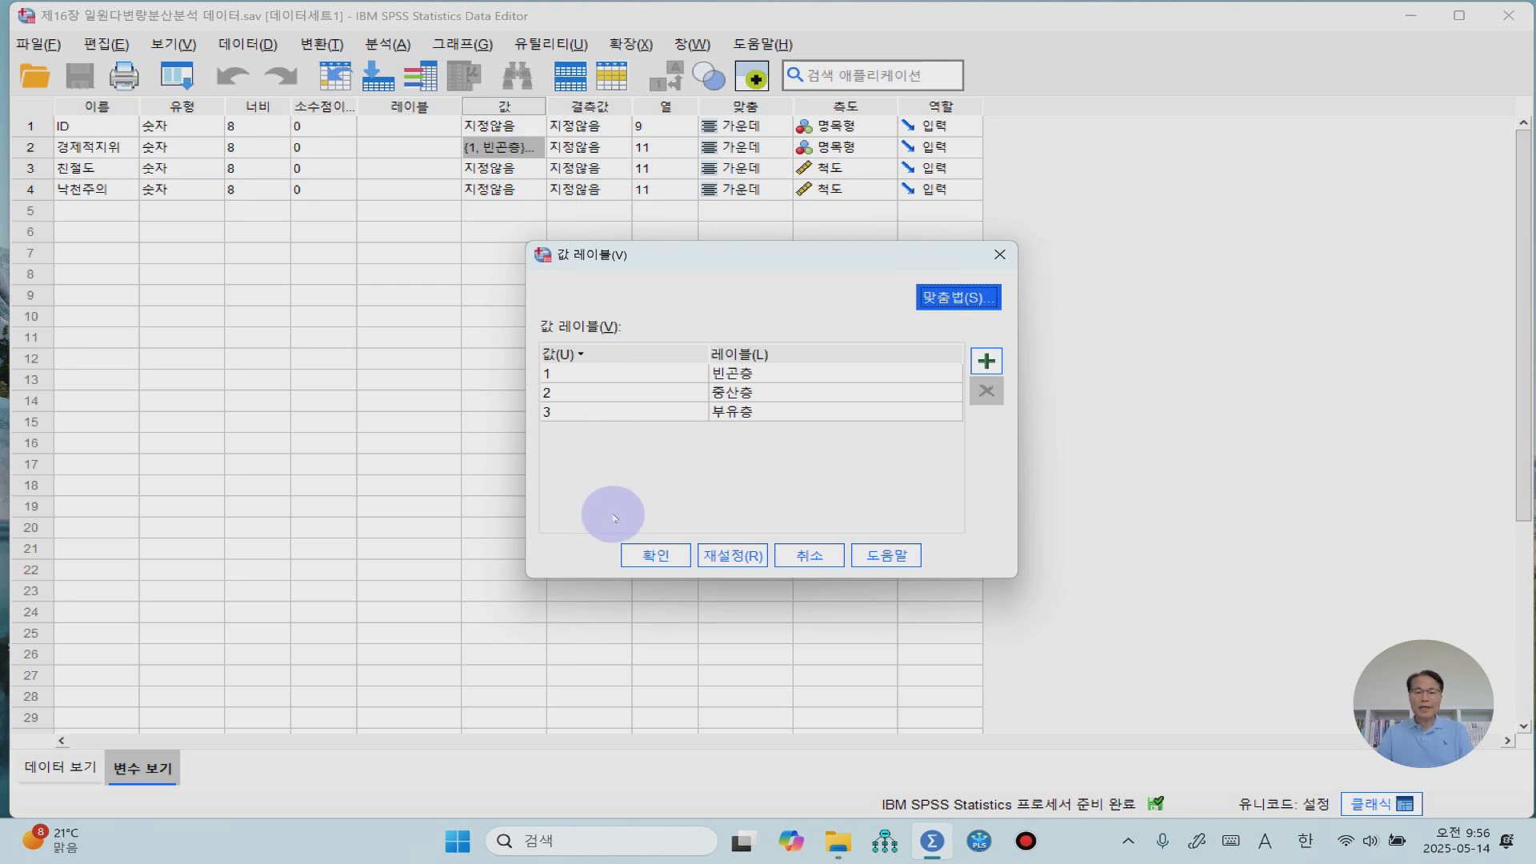
click(637, 555)
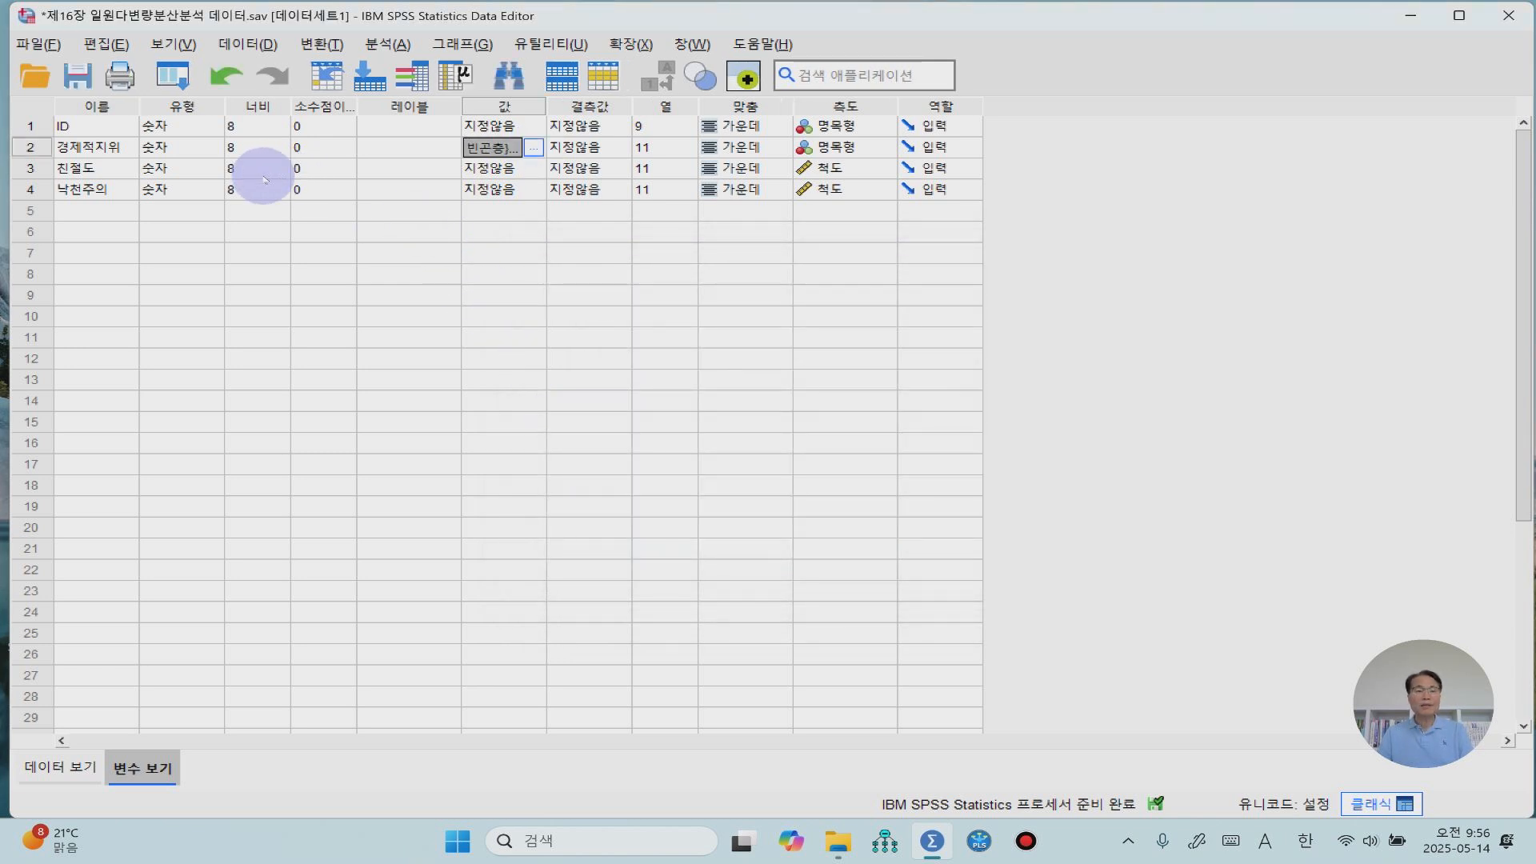
click(70, 765)
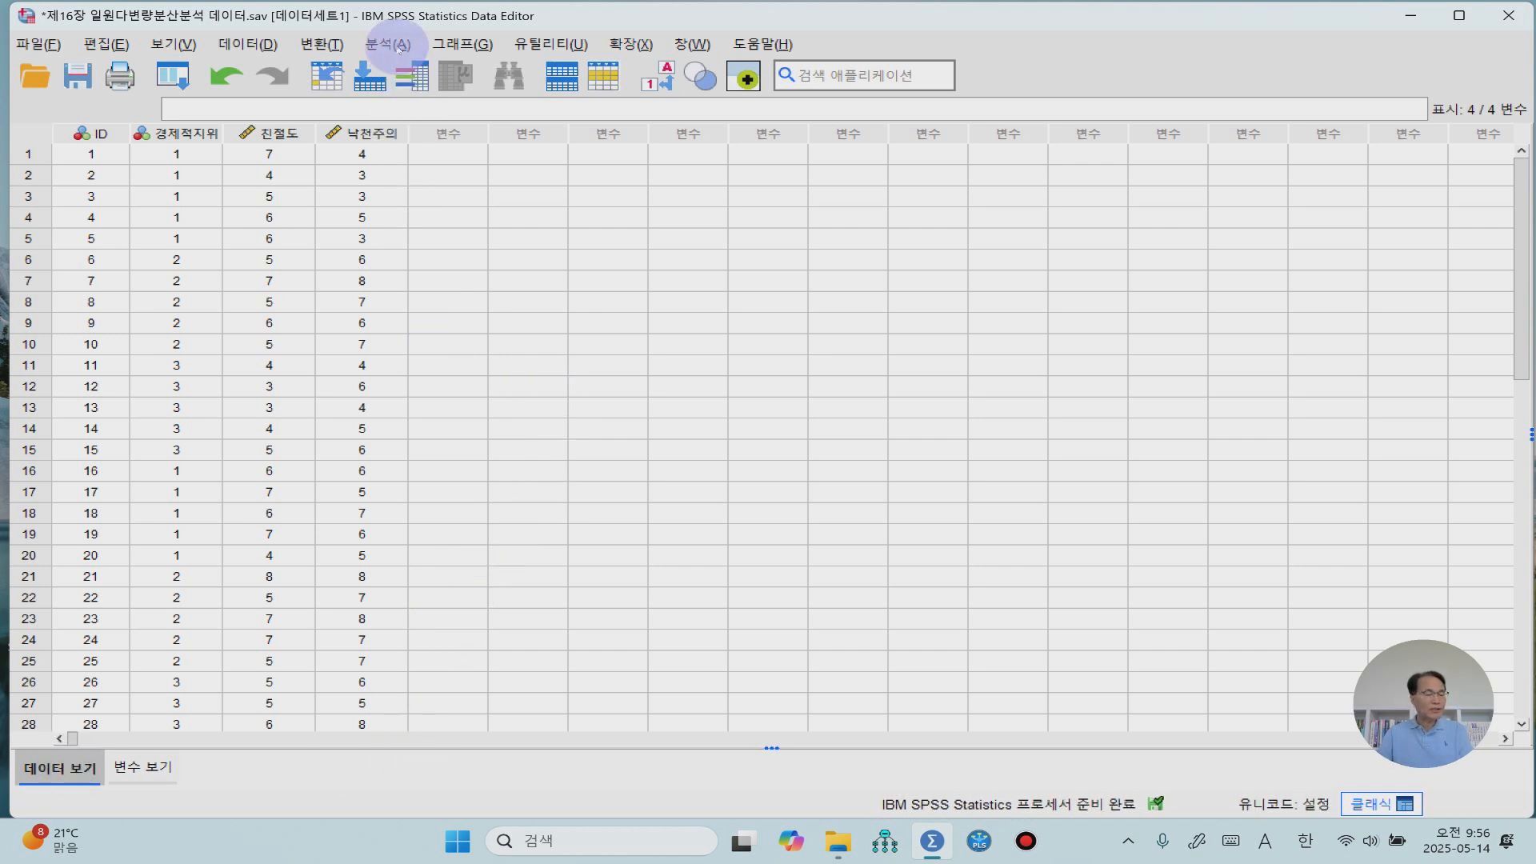
- Run a two-tailed Pearson bivariate correlation on 친절도 and 낙천주의, displaying only the lower triangle of the table
click(392, 45)
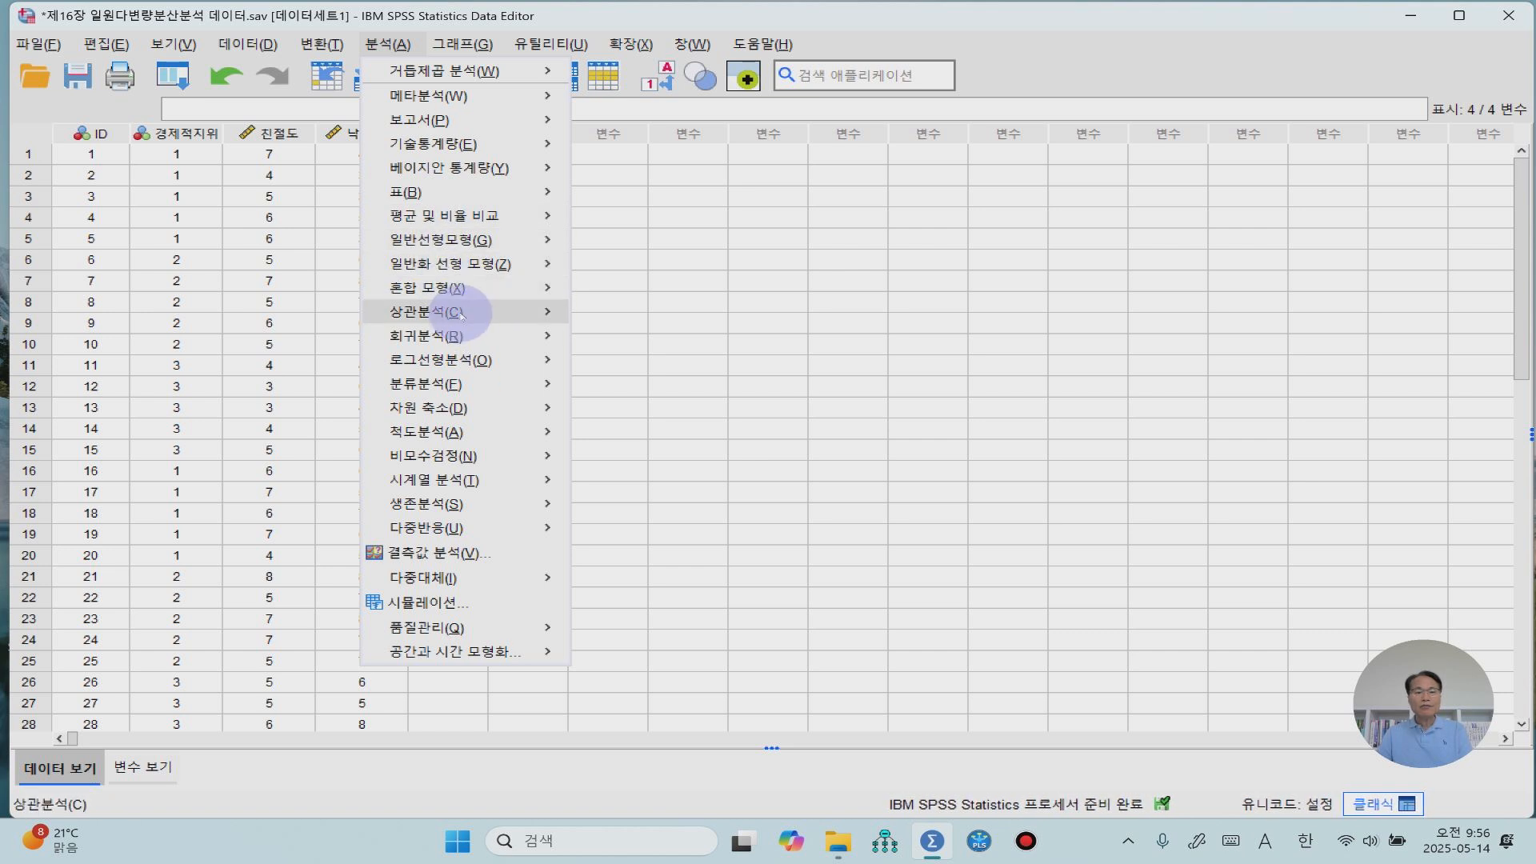
mouse_move(474, 313)
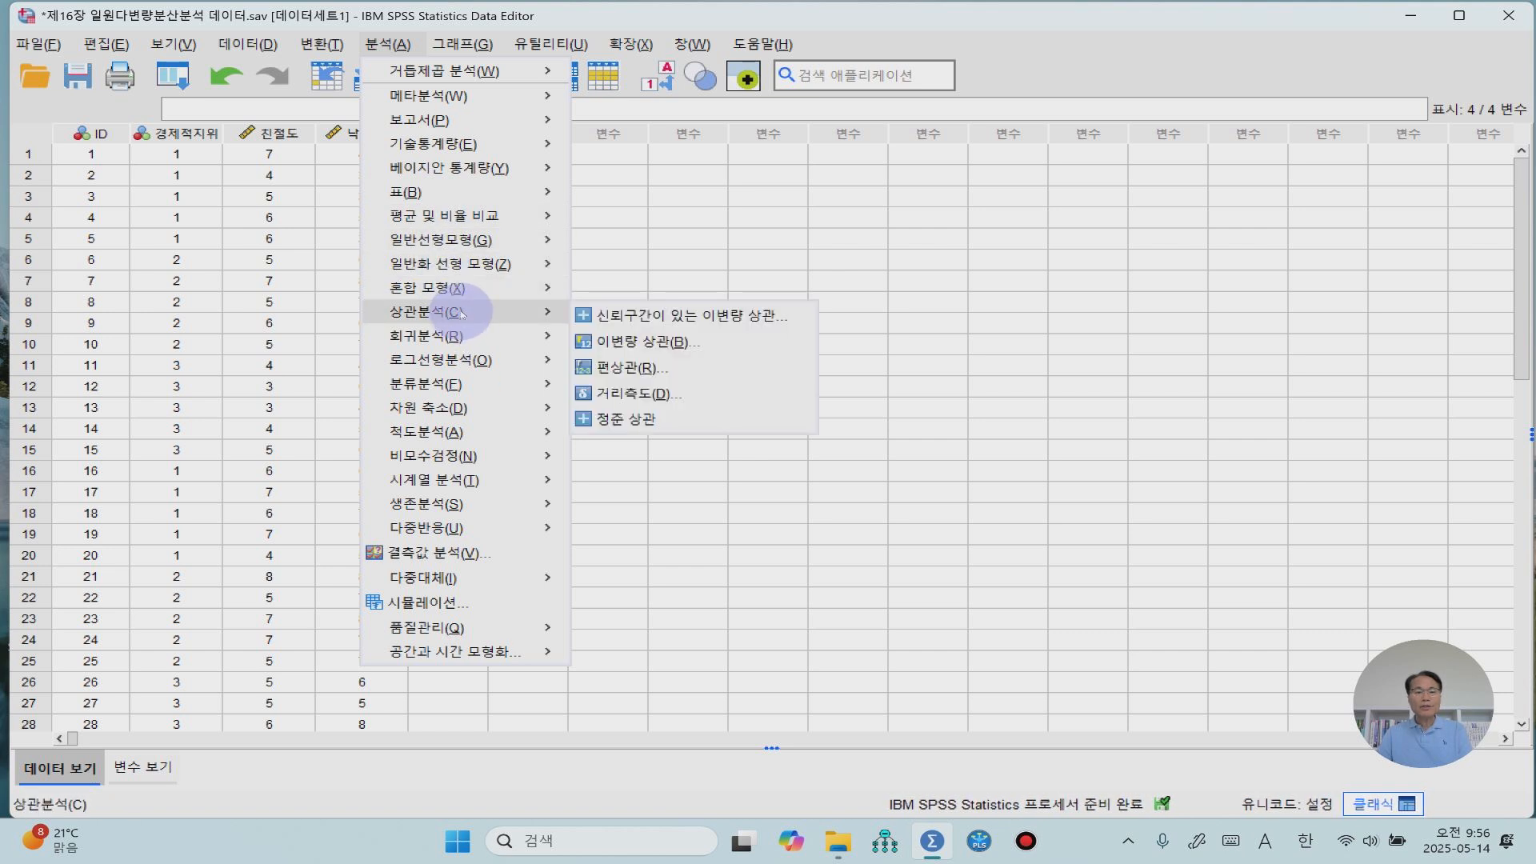
click(664, 342)
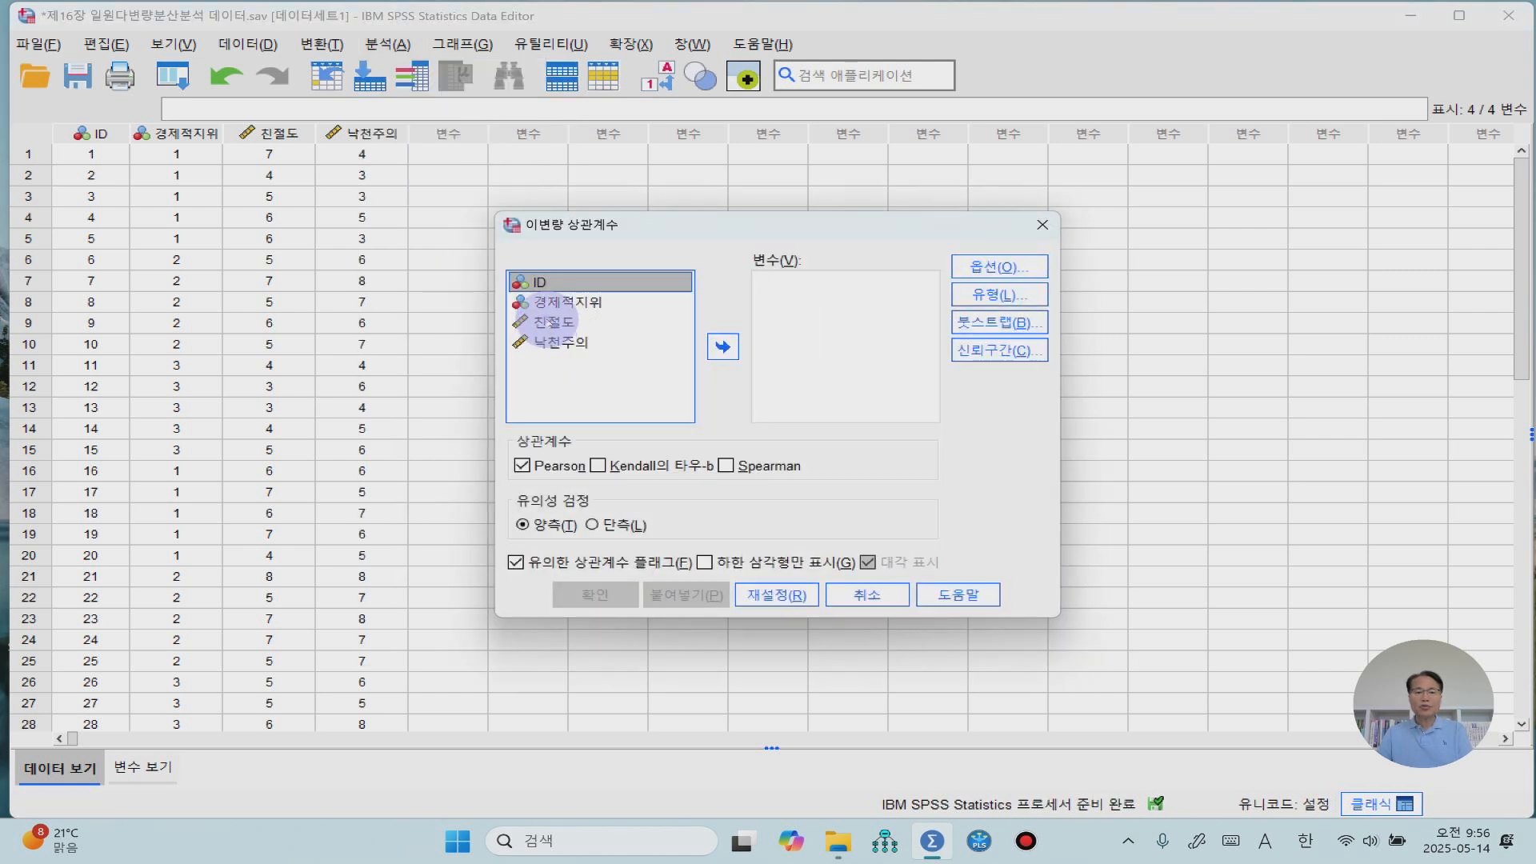
click(550, 323)
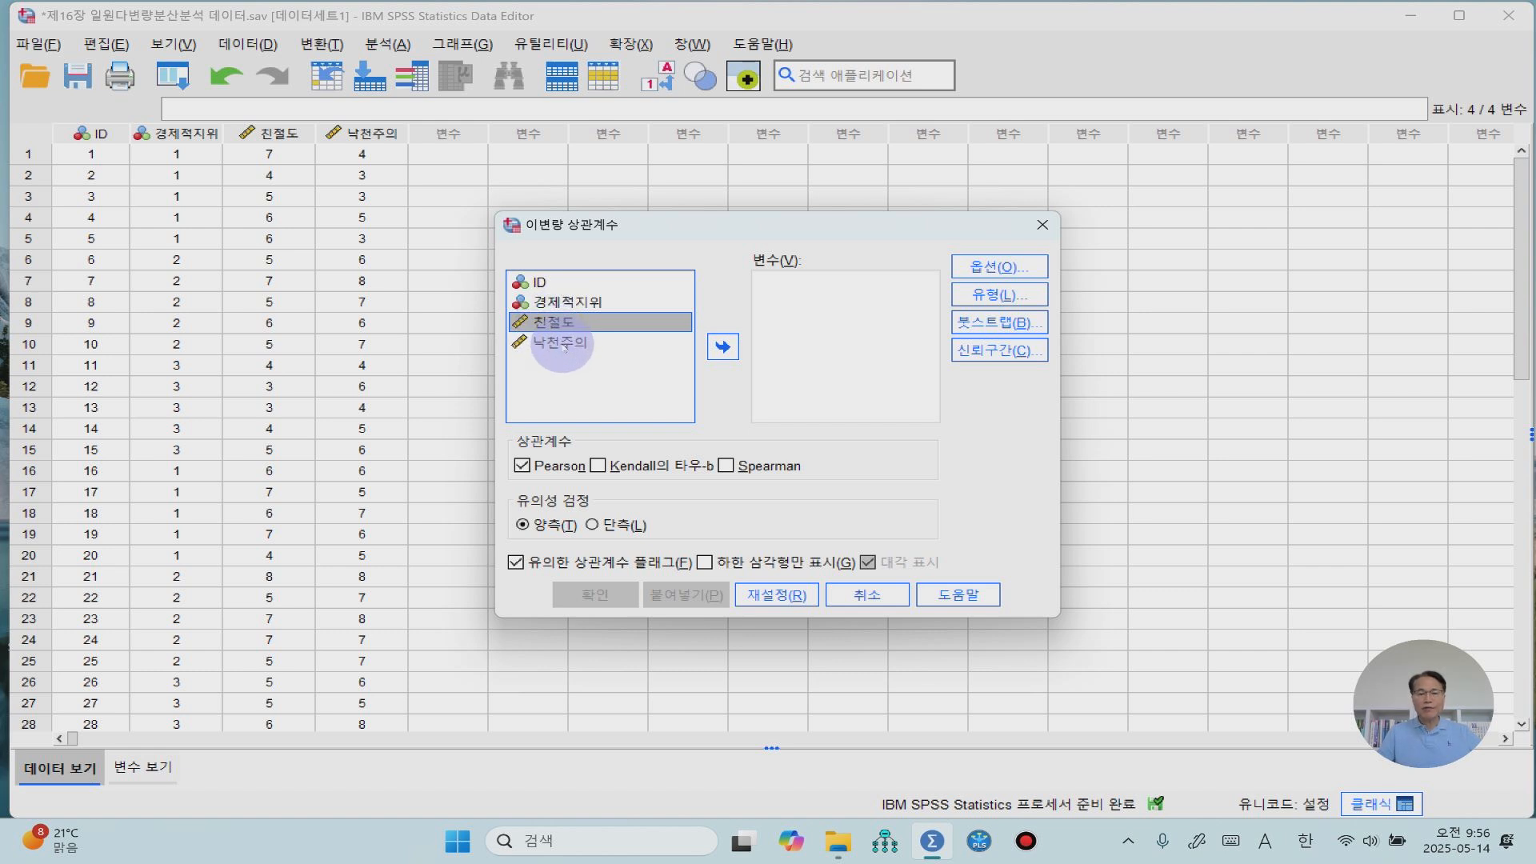
shift+click(565, 344)
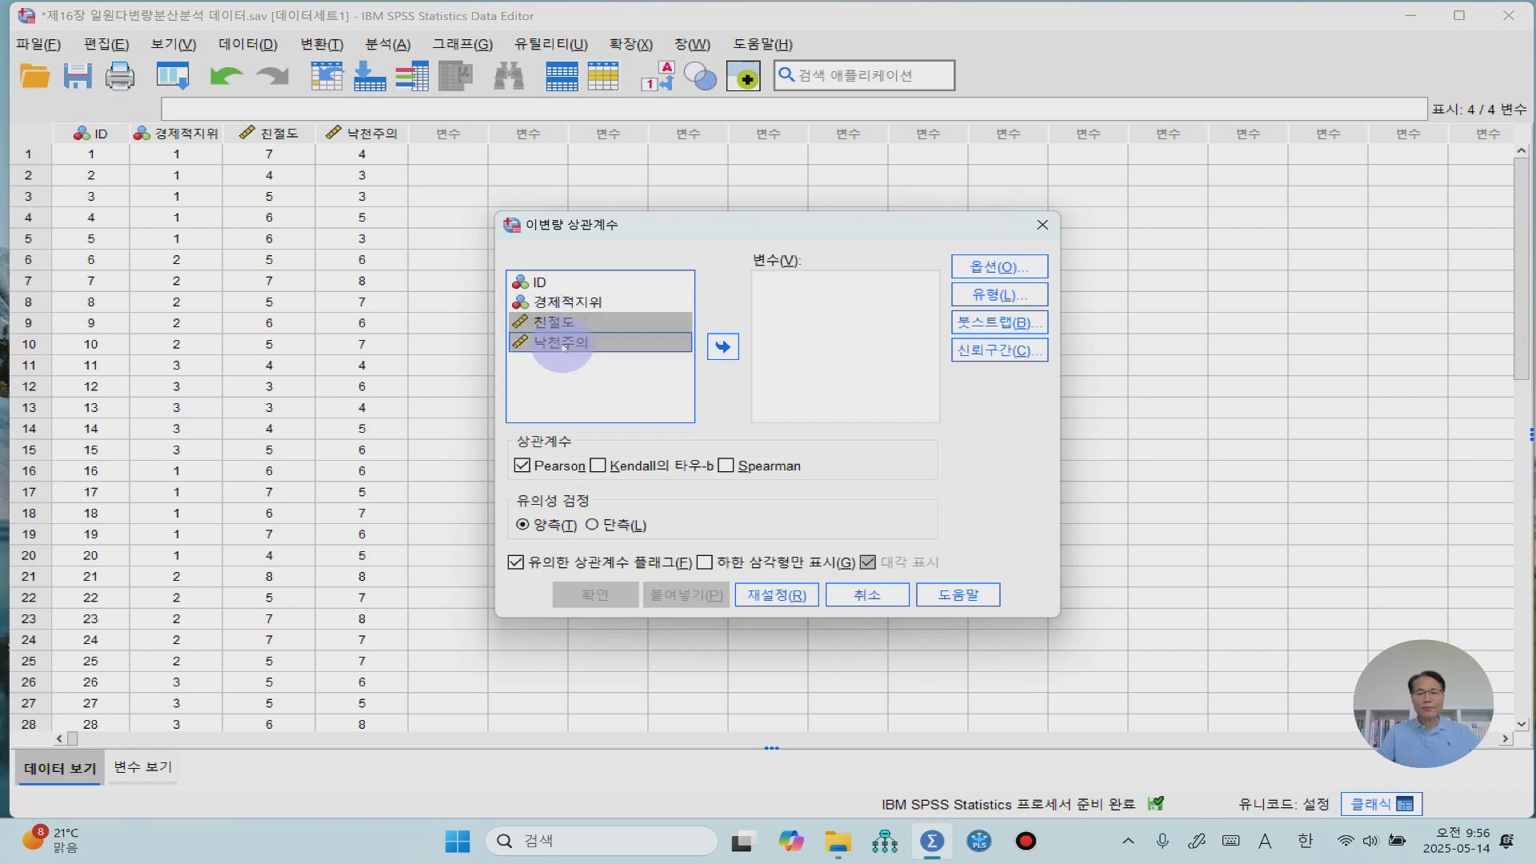
click(734, 352)
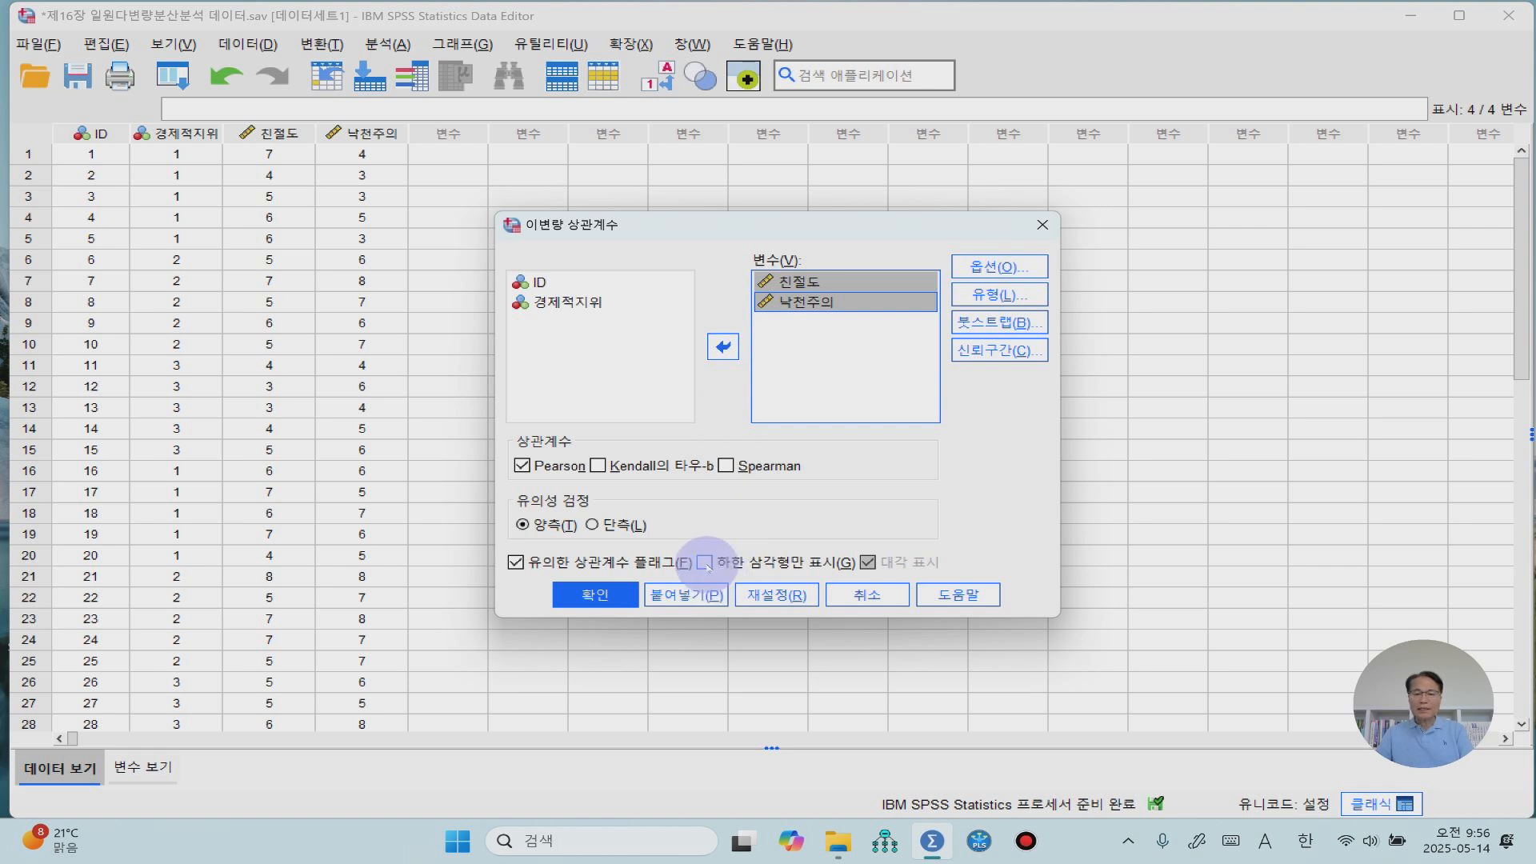
click(705, 563)
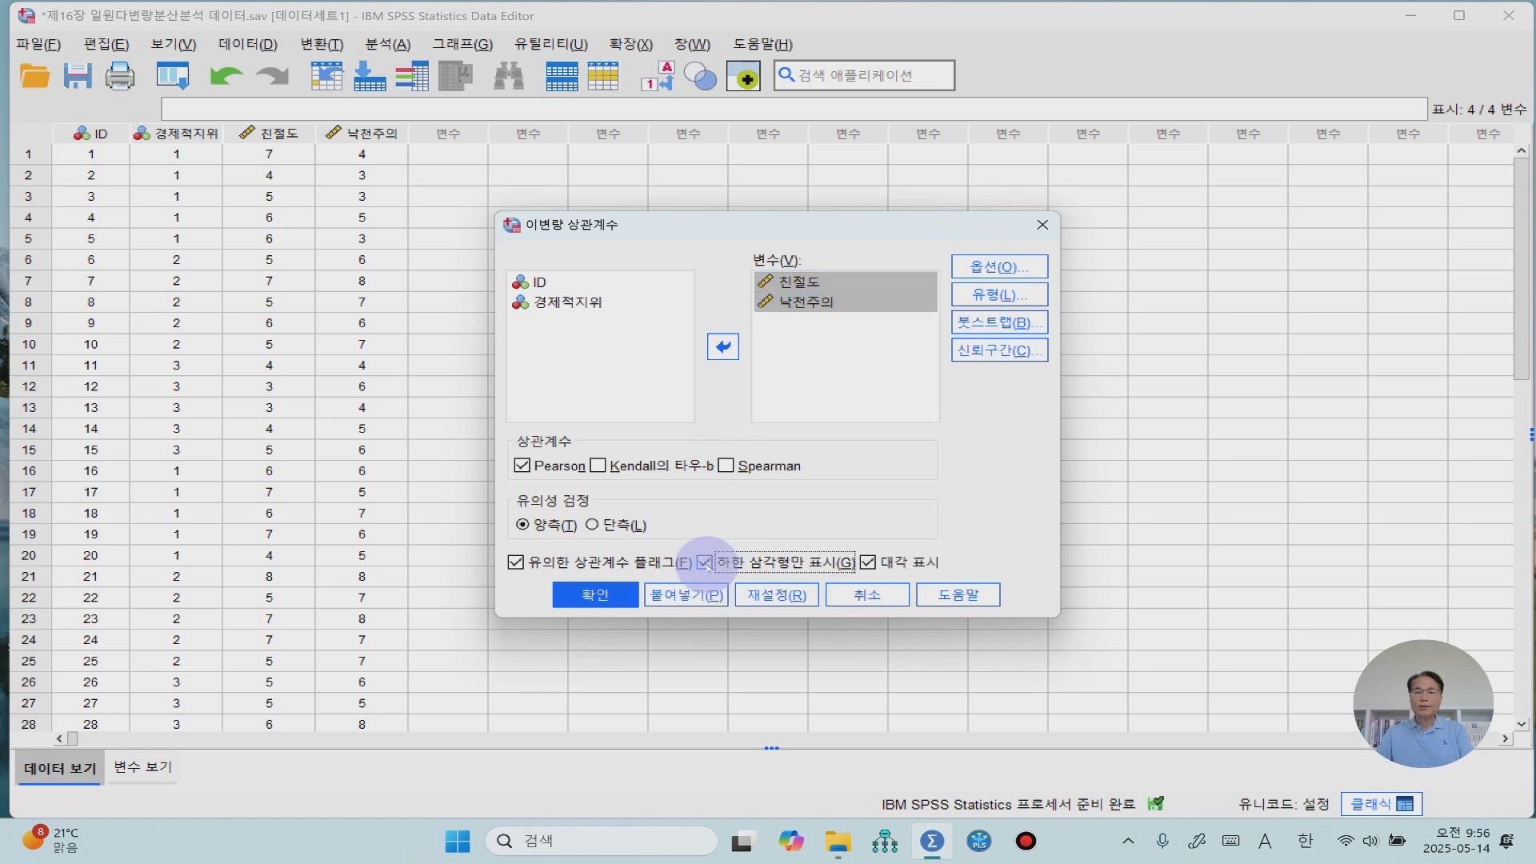
click(622, 605)
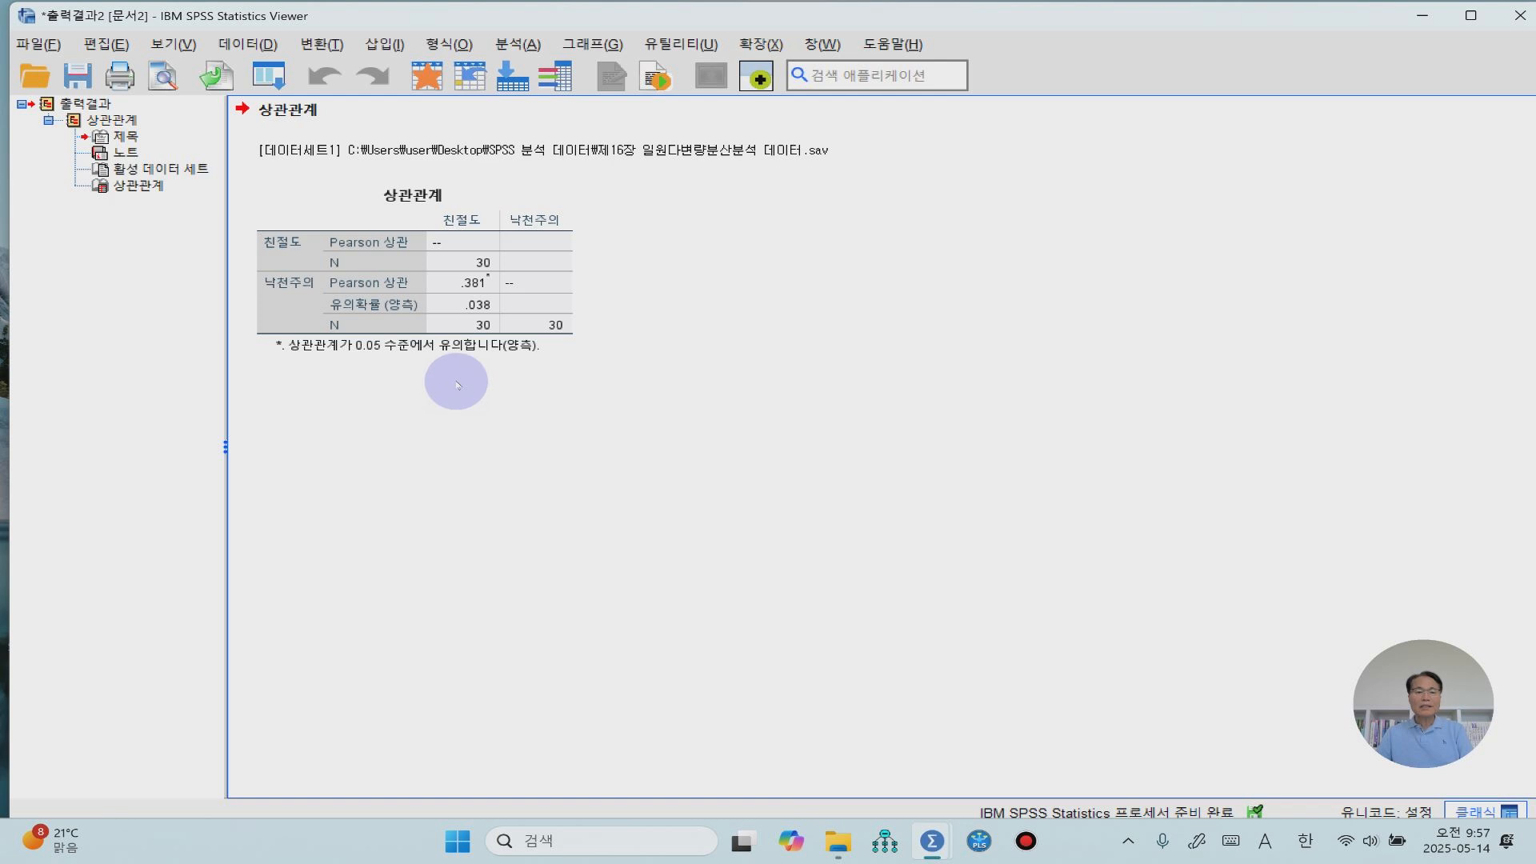
- Examine the Pearson correlation between 친절도 and 낙천주의 in the output table
click(471, 290)
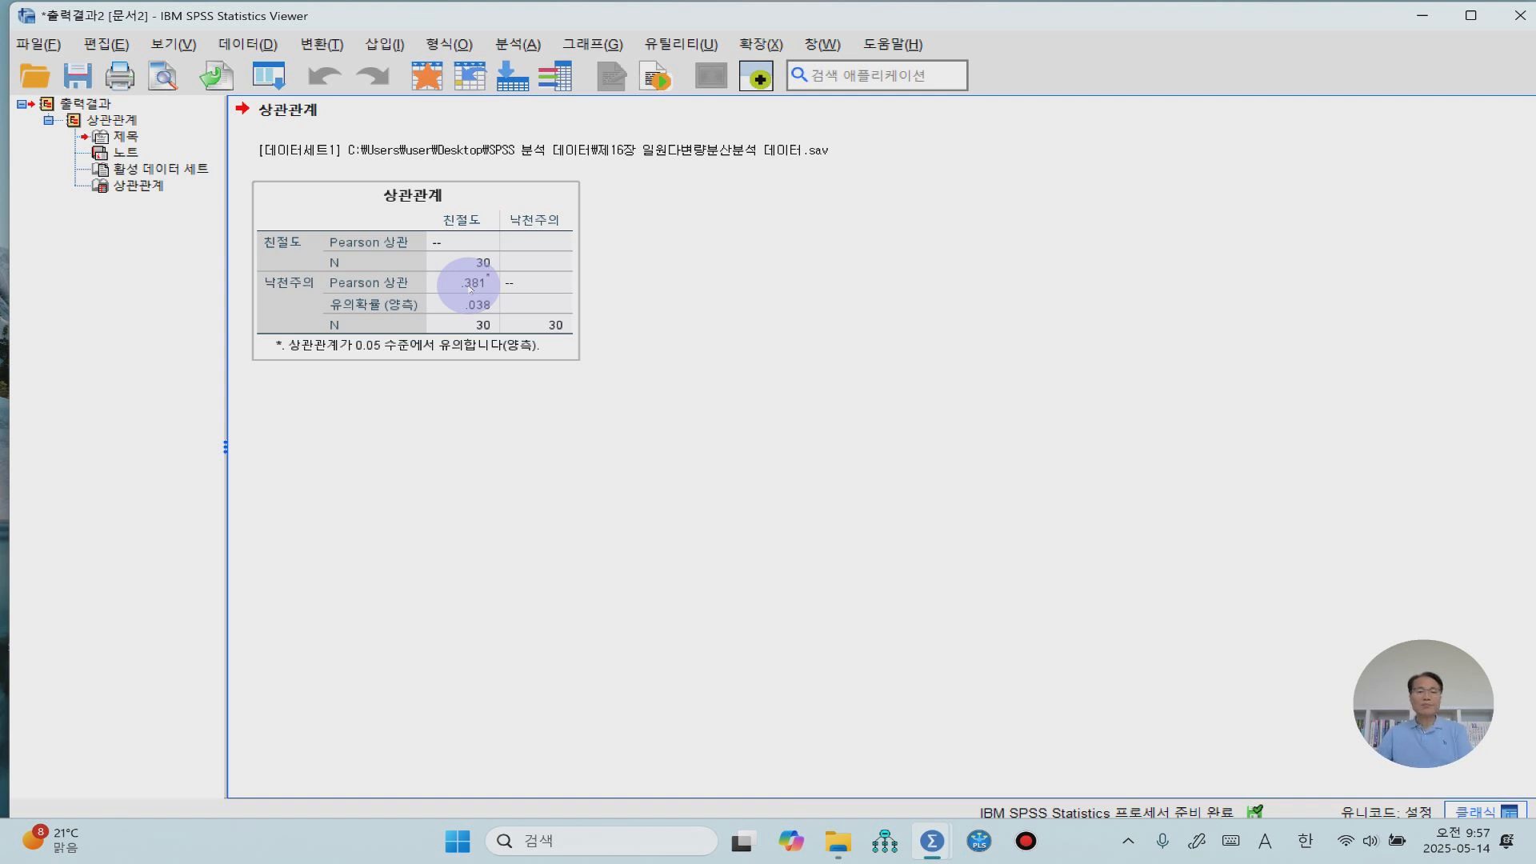
click(606, 149)
click(610, 125)
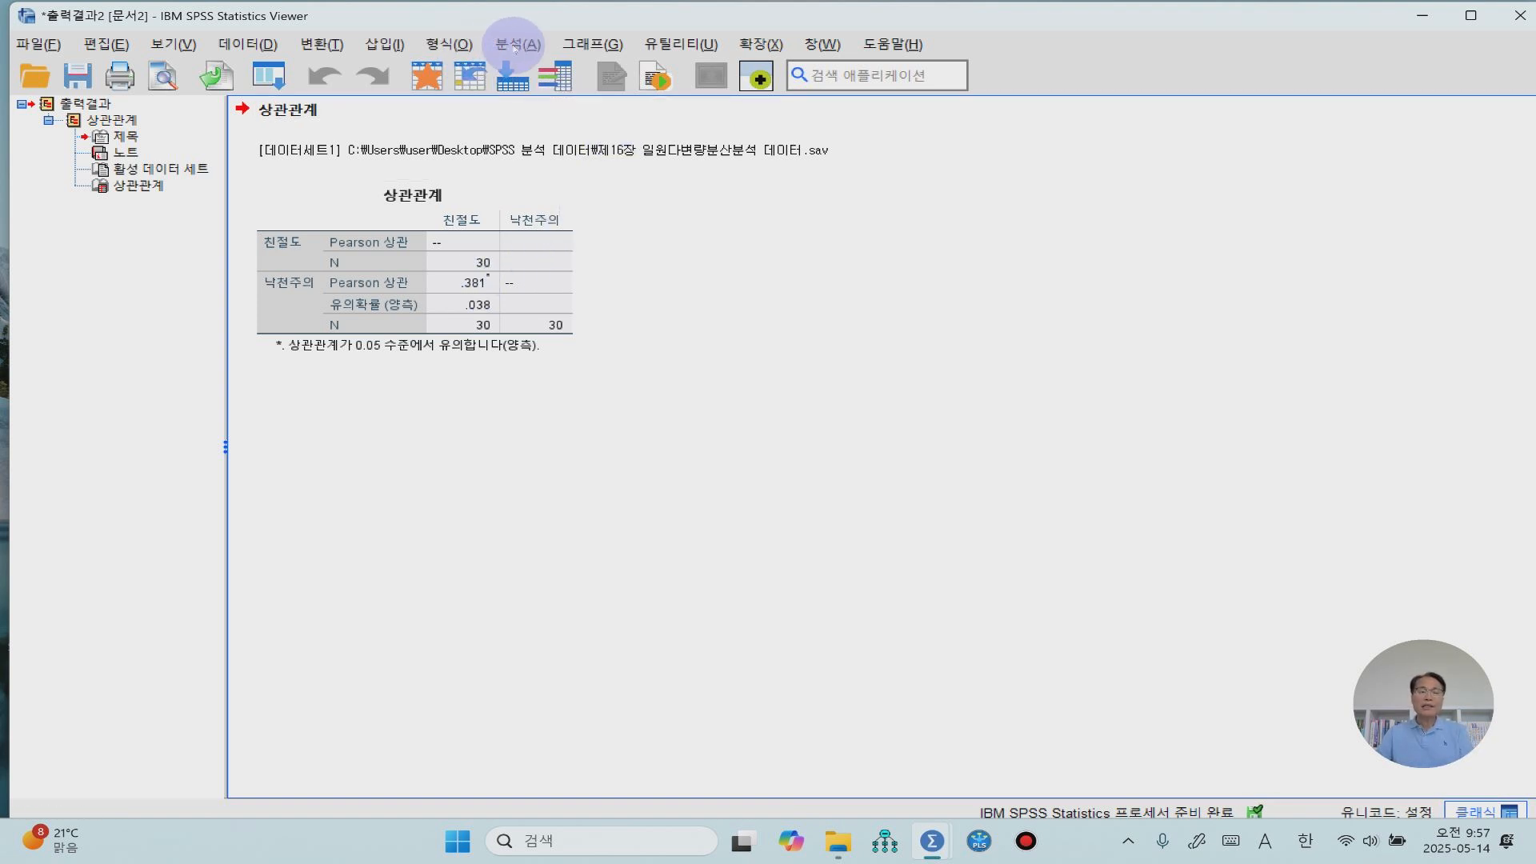
- Set up an Explore (데이터 탐색) analysis with 친절도 and 낙천주의 as dependent variables and 경제적지위 as the factor
click(514, 46)
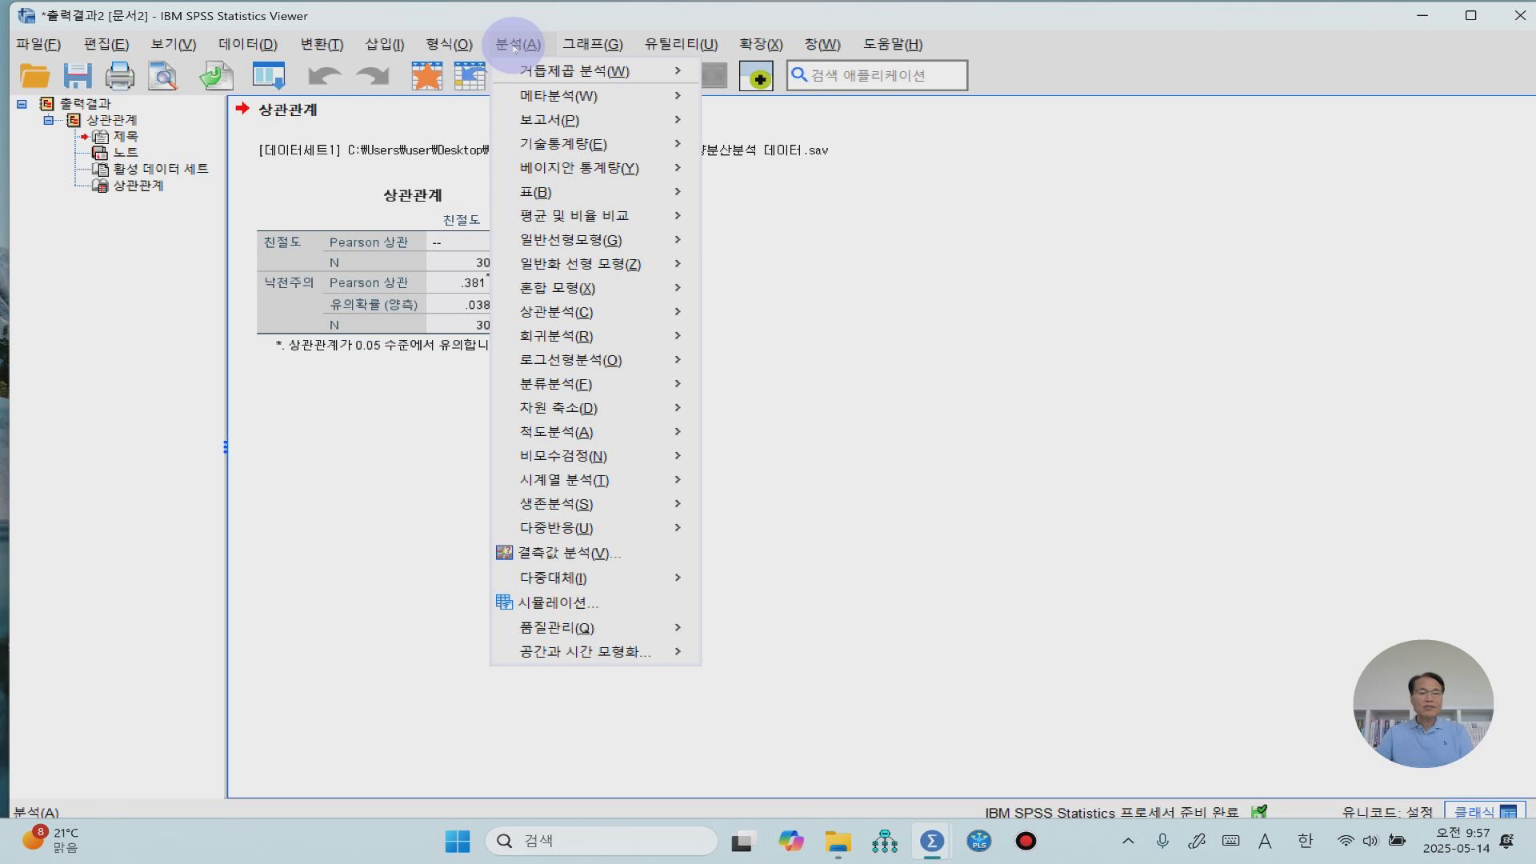
mouse_move(576, 144)
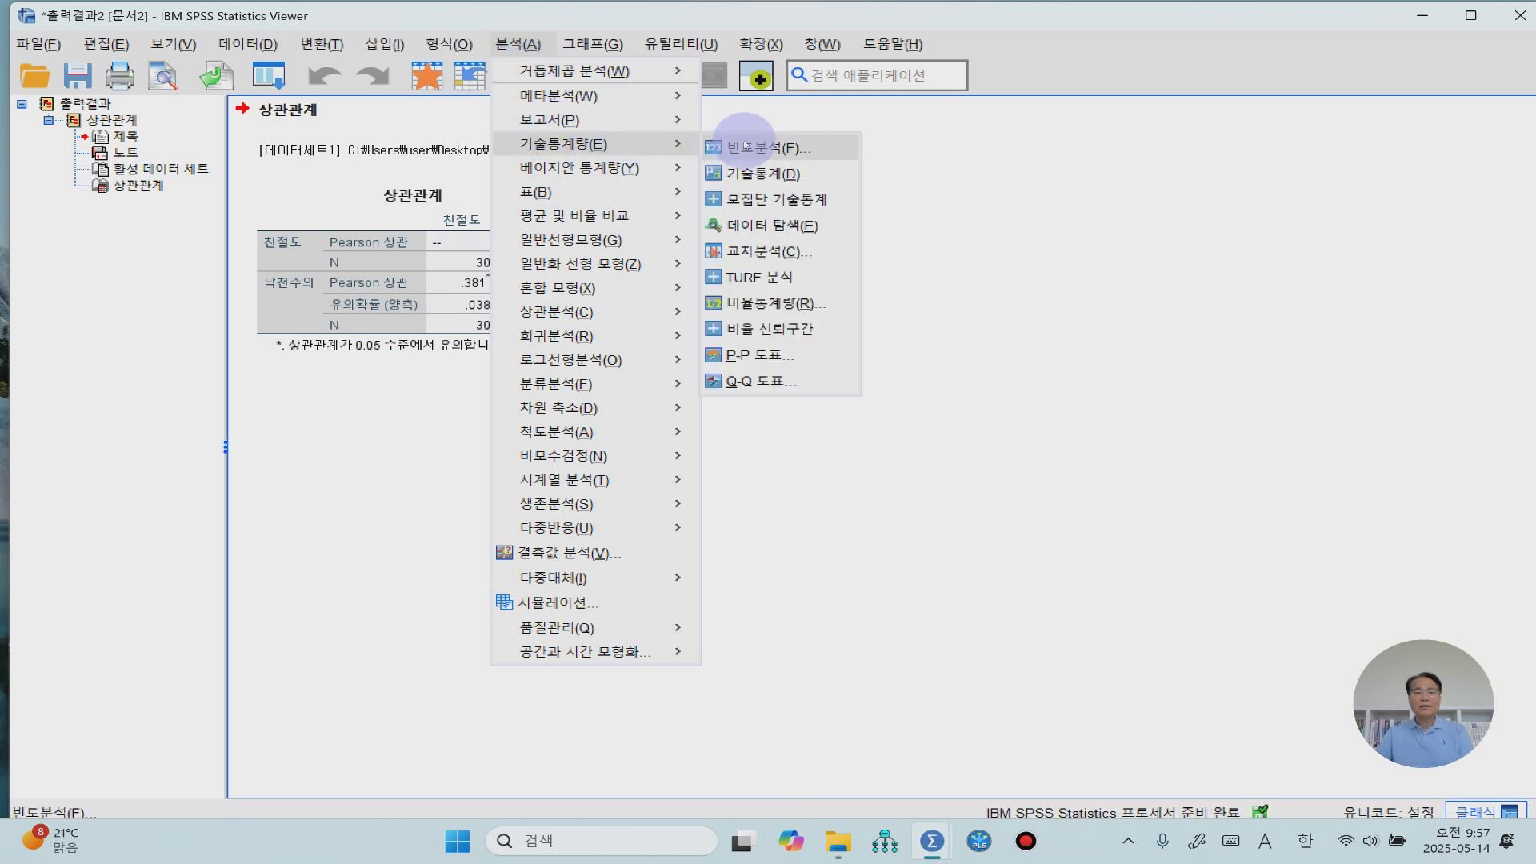
click(800, 228)
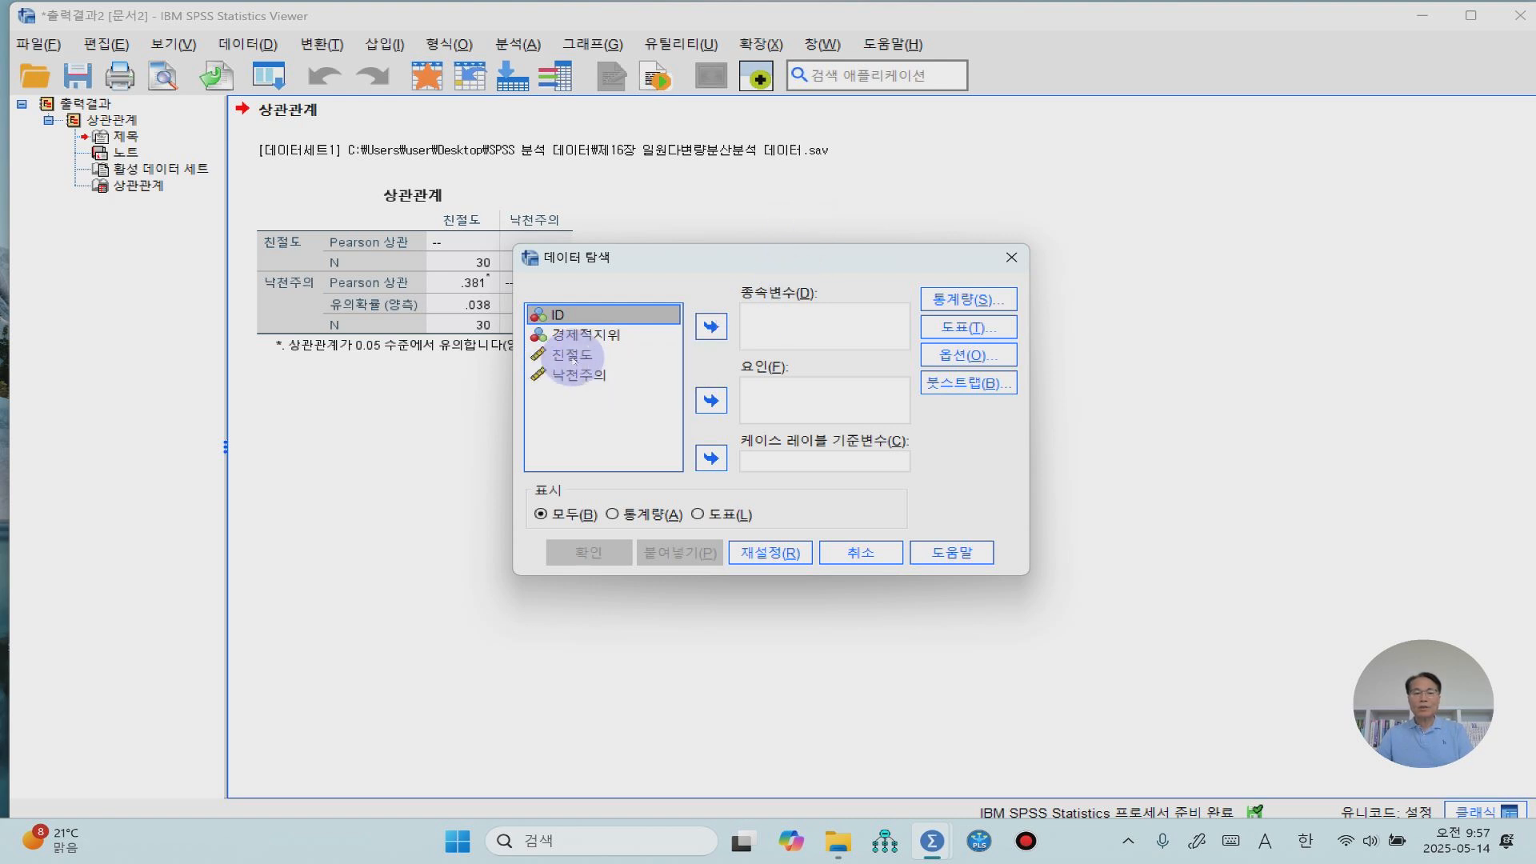
click(591, 335)
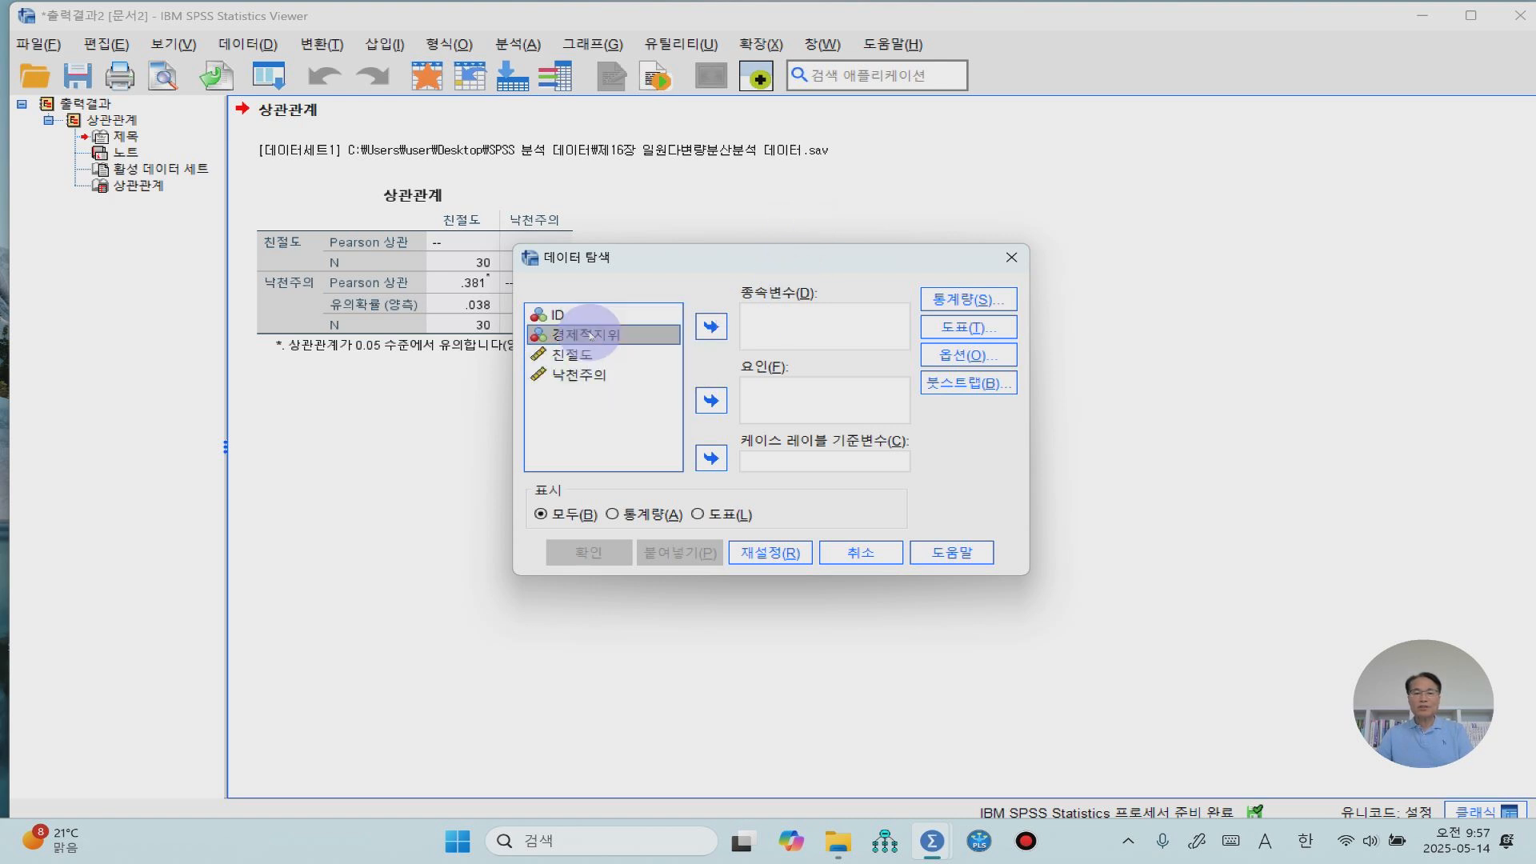
click(710, 401)
click(574, 339)
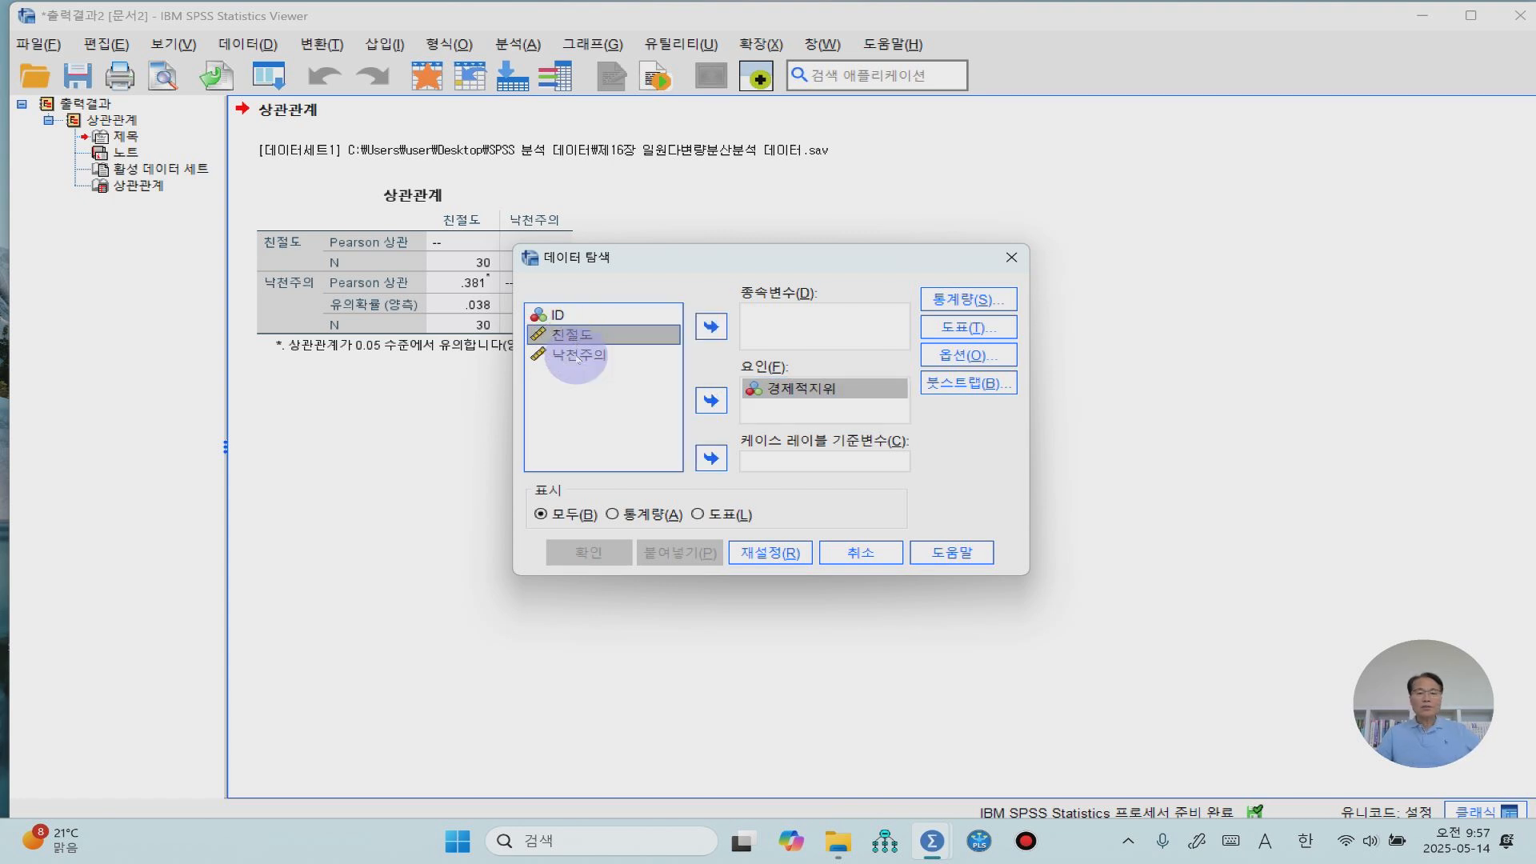
shift+click(578, 355)
click(704, 328)
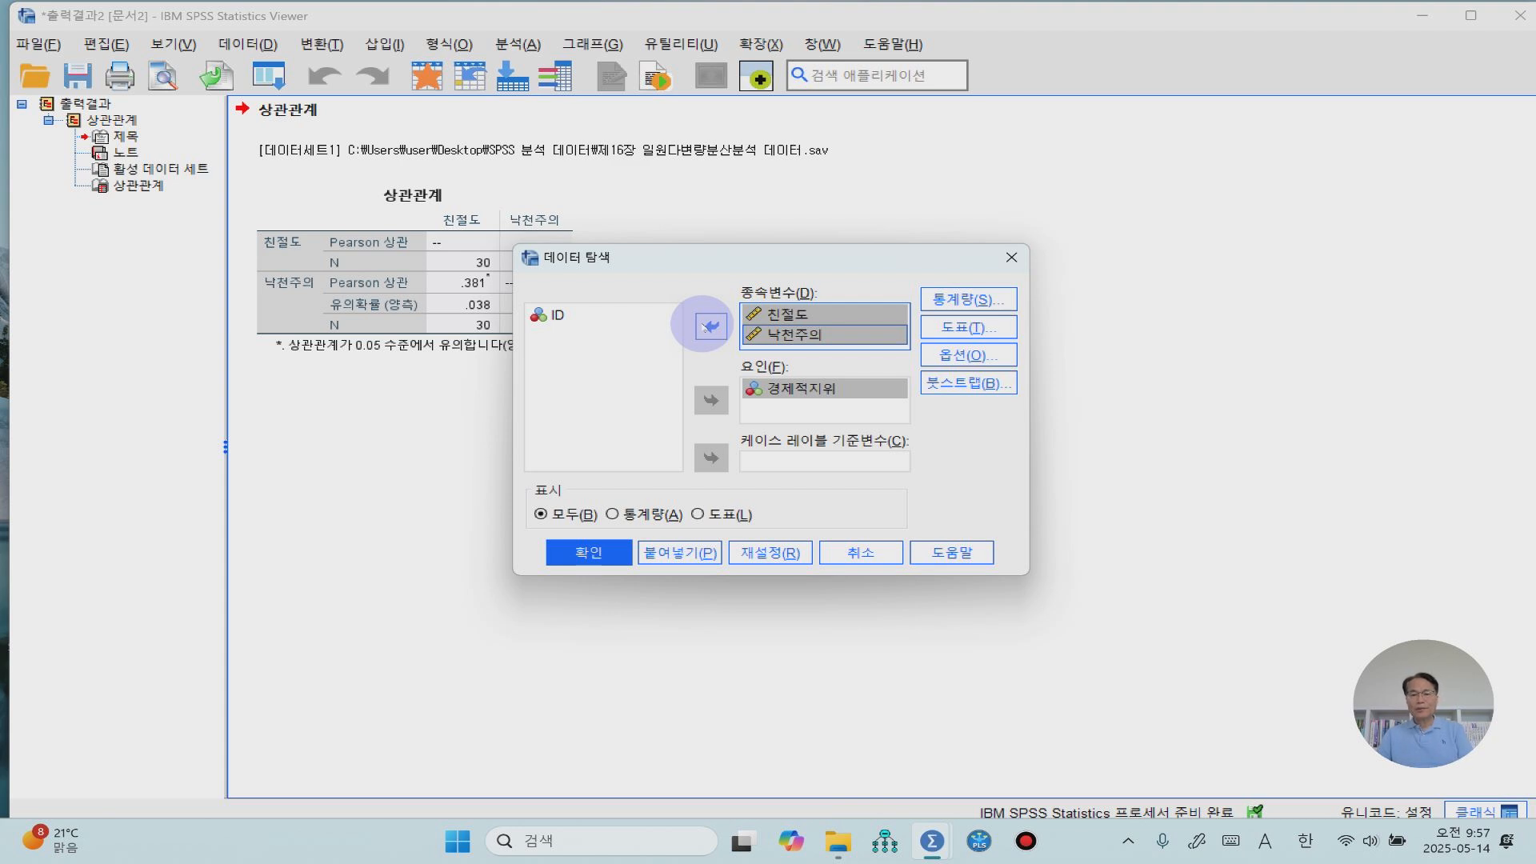
- Accept descriptive statistics with a 95% confidence interval for the mean in the Explore analysis
click(954, 303)
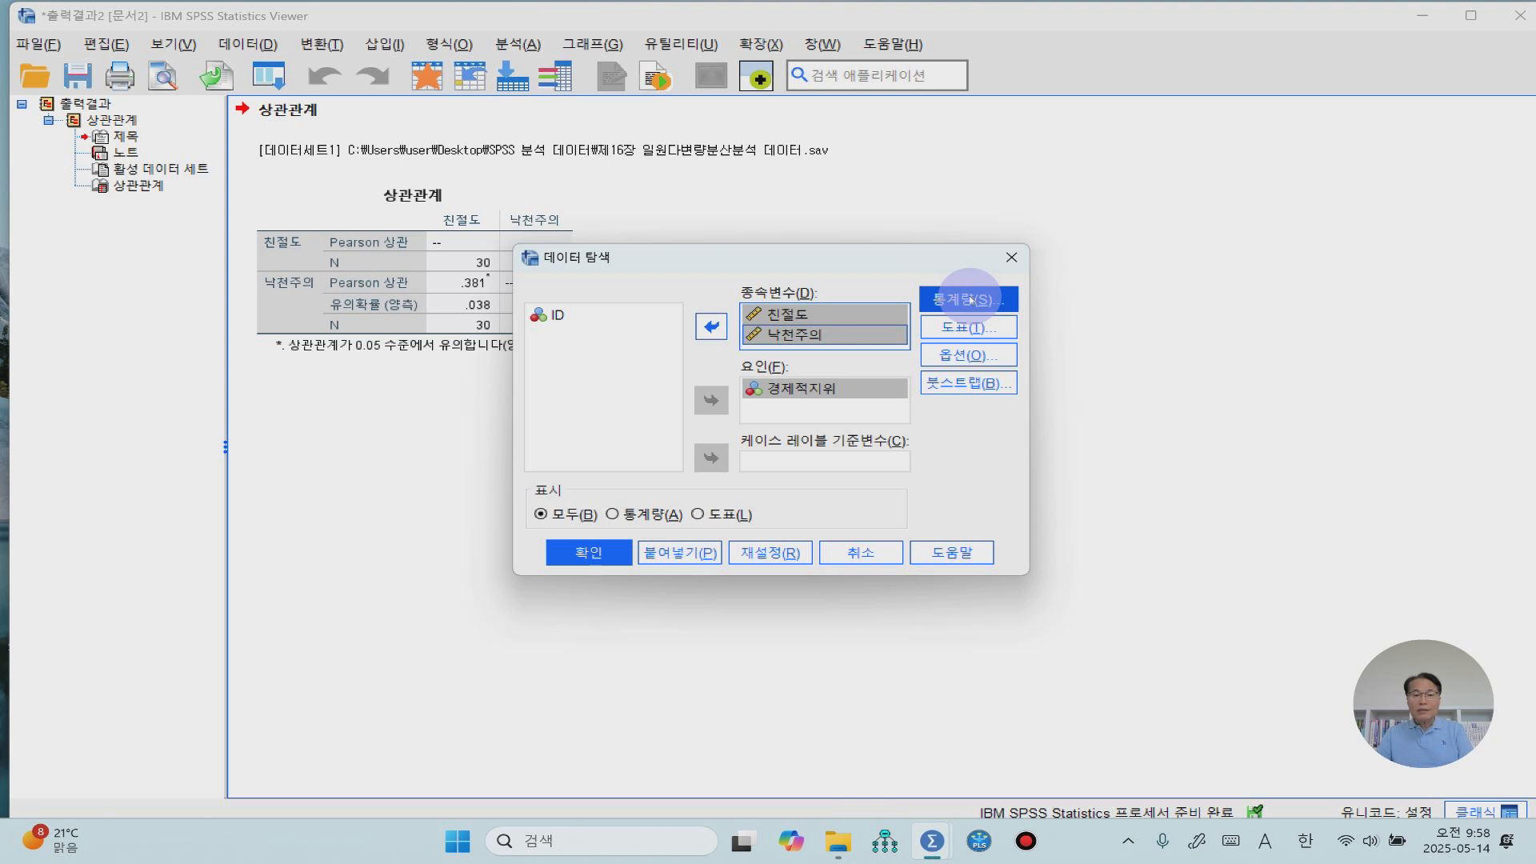
click(970, 300)
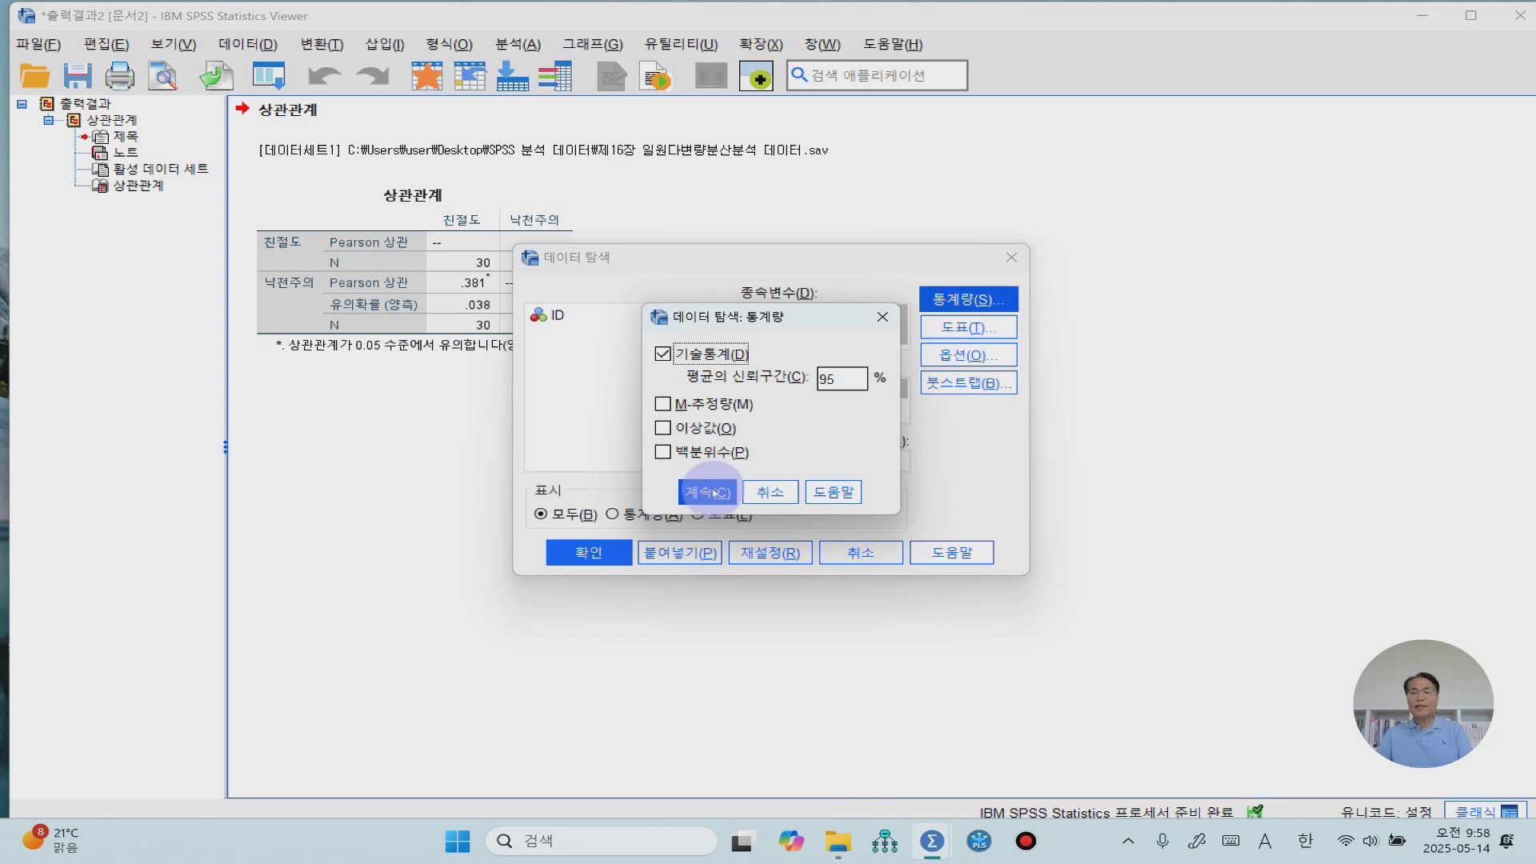
click(709, 491)
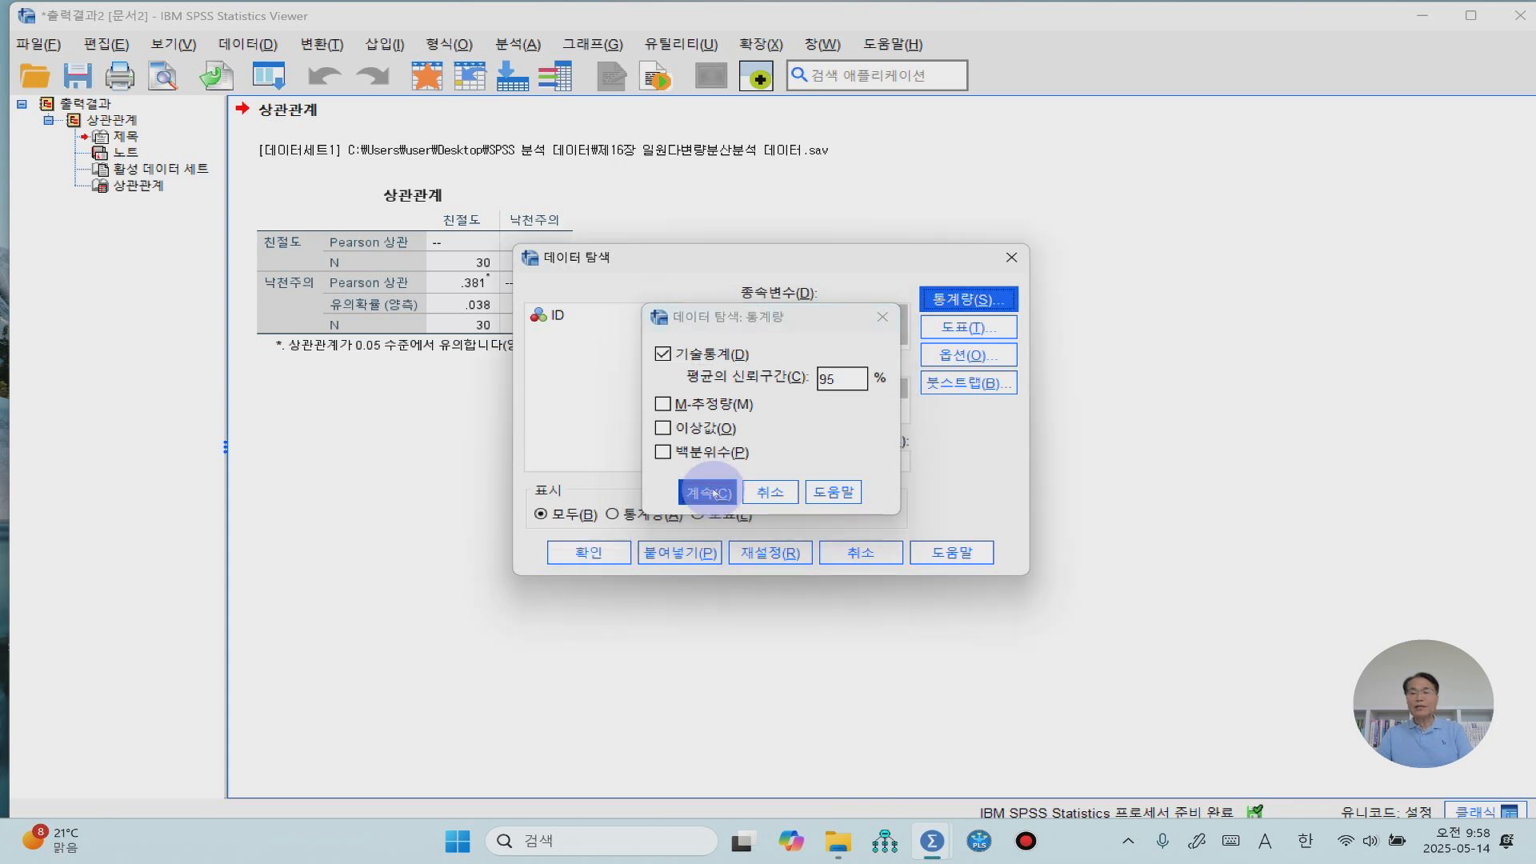
- Add histograms and normality plots with tests to the Explore analysis's plots
click(963, 328)
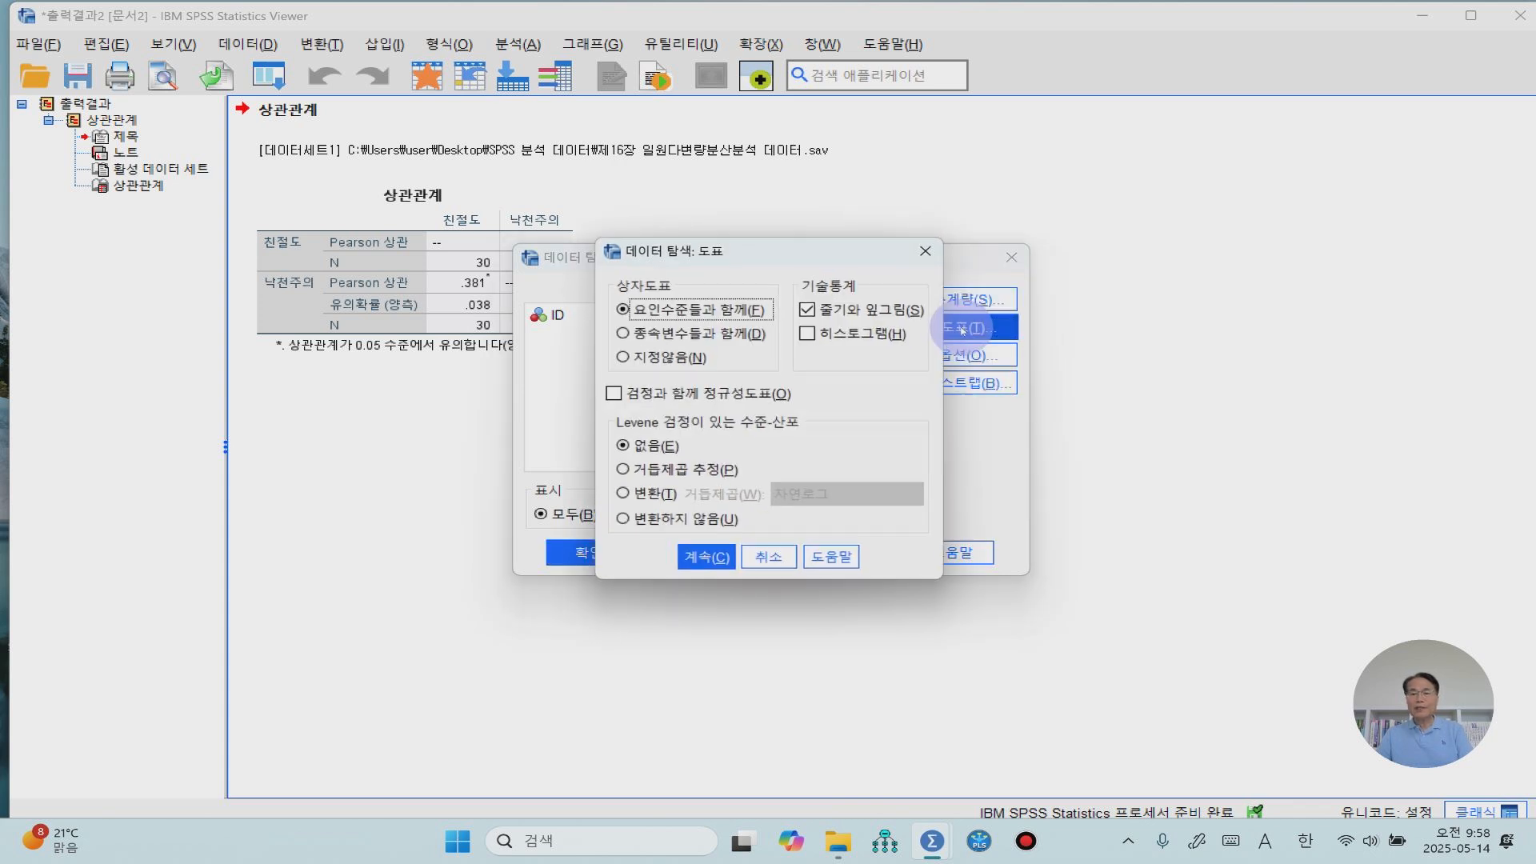
click(809, 334)
click(613, 394)
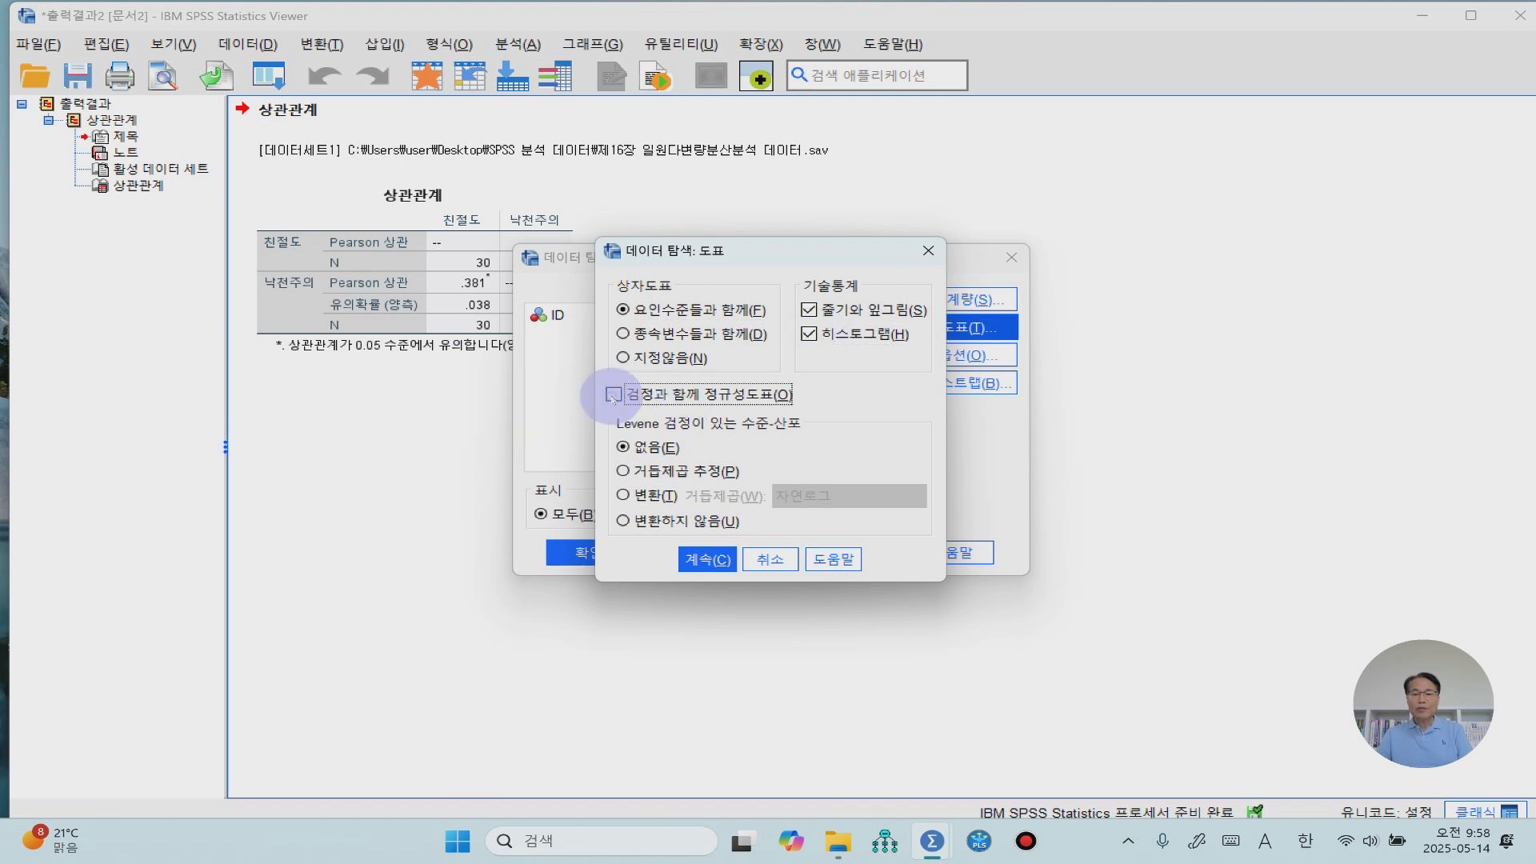
click(703, 559)
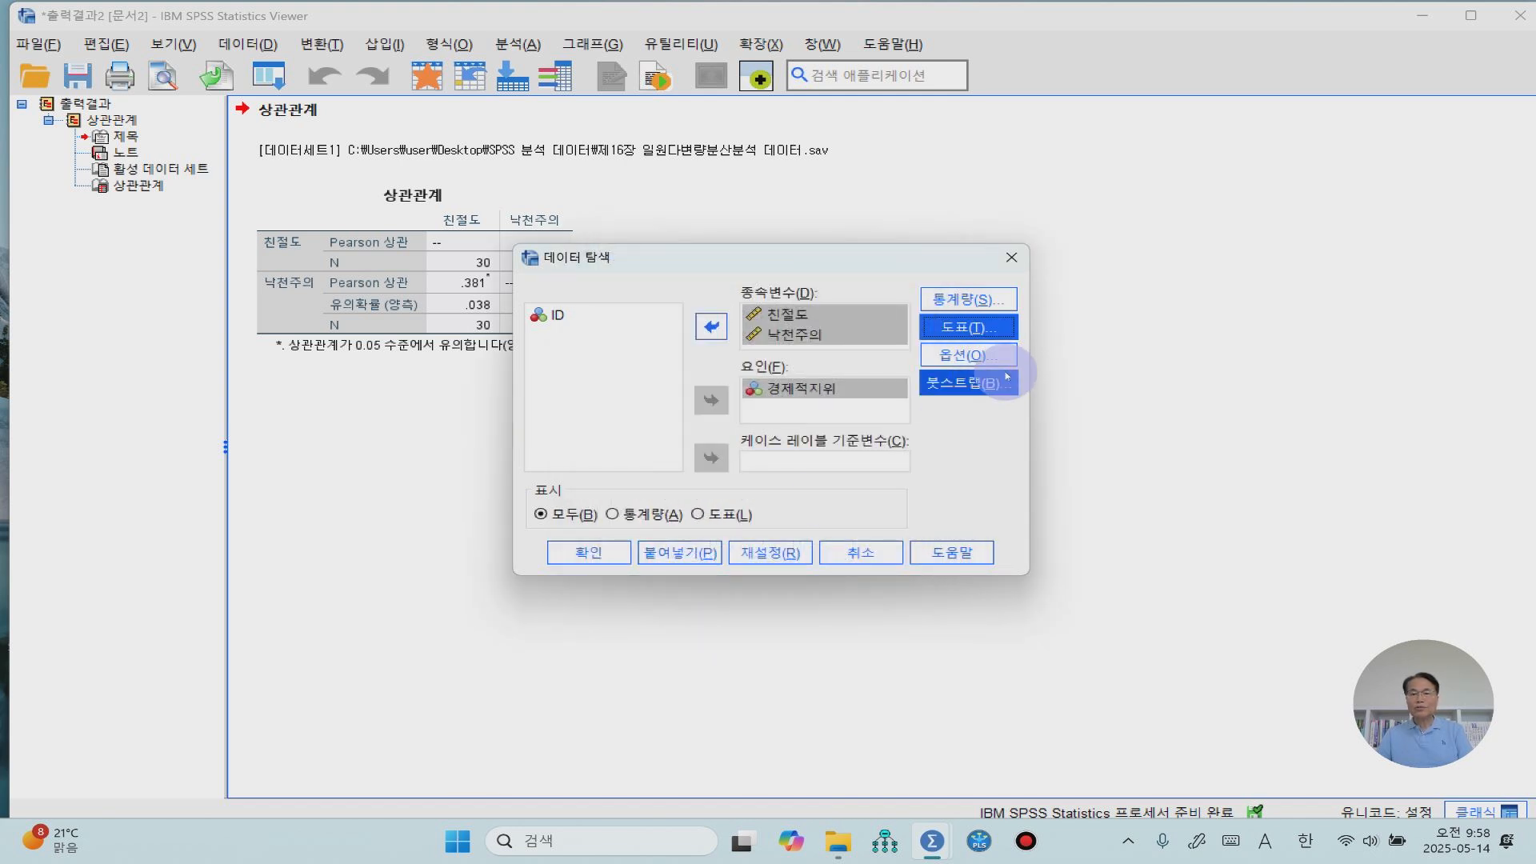
- Keep listwise exclusion of missing values (목록별 결측값 제외) and run the Explore analysis
click(984, 355)
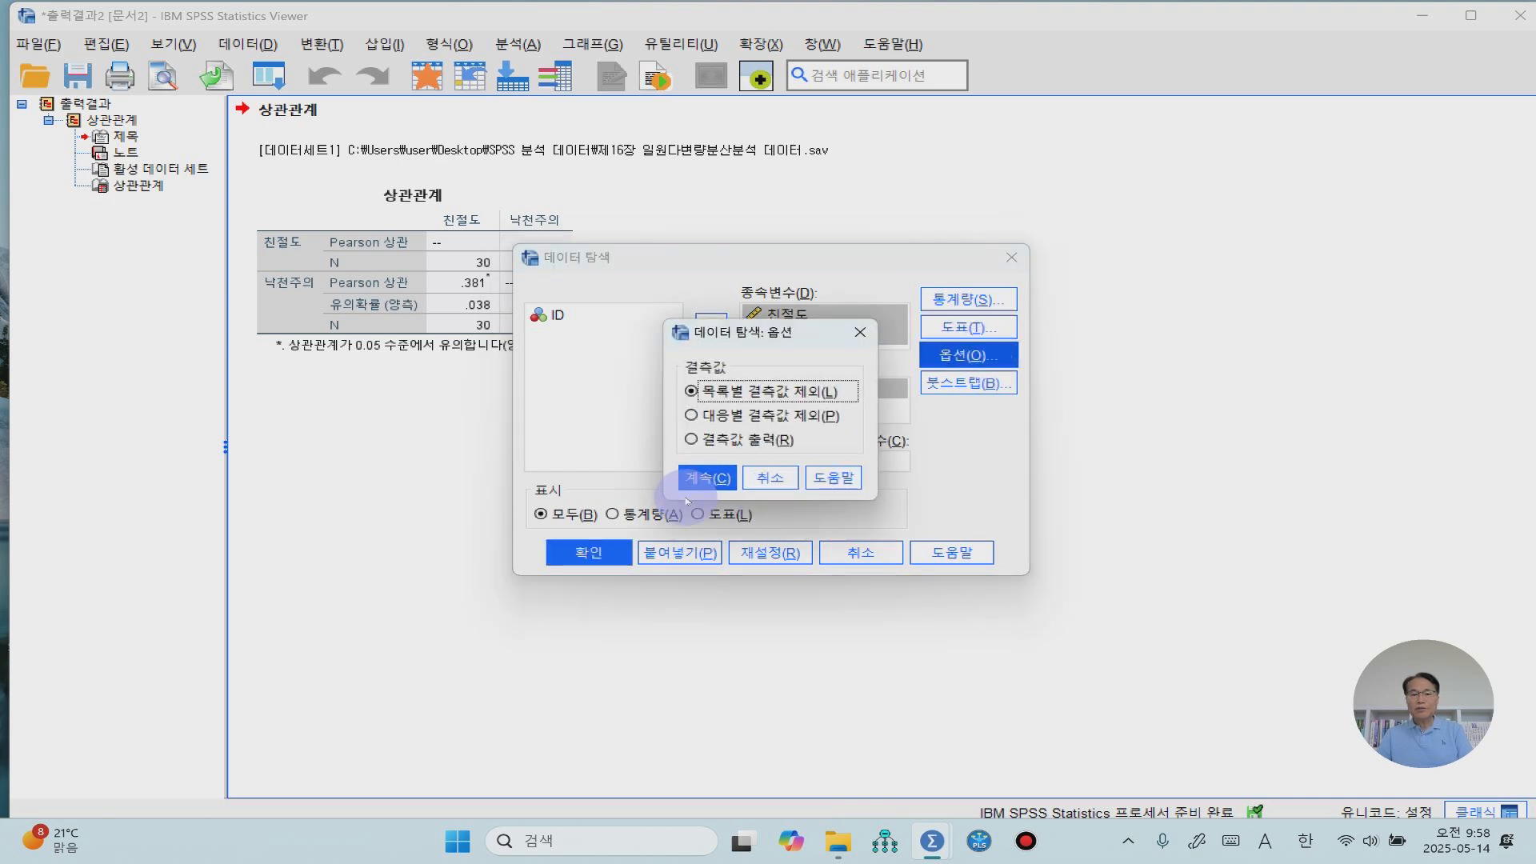
click(708, 478)
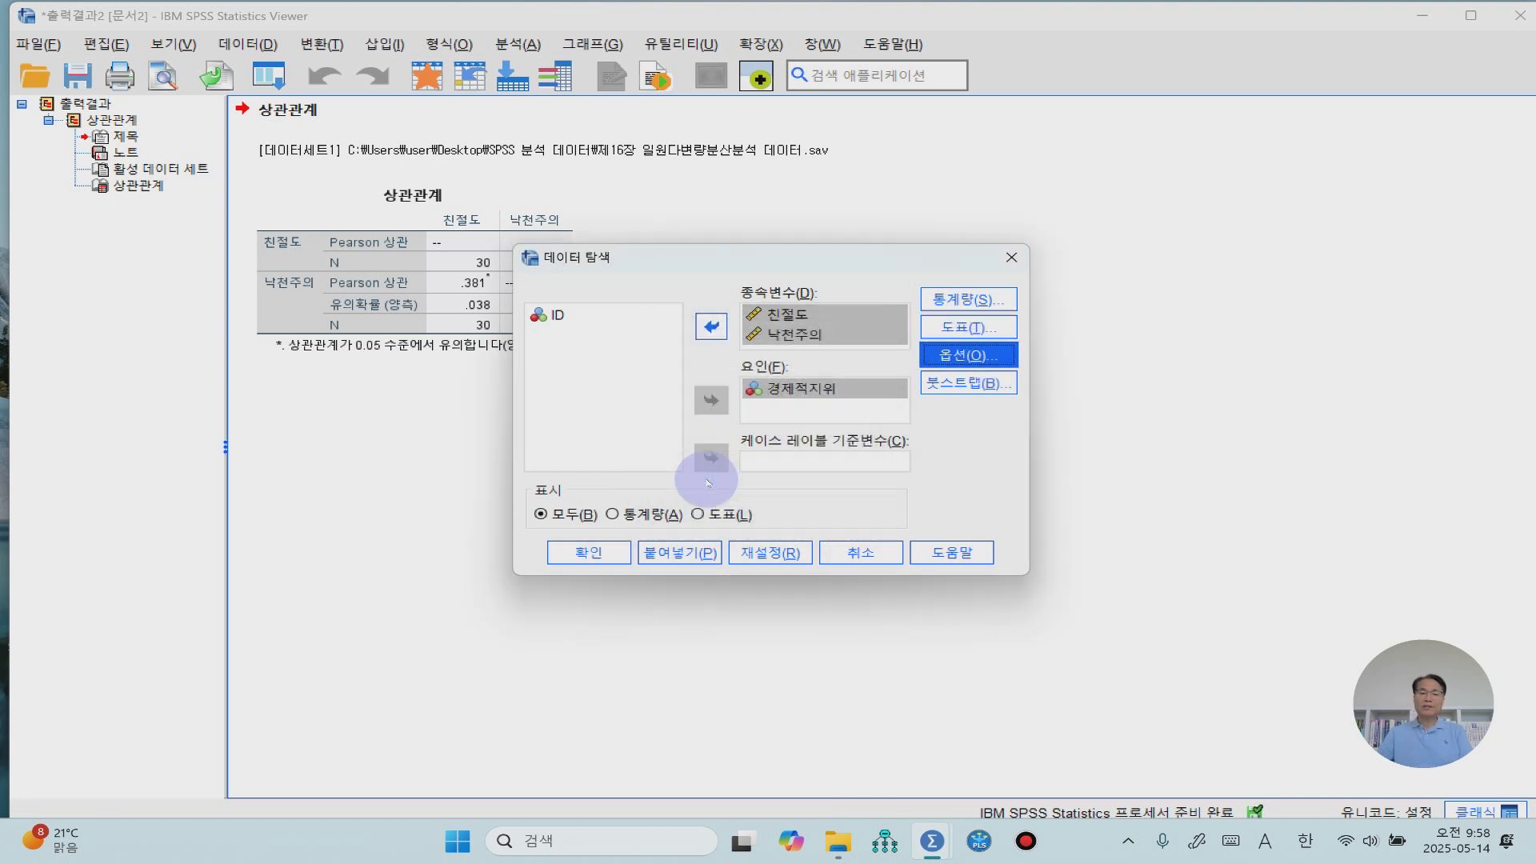
click(592, 556)
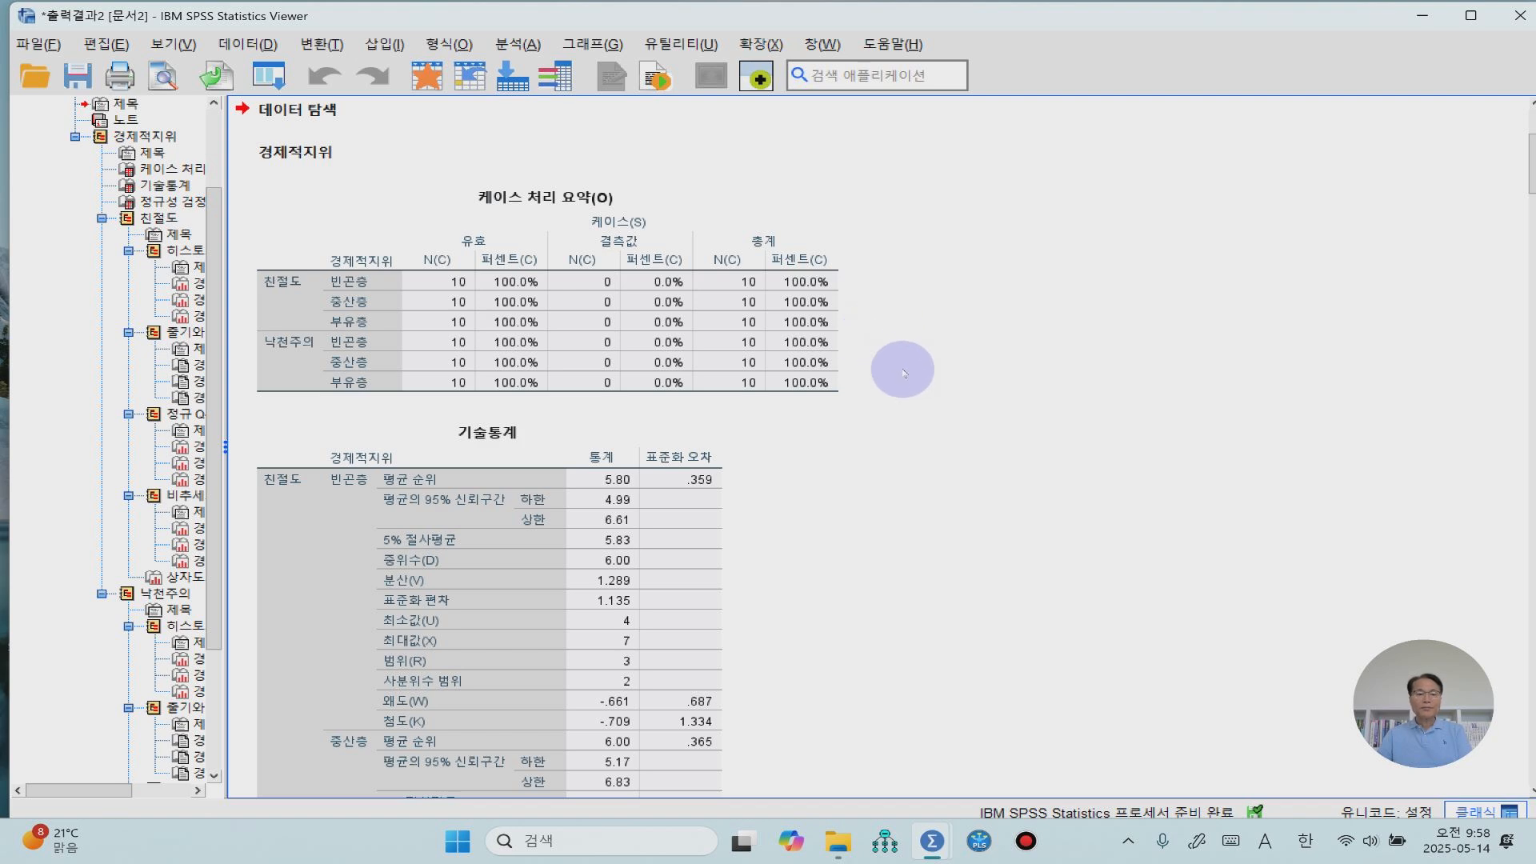
- Examine the case processing summary and the descriptive statistics of 친절도 and 낙천주의 for each 경제적지위 group
scroll(908, 368, down, 2)
scroll(908, 380, down, 1)
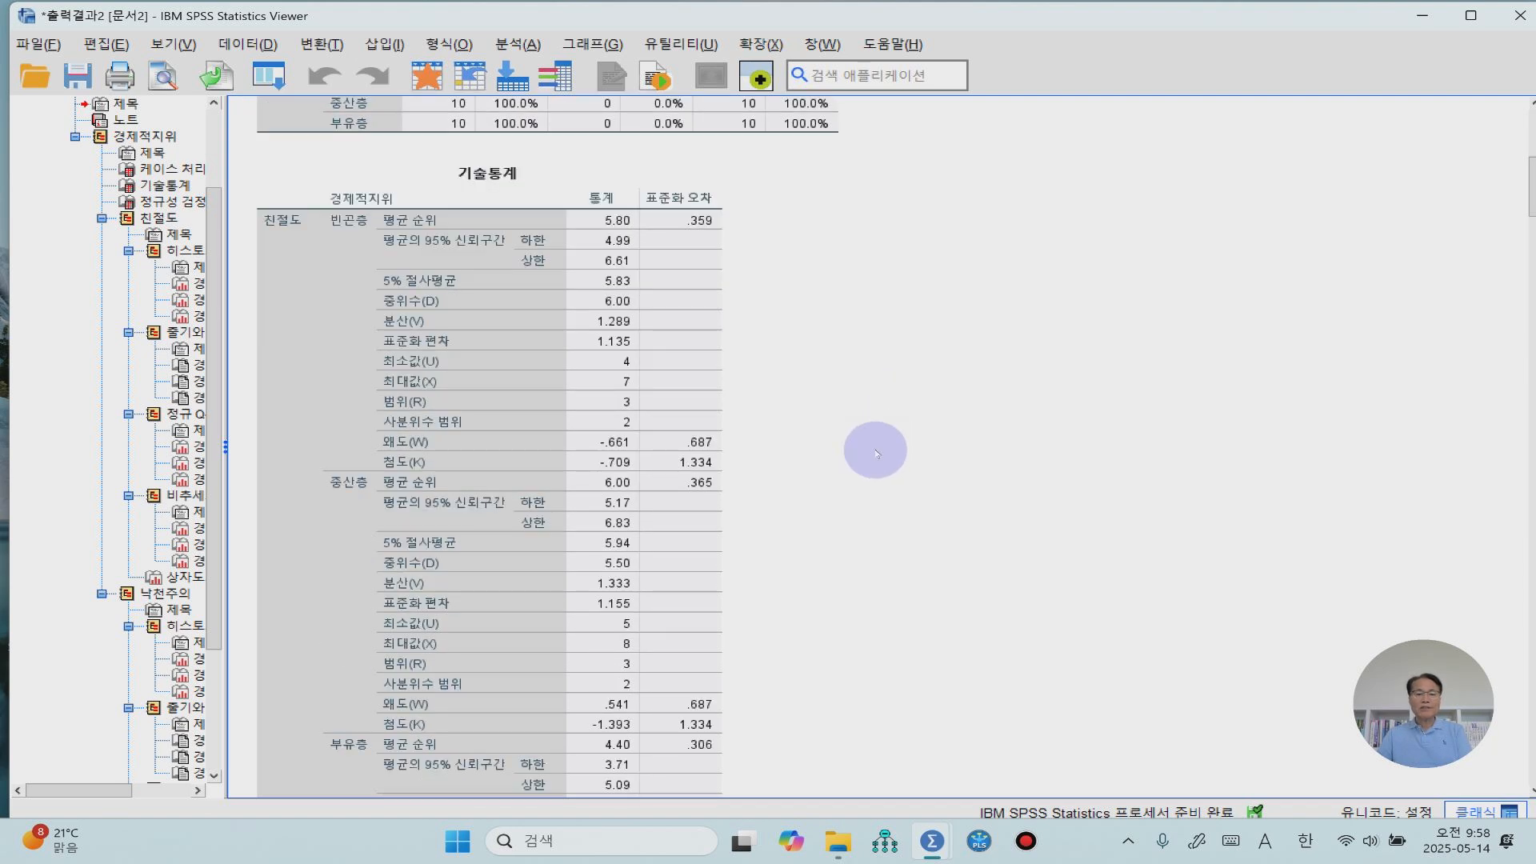
scroll(856, 472, down, 2)
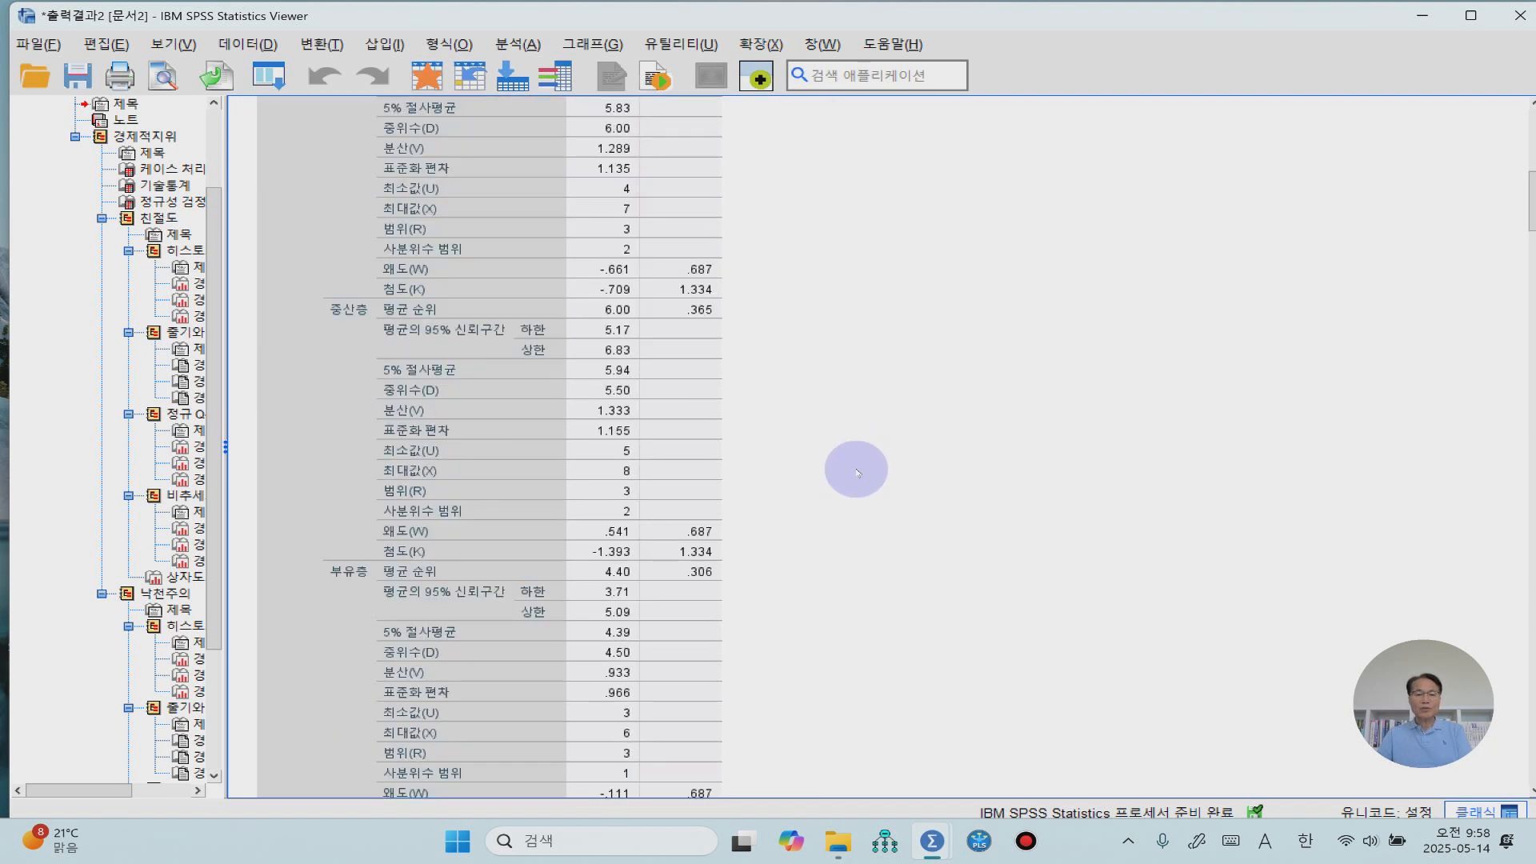
scroll(856, 472, up, 1)
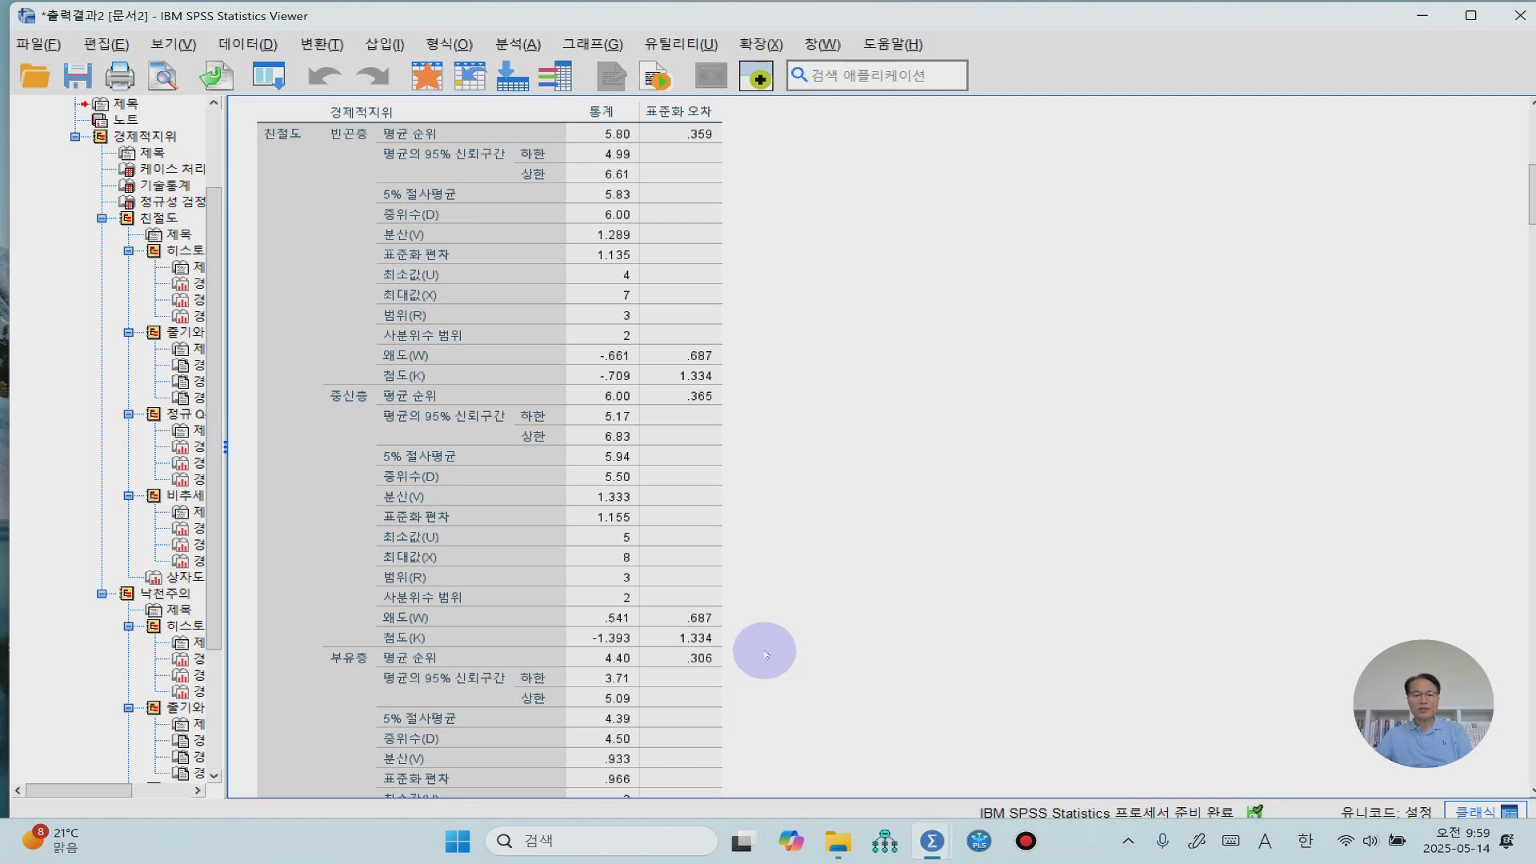
scroll(775, 640, down, 2)
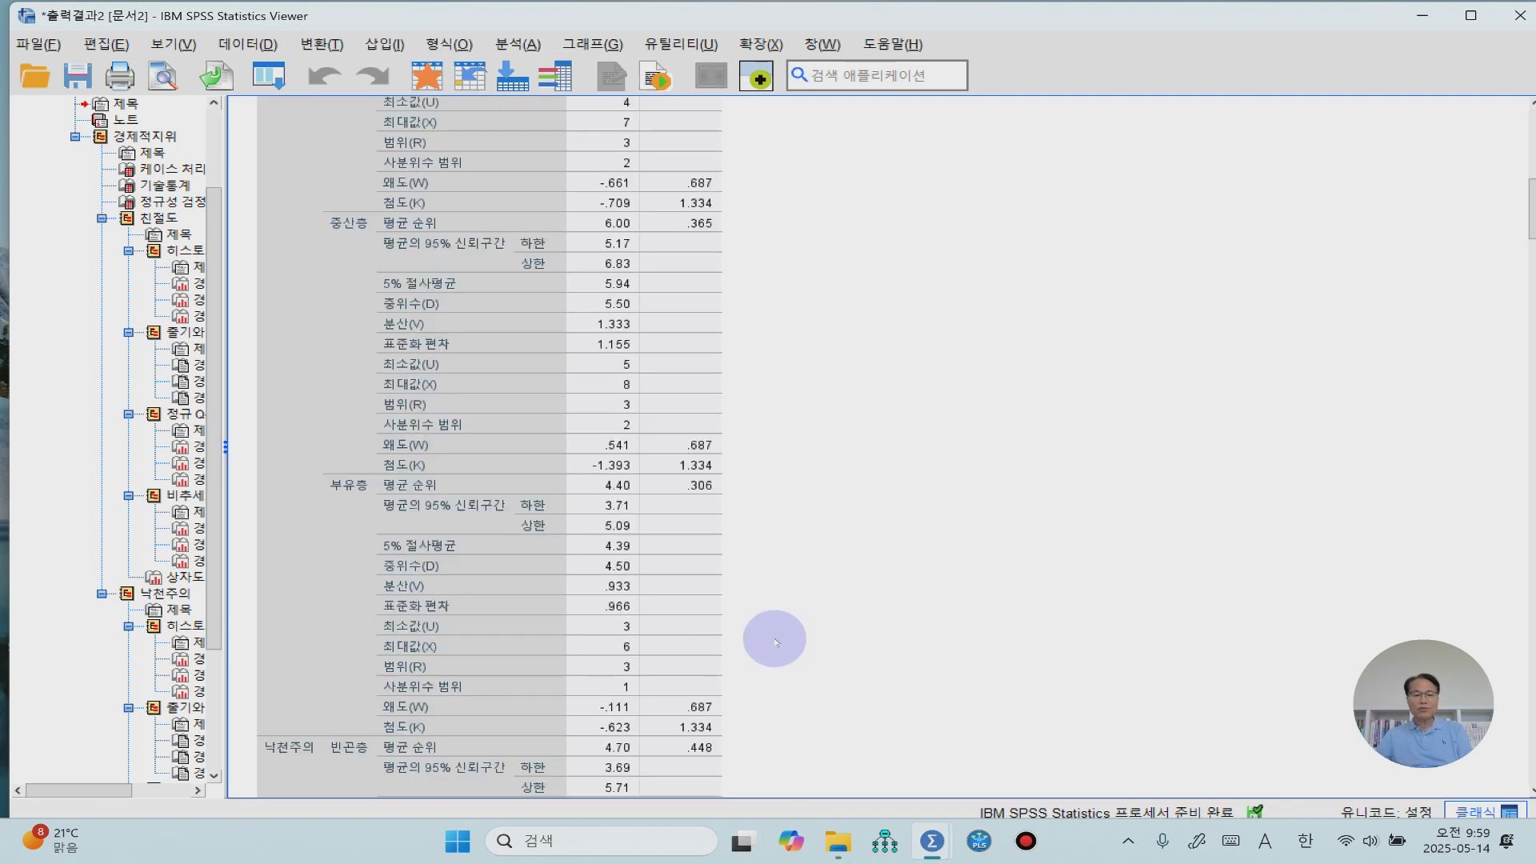
scroll(774, 640, down, 2)
scroll(775, 640, down, 1)
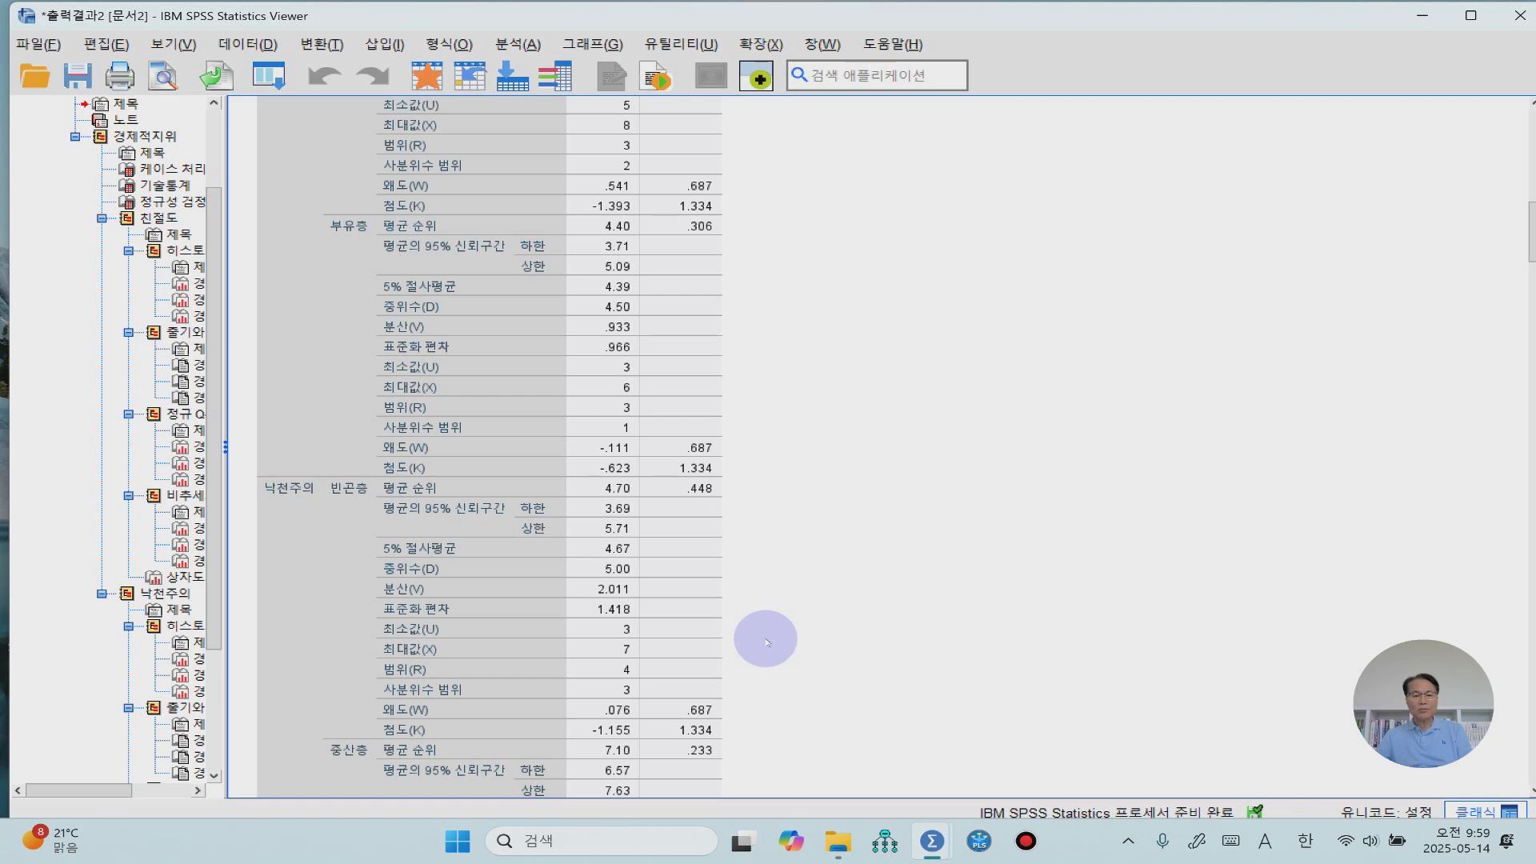
scroll(766, 642, down, 4)
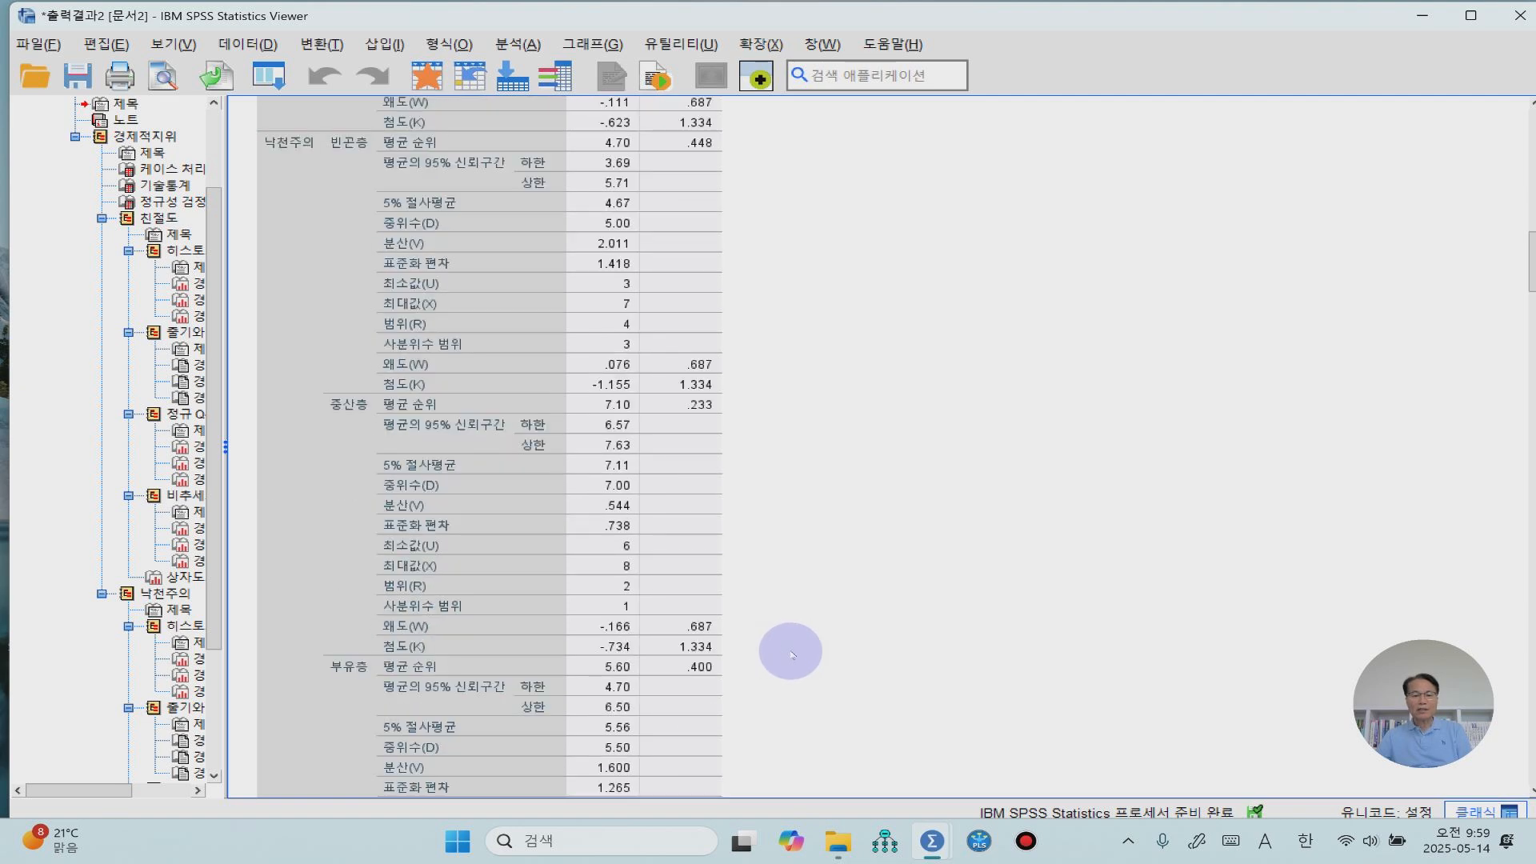
scroll(791, 654, down, 2)
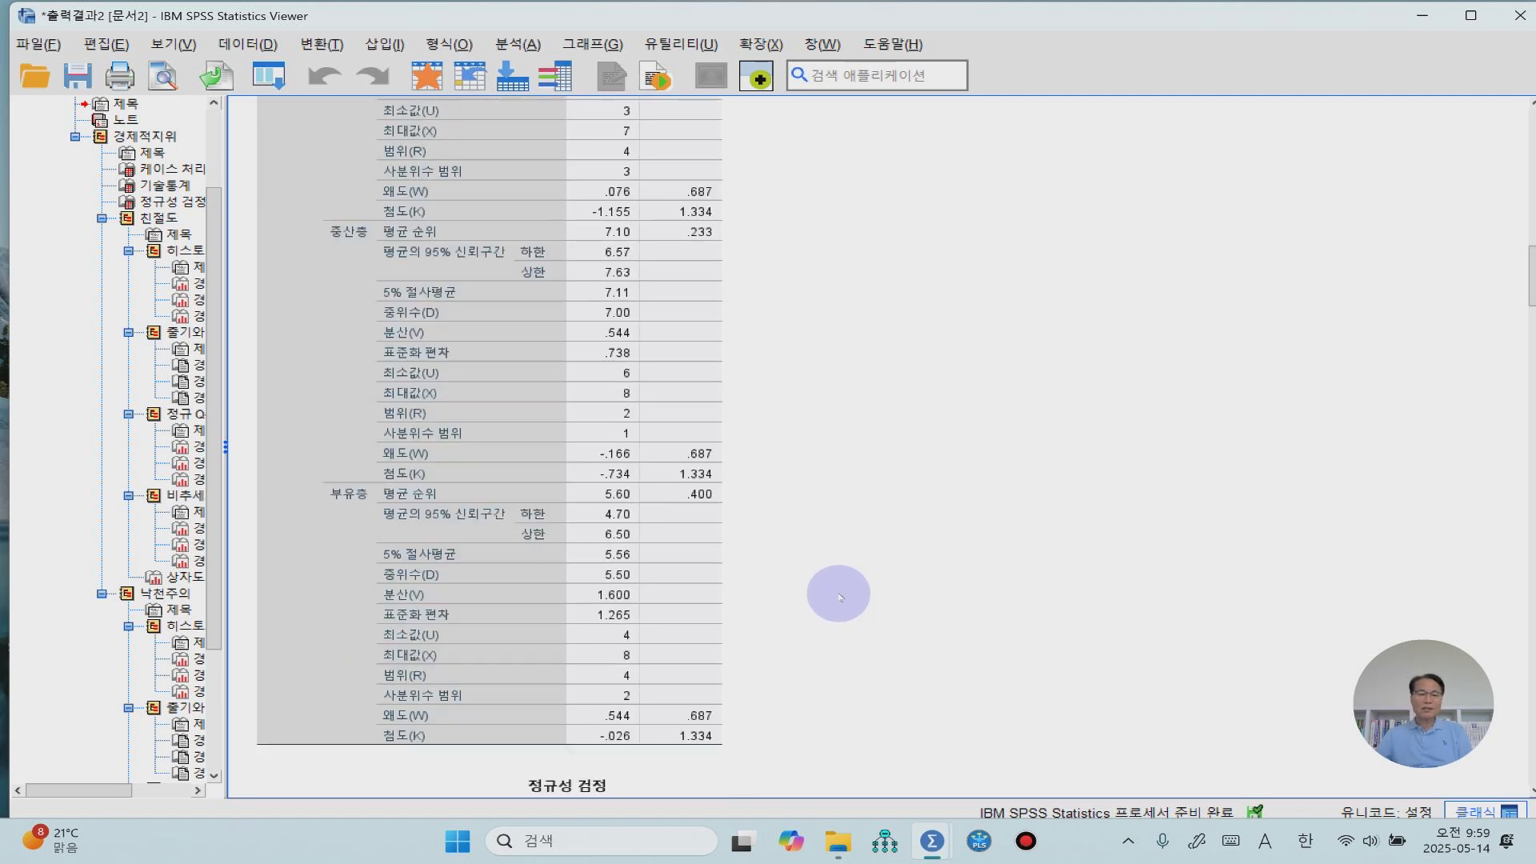
- Examine the Kolmogorov-Smirnov and Shapiro-Wilk significance values in the normality test table (정규성 검정)
scroll(835, 600, down, 2)
scroll(836, 602, down, 1)
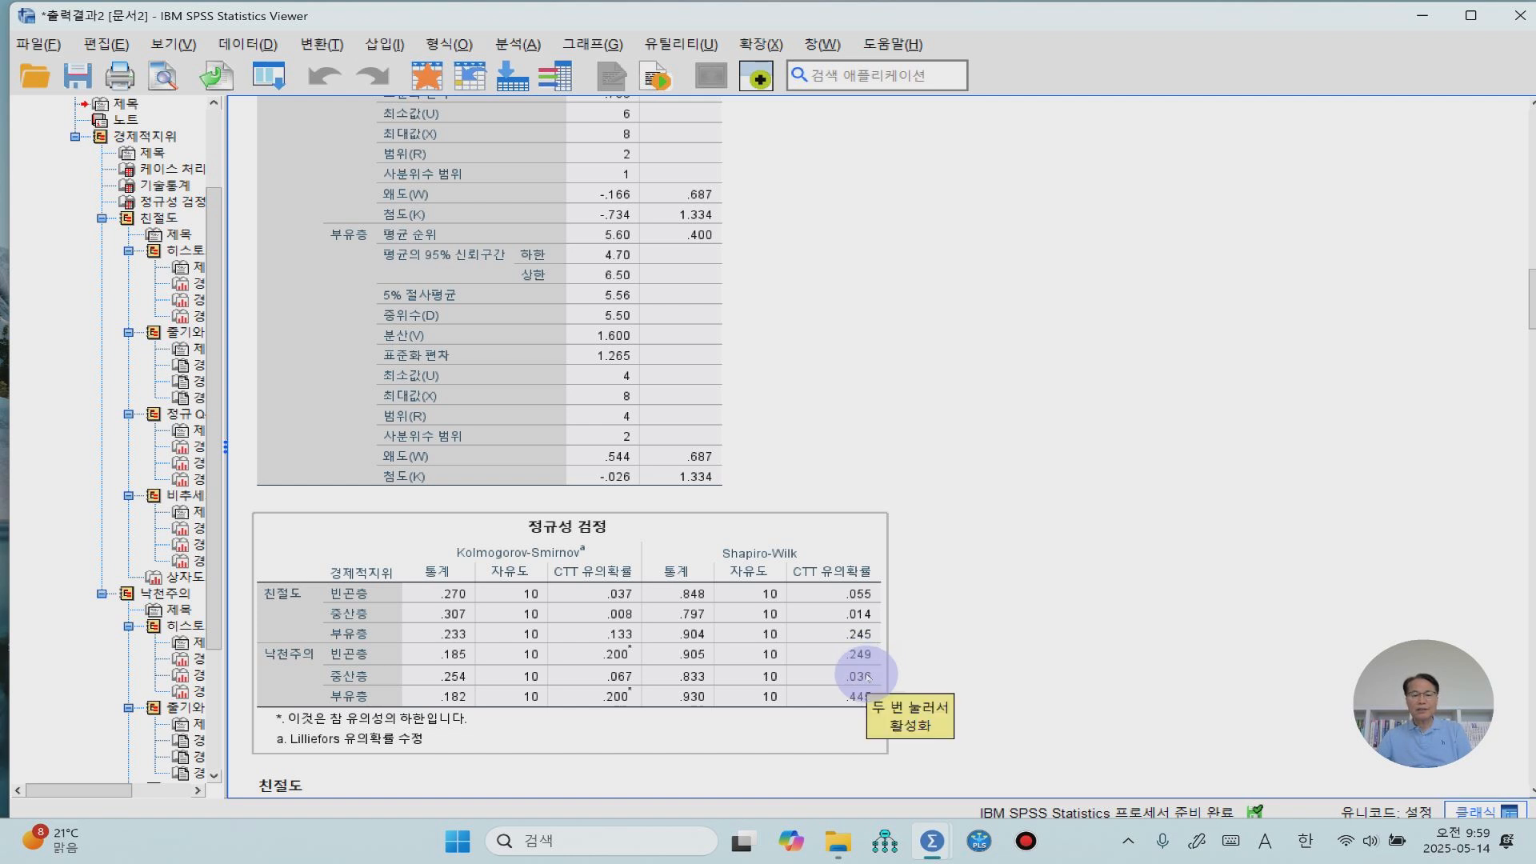
click(1046, 594)
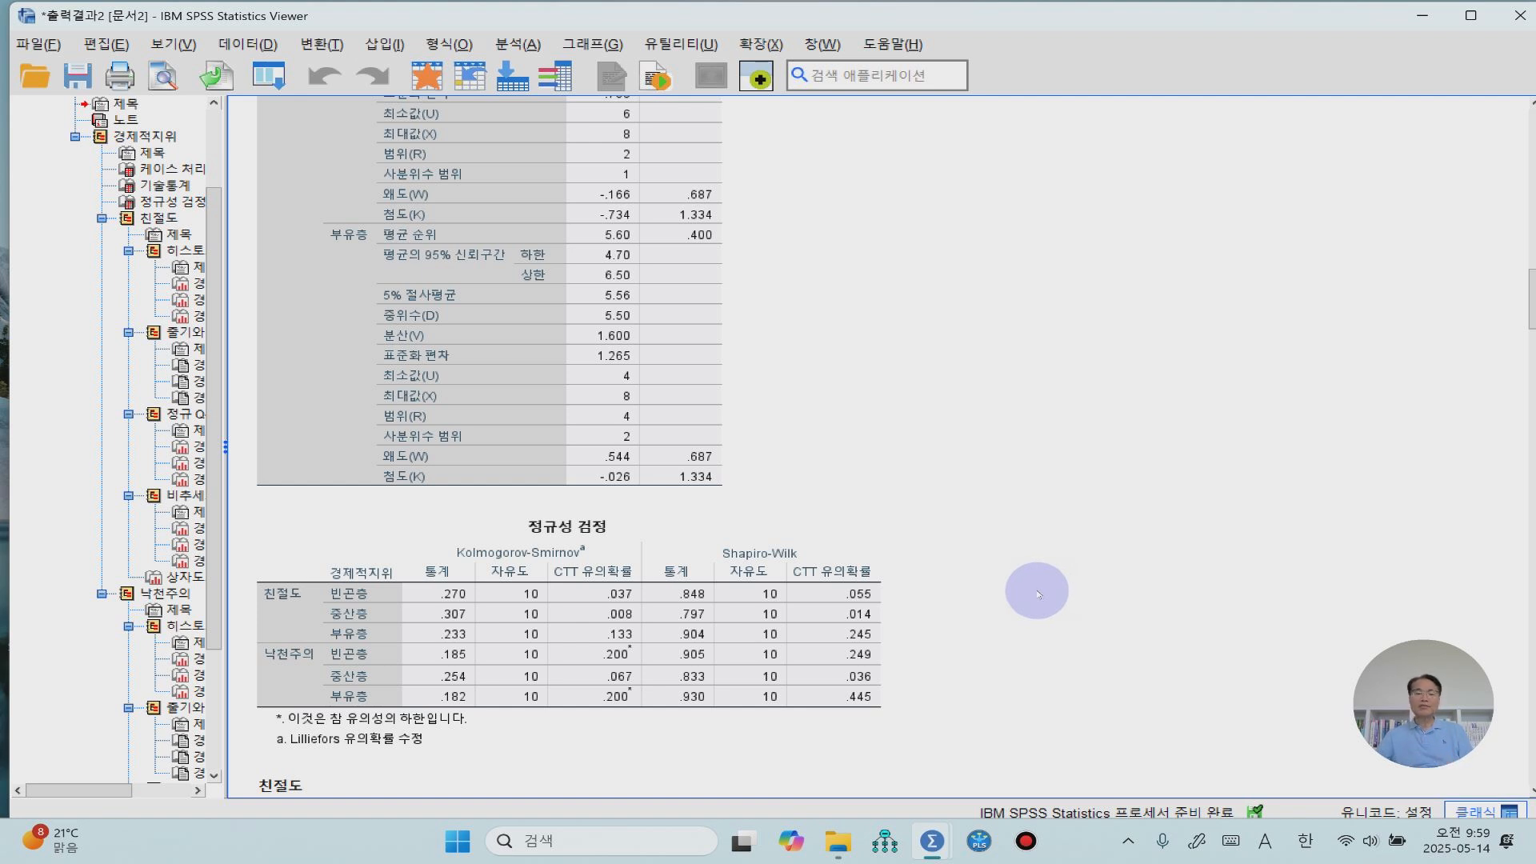
- Review the 친절도 histograms, normal and detrended Q-Q plots, and box plot across the 경제적지위 groups
scroll(1038, 594, down, 3)
scroll(1038, 594, down, 6)
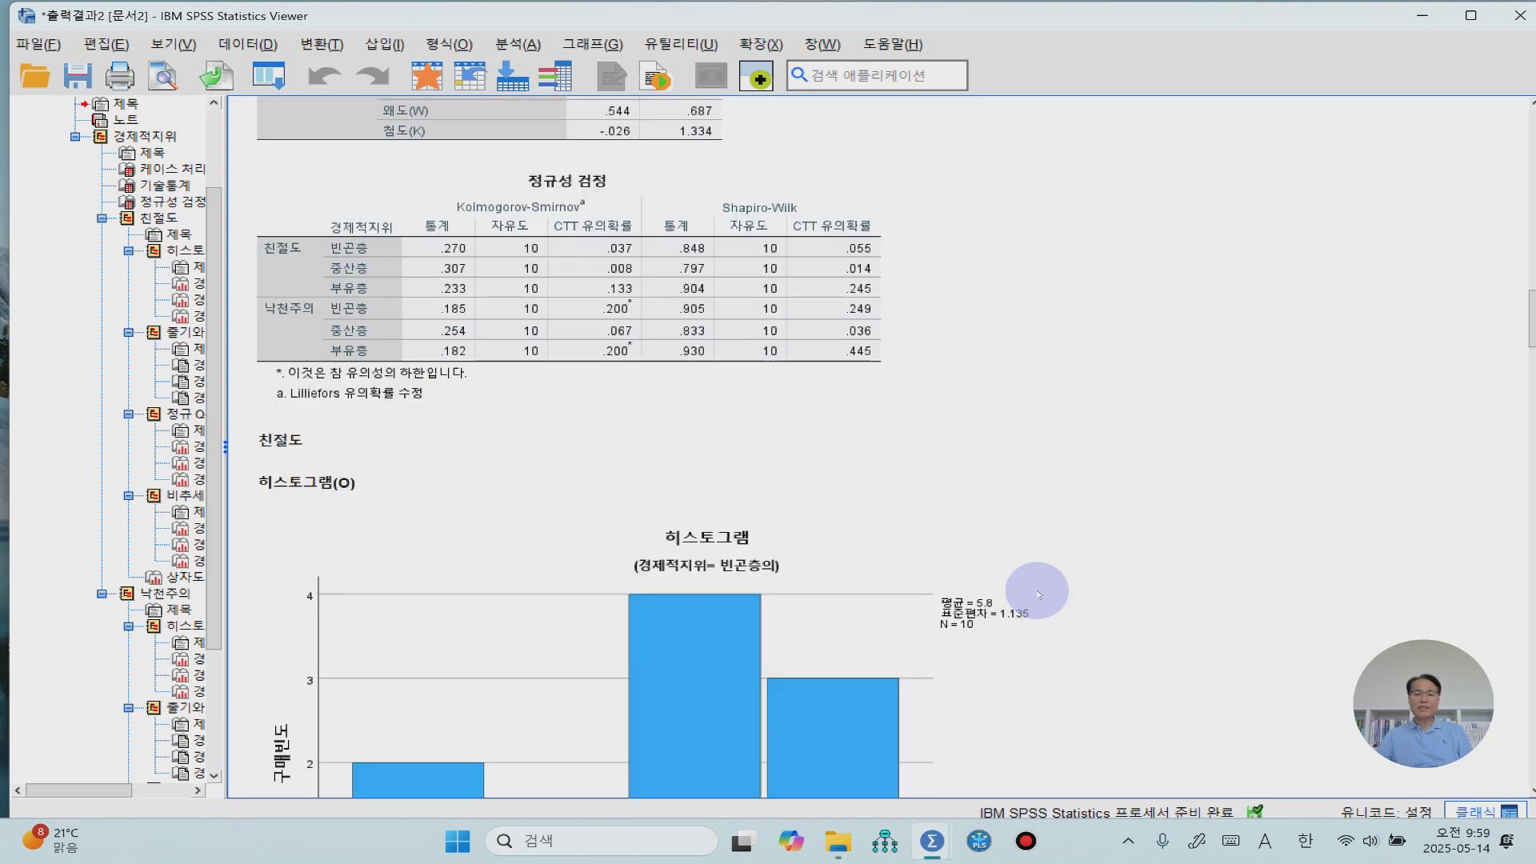
scroll(1038, 594, down, 2)
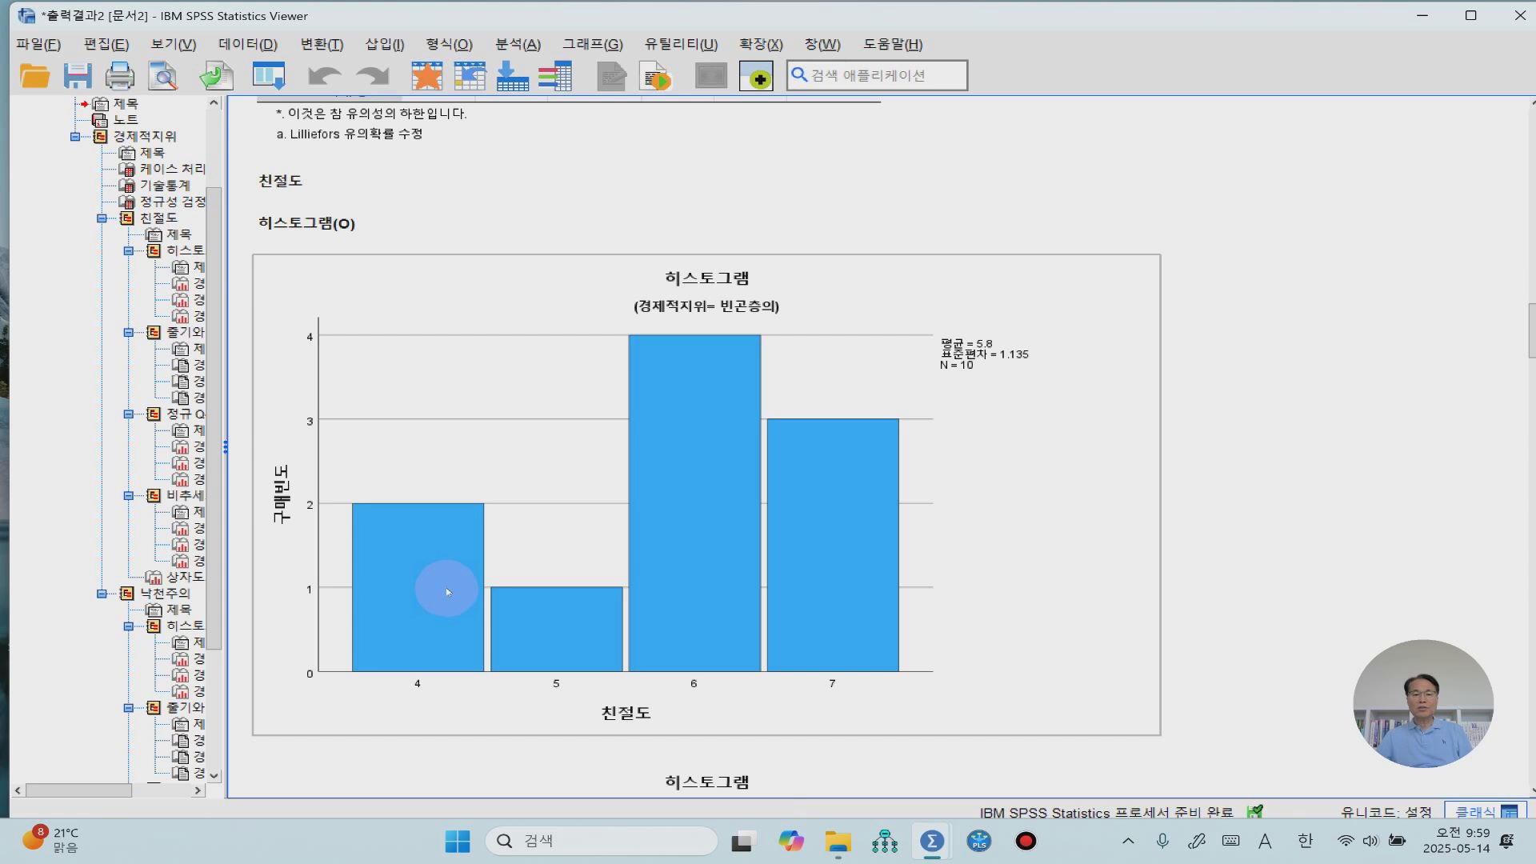
scroll(952, 532, down, 5)
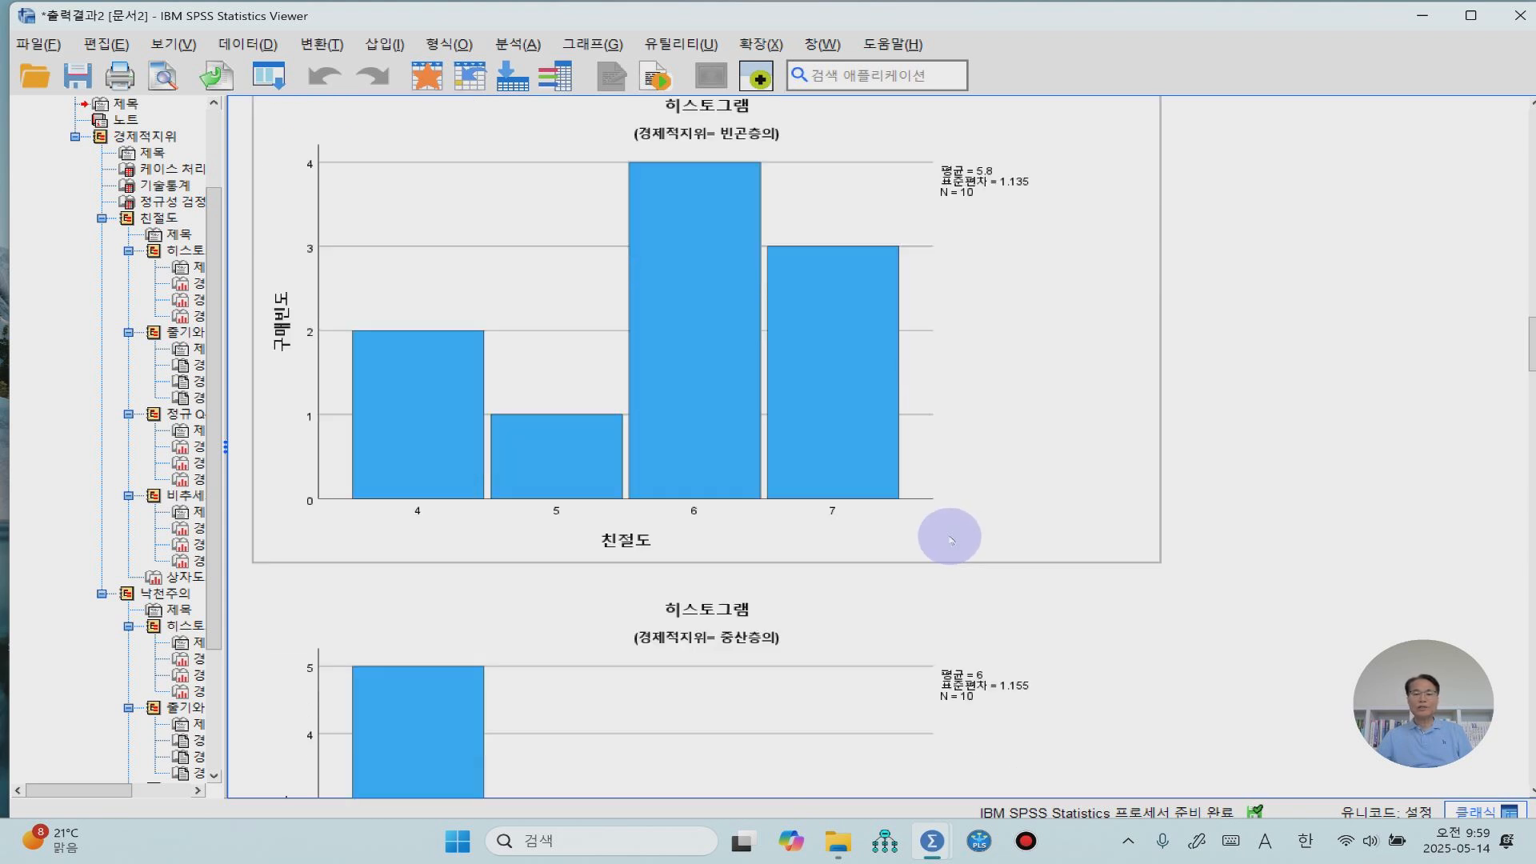
scroll(812, 621, down, 4)
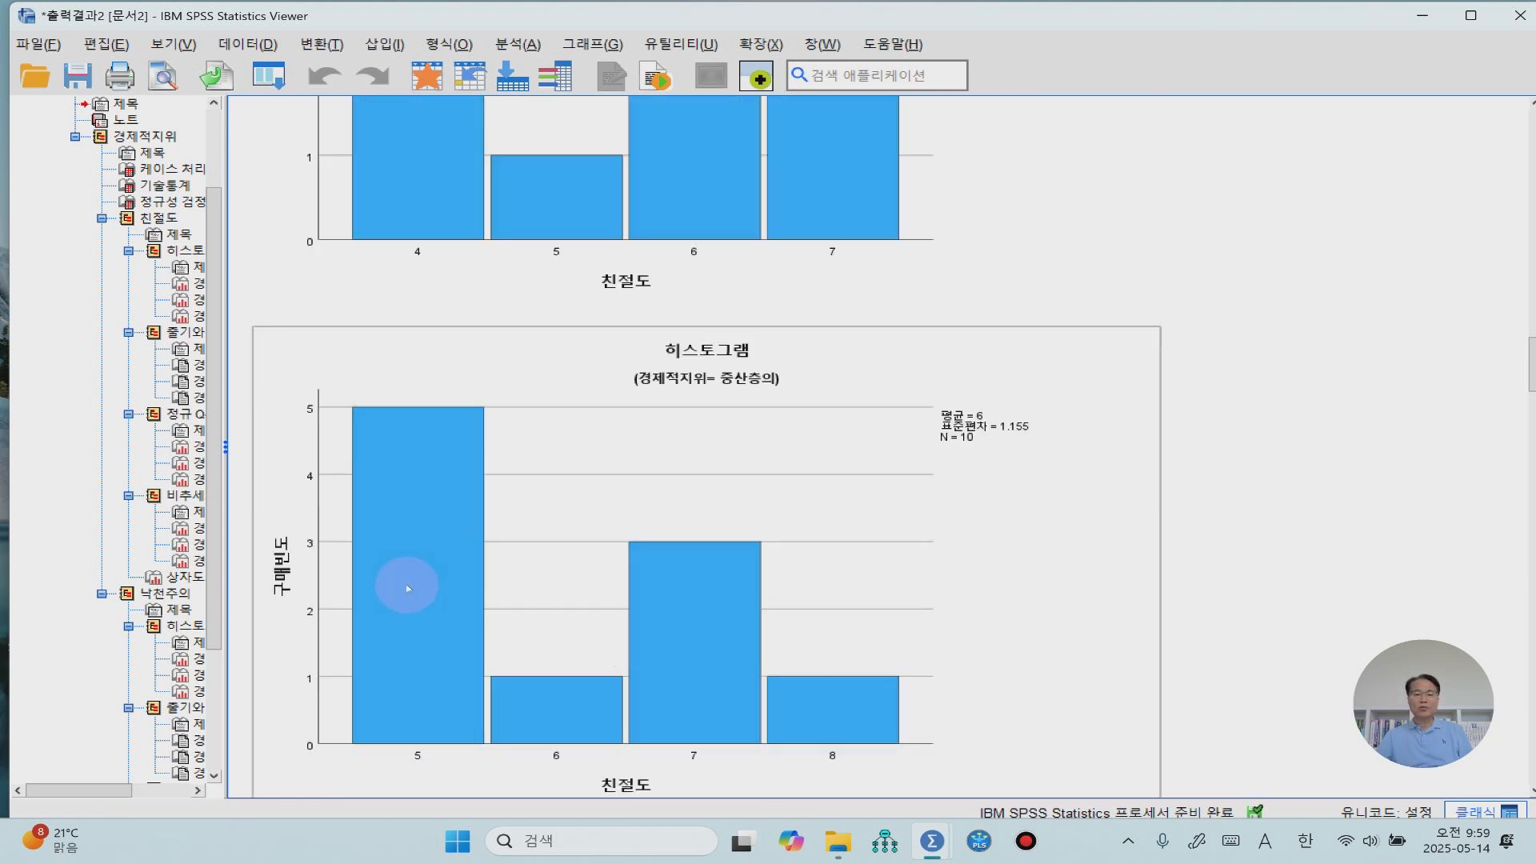
scroll(895, 638, down, 3)
scroll(893, 636, down, 6)
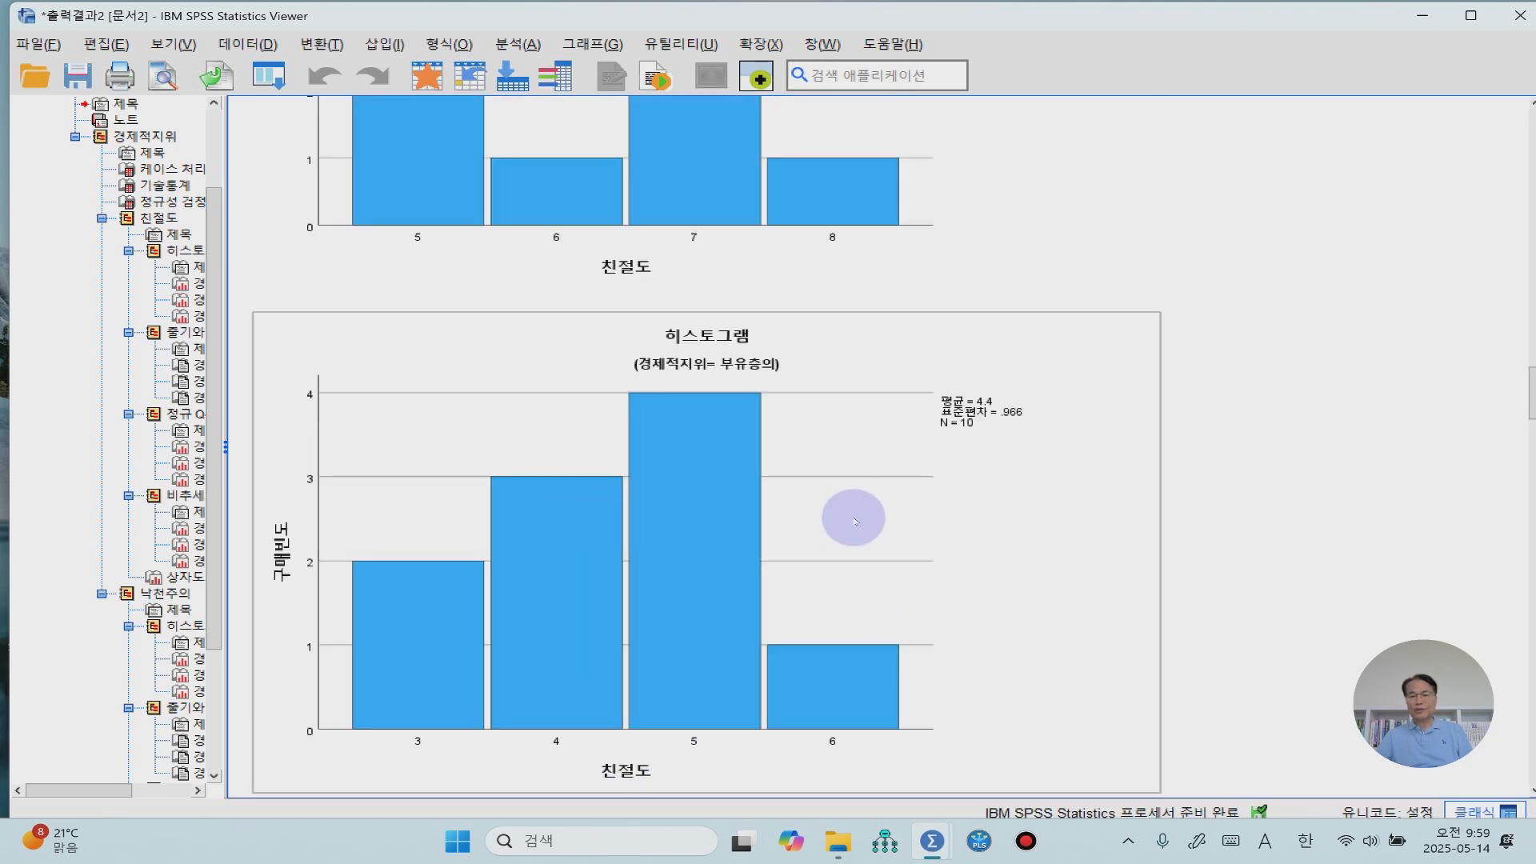
scroll(952, 652, down, 20)
scroll(942, 652, down, 5)
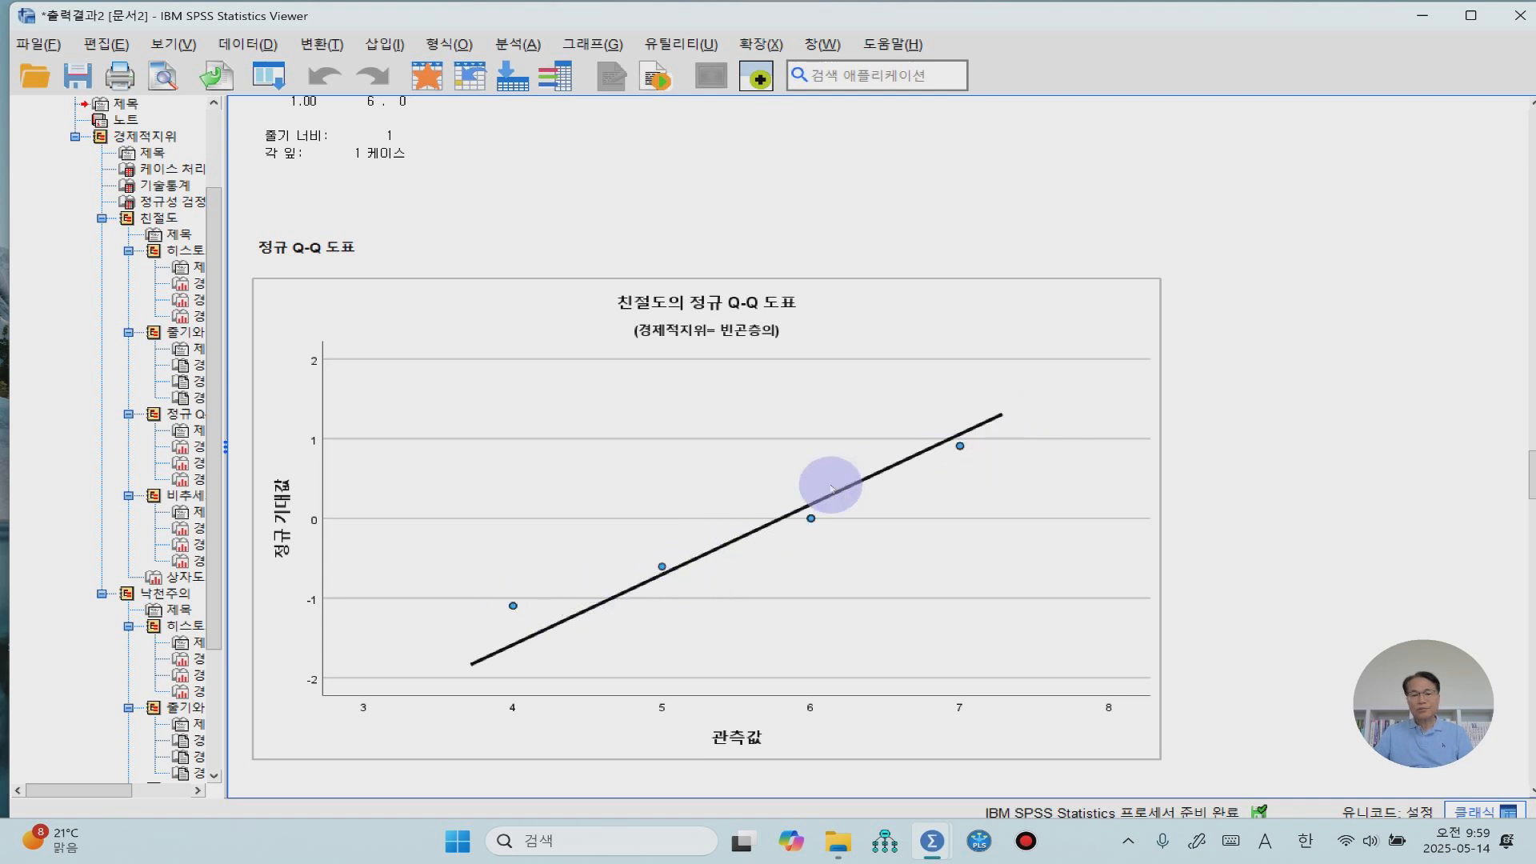
scroll(832, 488, down, 5)
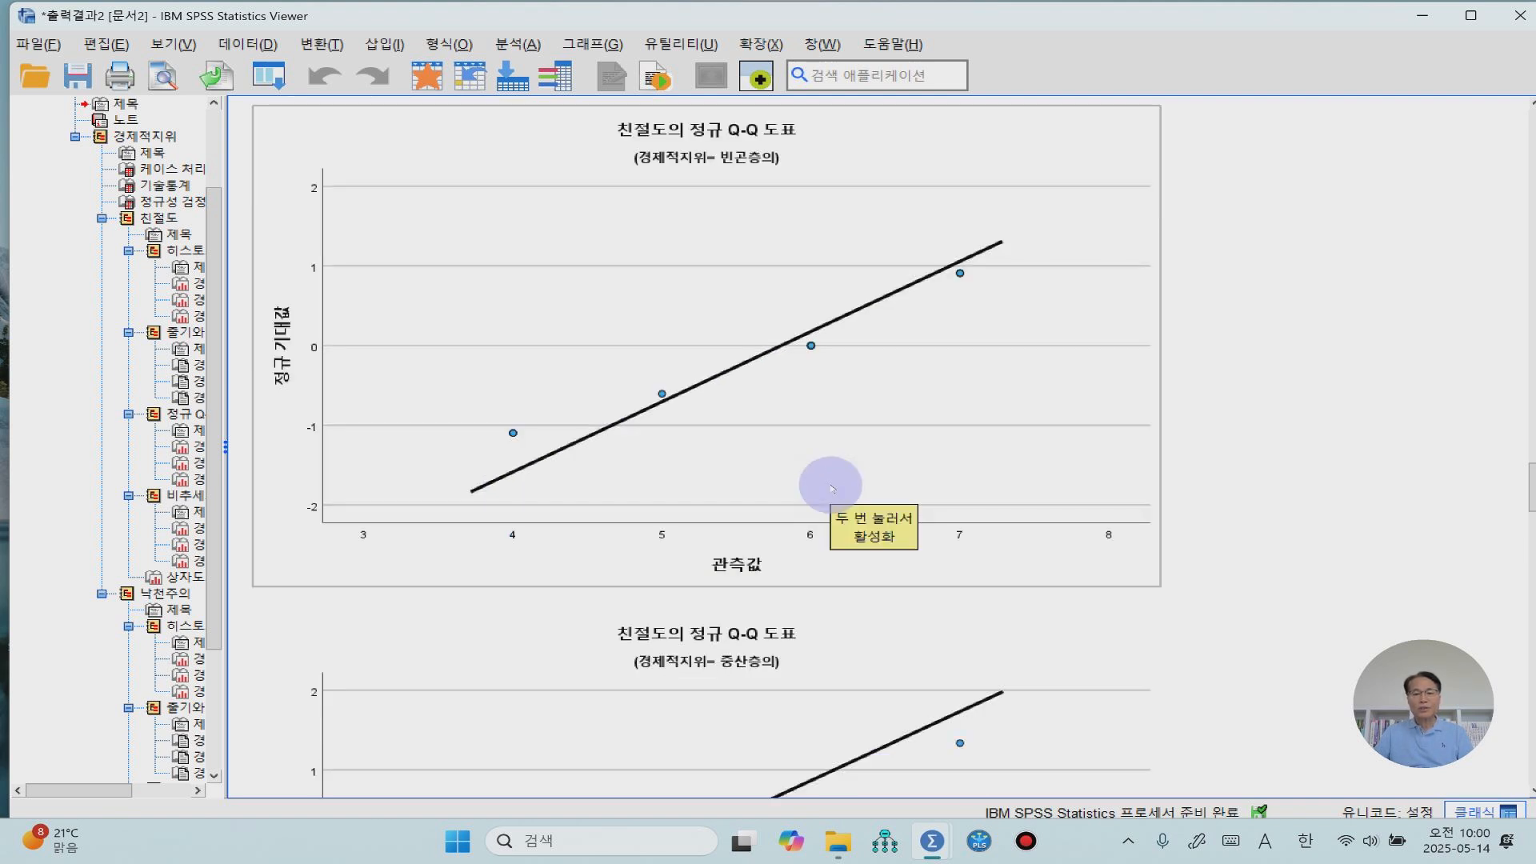
scroll(833, 488, down, 11)
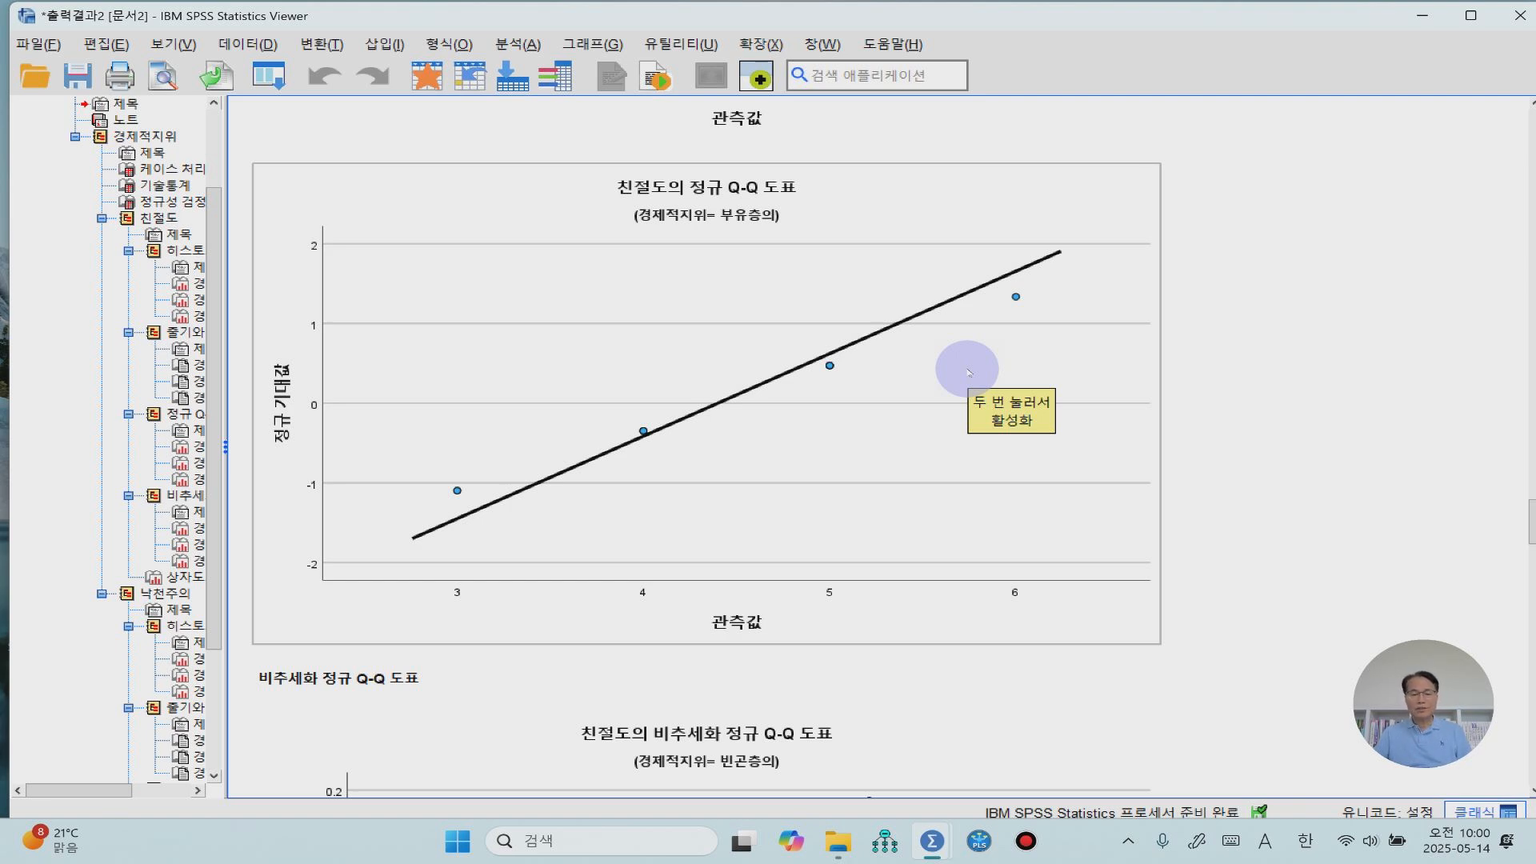
scroll(968, 372, down, 20)
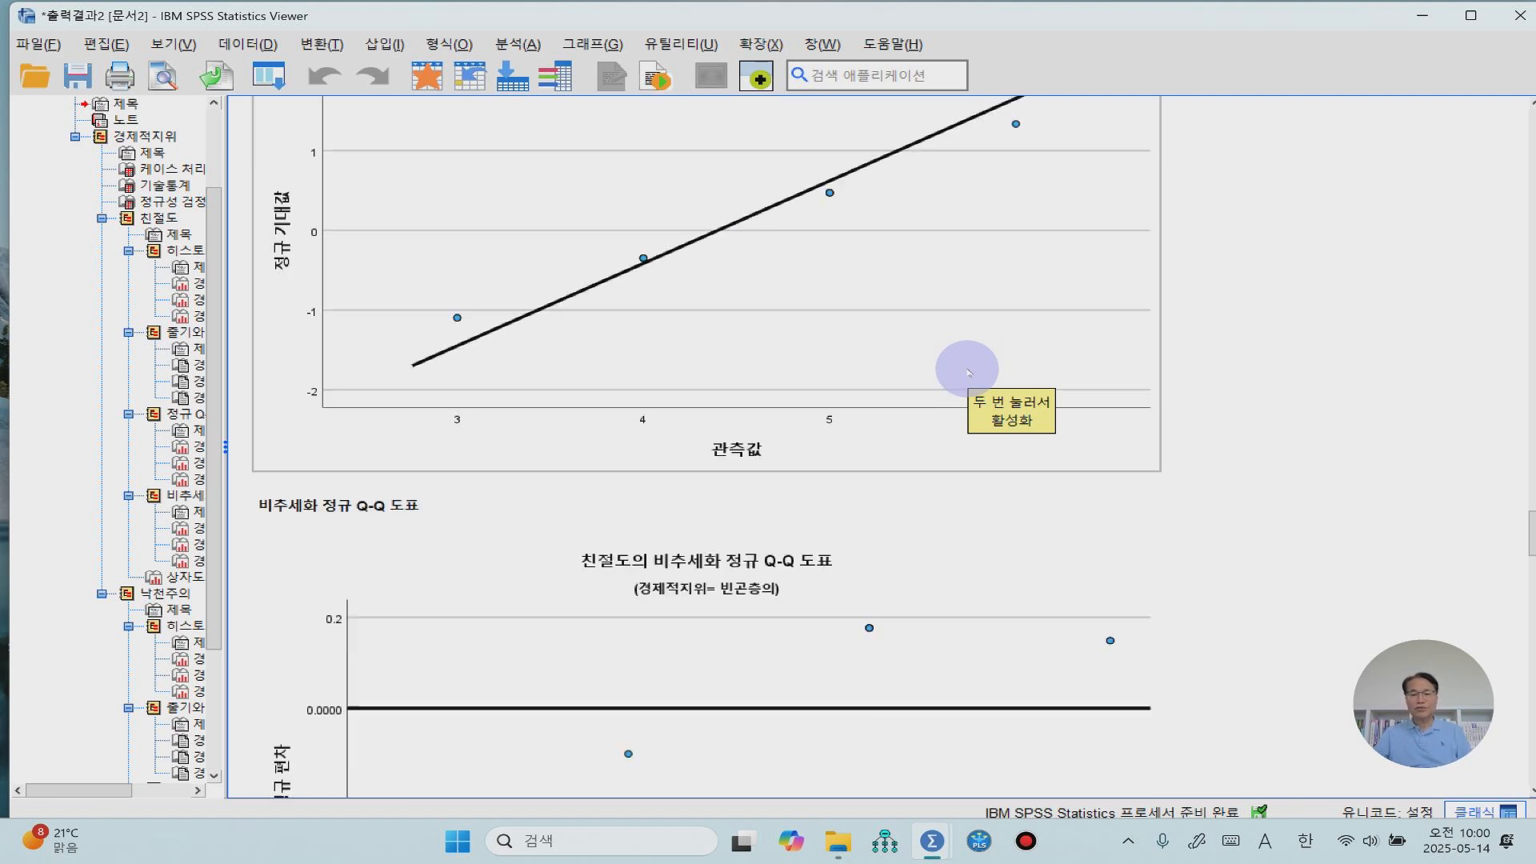
scroll(968, 374, down, 10)
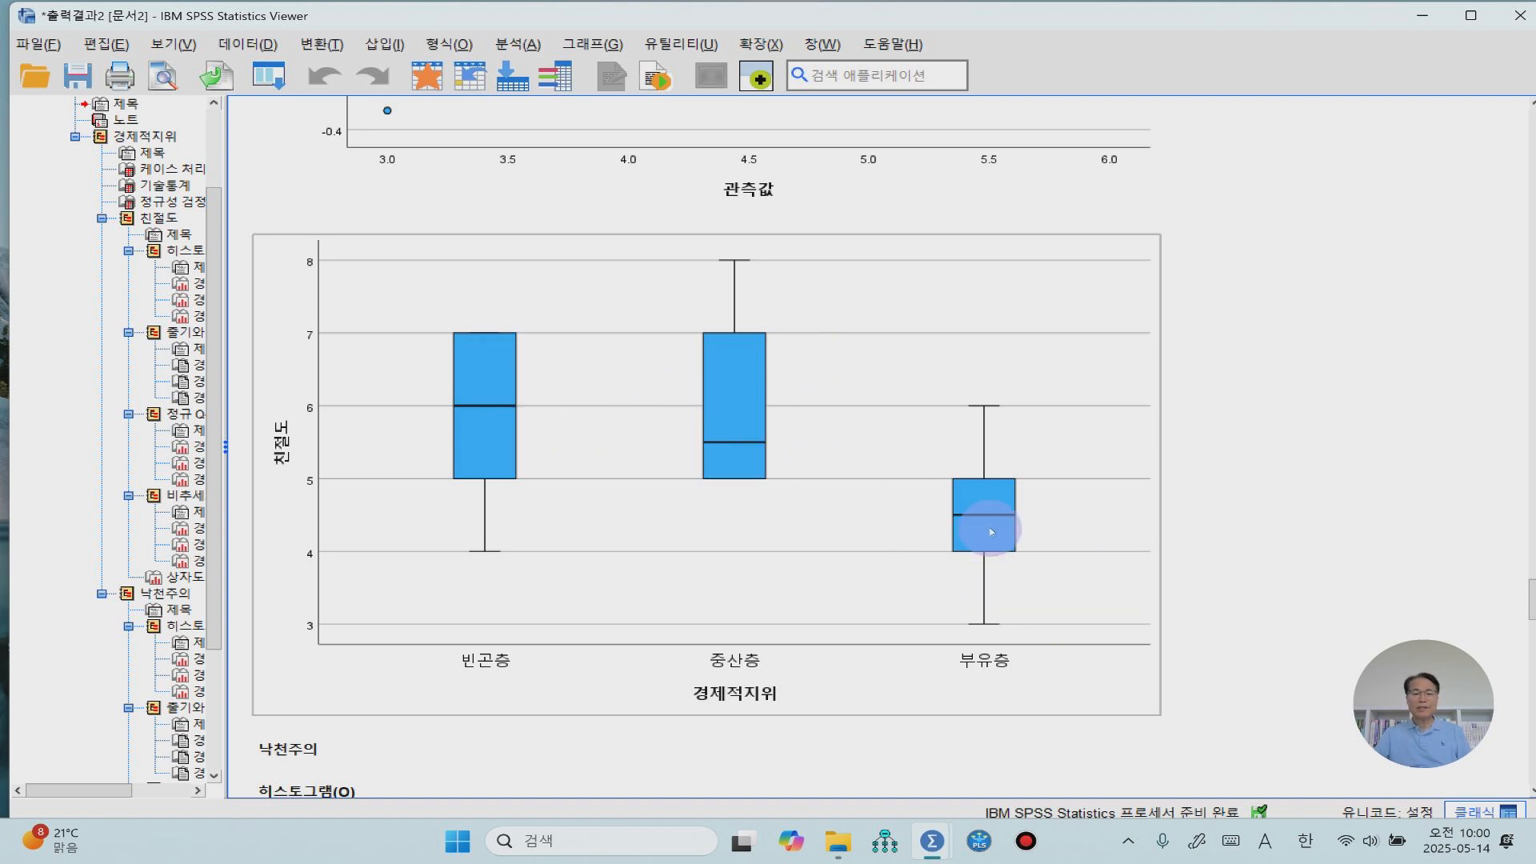
- Review the 낙천주의 histograms, Q-Q plots and box plot by 경제적지위, checking for outliers
scroll(990, 532, down, 3)
scroll(990, 532, down, 15)
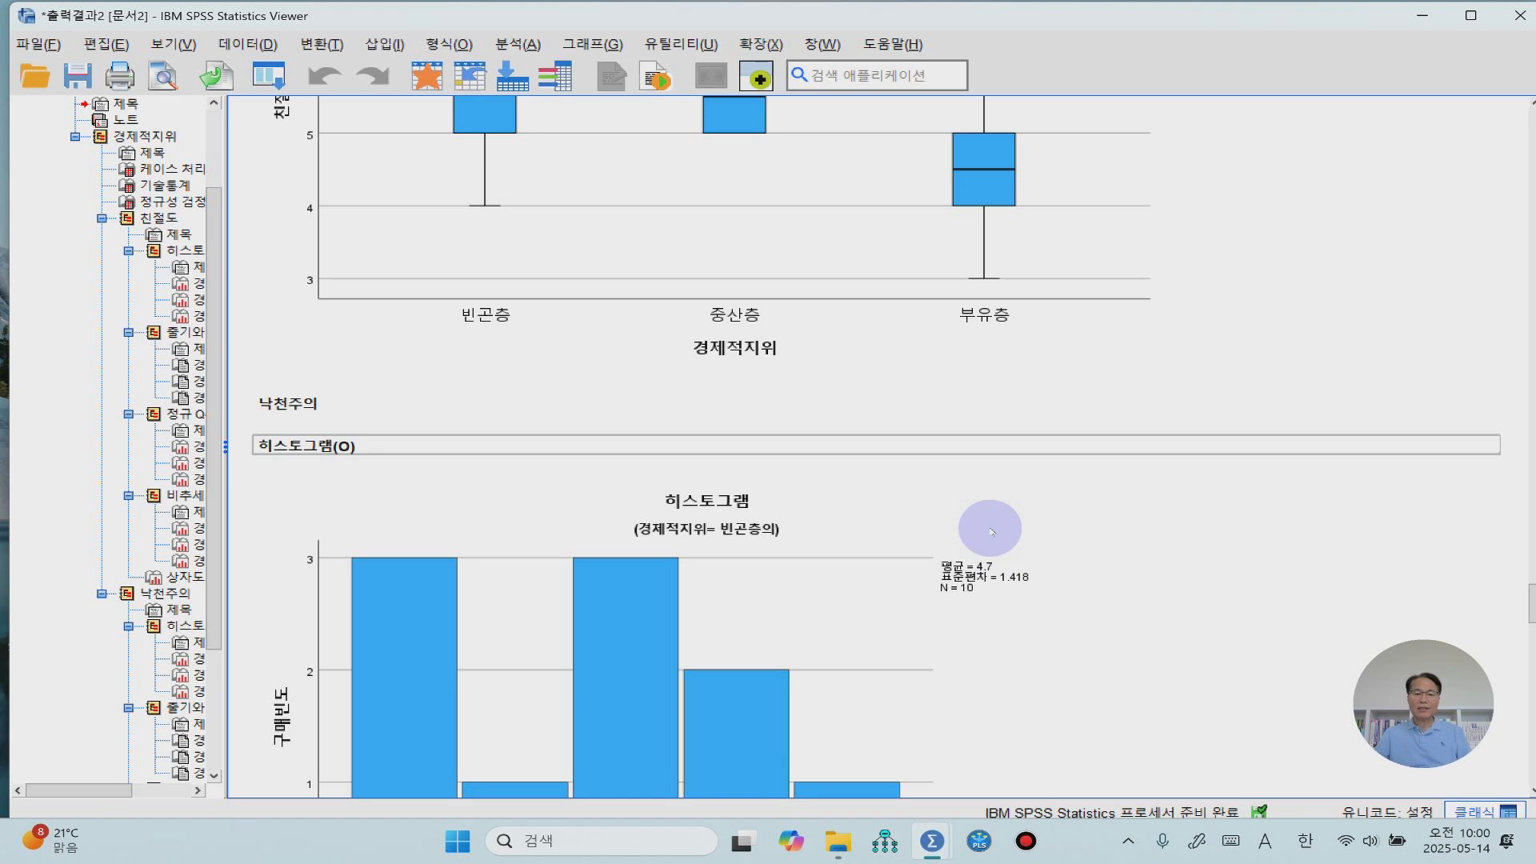
scroll(990, 532, down, 20)
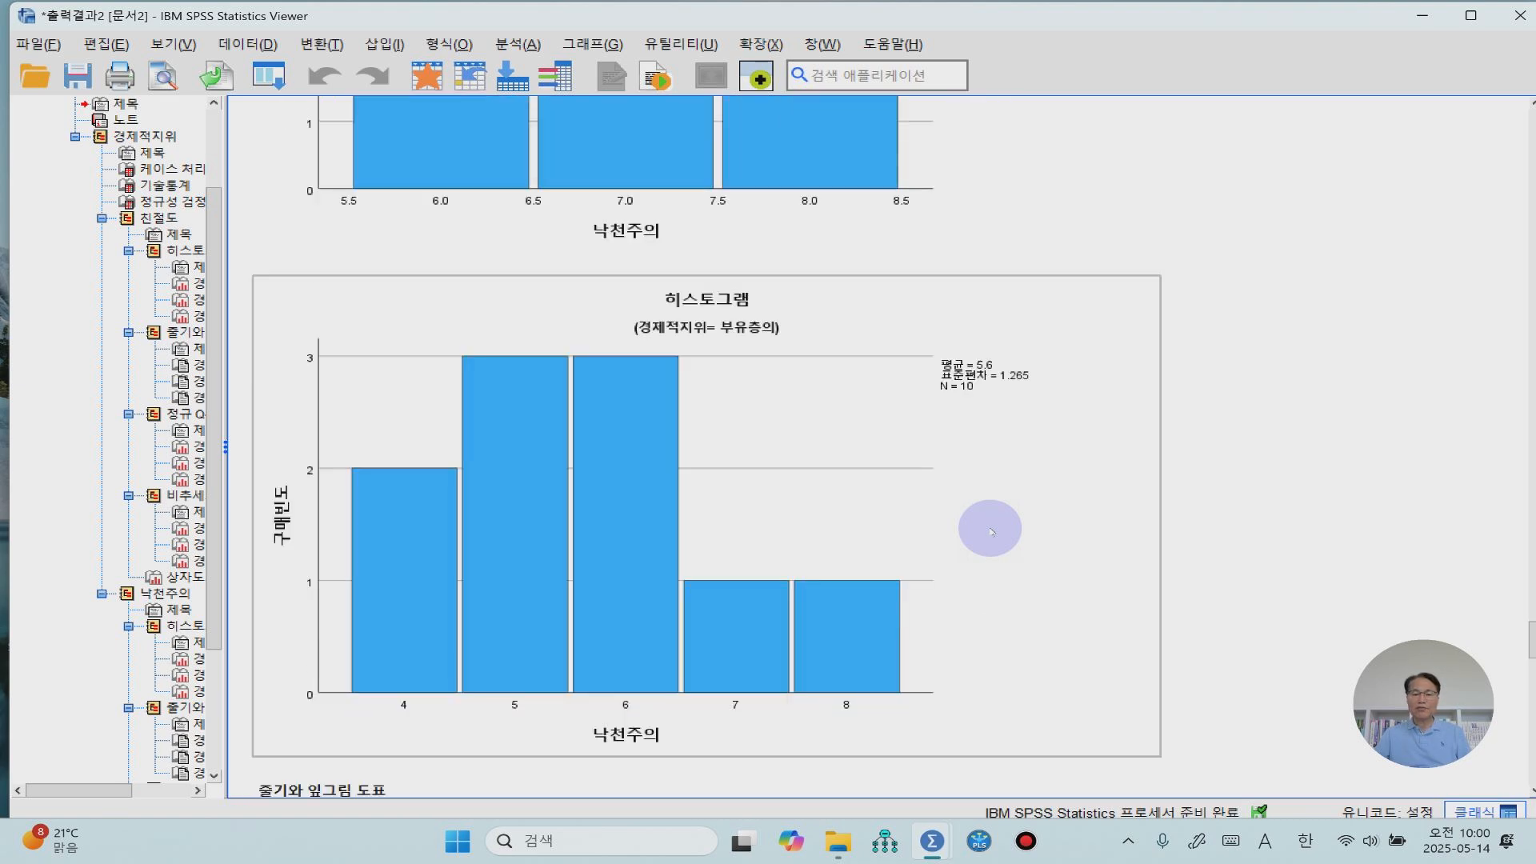
scroll(989, 531, down, 20)
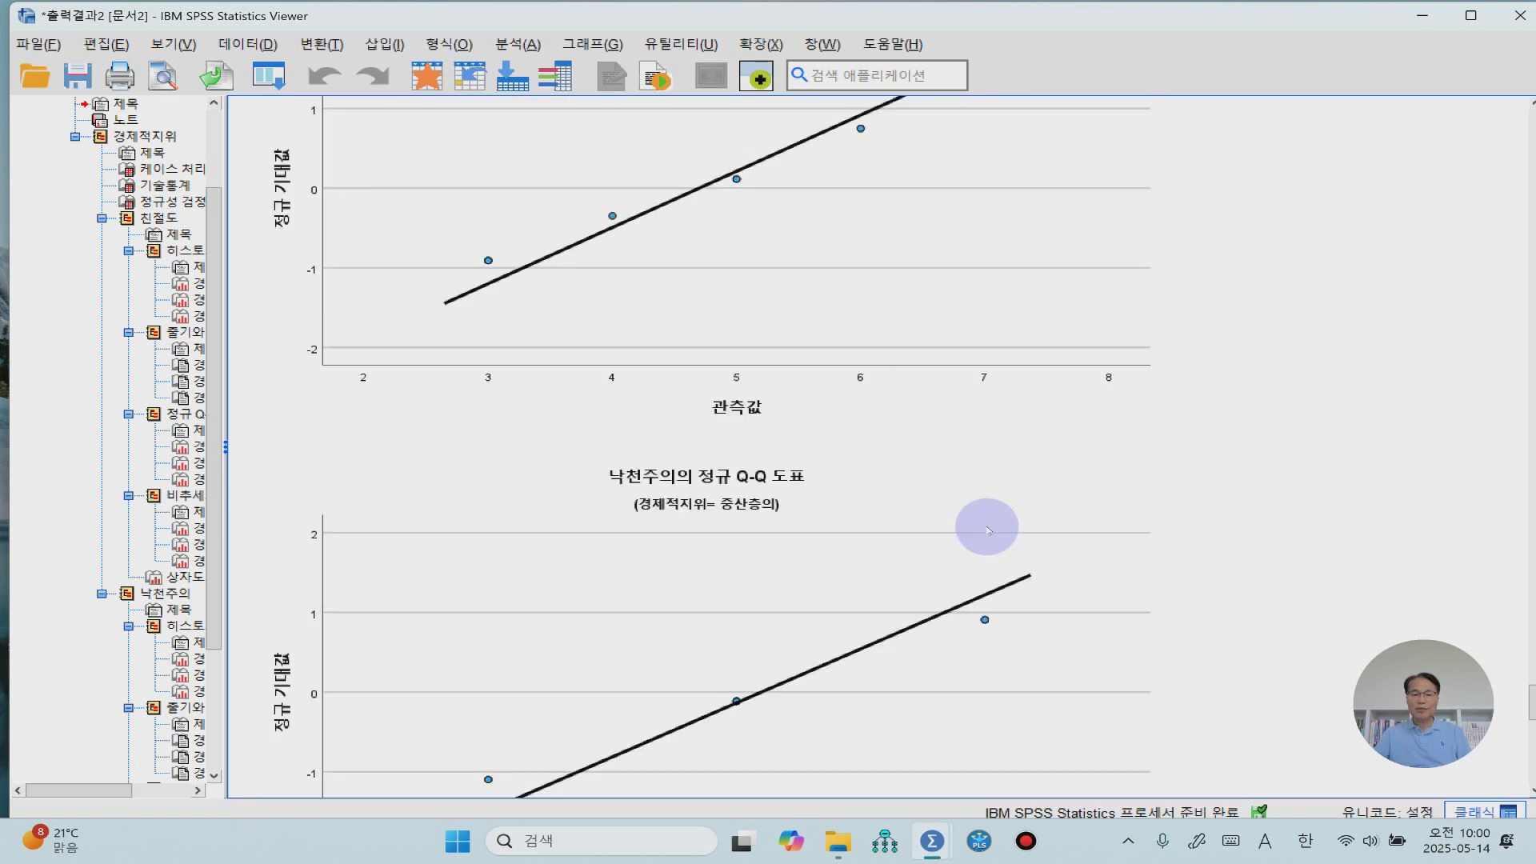
scroll(989, 530, down, 20)
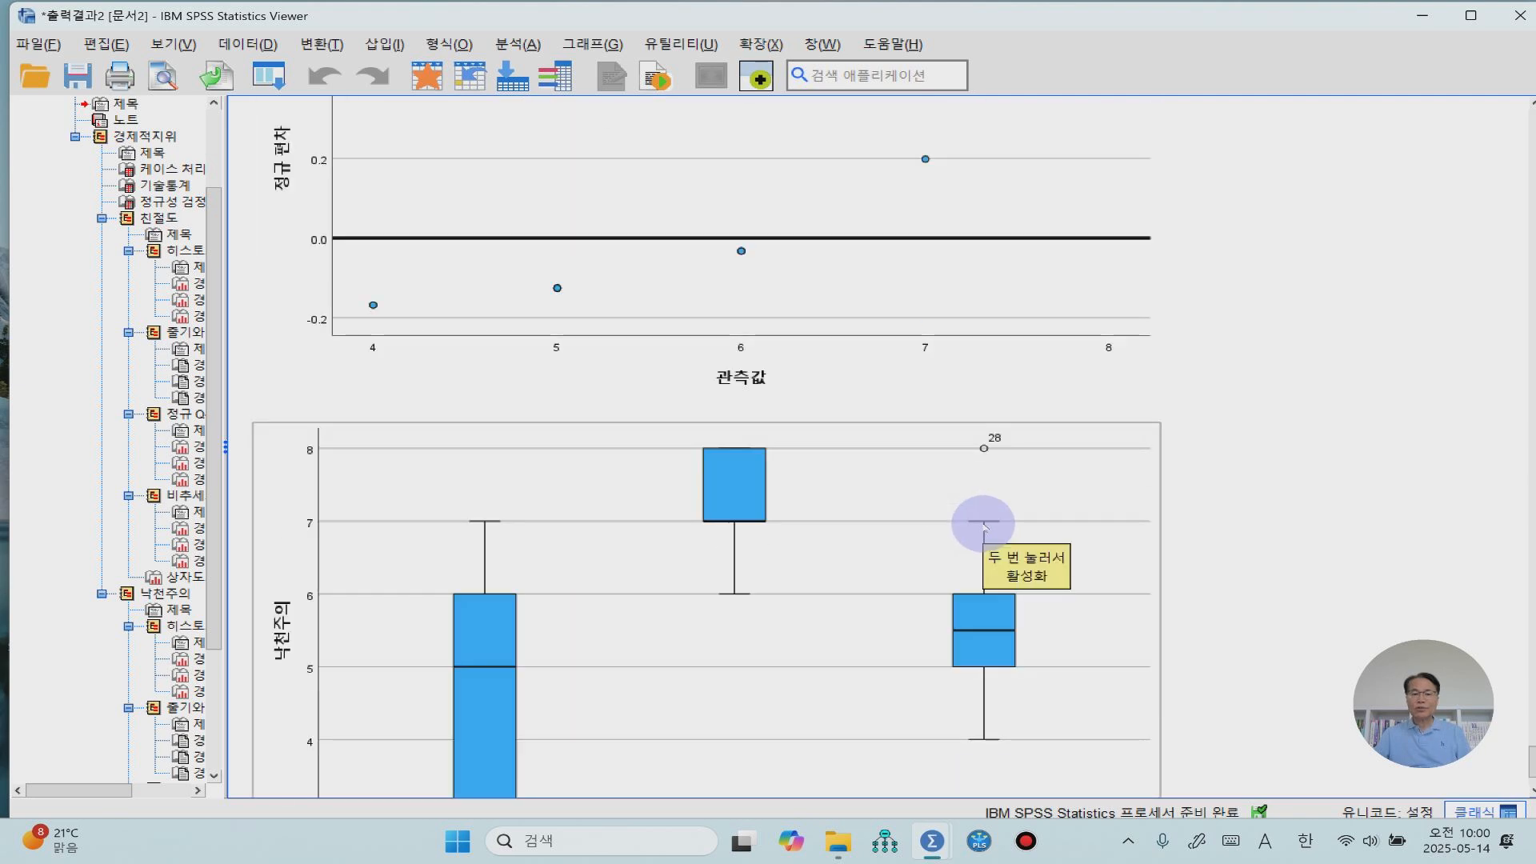
scroll(984, 524, down, 3)
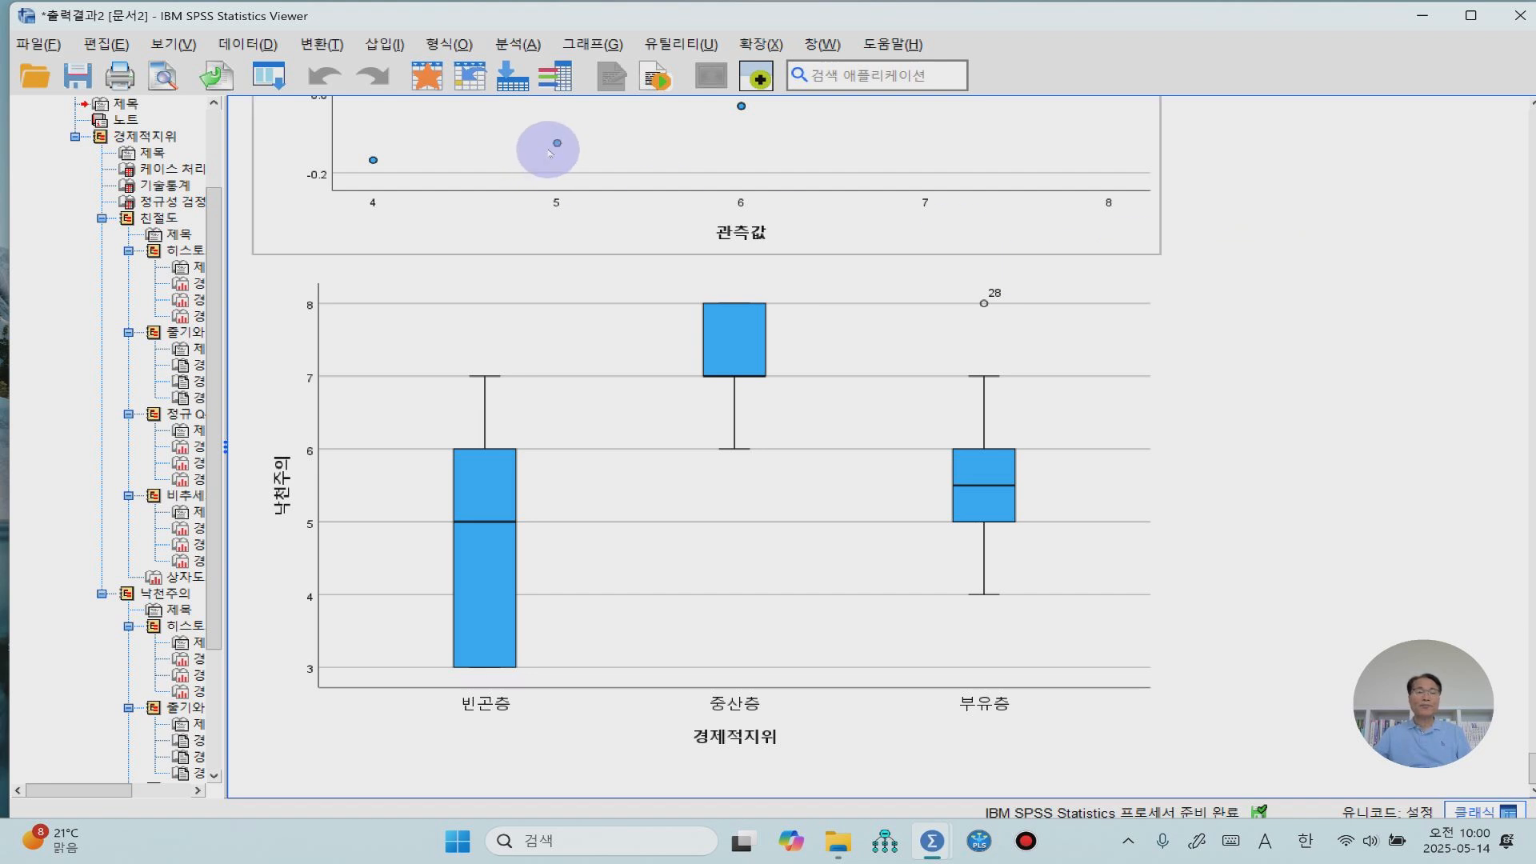
- Set up a multivariate general linear model (다변량) with 친절도 and 낙천주의 as dependent variables and 경제적지위 as the fixed factor
click(516, 43)
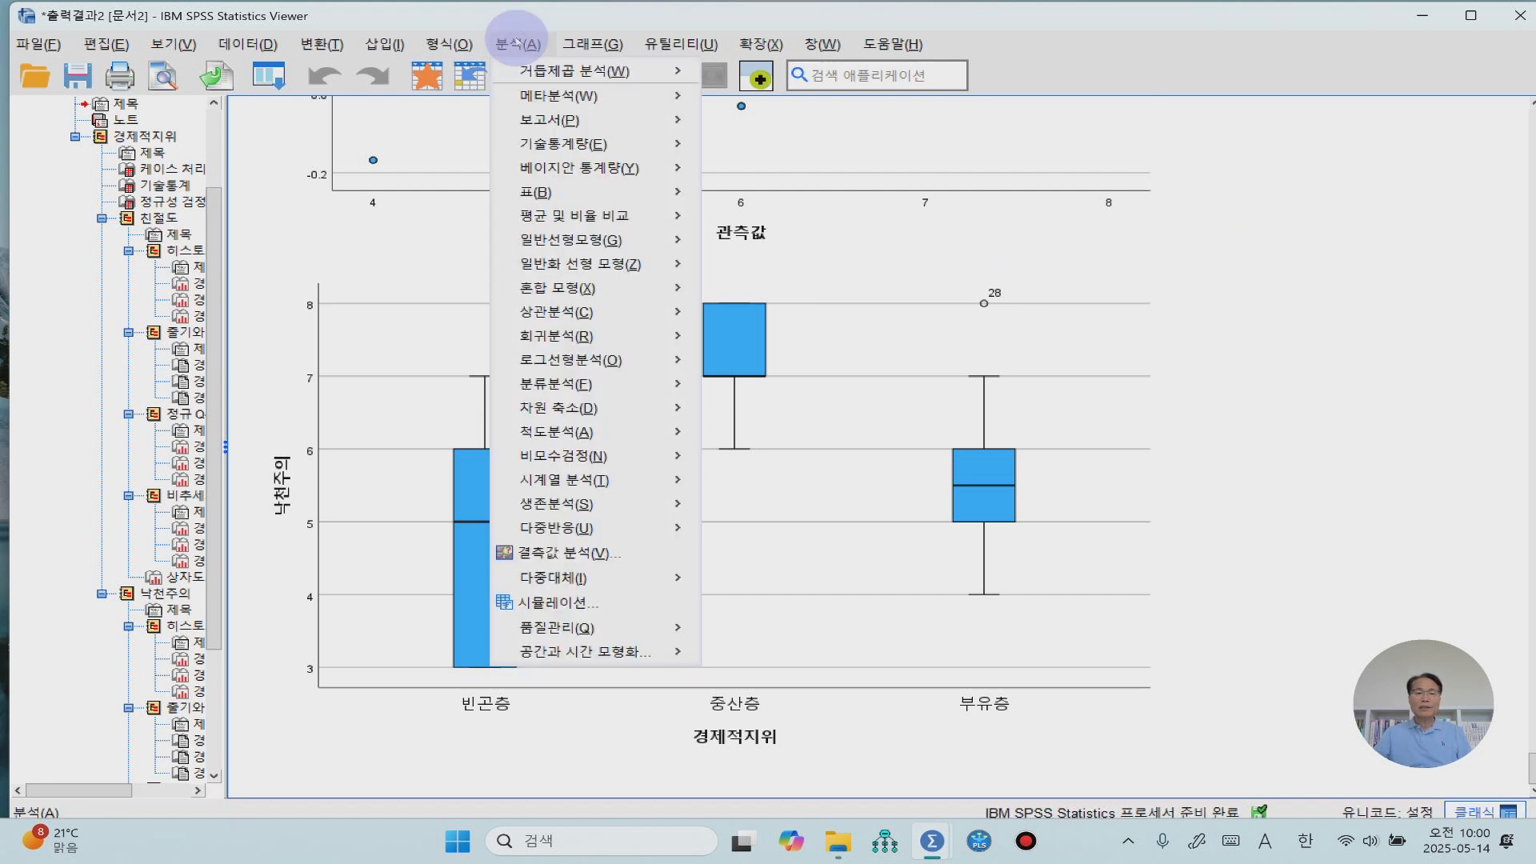
mouse_move(564, 240)
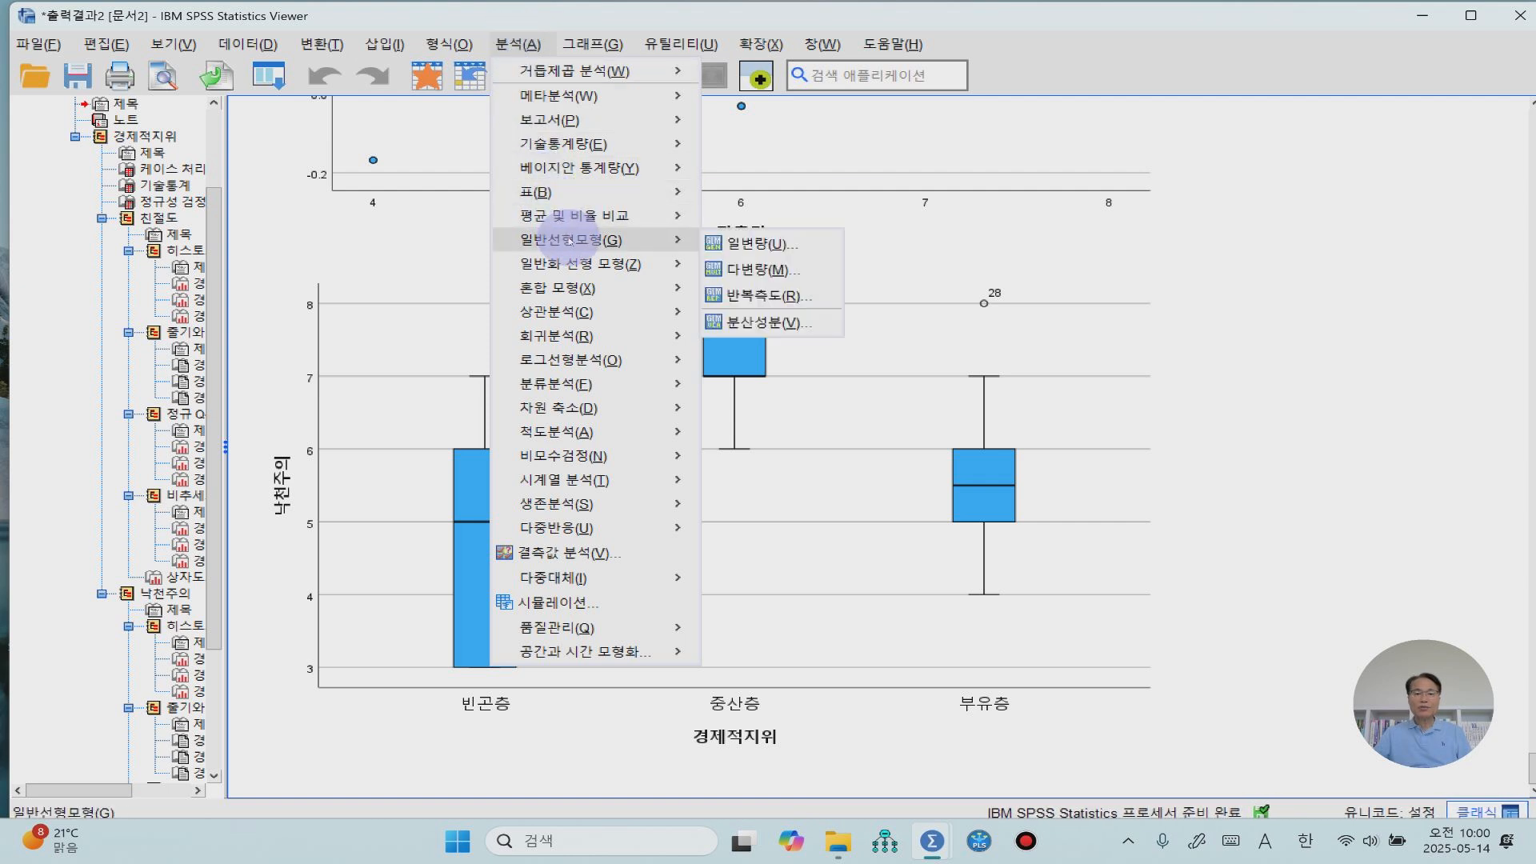
click(777, 273)
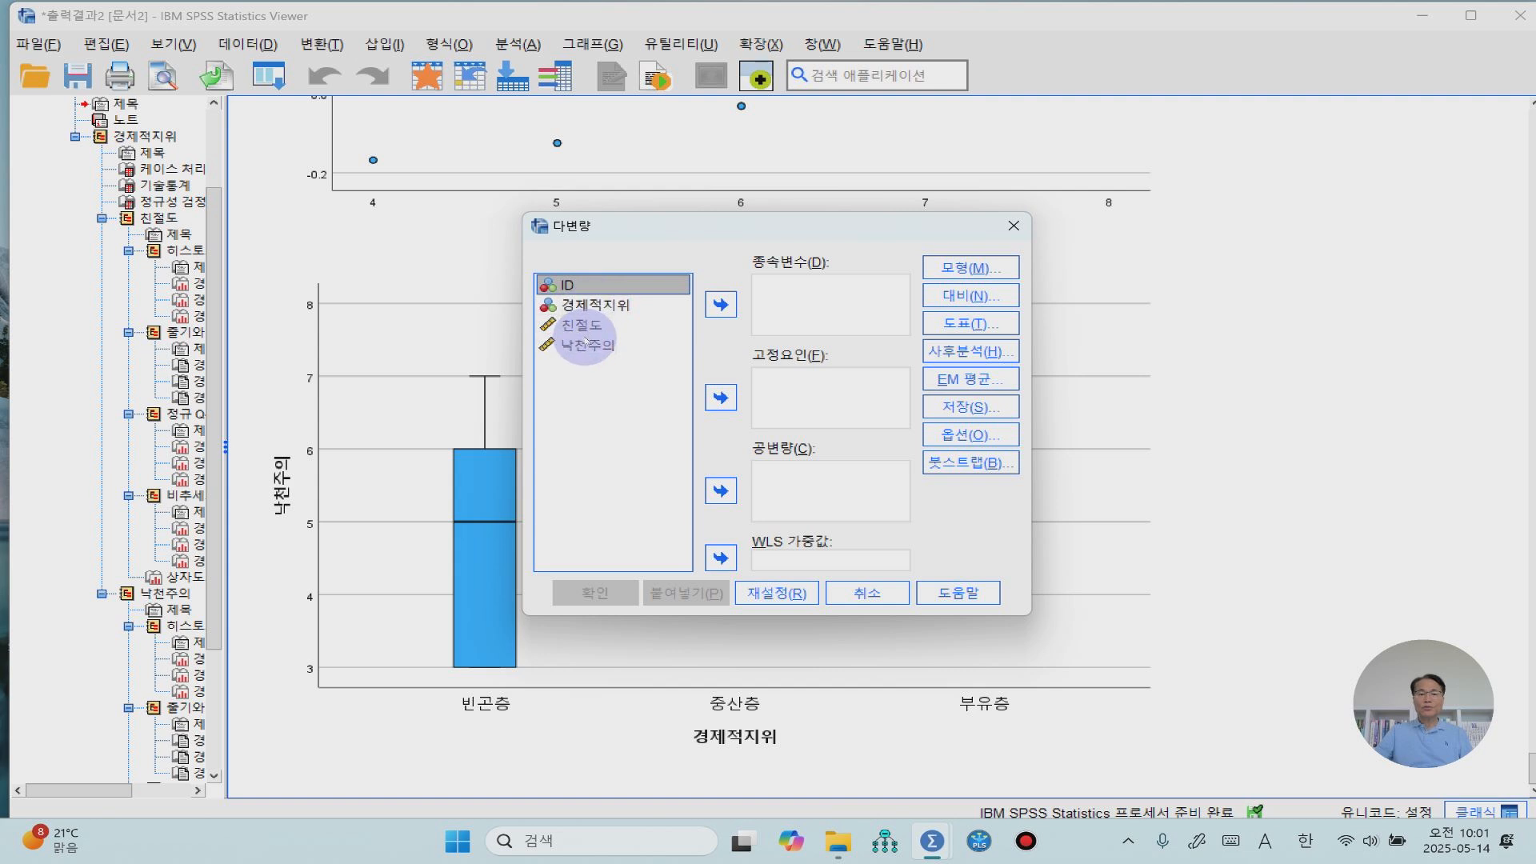
click(583, 326)
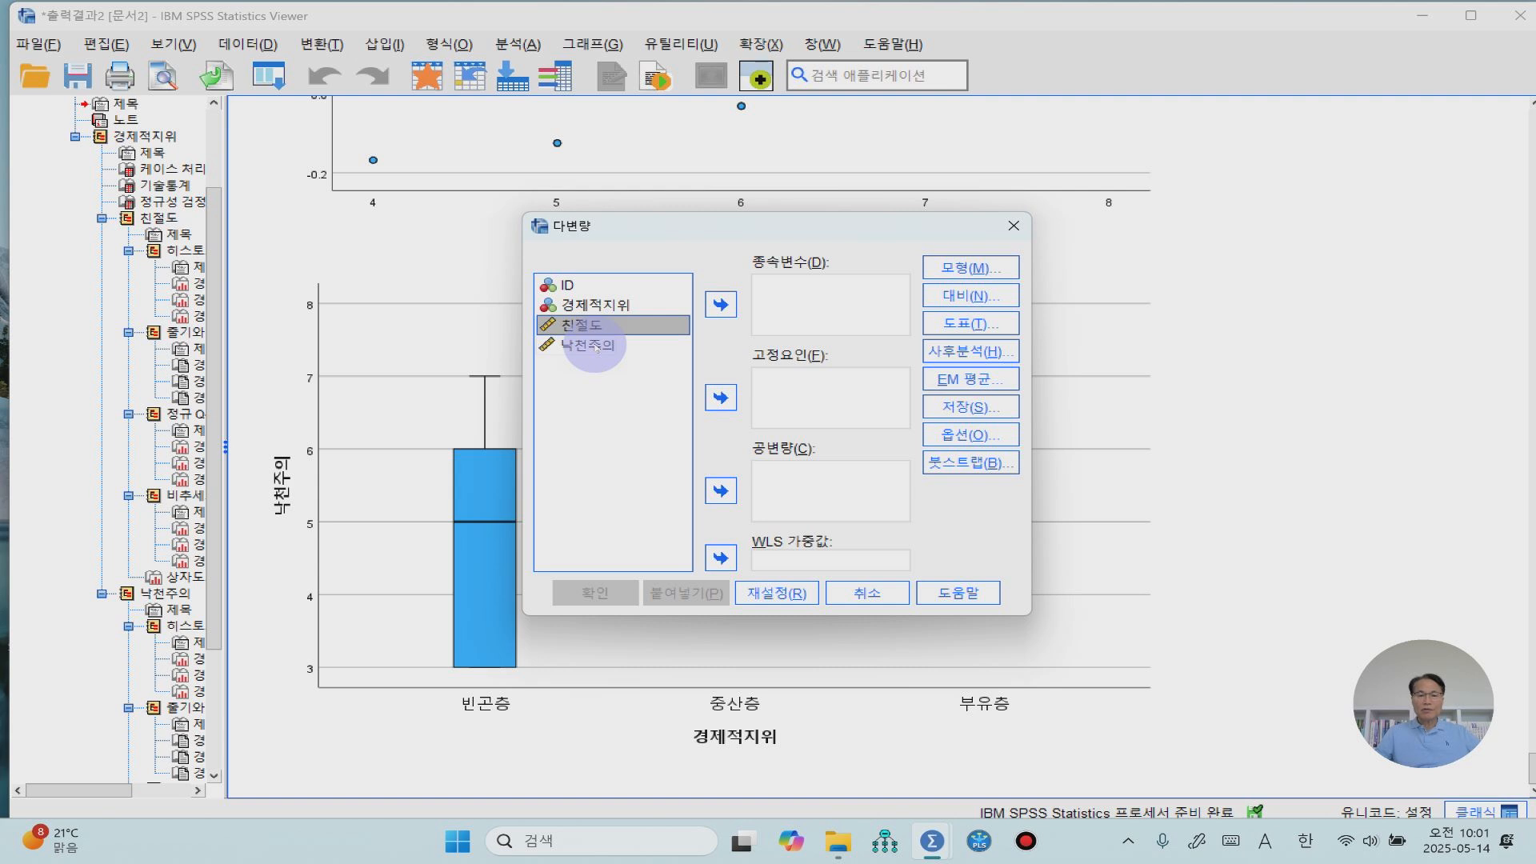
shift+click(596, 347)
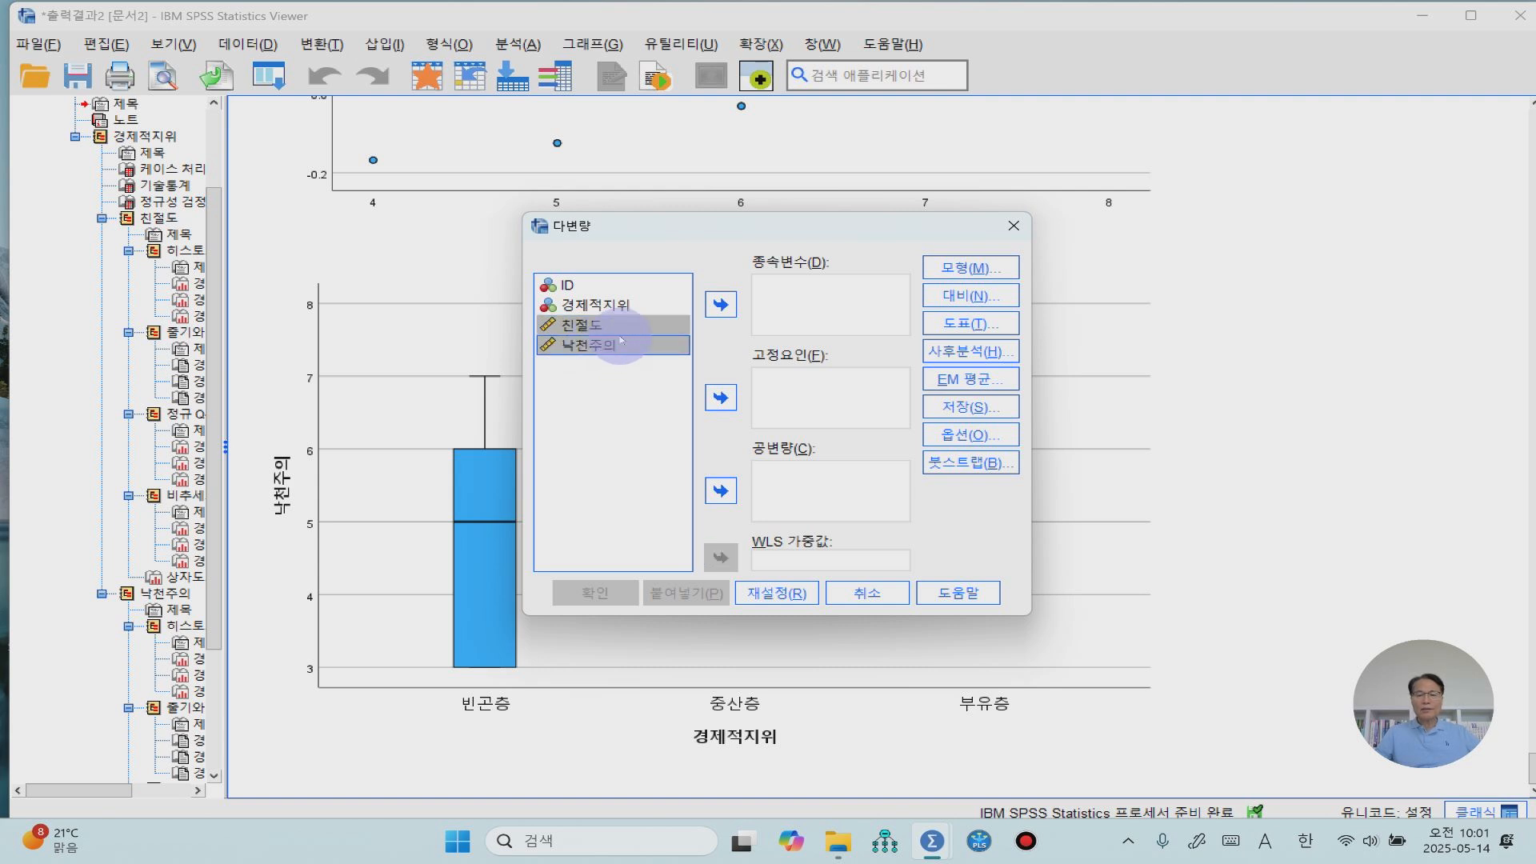
click(720, 304)
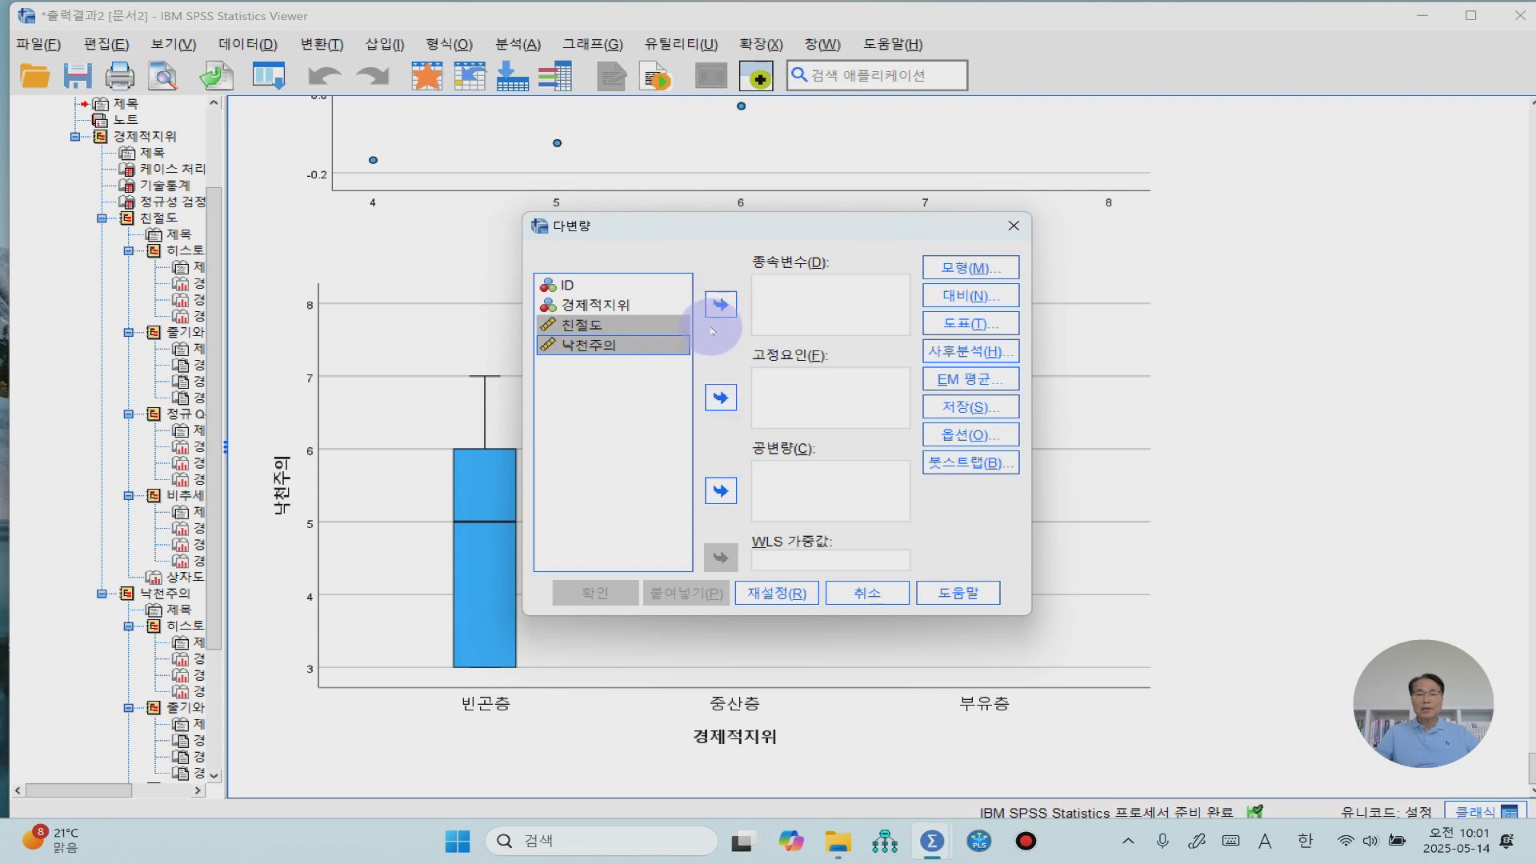
click(718, 303)
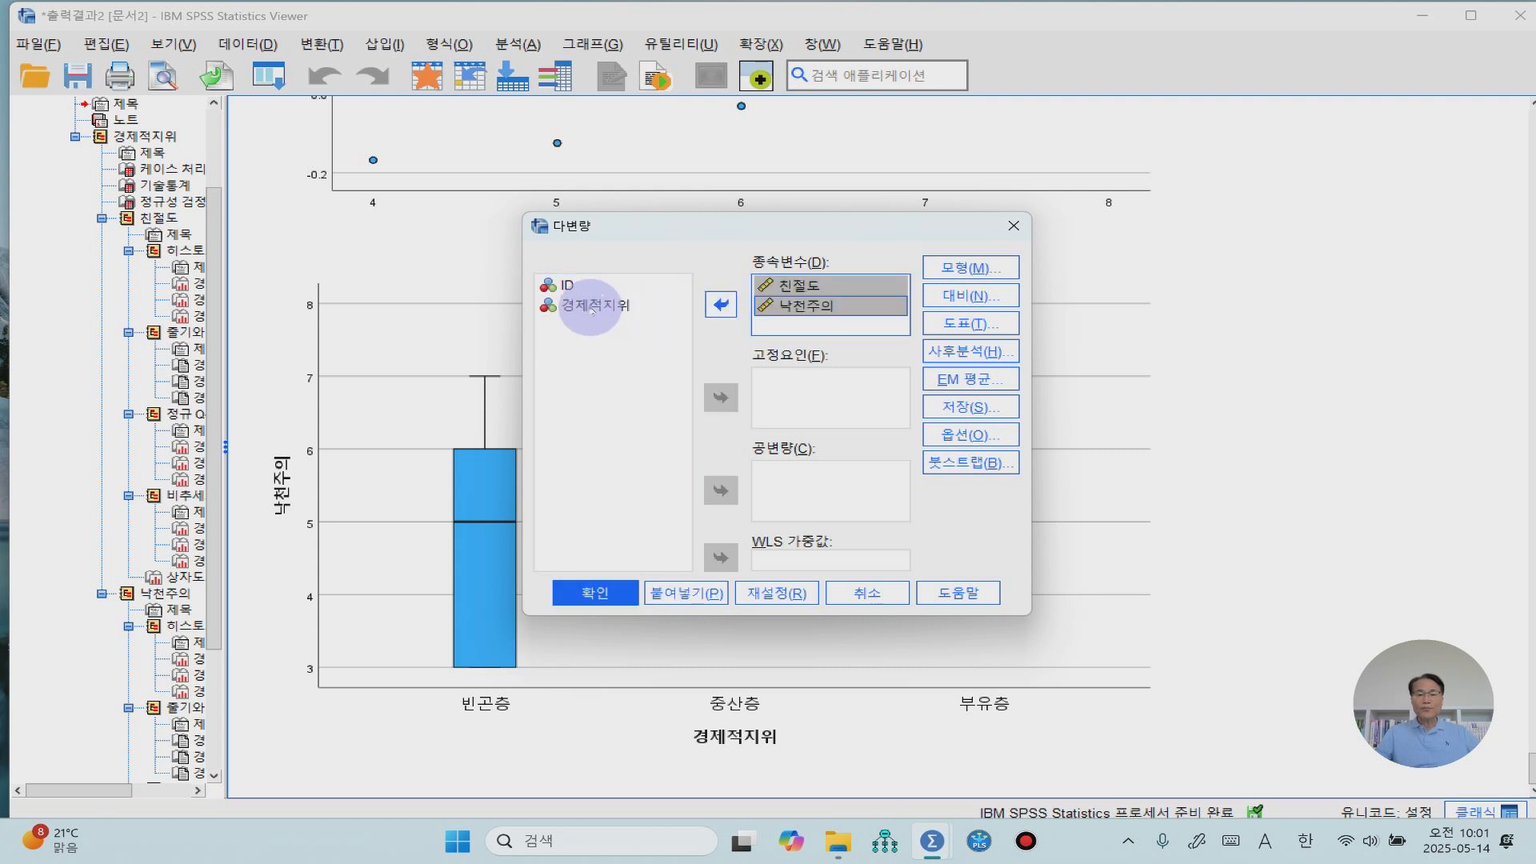
click(592, 308)
click(720, 397)
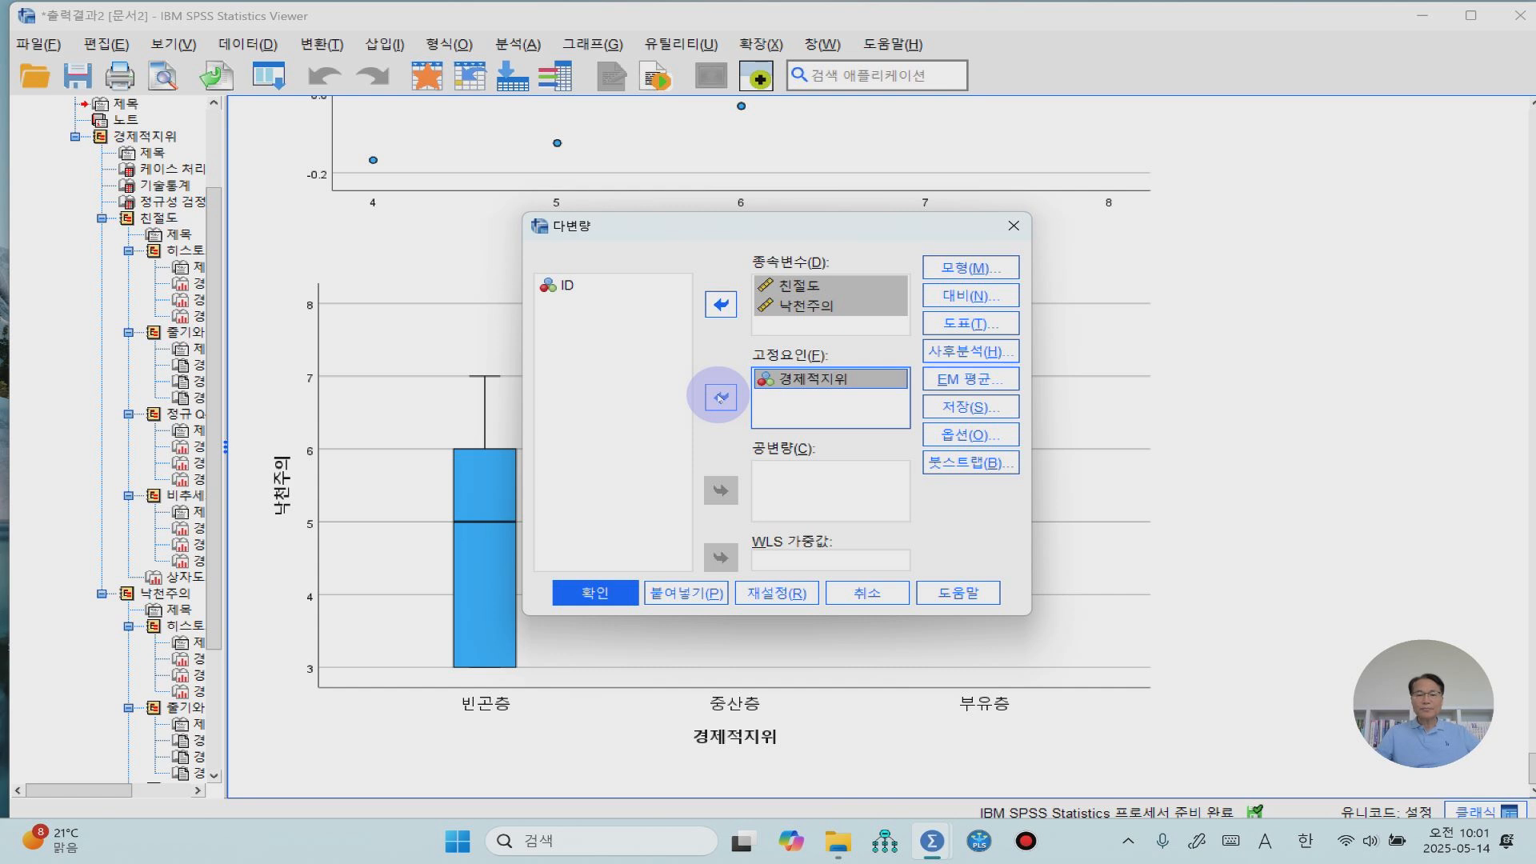
- Specify a custom-term model (항 설정) containing the main effect (주효과) of 경제적지위
click(1006, 269)
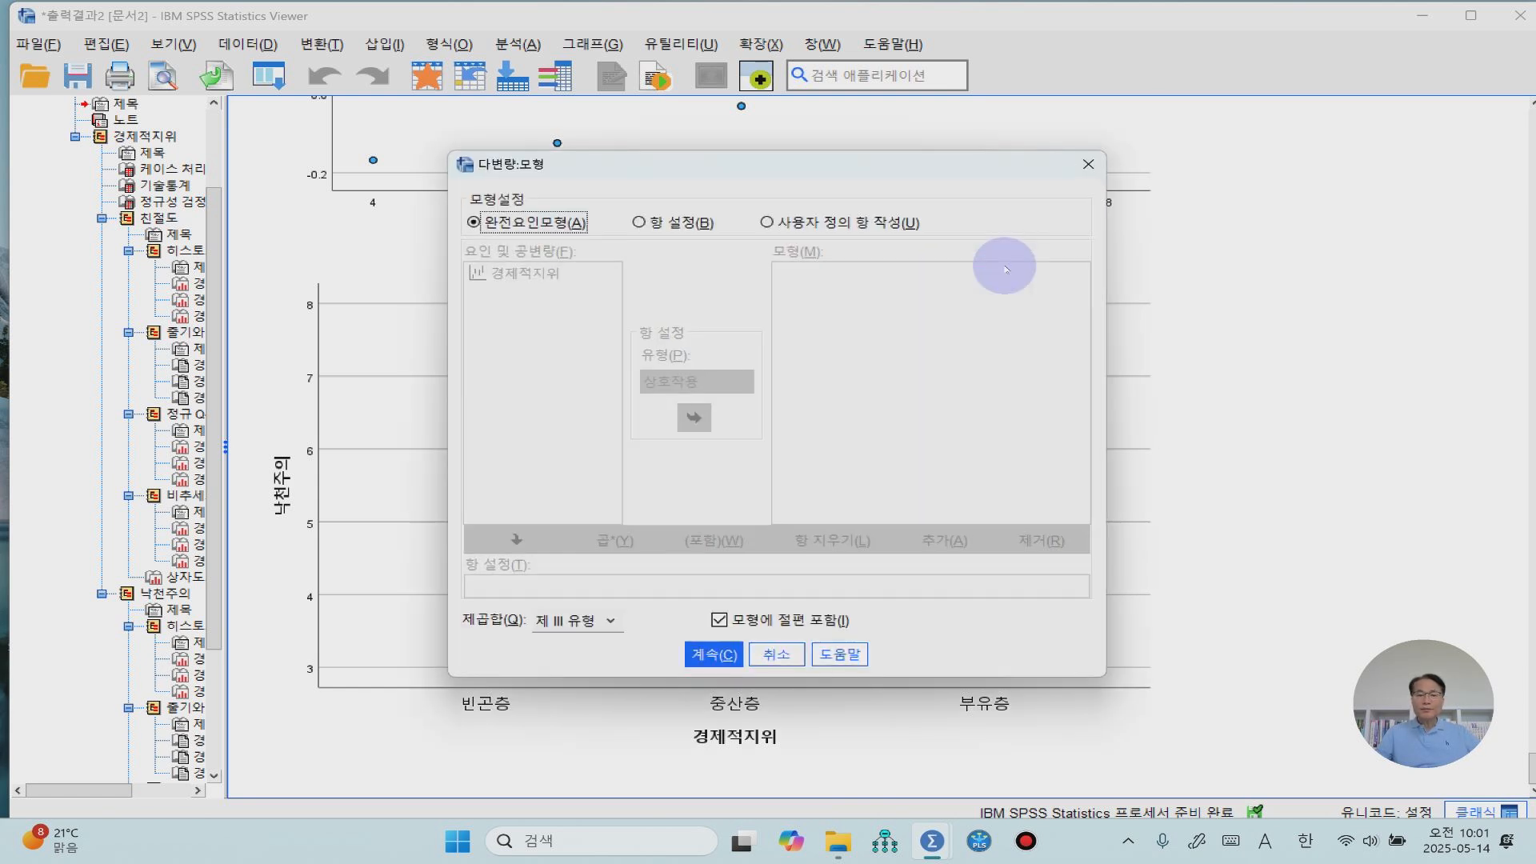
click(638, 224)
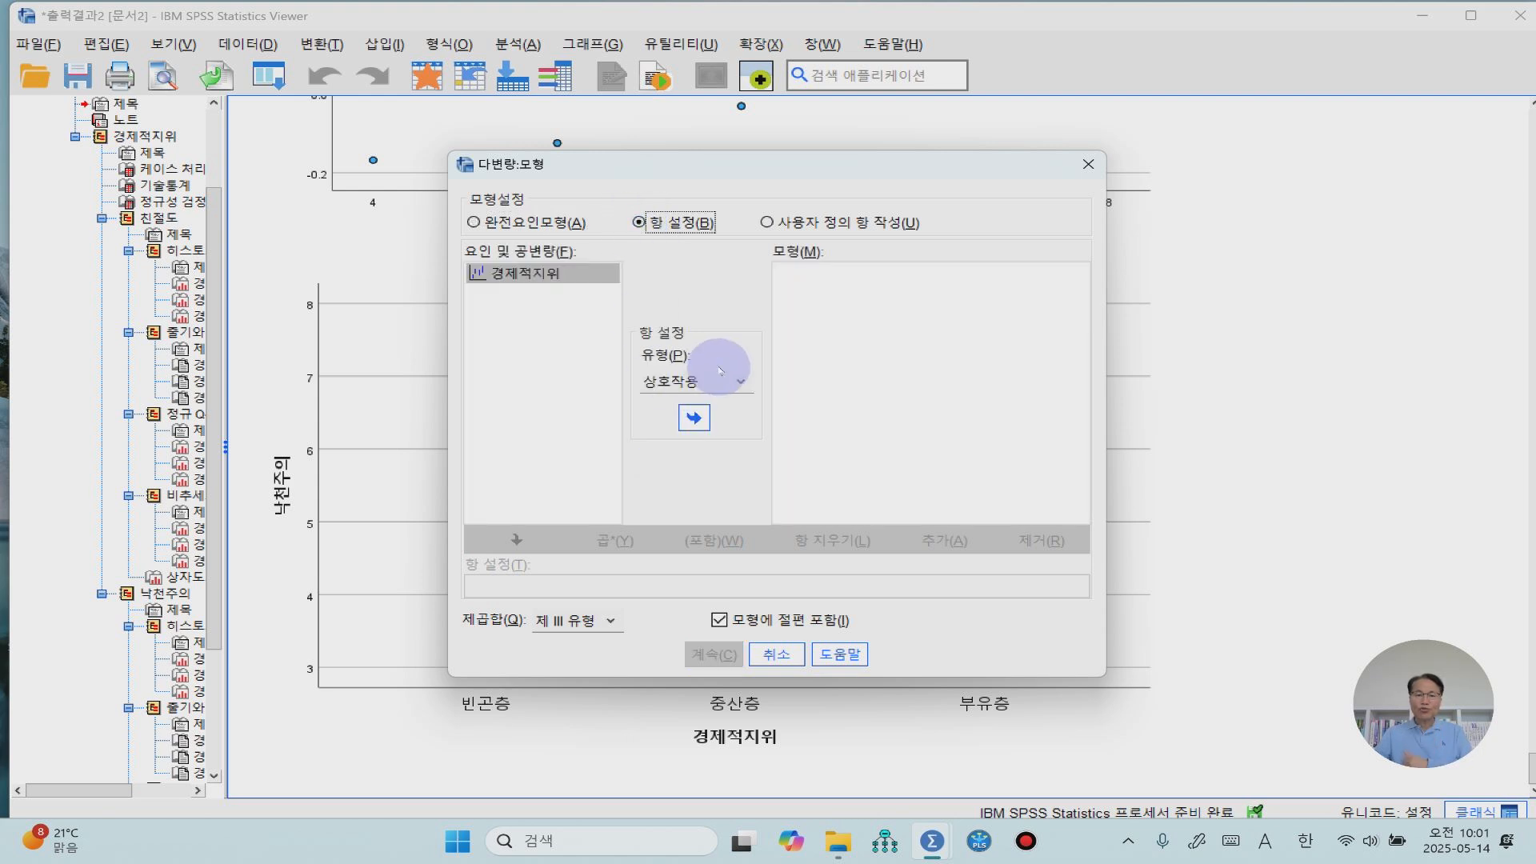
click(741, 383)
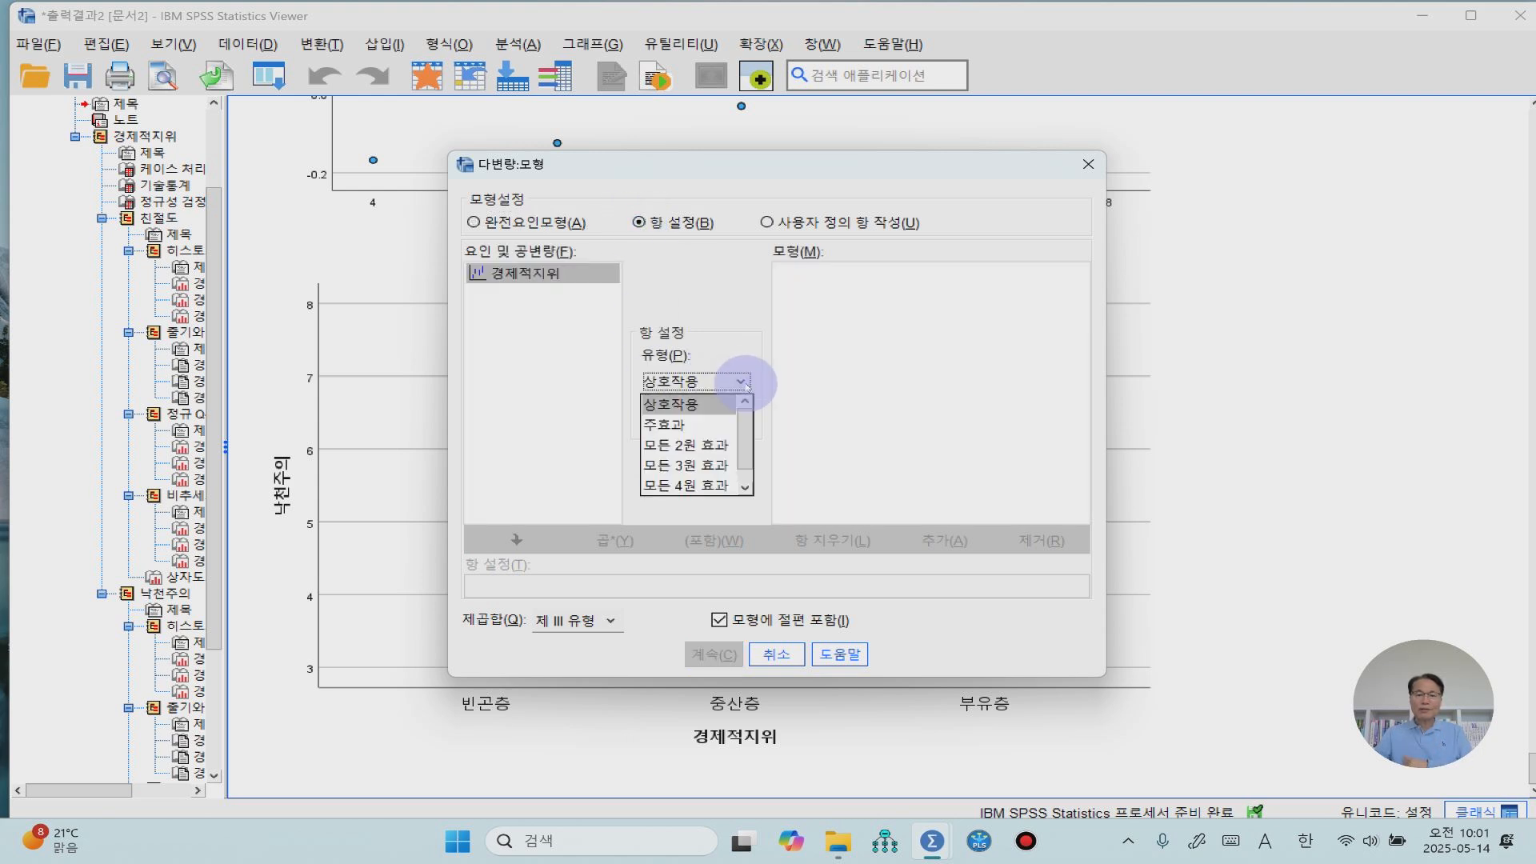
click(675, 422)
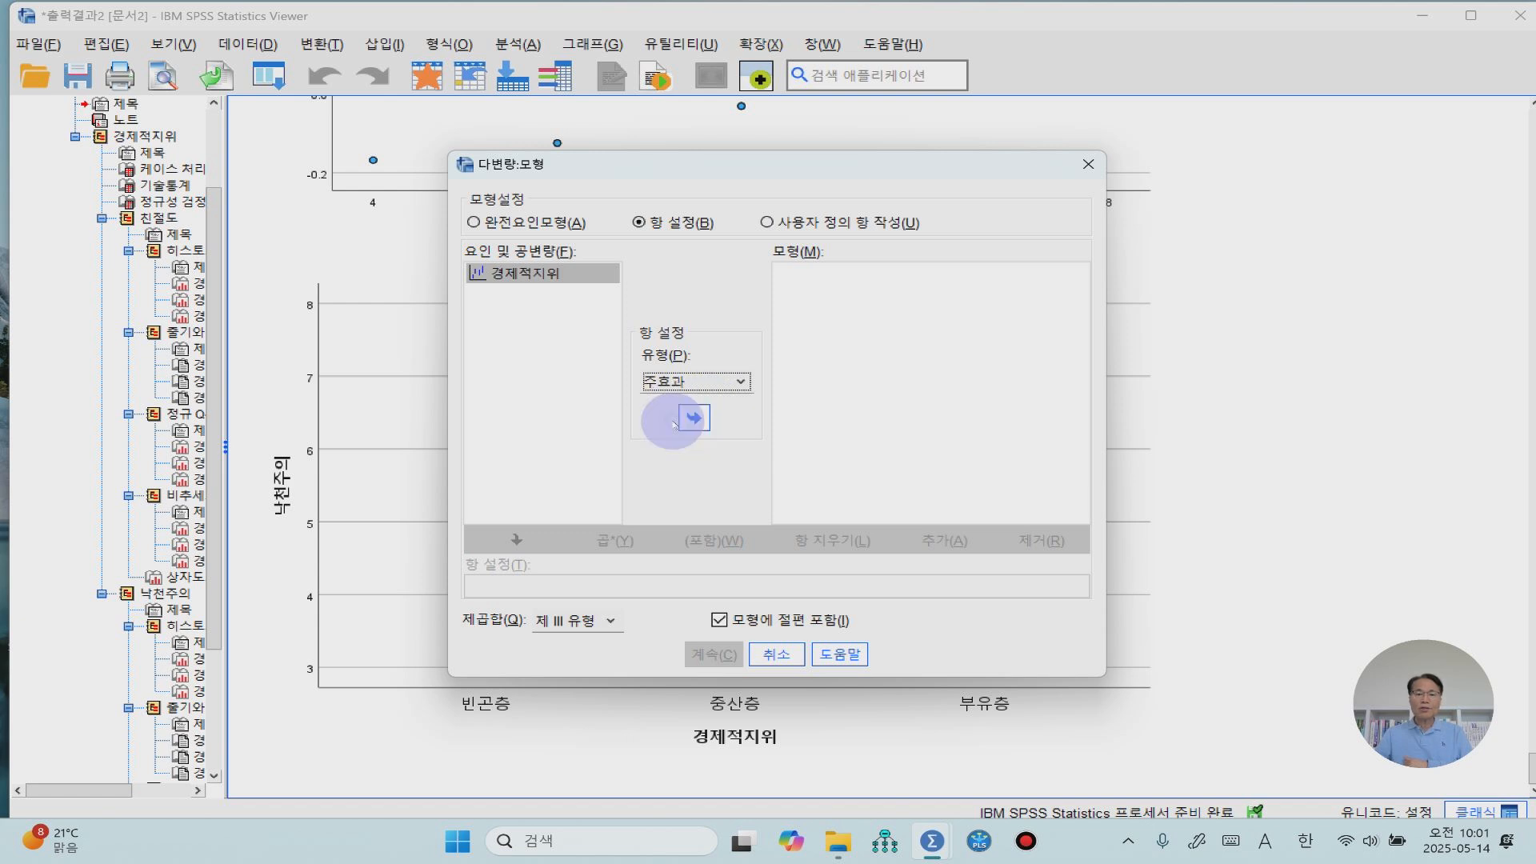
click(549, 274)
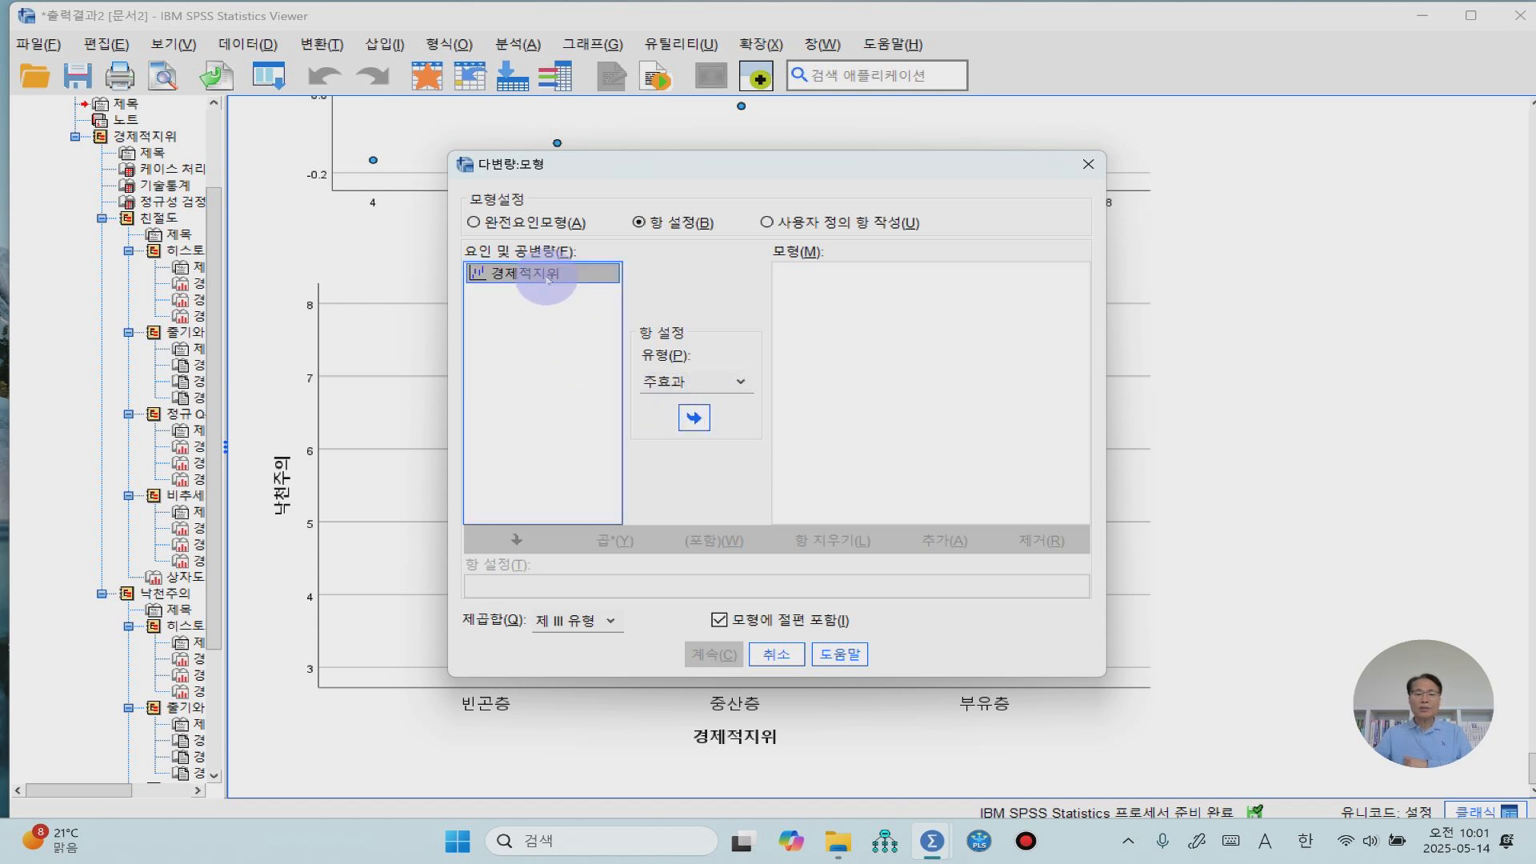
click(693, 416)
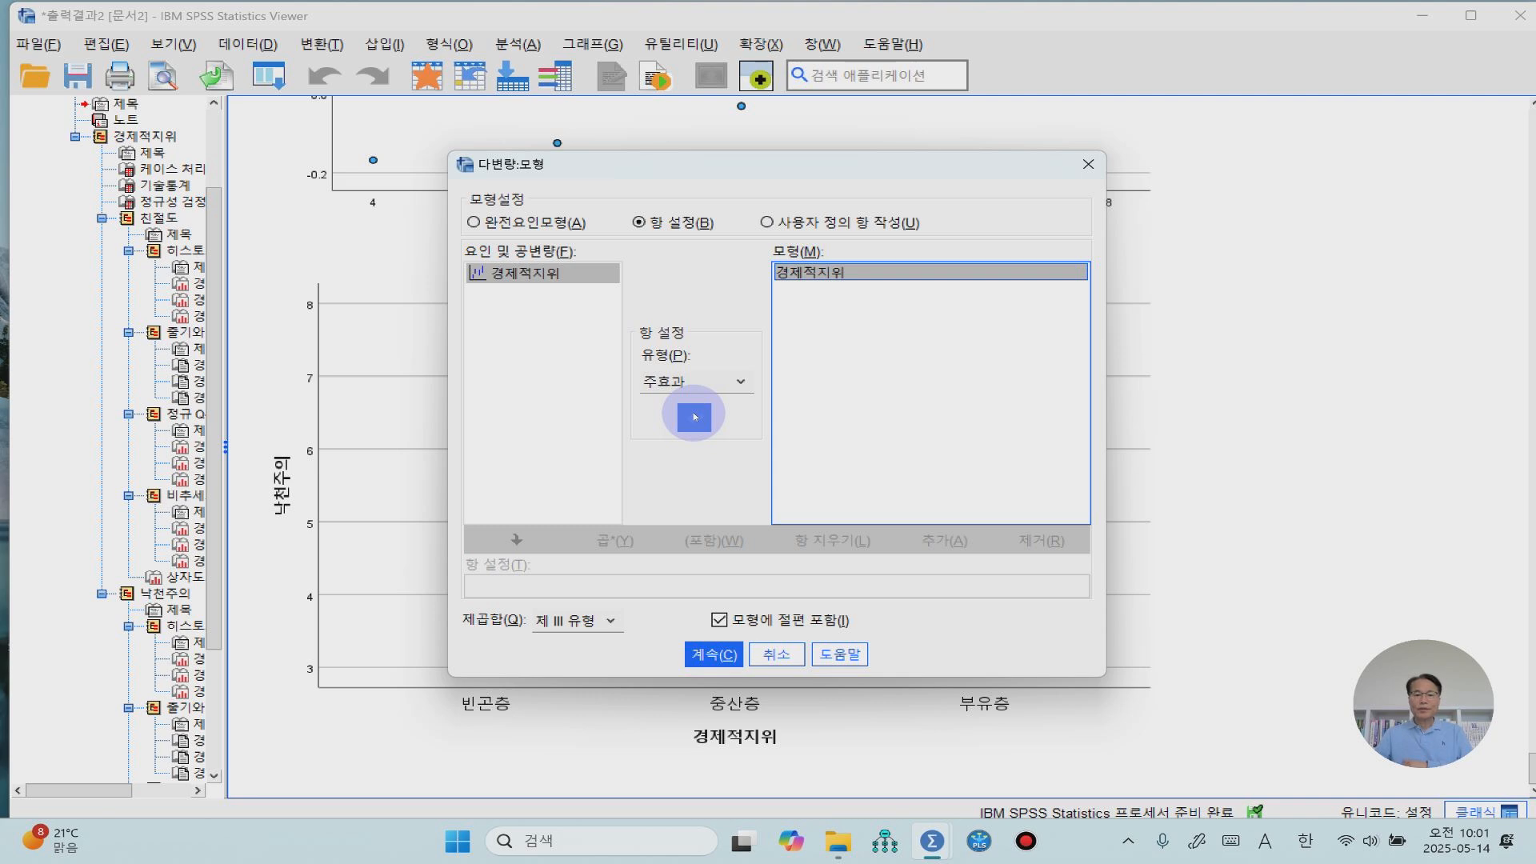
click(716, 657)
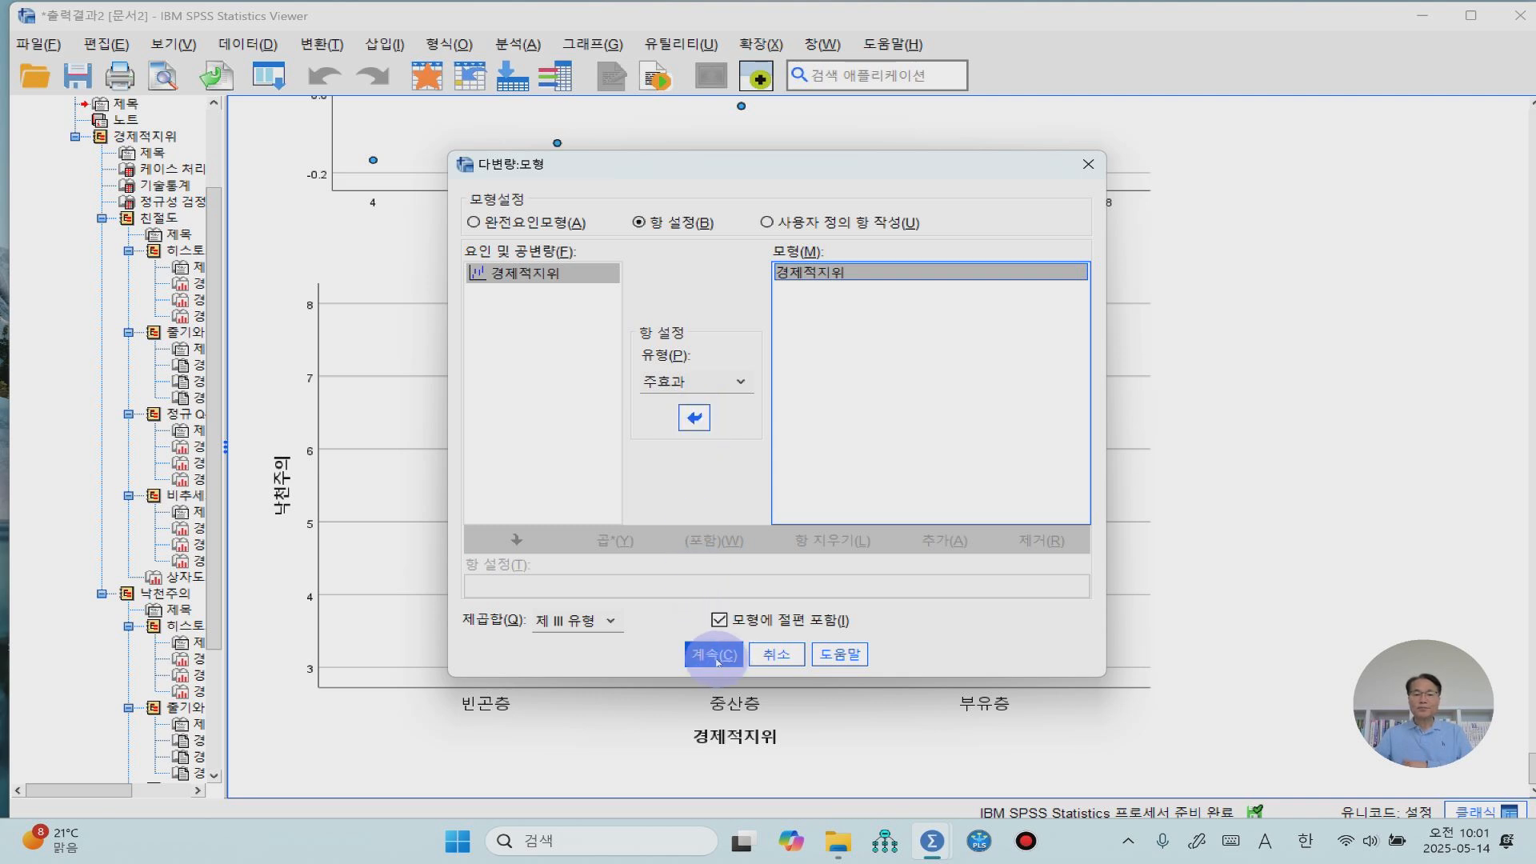
click(715, 655)
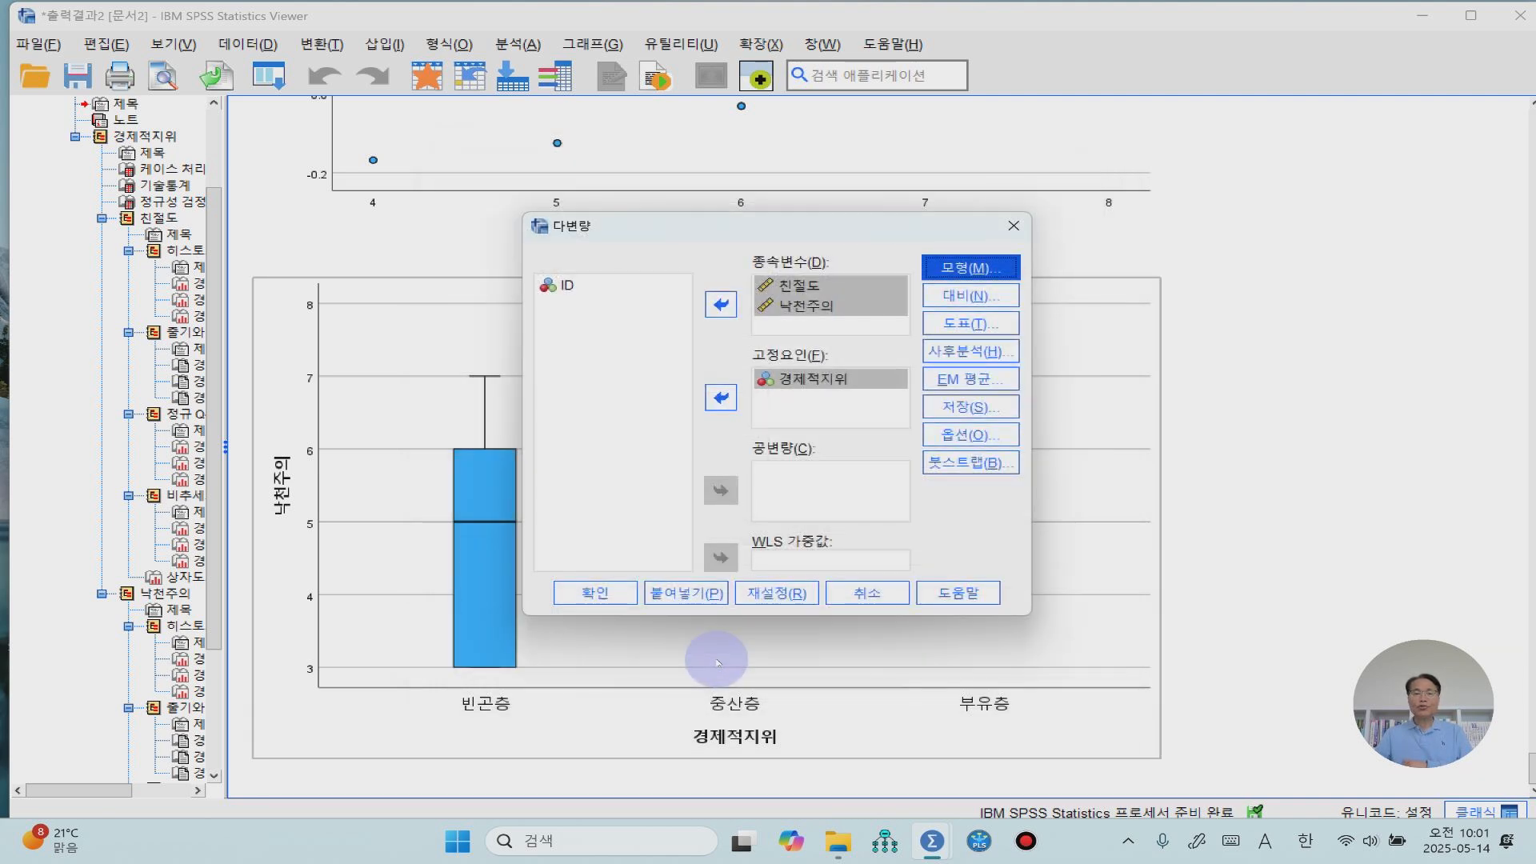
- Add a profile plot (프로파일 도표) with 경제적지위 on the horizontal axis
click(964, 323)
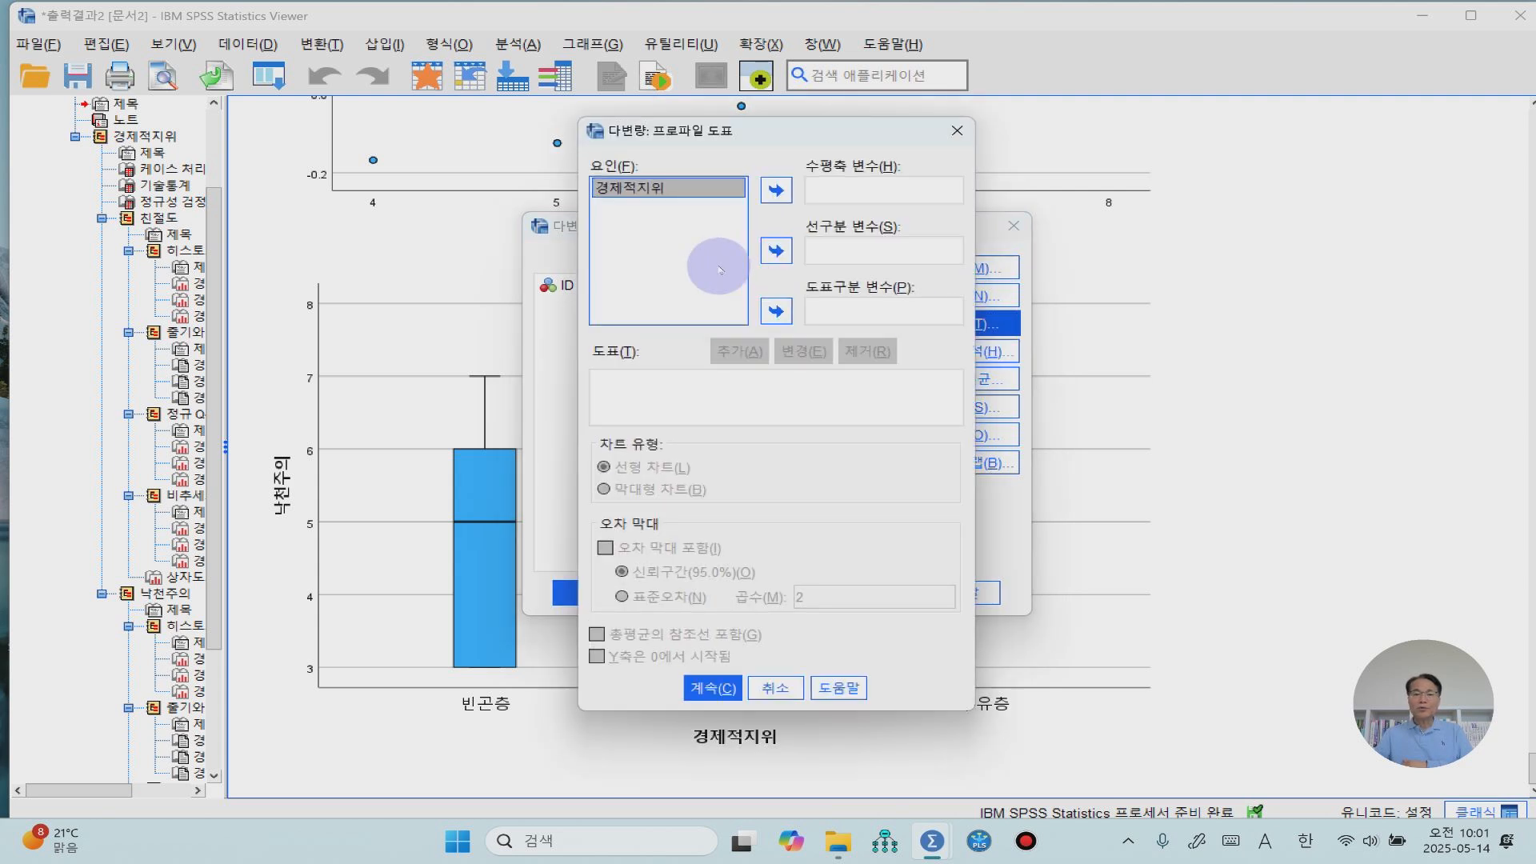
click(776, 191)
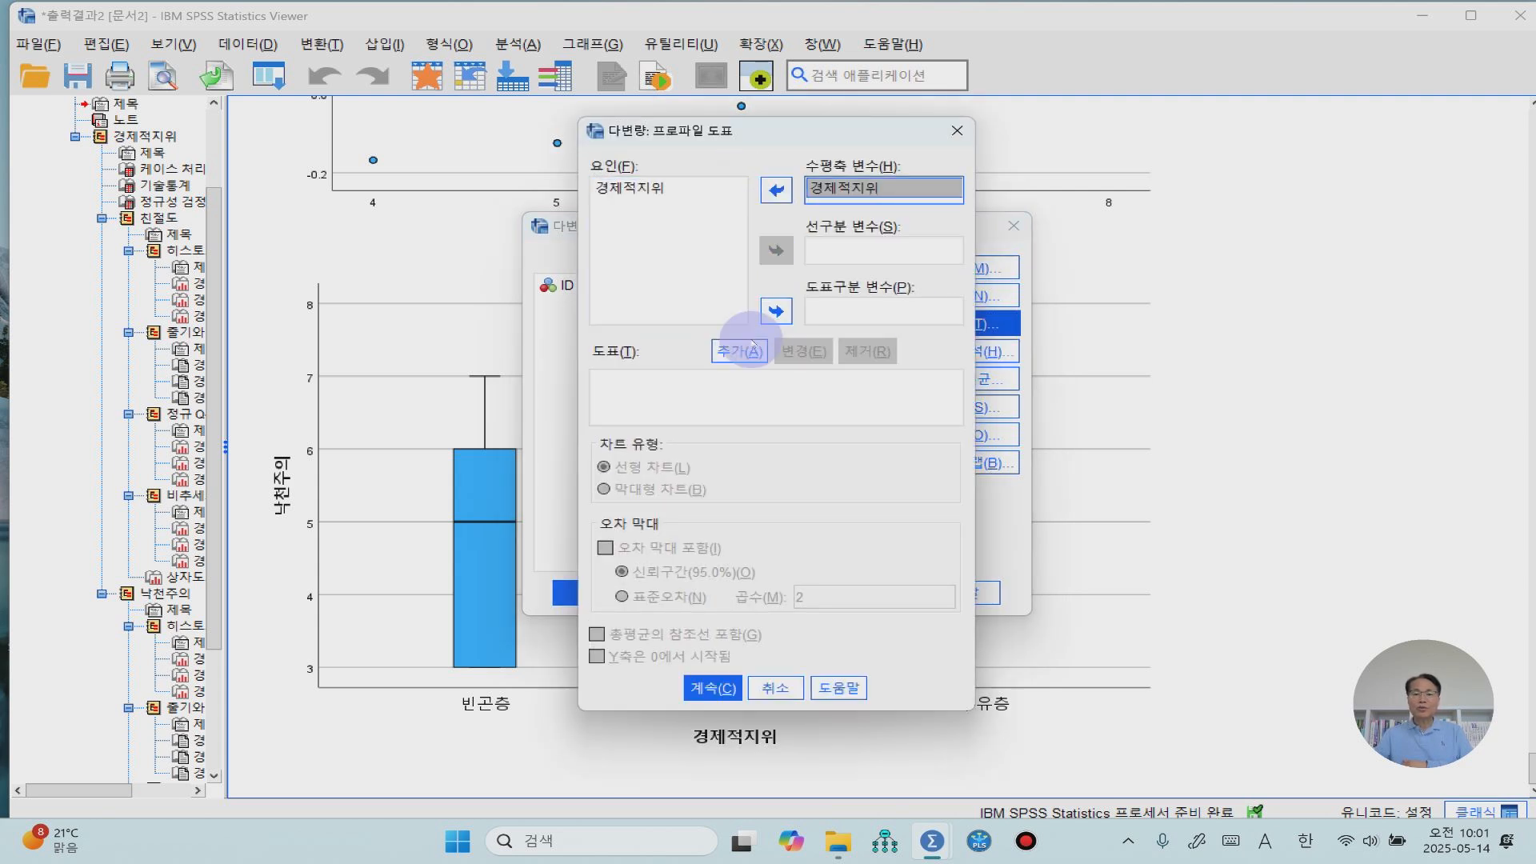
click(746, 351)
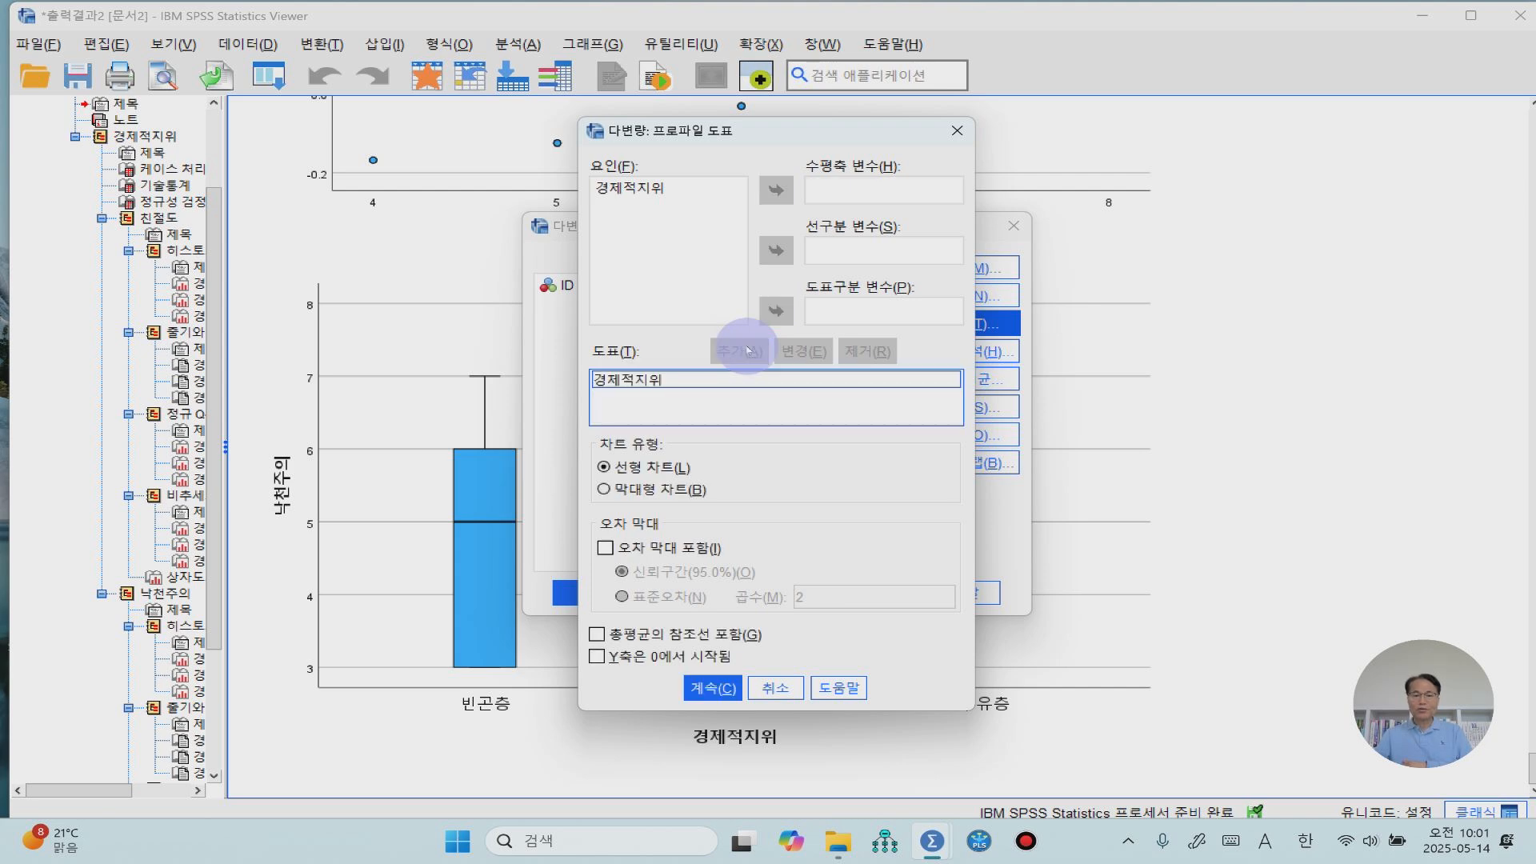
click(716, 689)
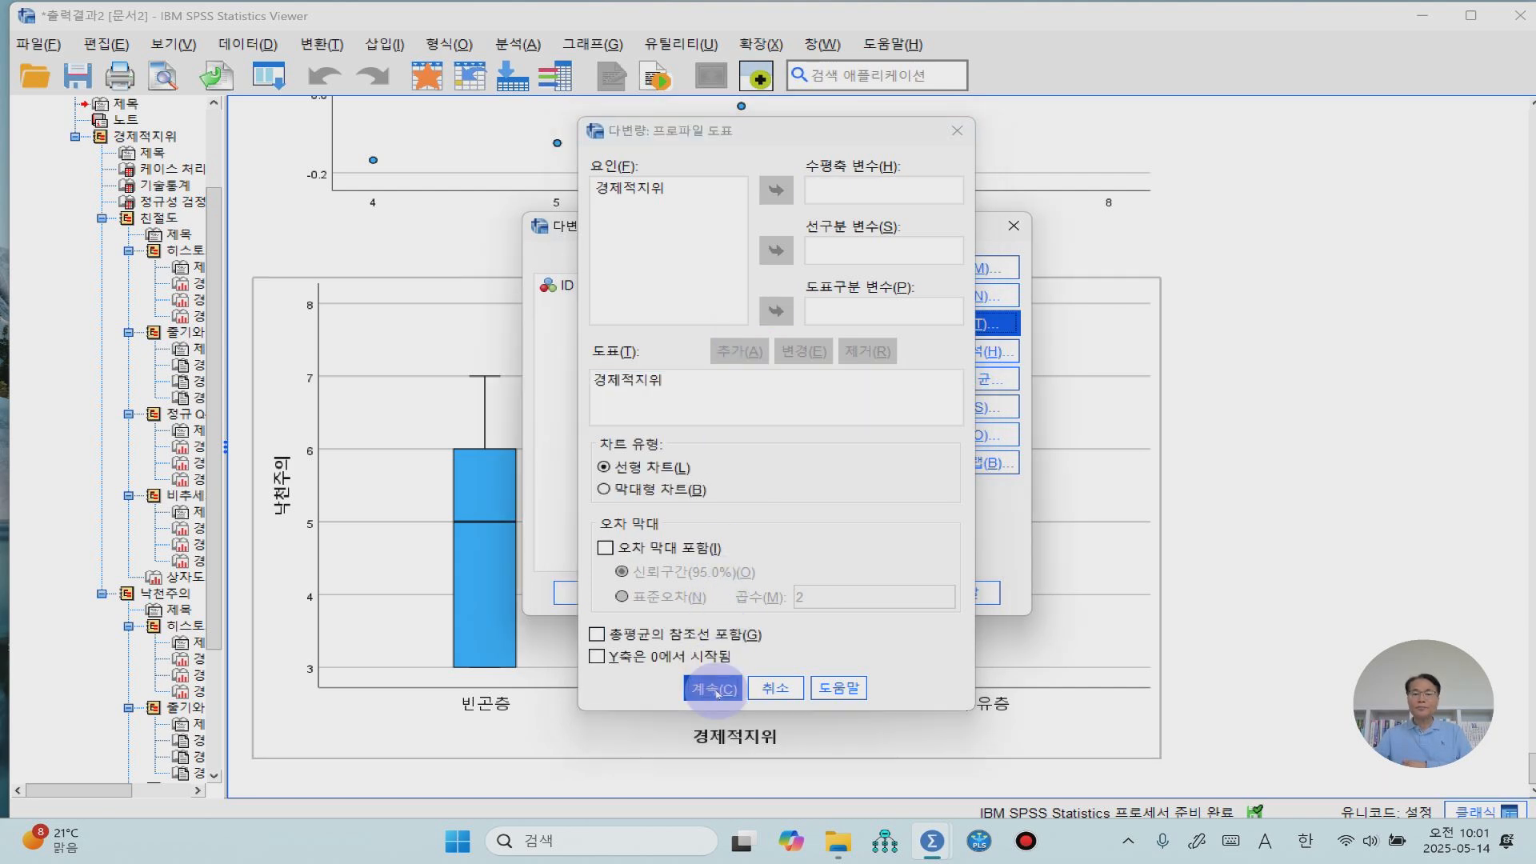
- Request Scheffe post hoc multiple comparisons (사후분석) for 경제적지위
click(964, 350)
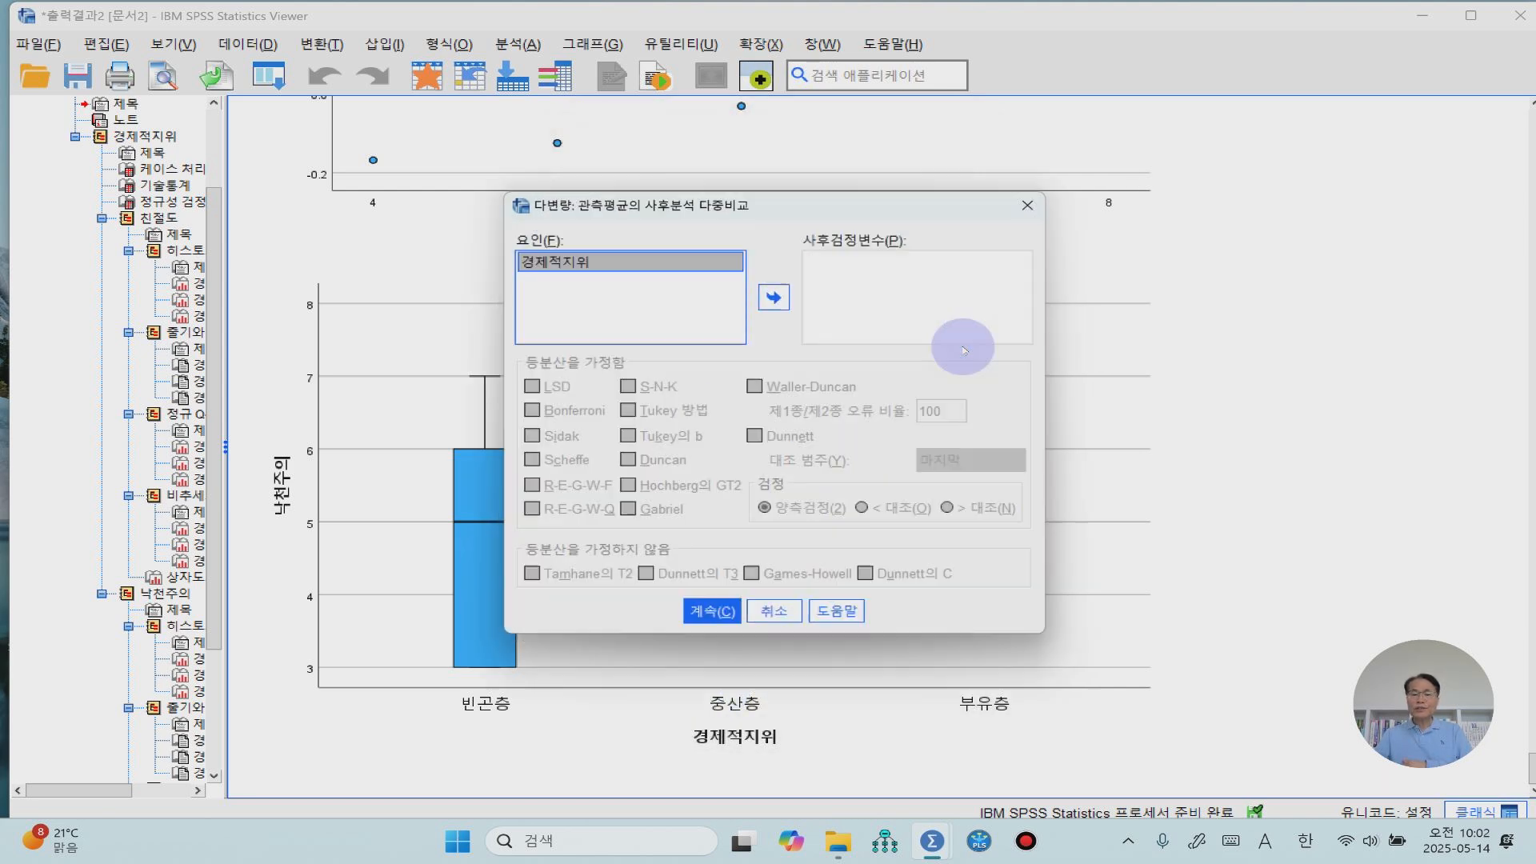
click(778, 298)
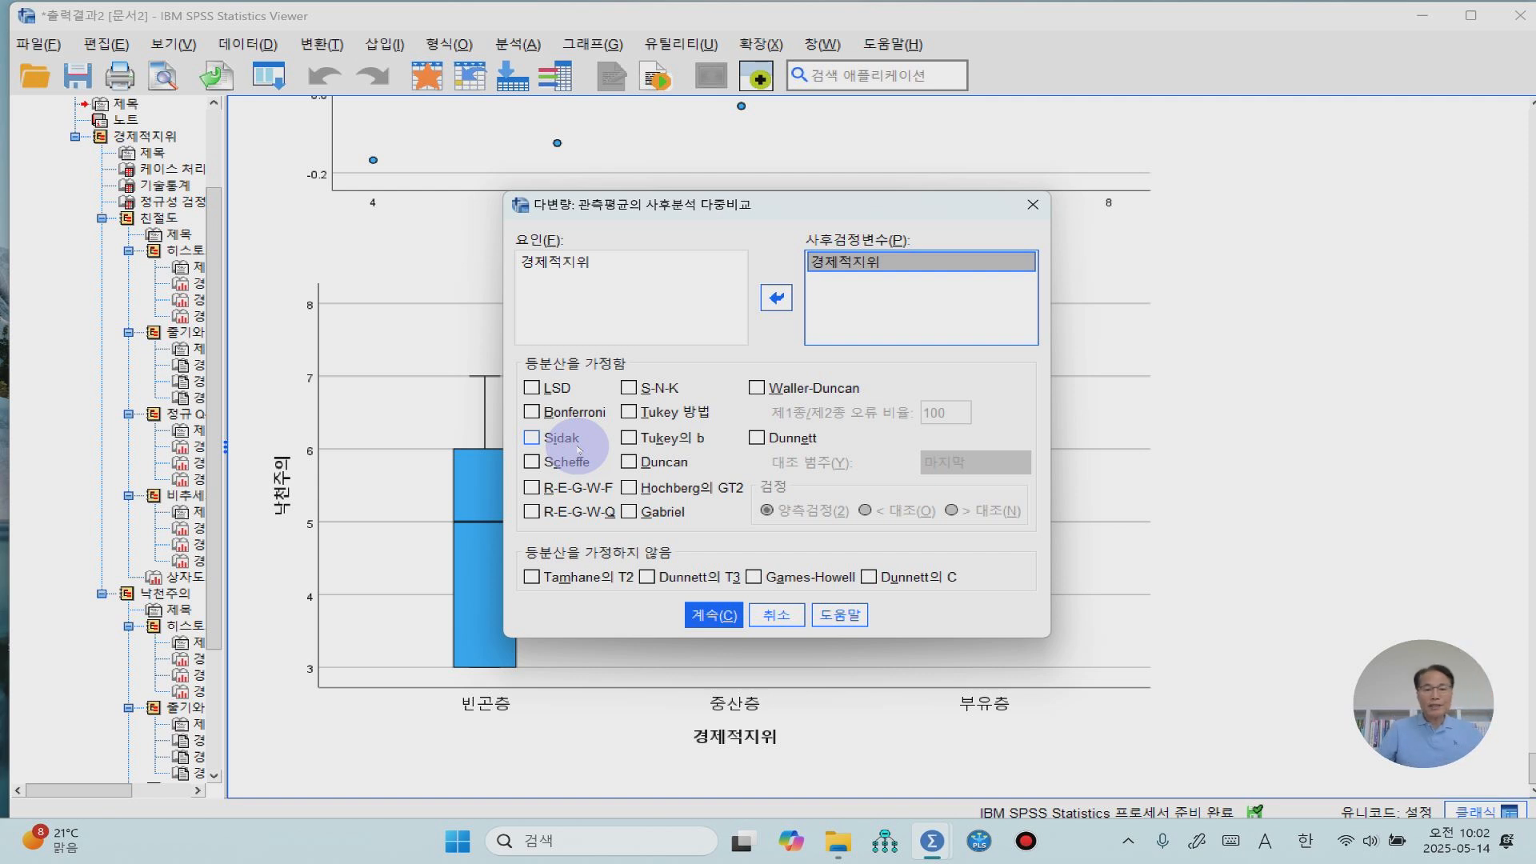
click(568, 464)
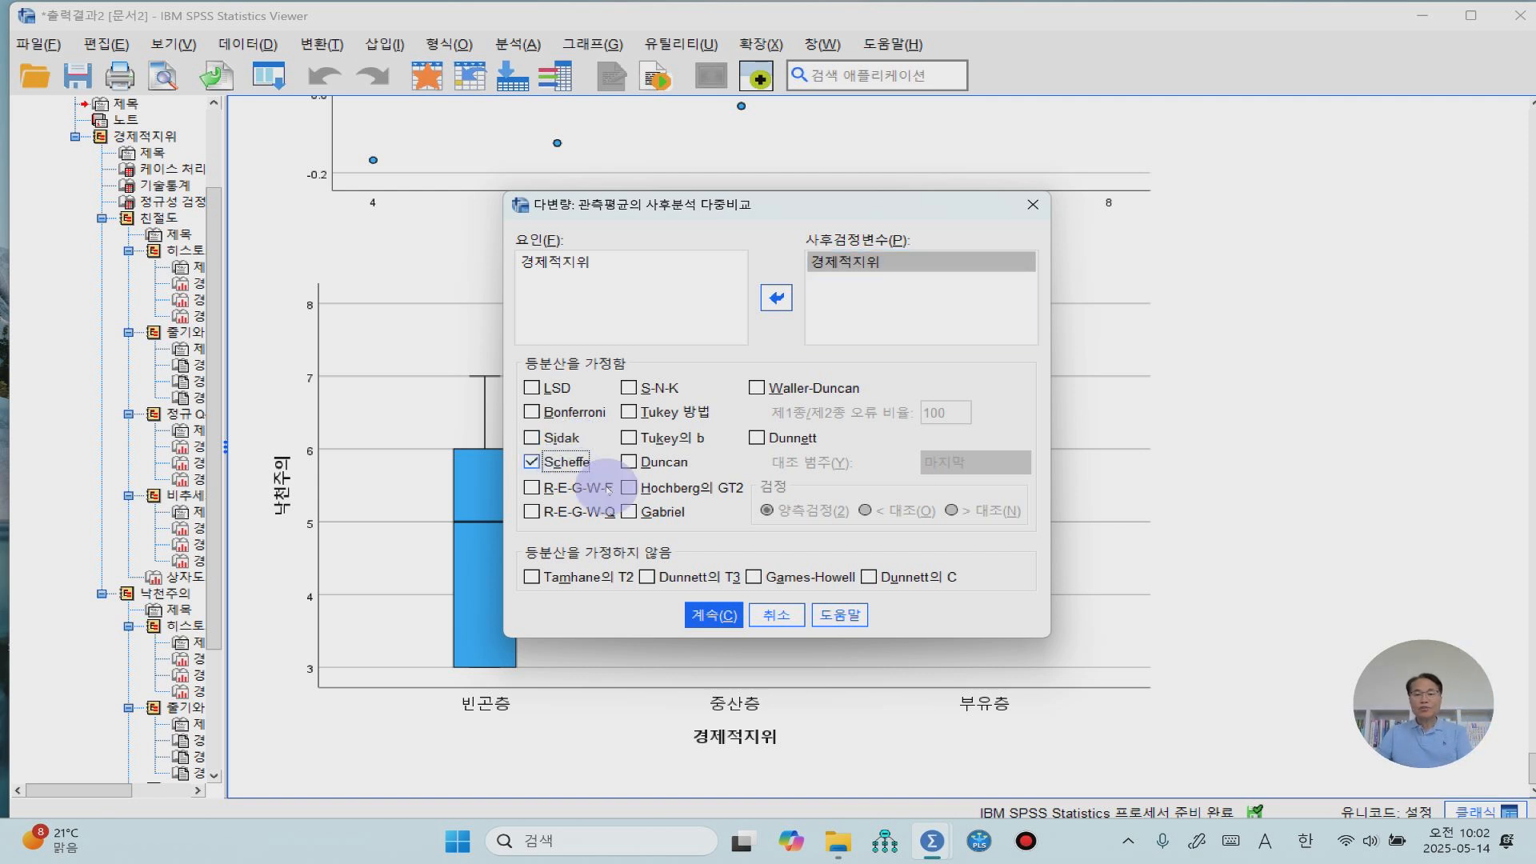
click(723, 618)
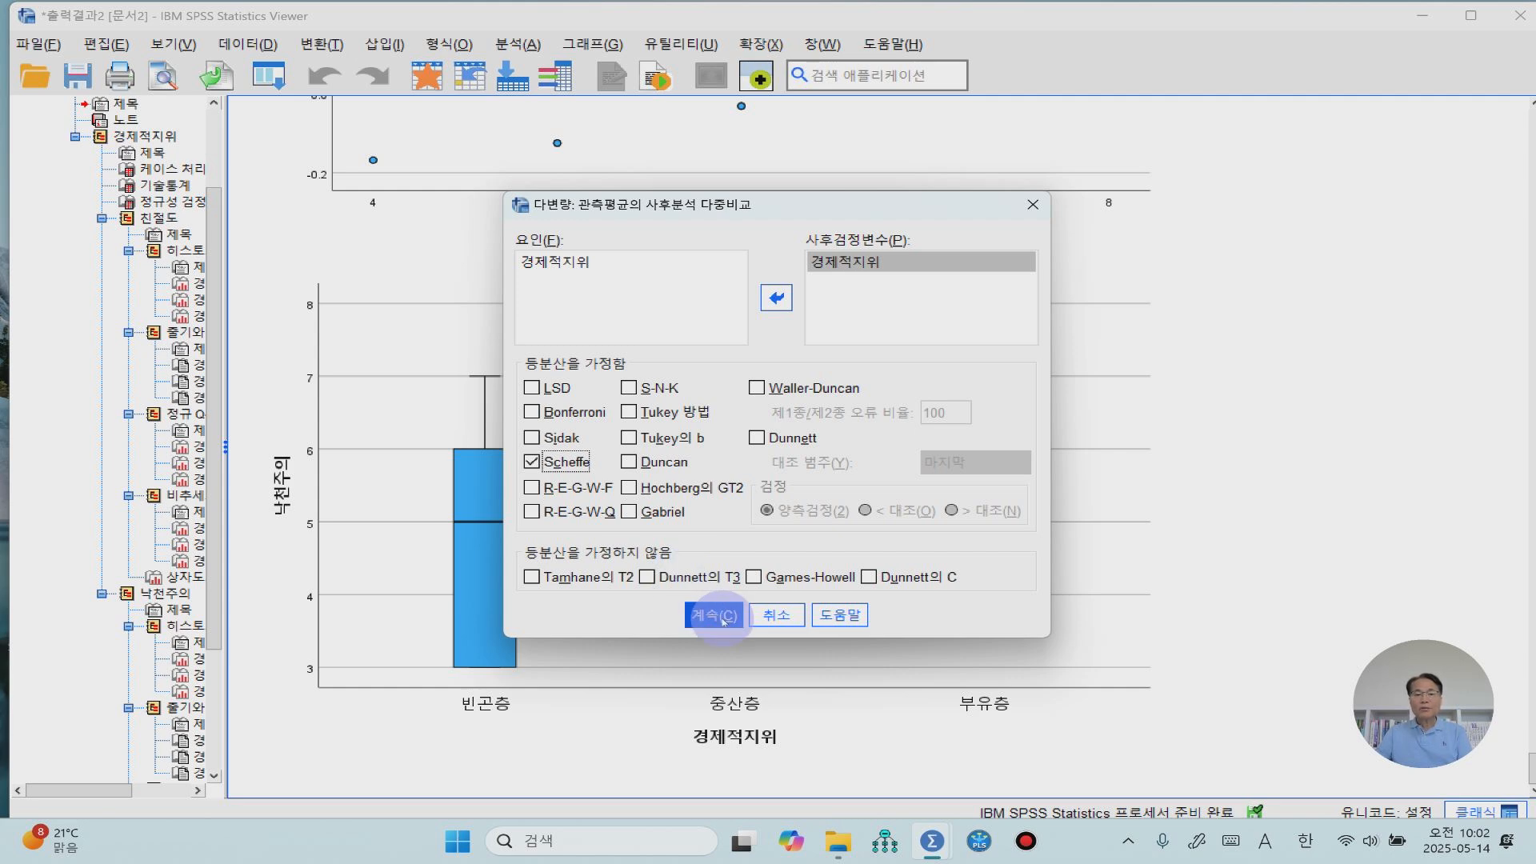
- Request estimated marginal means (추정 주변 평균) for (OVERALL) and 경제적지위
click(974, 382)
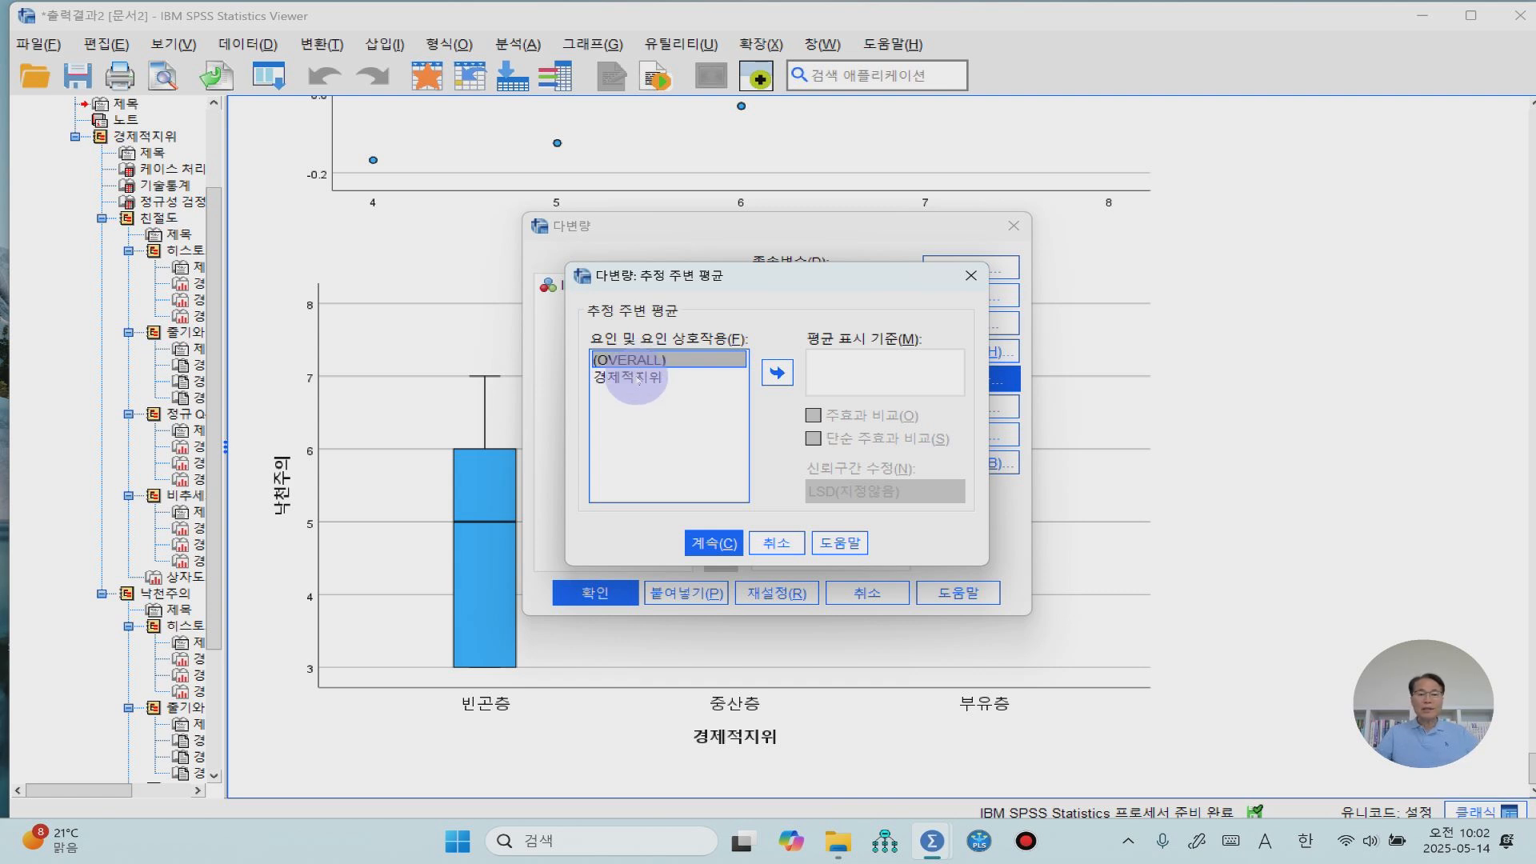
shift+click(638, 377)
click(776, 372)
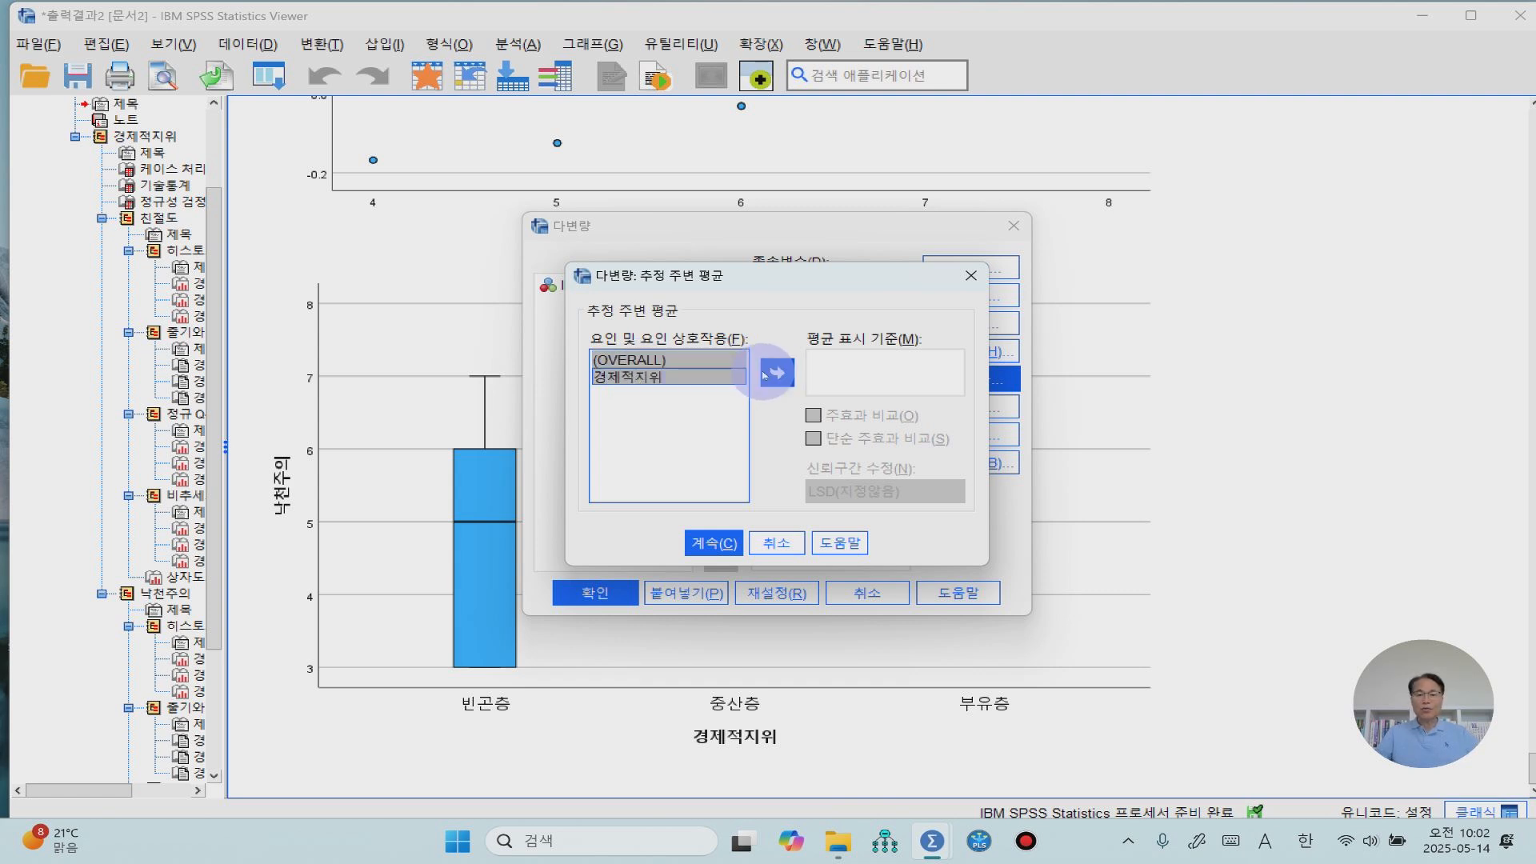
click(716, 544)
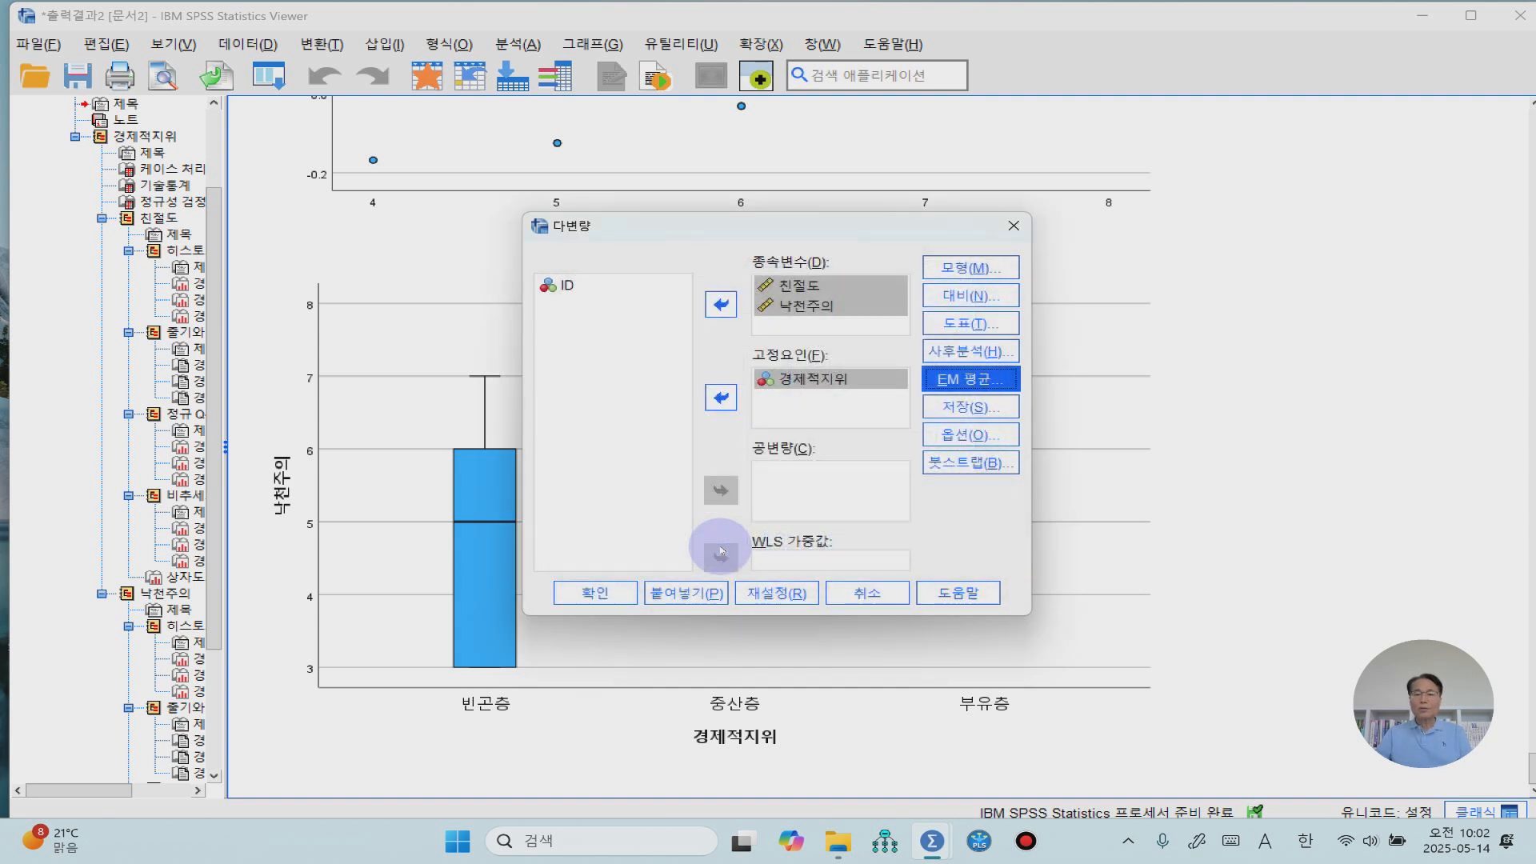
- Enable descriptive statistics (기술통계량) and homogeneity tests (동질성 검정) in the output options, and run the multivariate analysis
click(964, 436)
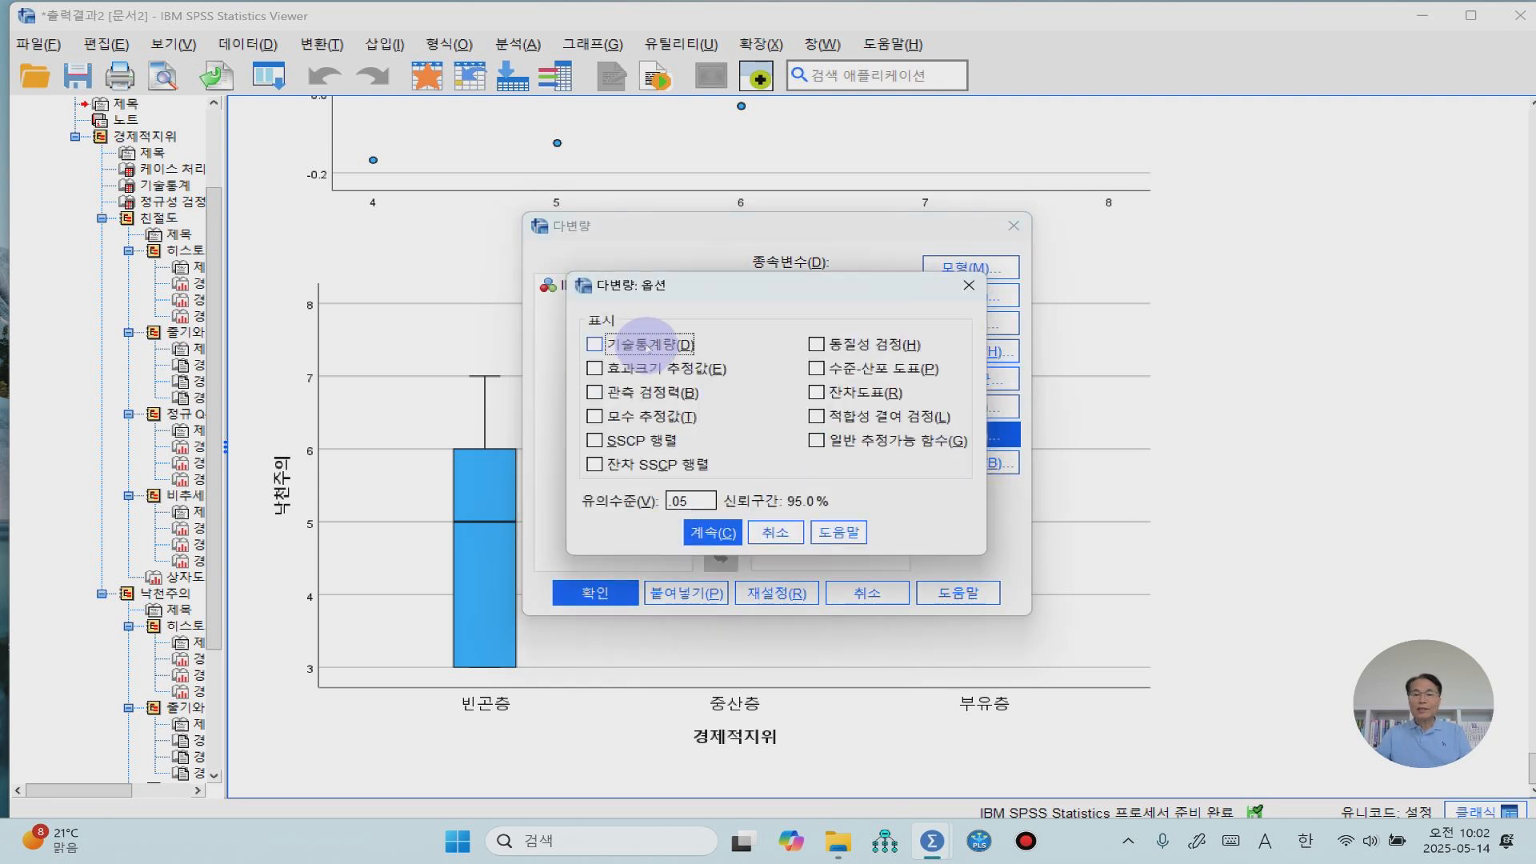
click(818, 346)
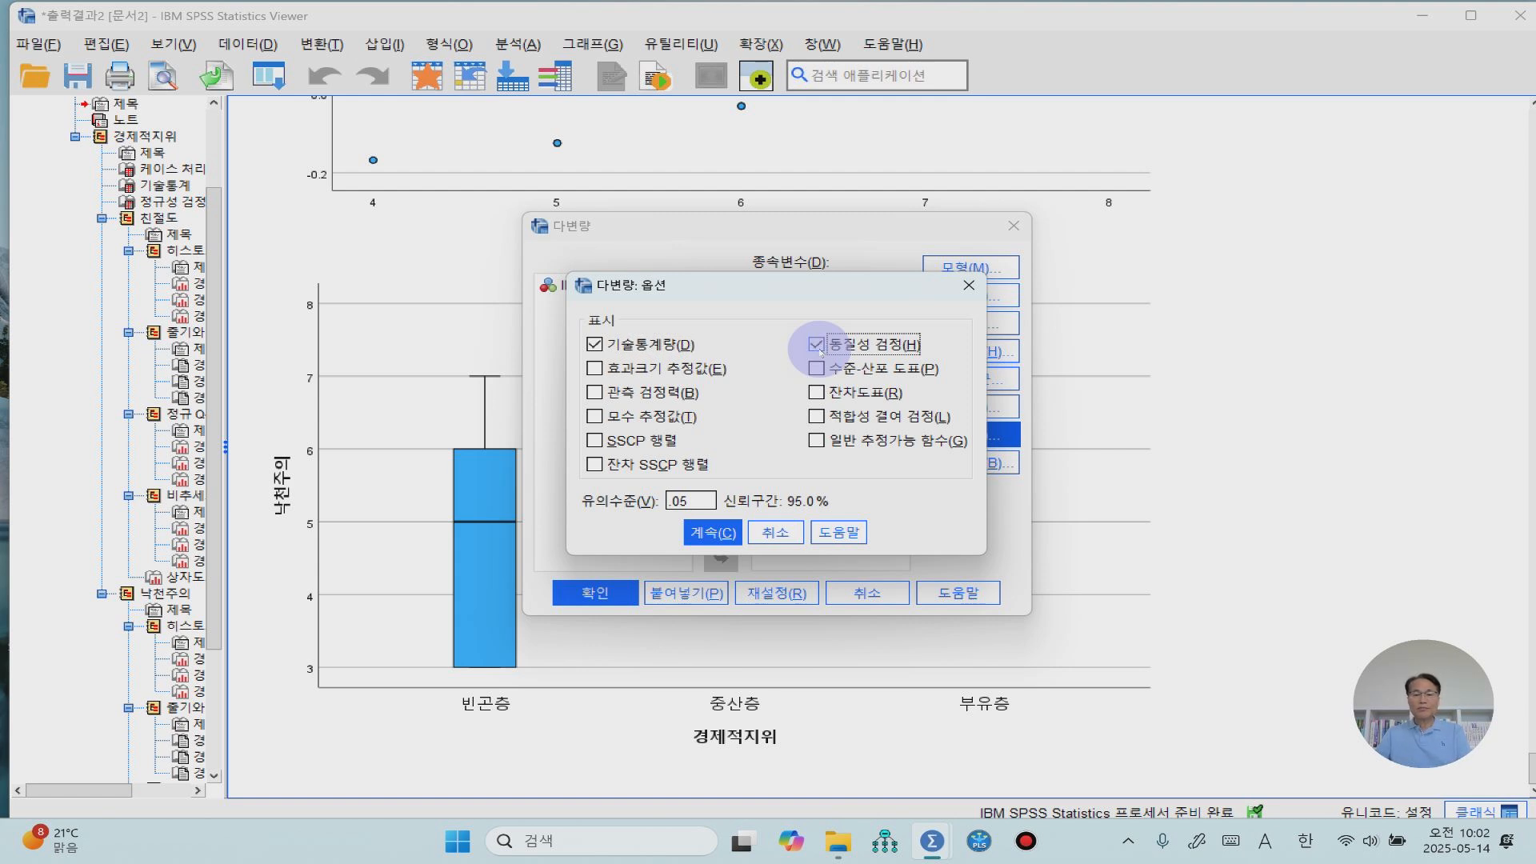
click(717, 533)
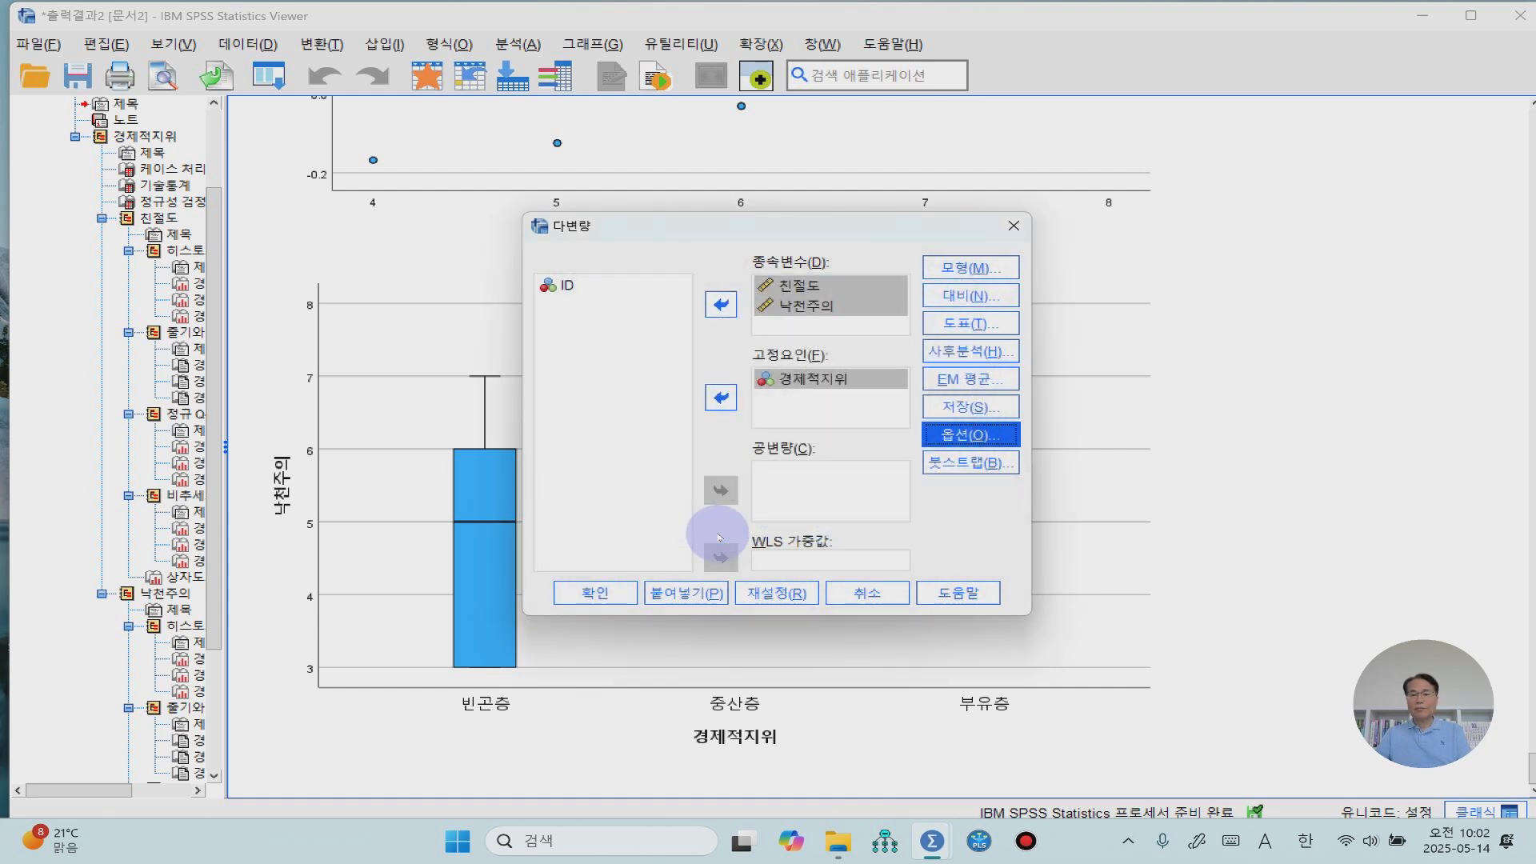
click(591, 596)
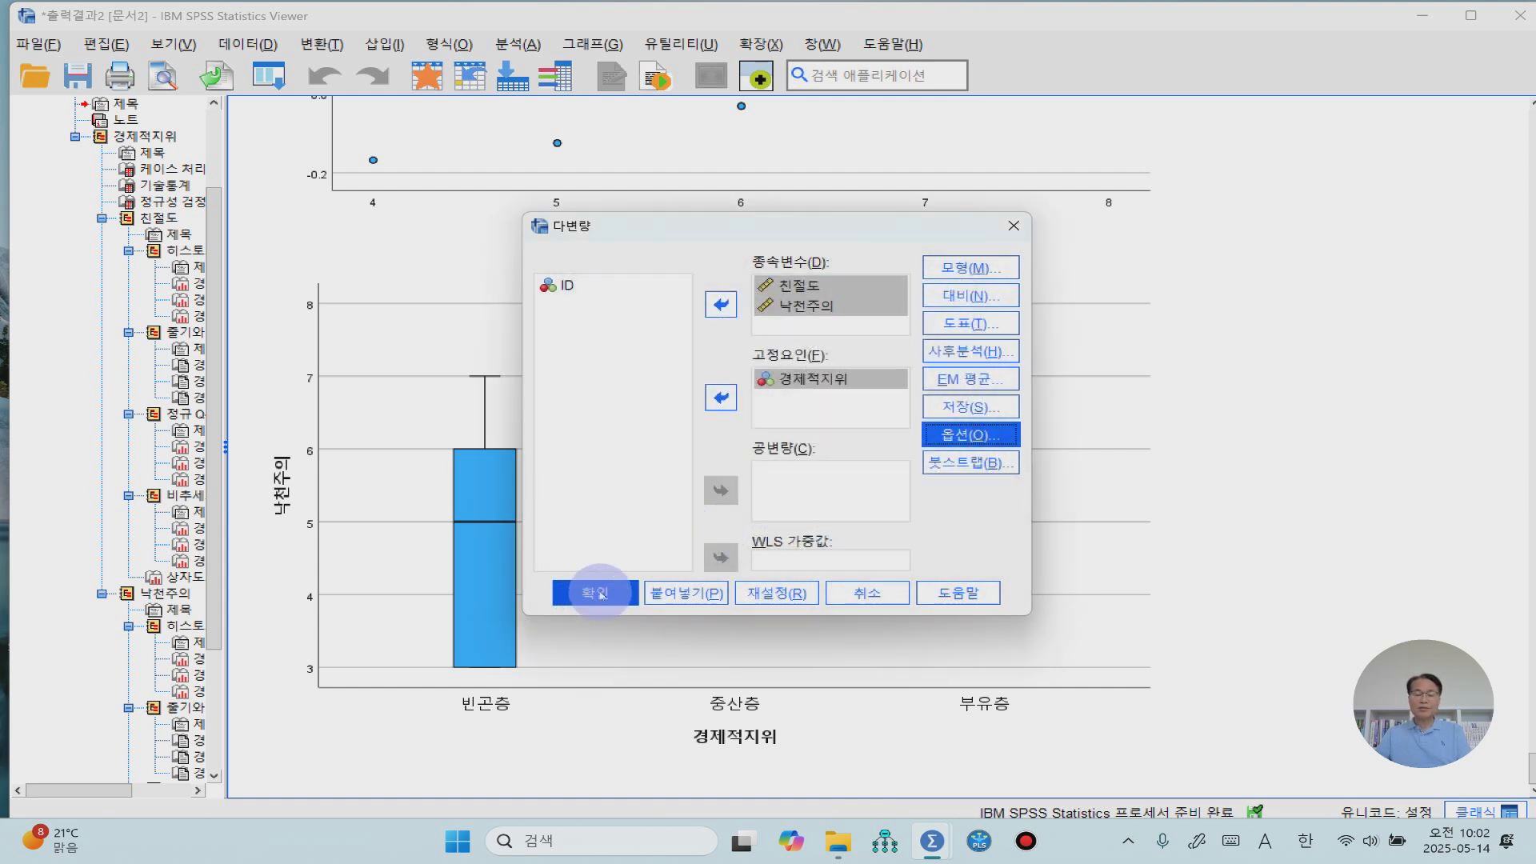
click(600, 594)
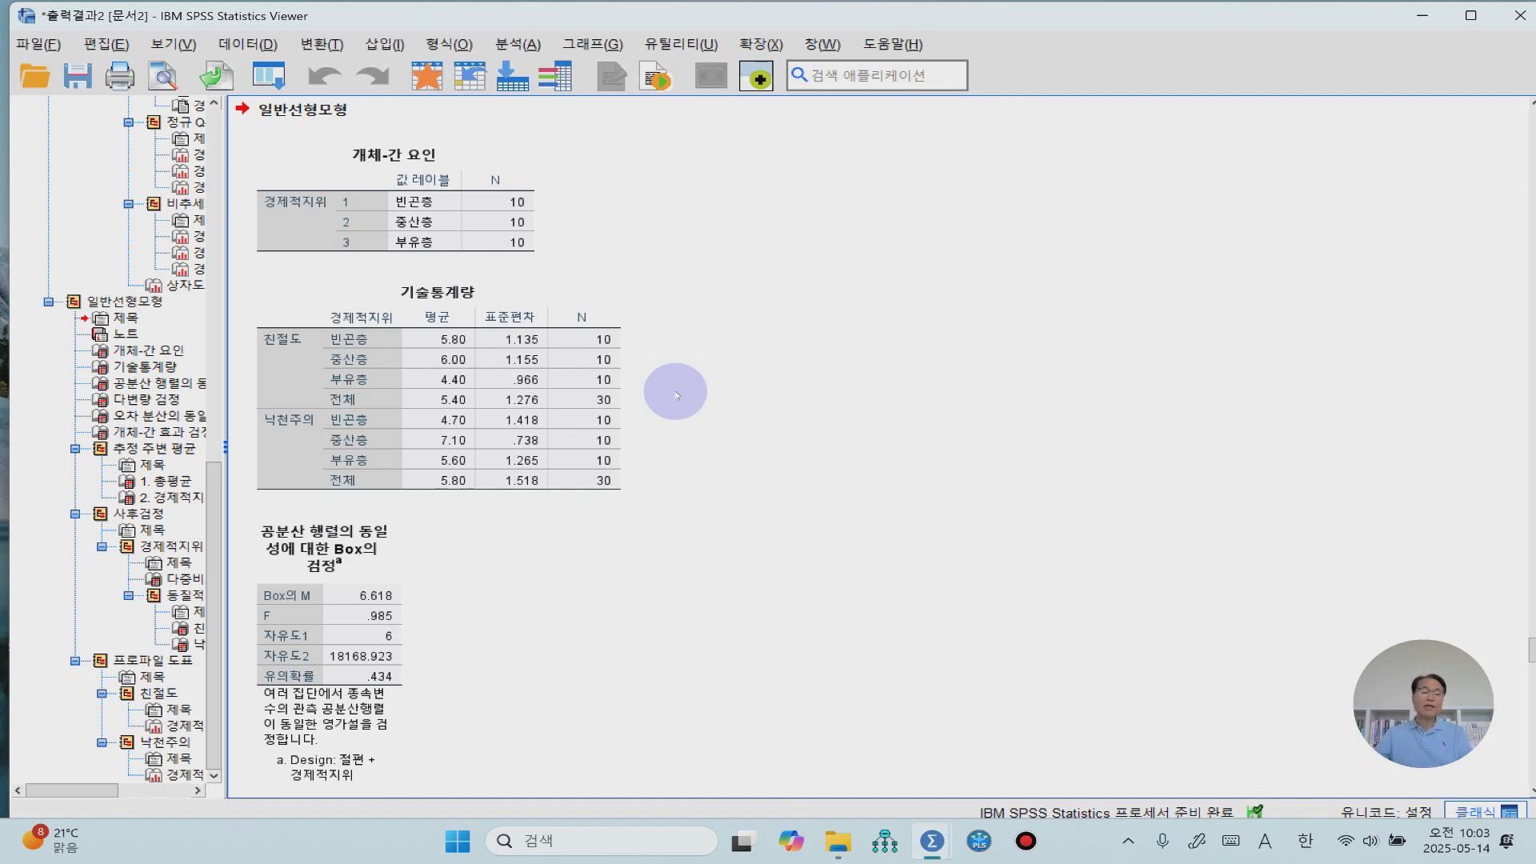
- Examine the descriptive statistics and the significance value of Box's test for equality of covariance matrices
scroll(676, 395, down, 3)
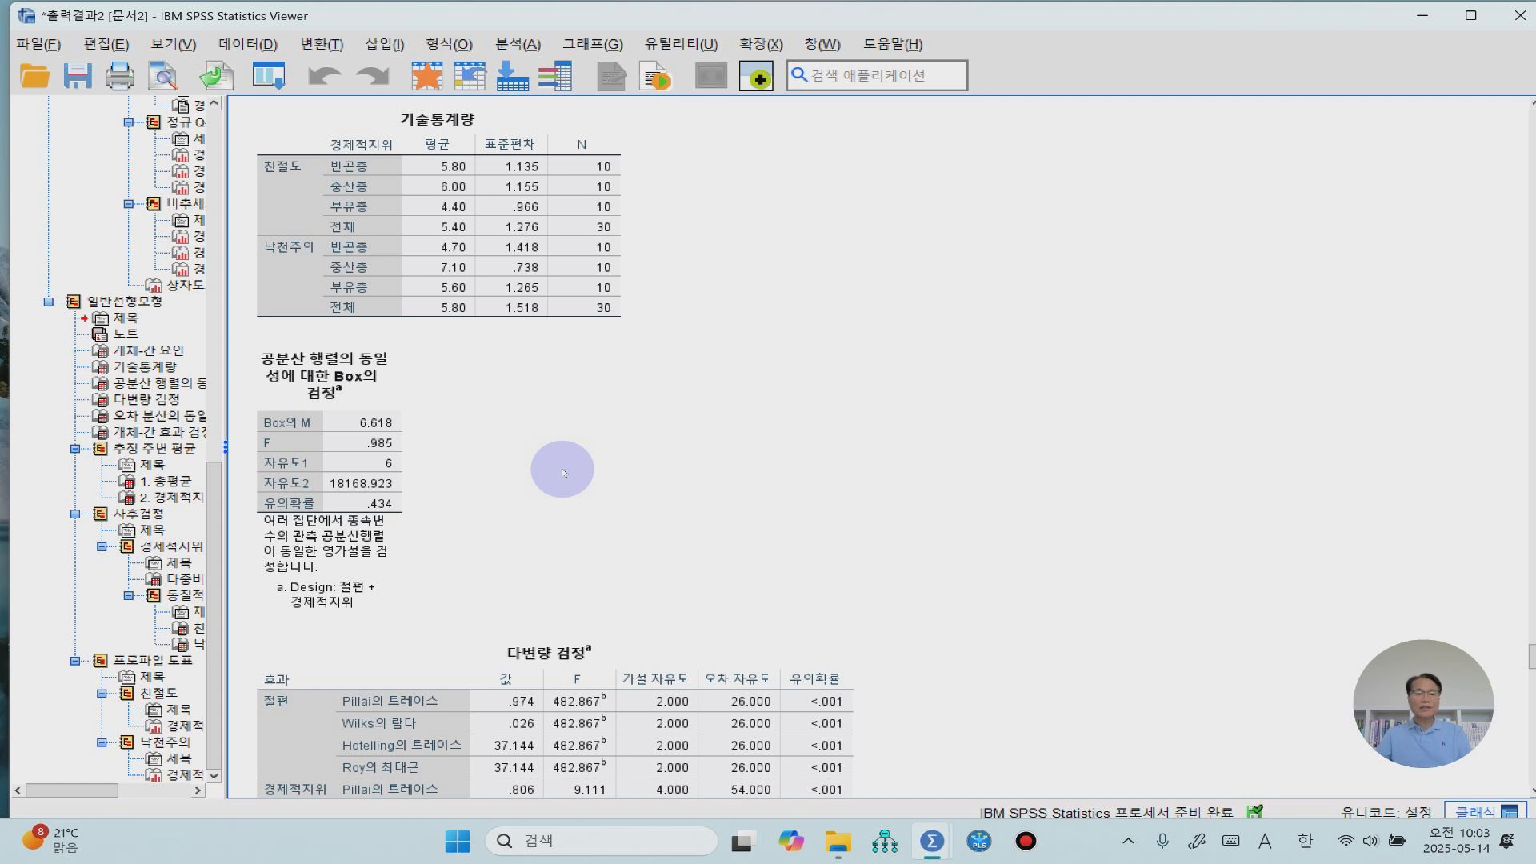
click(395, 521)
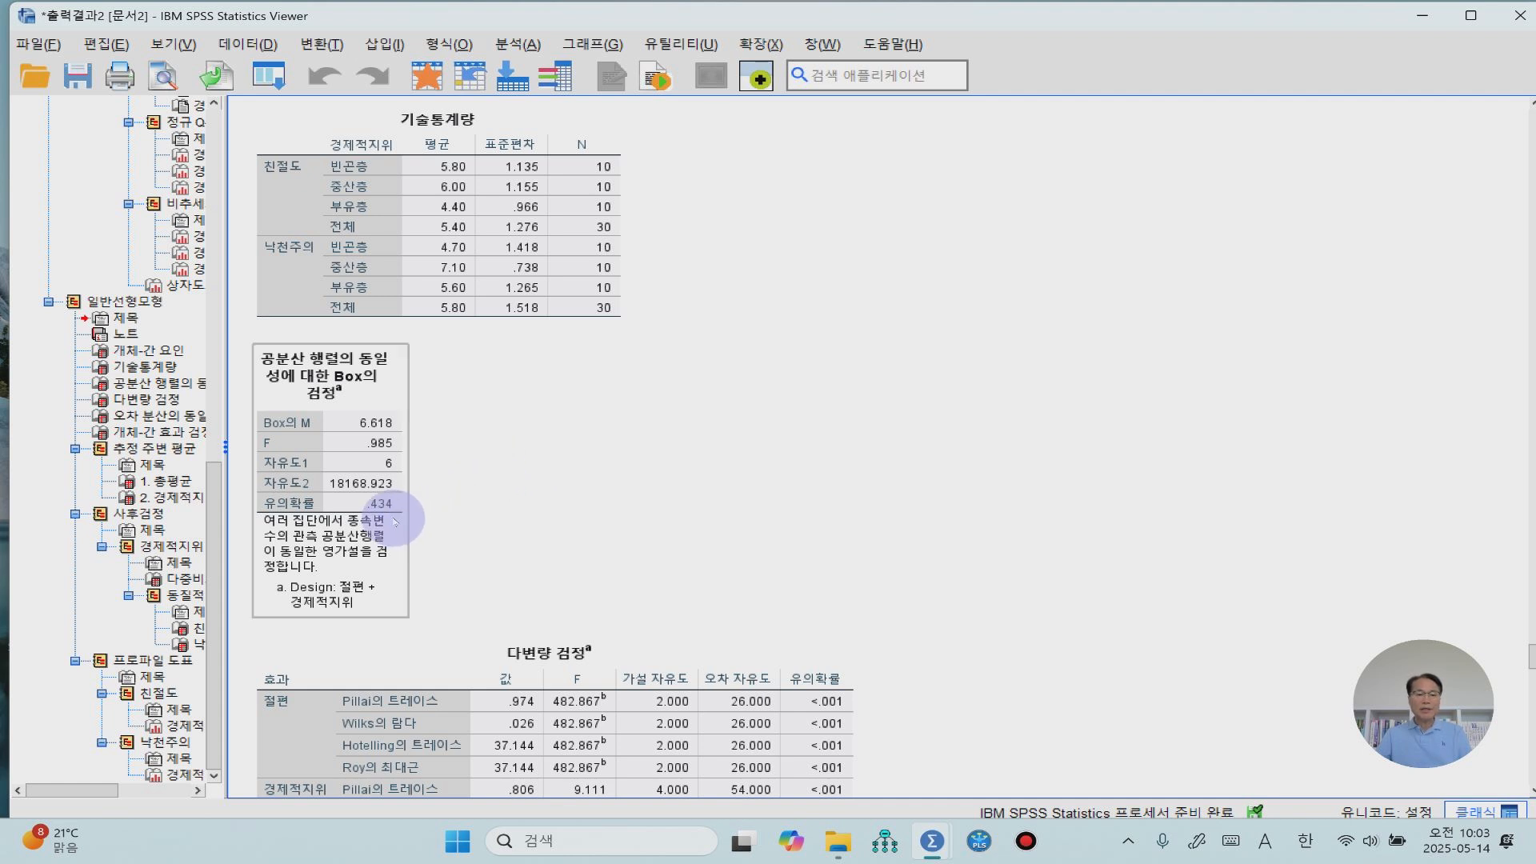
click(418, 493)
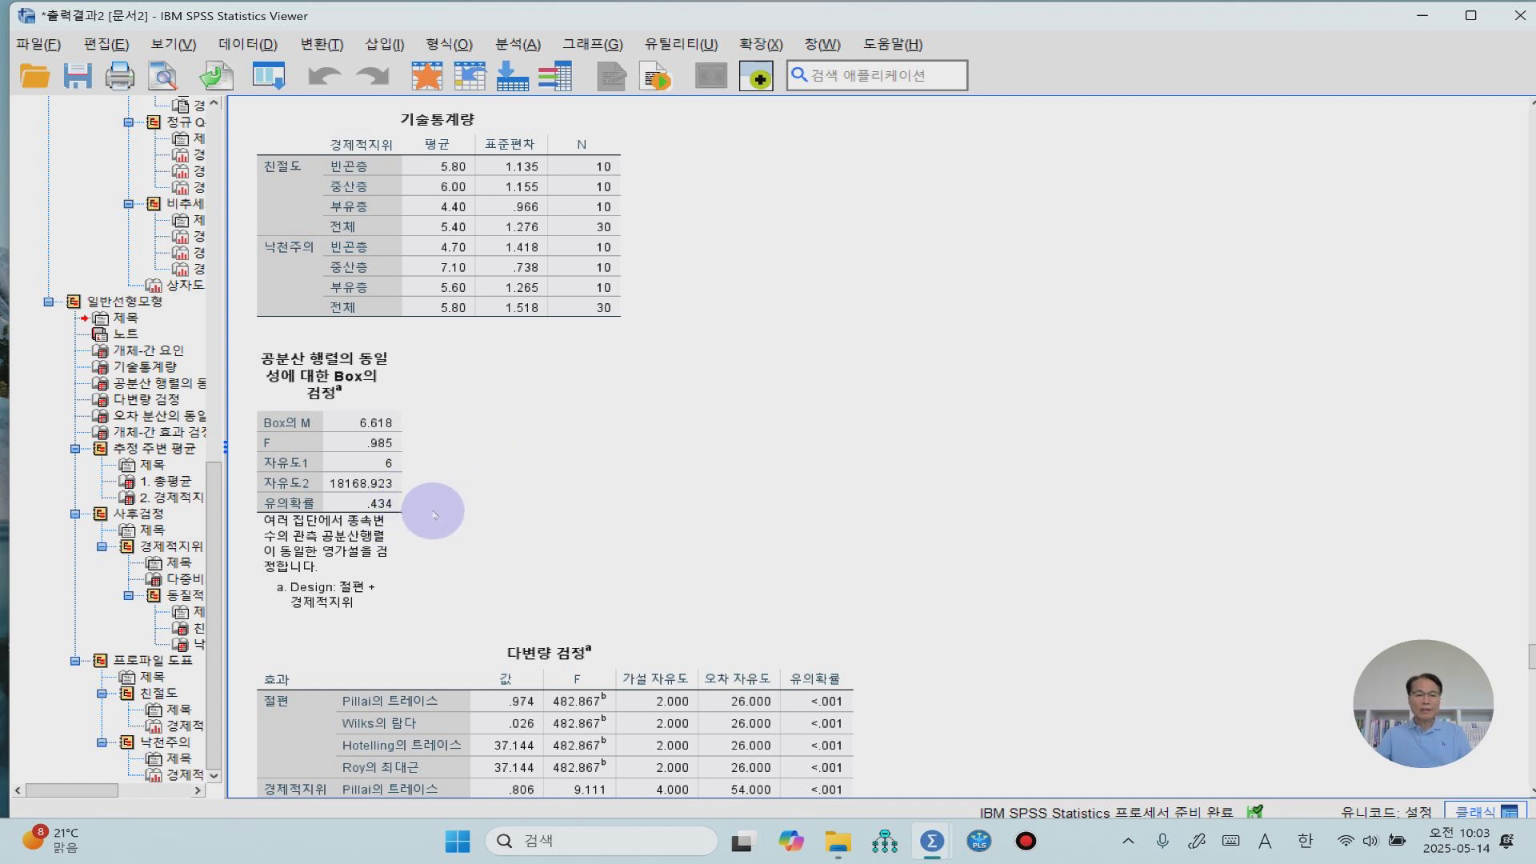
click(403, 512)
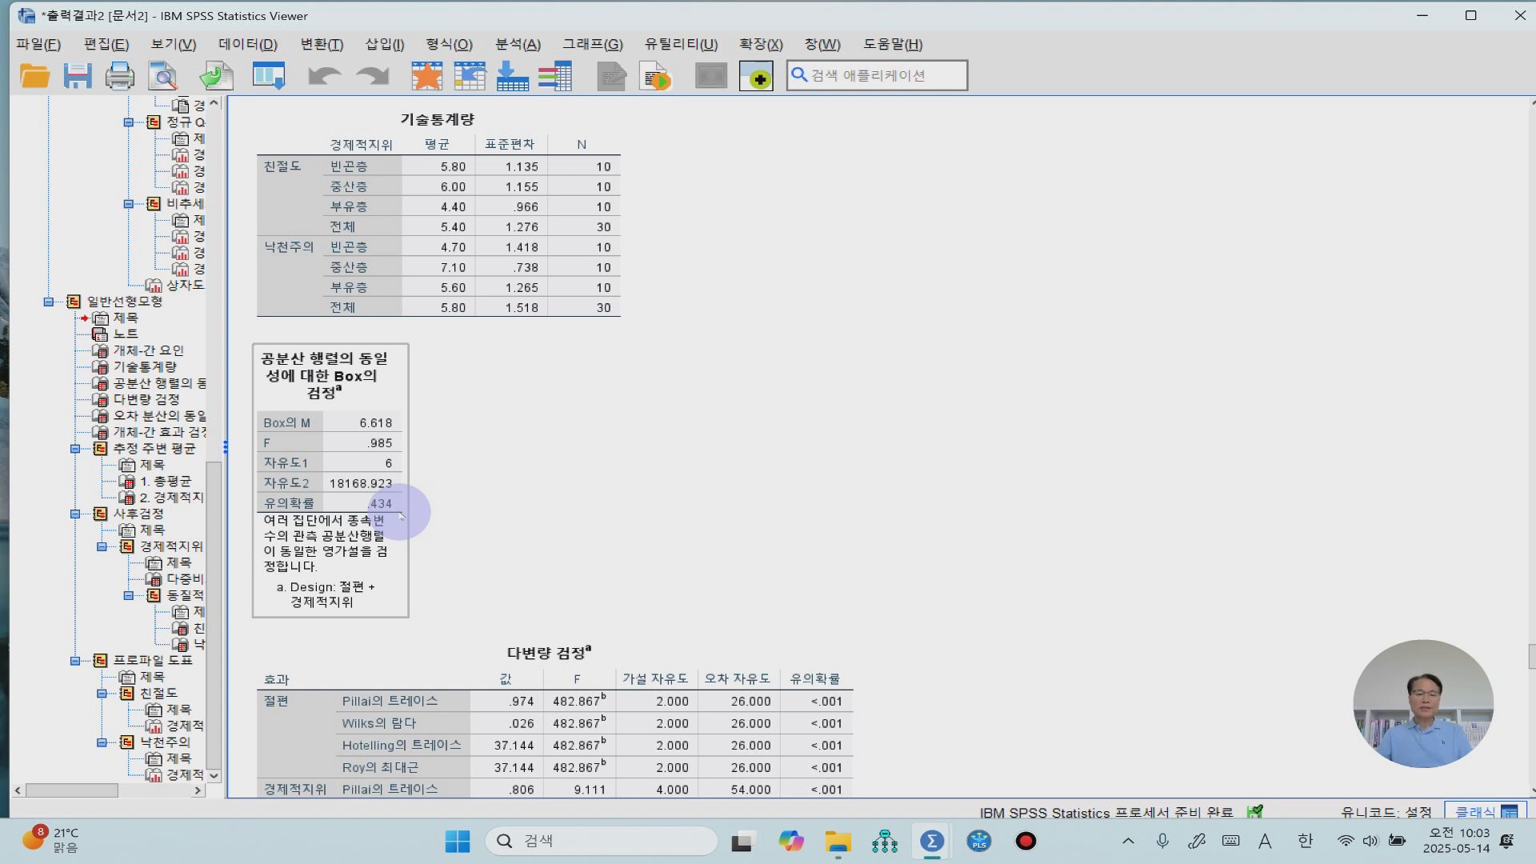
click(655, 512)
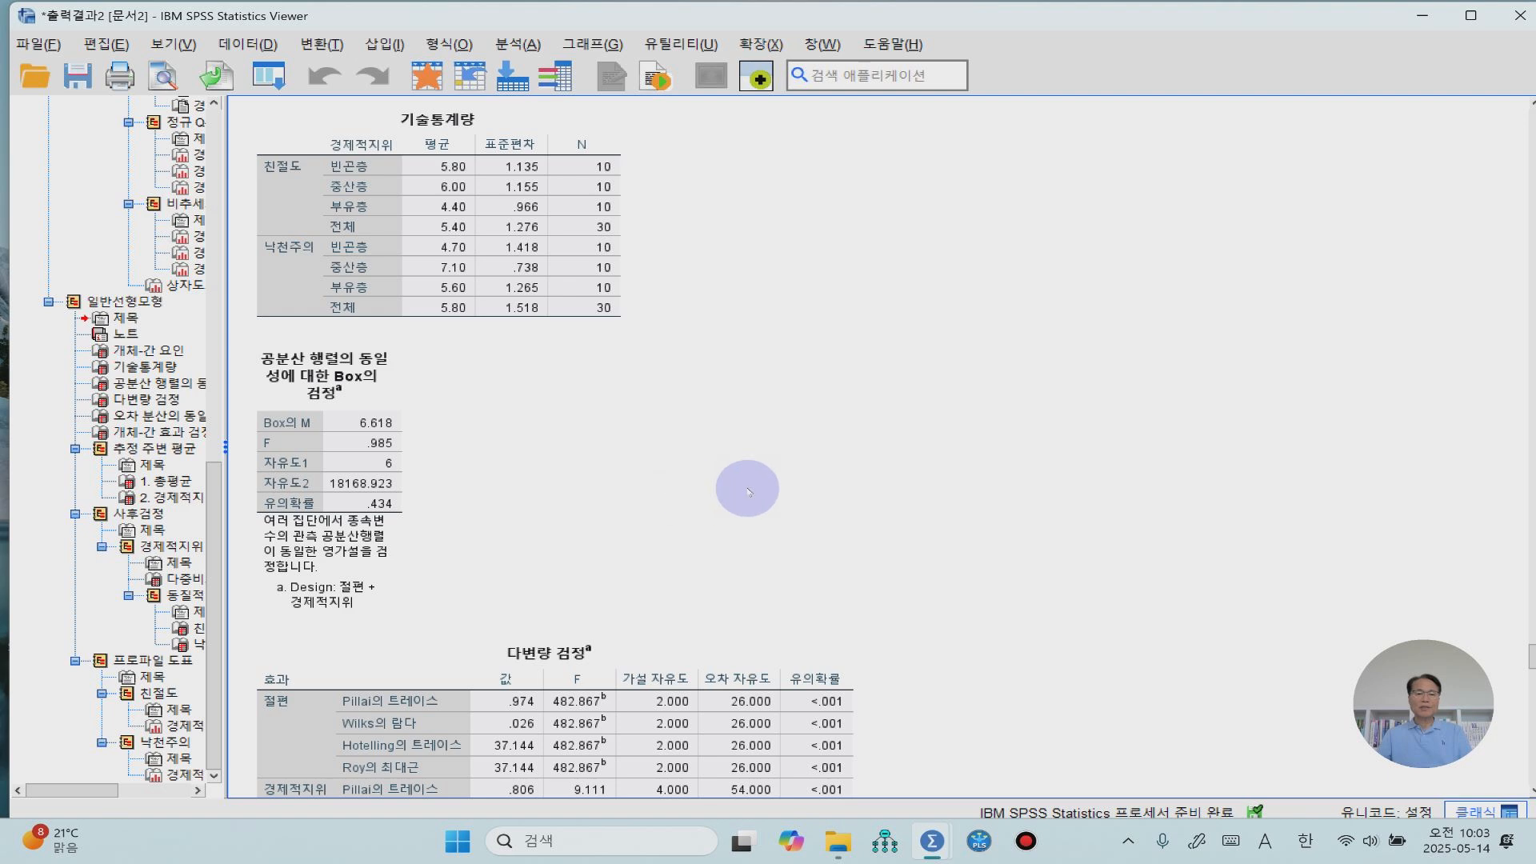
- Examine the Levene error variance test for both dependent variables and the 경제적지위 rows of the multivariate tests (다변량 검정)
scroll(783, 491, down, 4)
click(785, 489)
scroll(783, 491, down, 2)
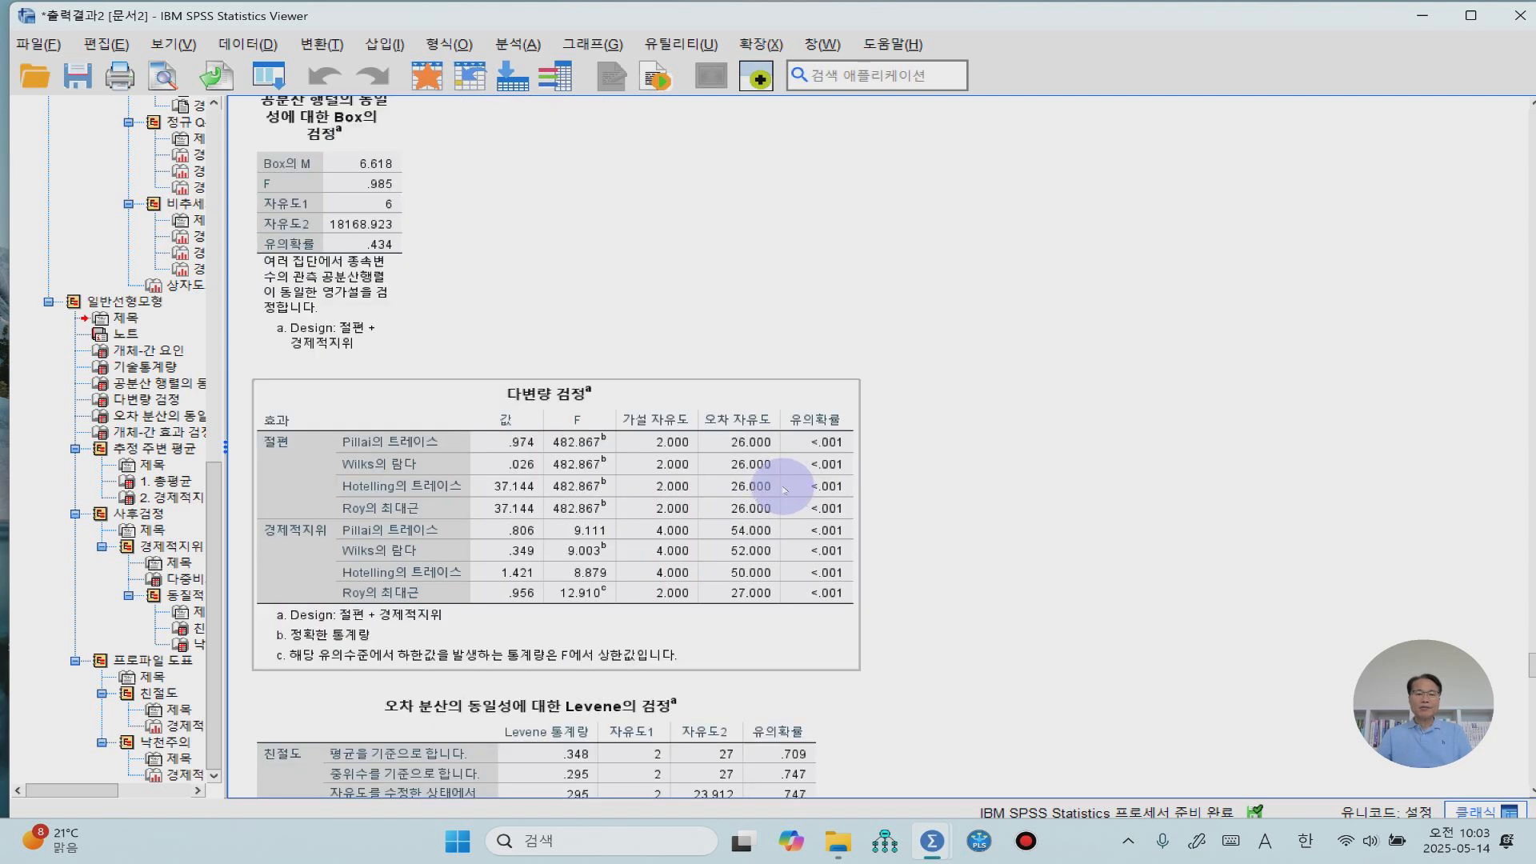
scroll(782, 484, down, 4)
click(645, 529)
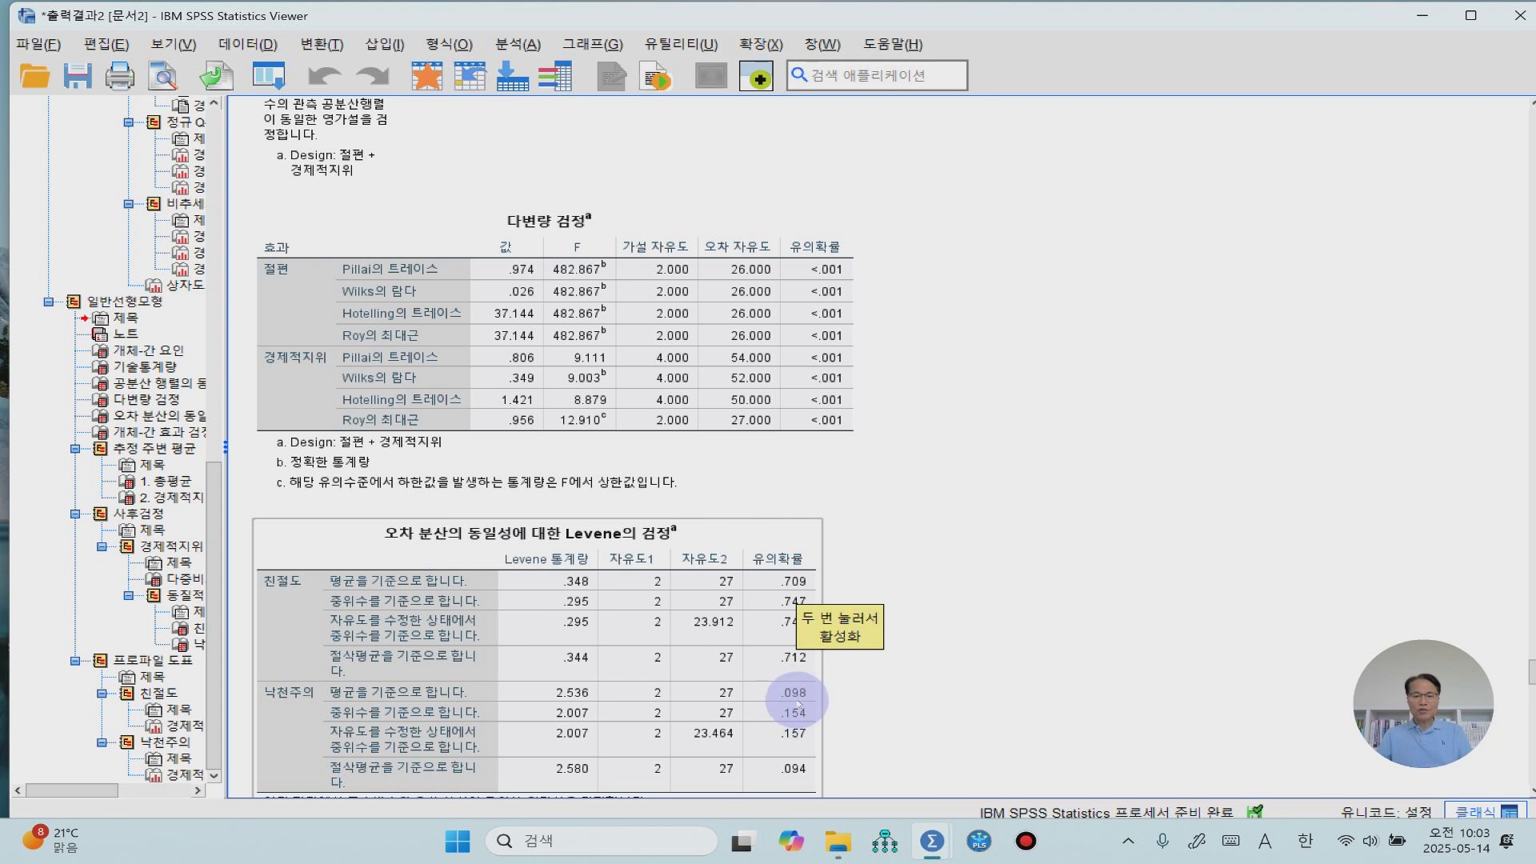
click(888, 548)
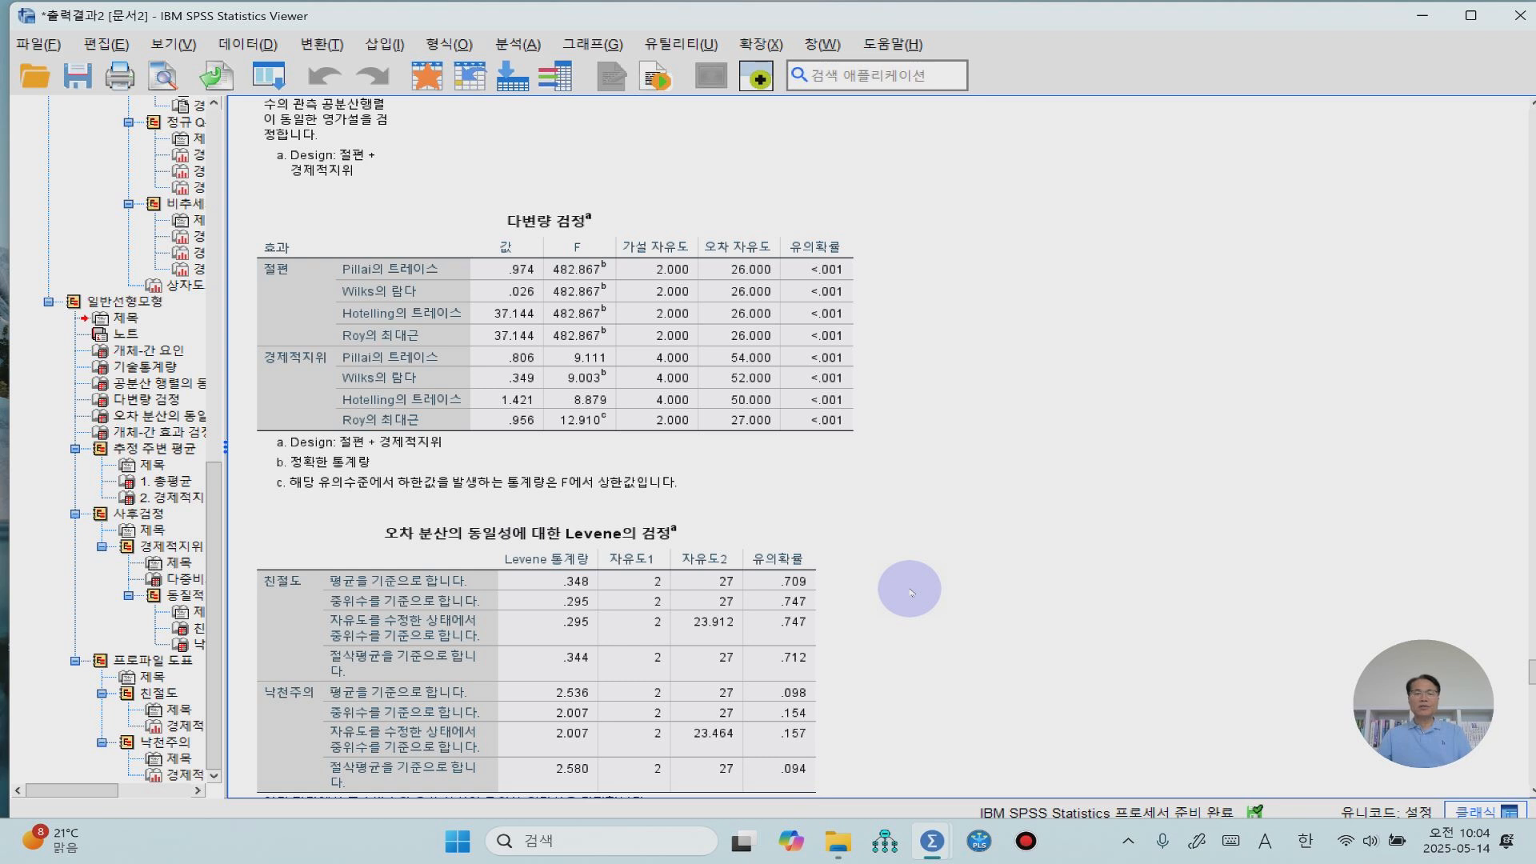
click(664, 352)
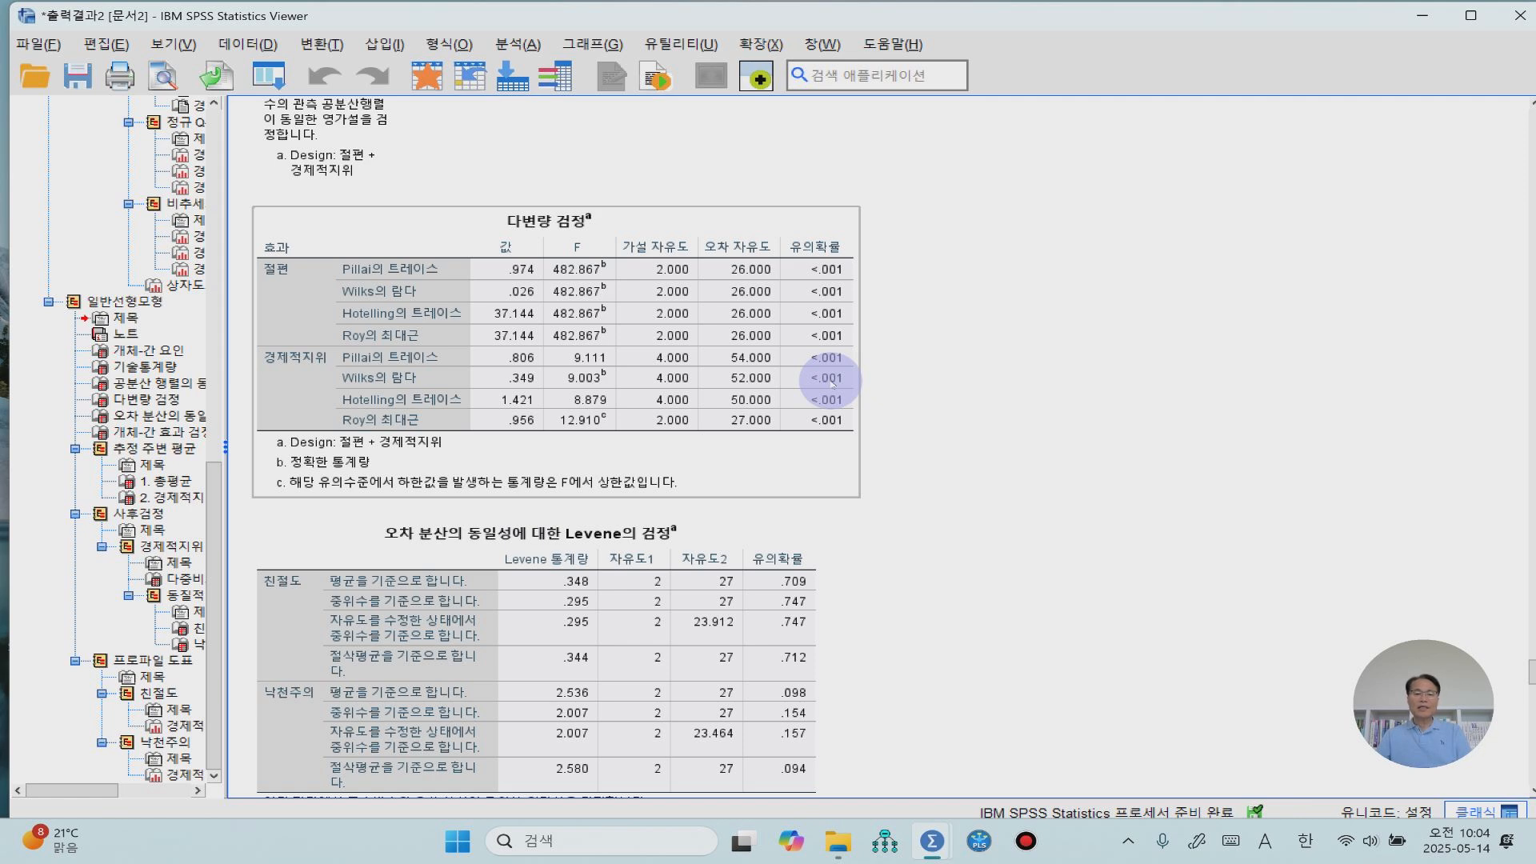
- Examine the 경제적지위 significance values for 친절도 and 낙천주의 in the between-subjects effects table (개체-간 효과 검정)
scroll(831, 382, down, 3)
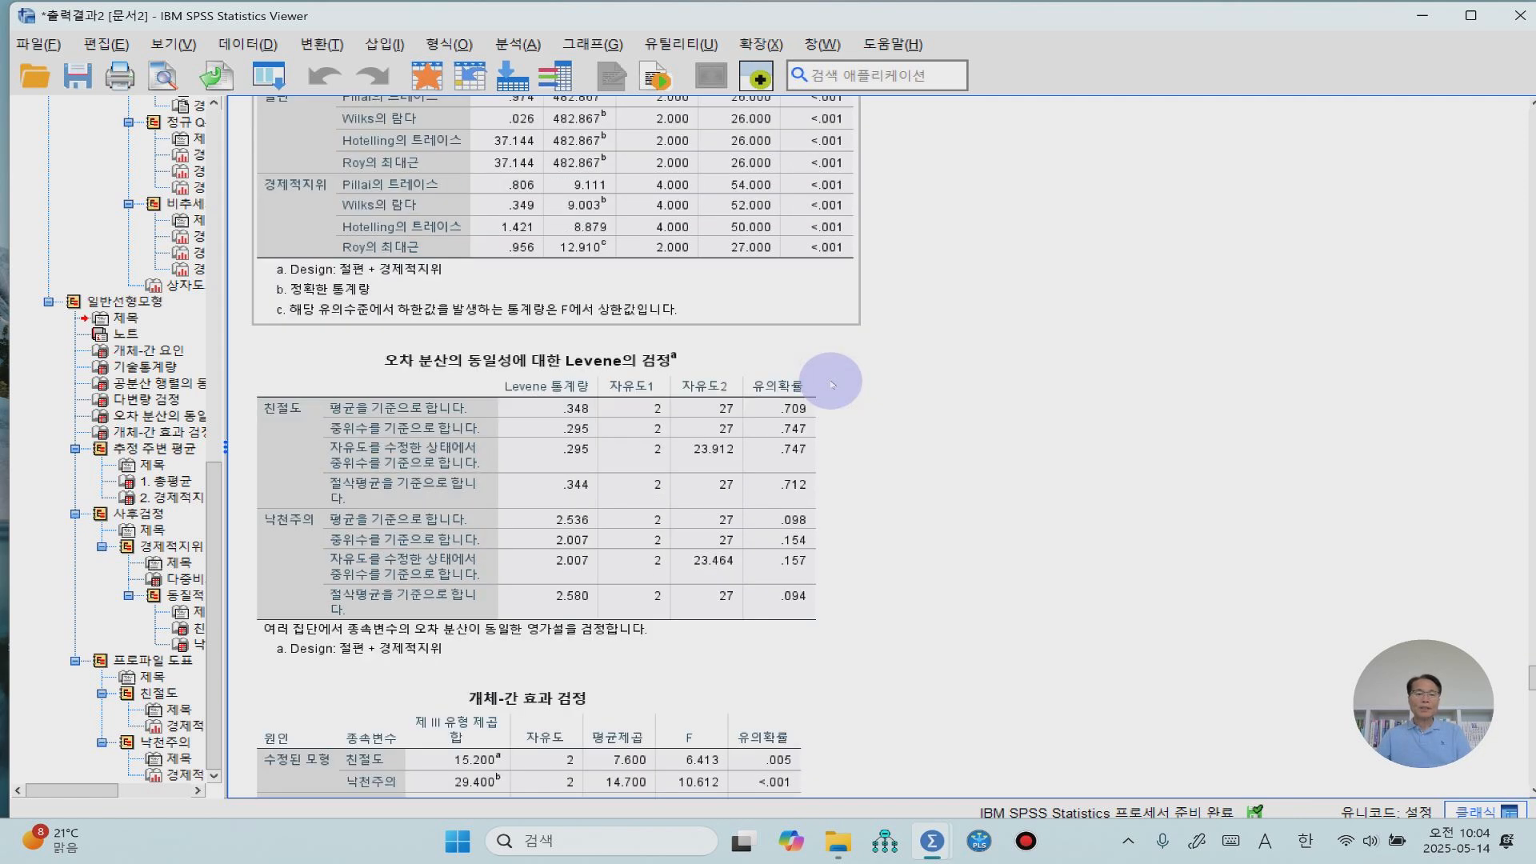
scroll(831, 384, down, 3)
scroll(830, 384, down, 2)
click(714, 408)
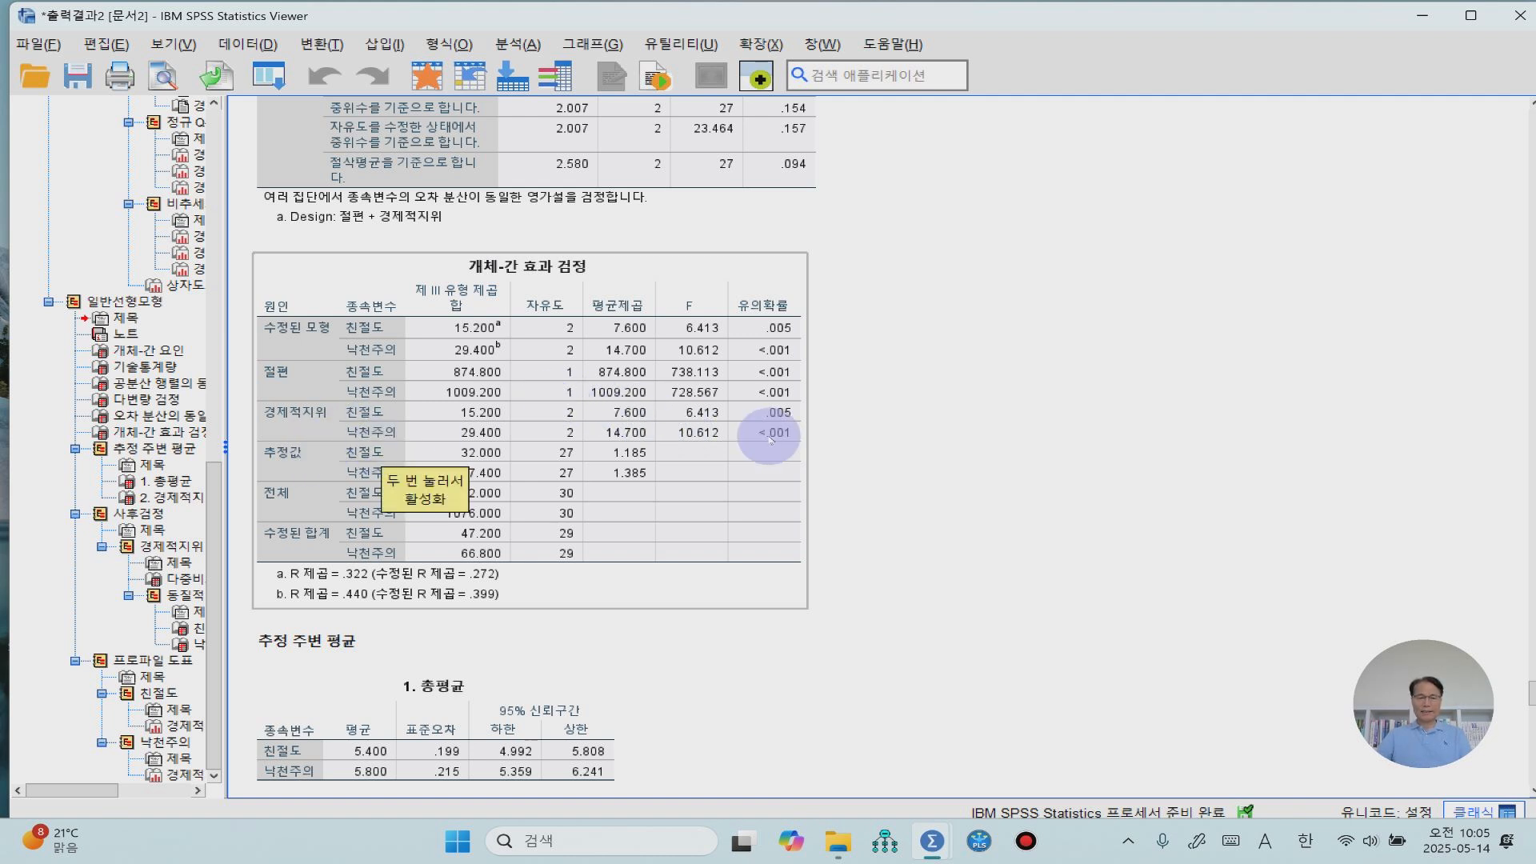
- Examine the estimated marginal means (추정 주변 평균) of 친절도 and 낙천주의 for each 경제적지위 group
scroll(973, 458, down, 5)
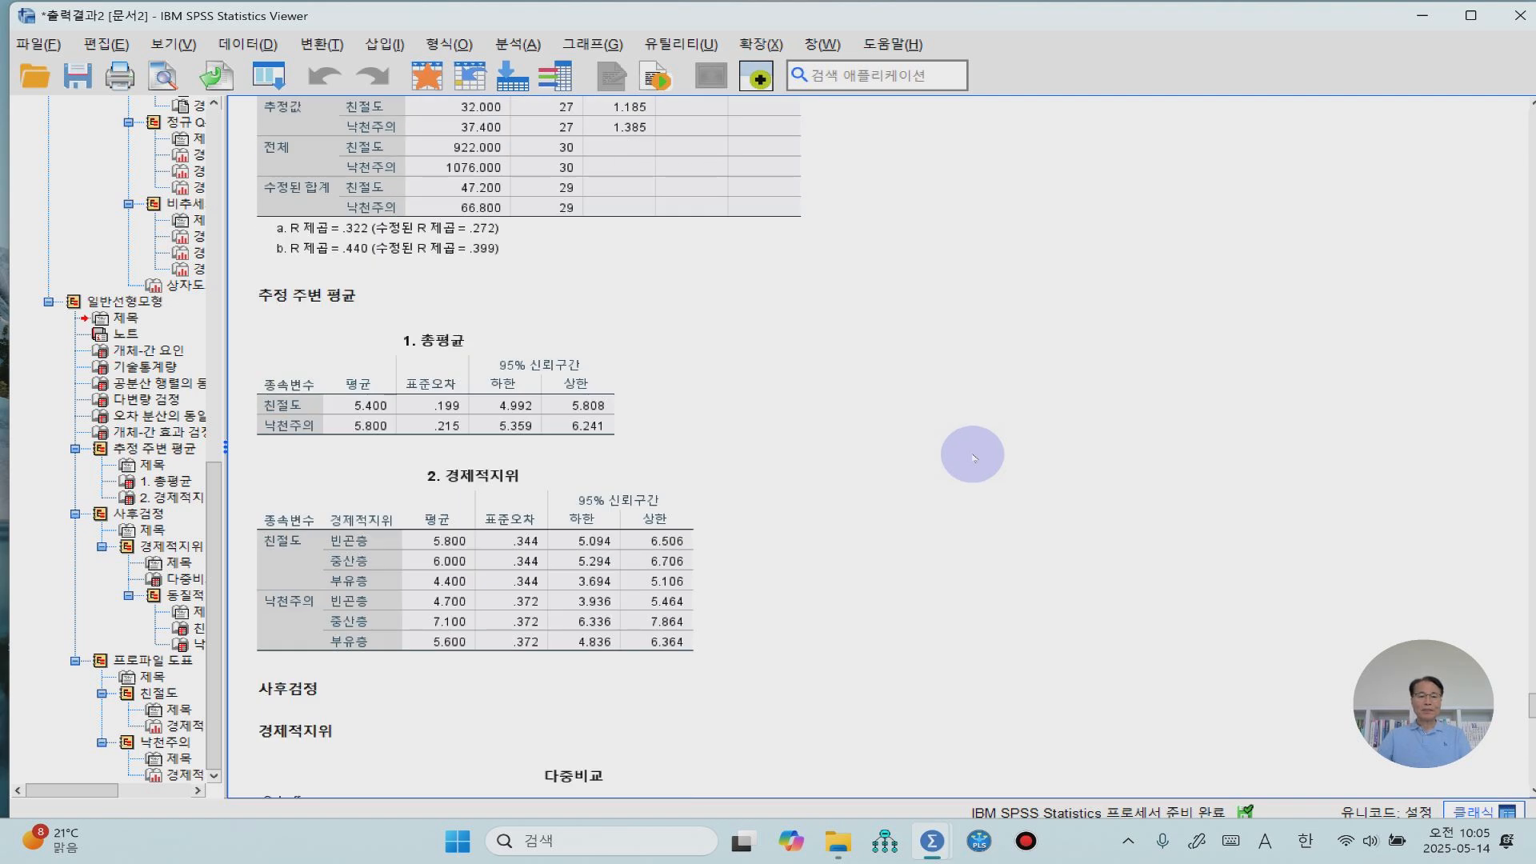
scroll(973, 457, down, 1)
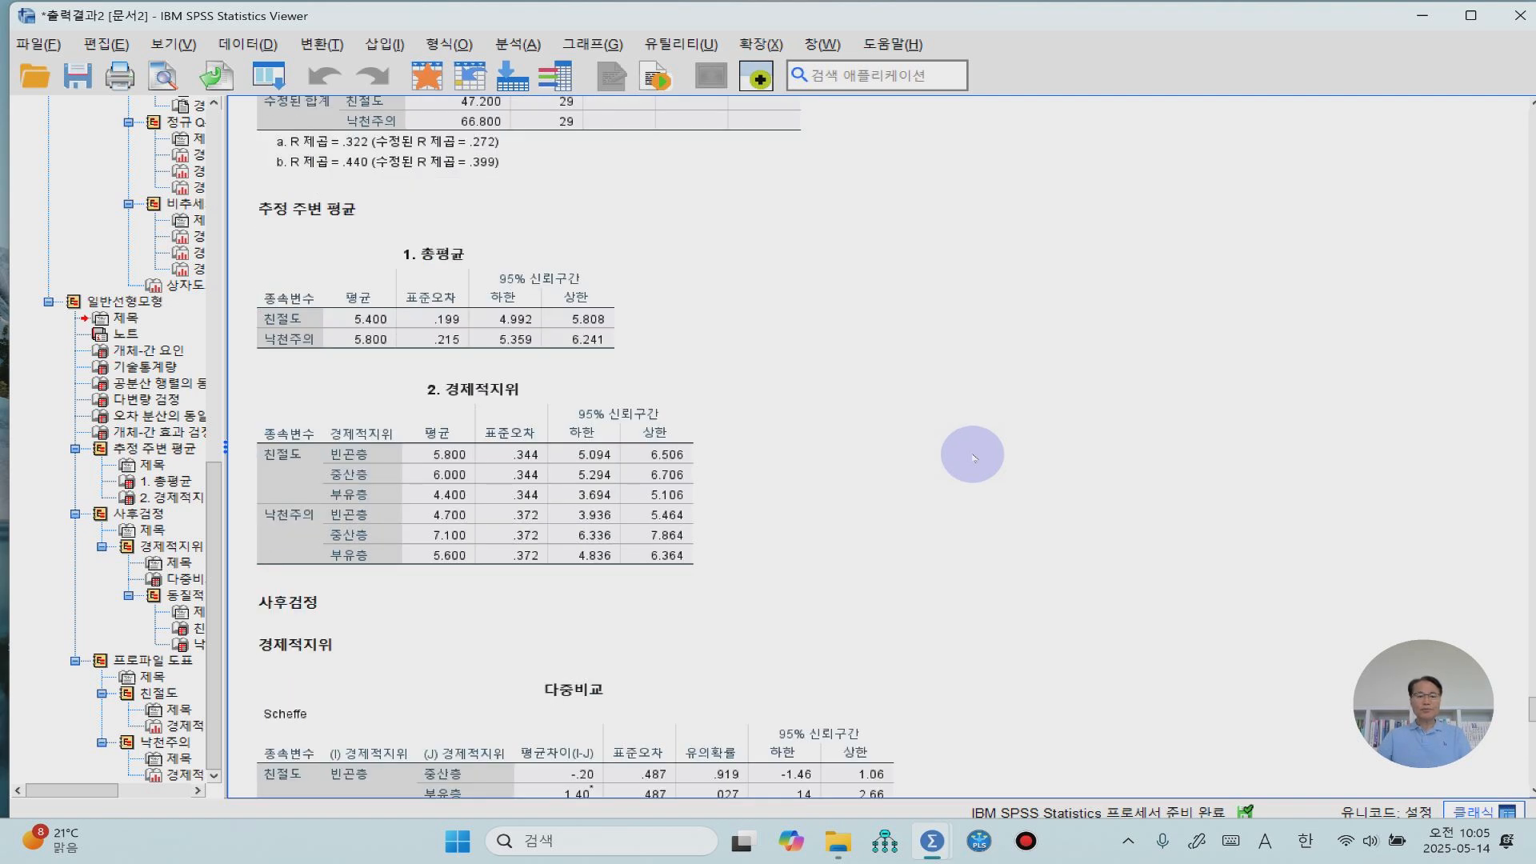
click(449, 410)
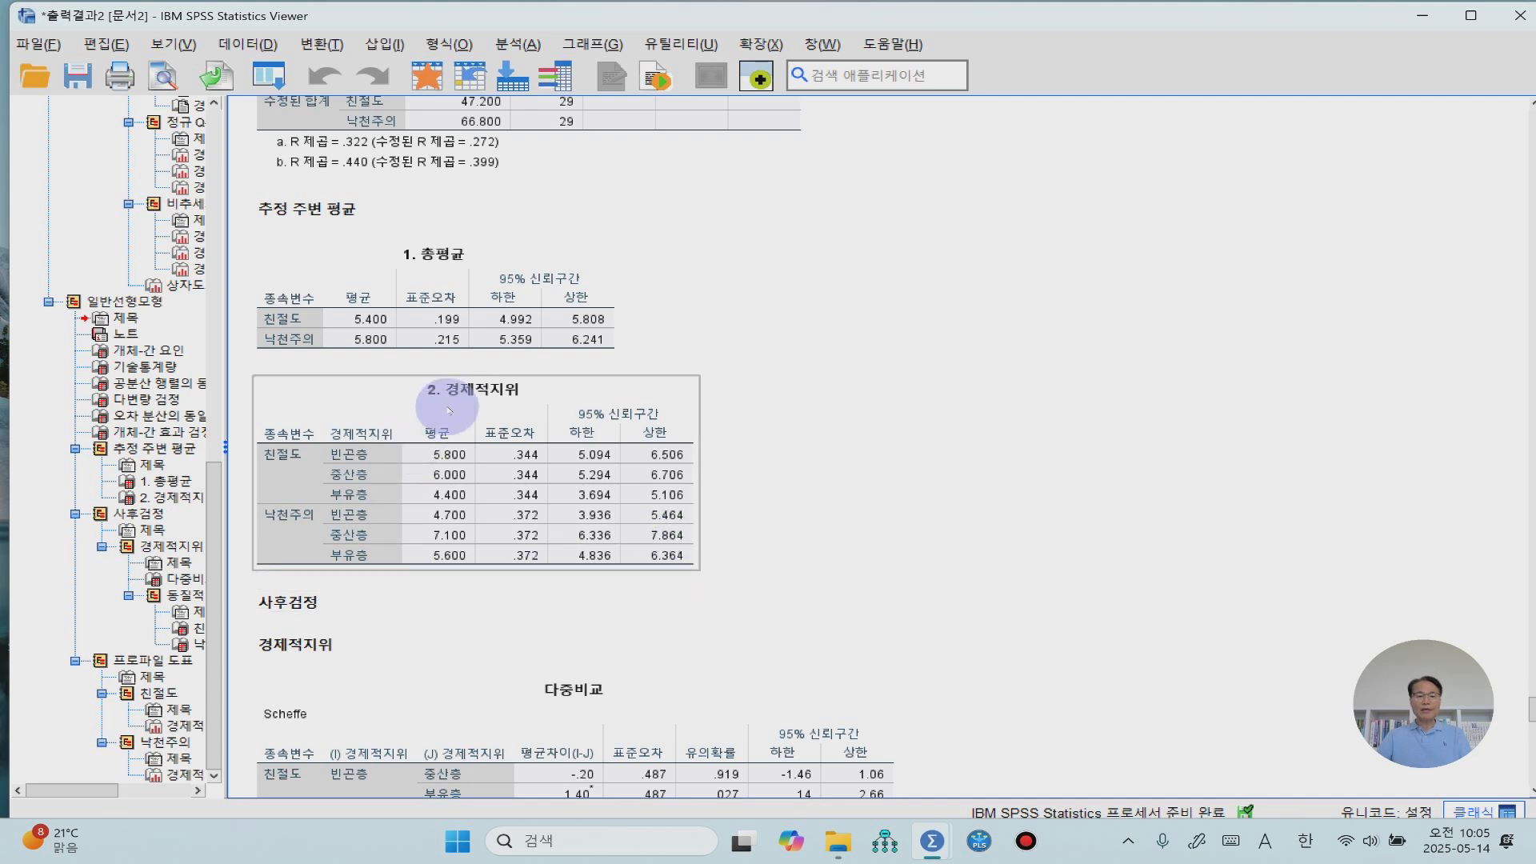
click(317, 350)
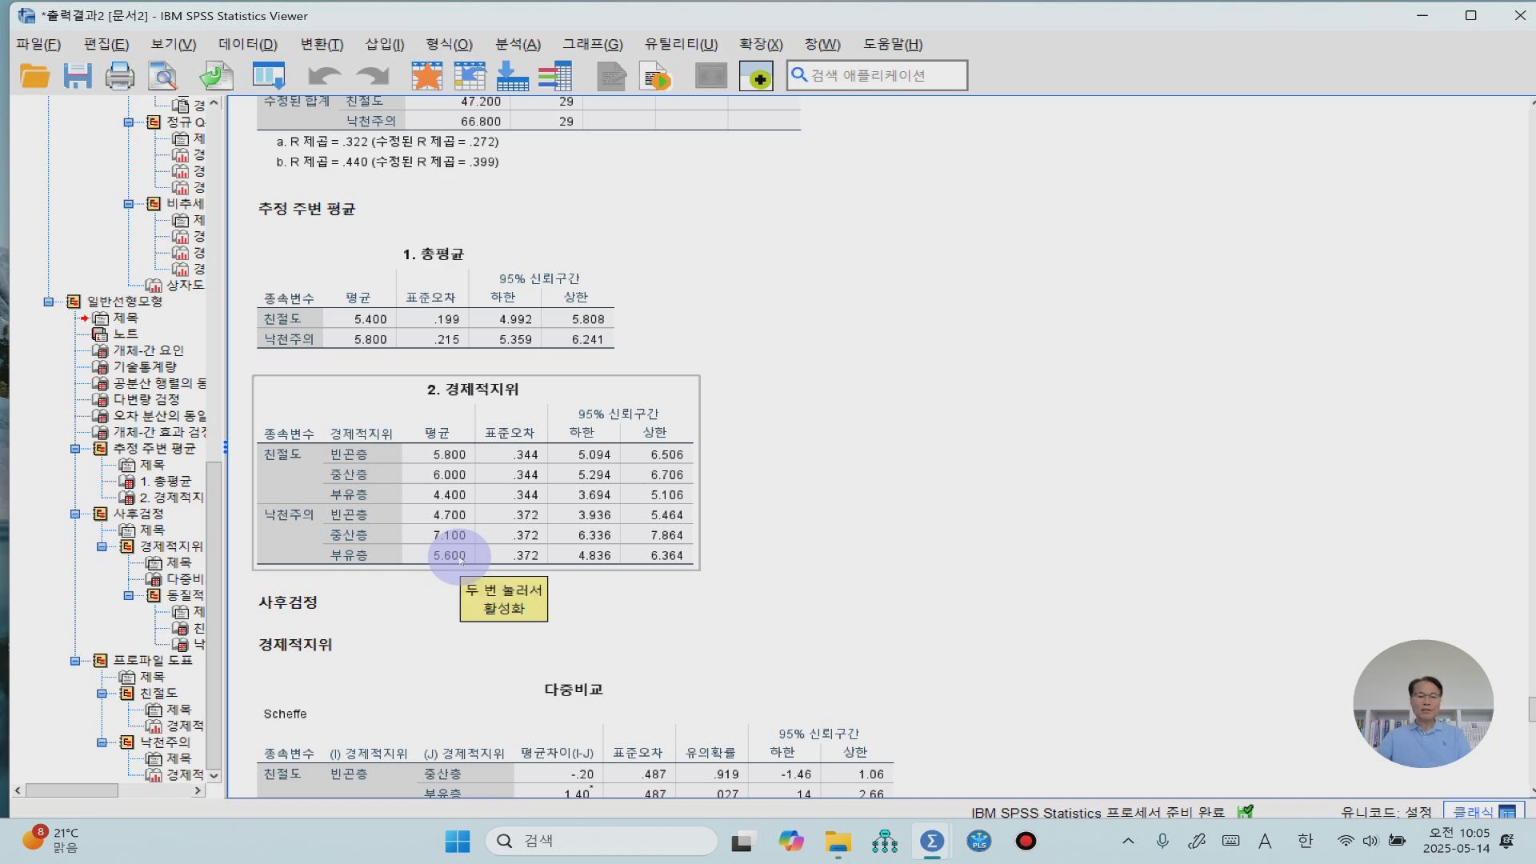
- Examine the Scheffe multiple comparisons (다중비교) of the 경제적지위 groups for 친절도 and 낙천주의
scroll(462, 560, down, 5)
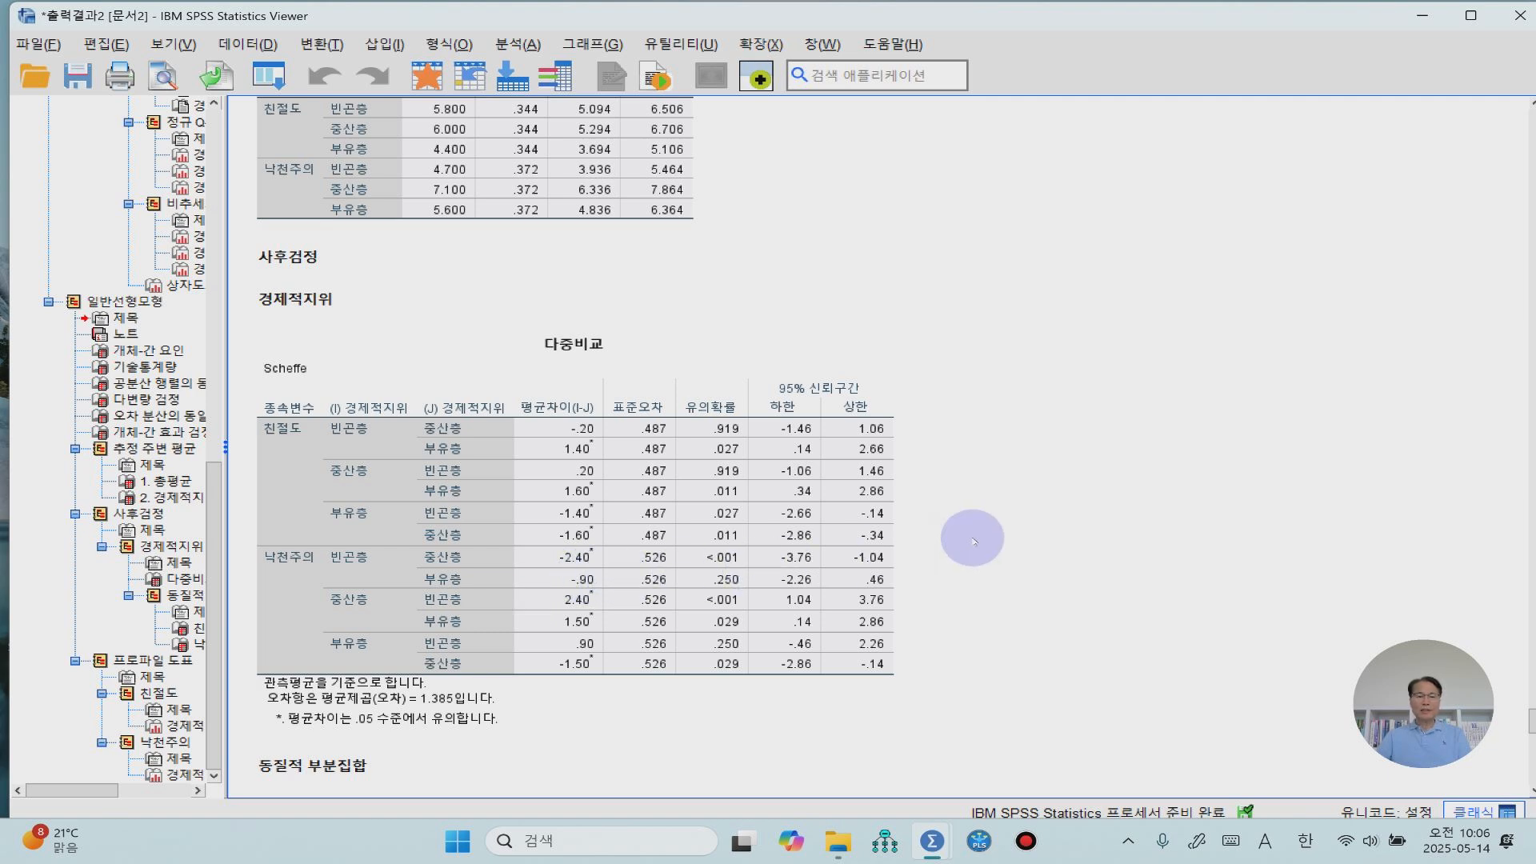
scroll(973, 541, down, 6)
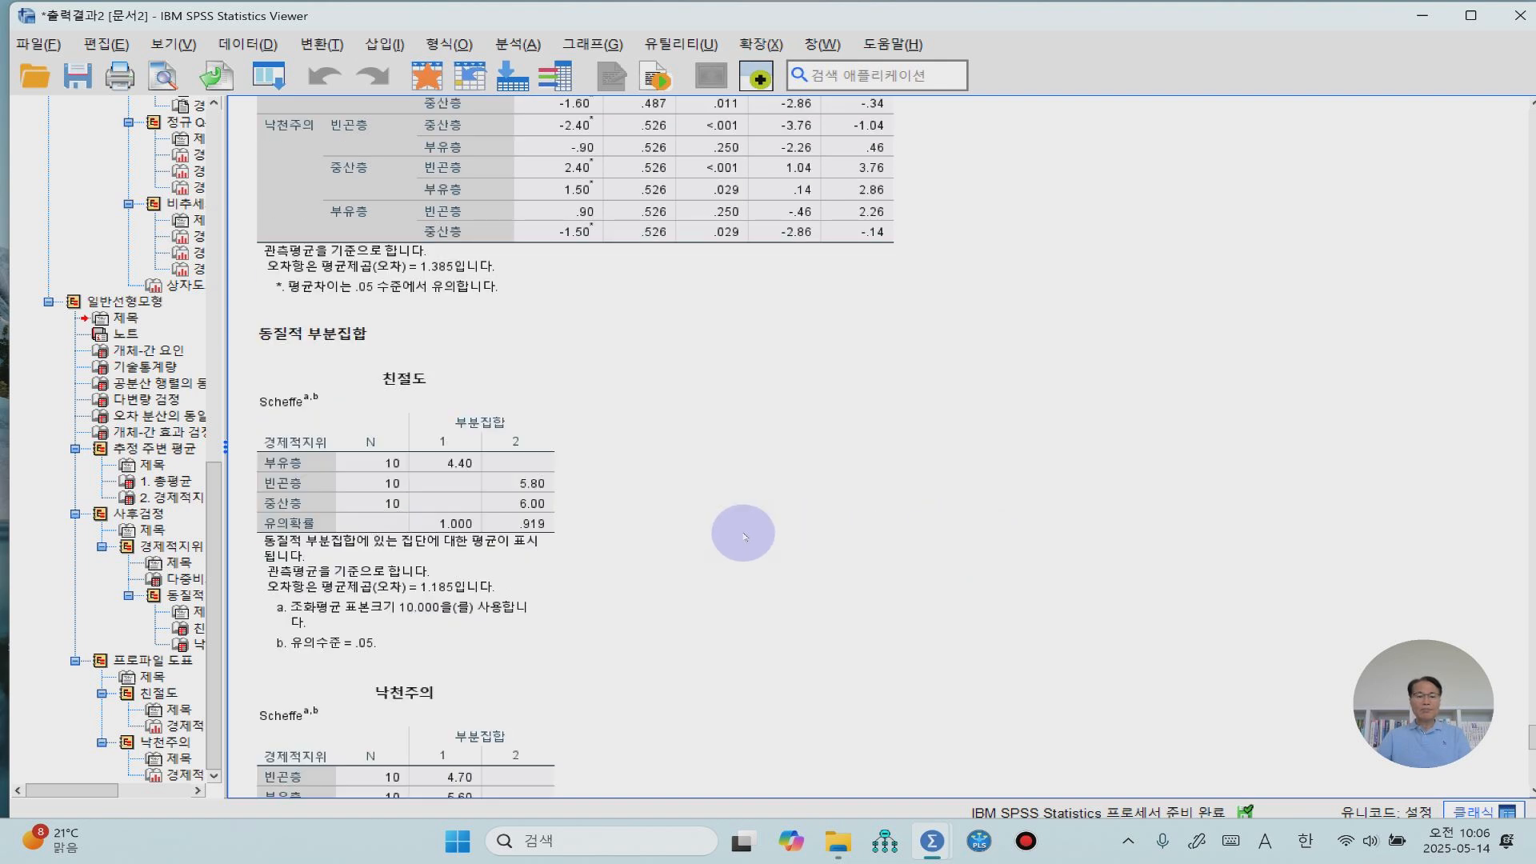
scroll(676, 445, up, 4)
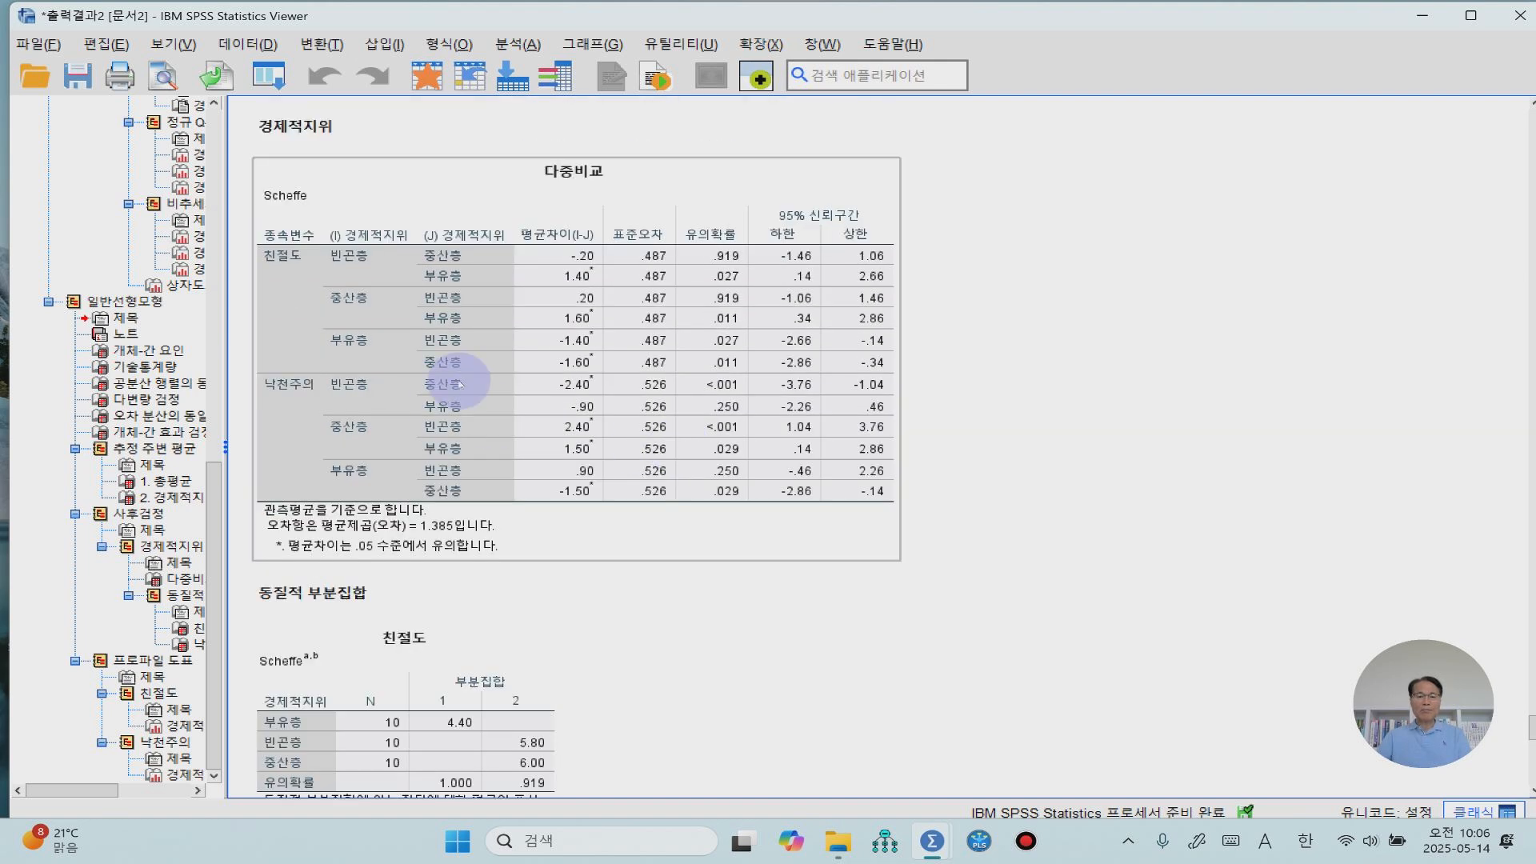
- Examine the Scheffe homogeneous subsets (동질적 부분집합) for 친절도 and for 낙천주의
scroll(562, 575, down, 3)
click(521, 616)
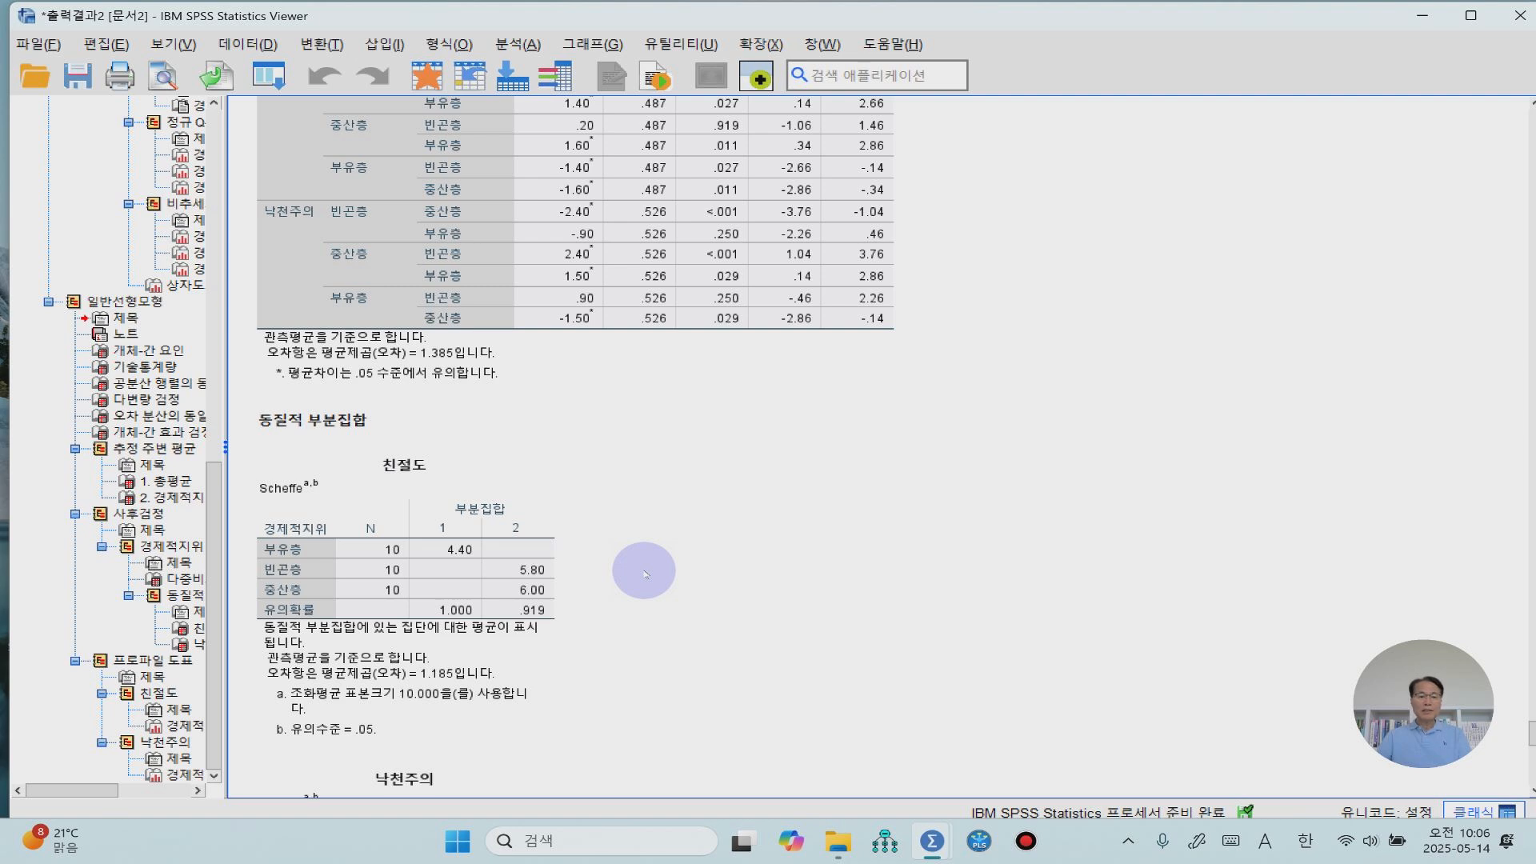
scroll(644, 573, down, 3)
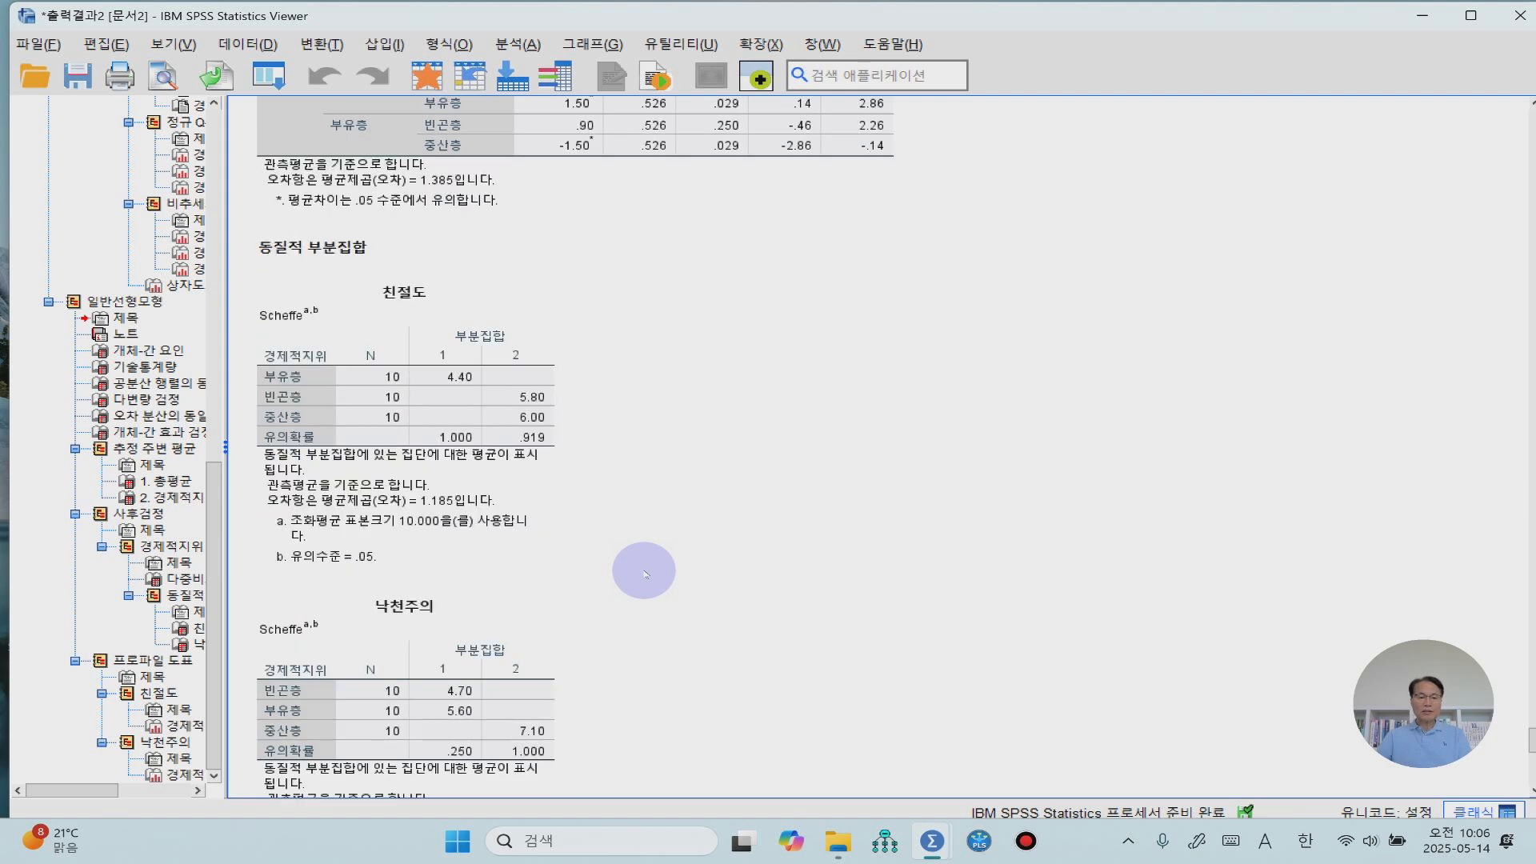
click(534, 630)
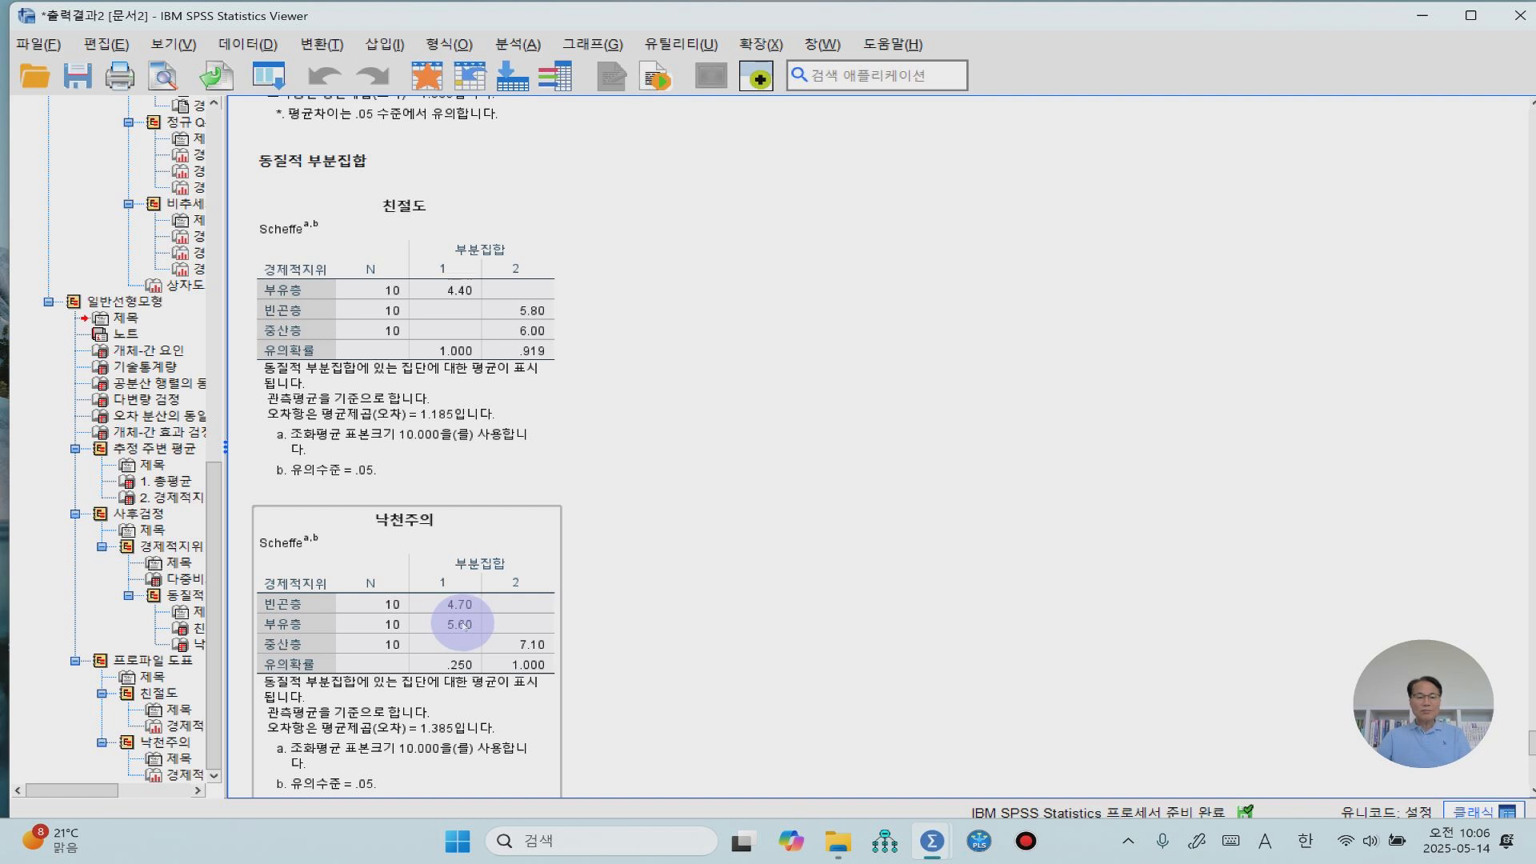
click(1036, 573)
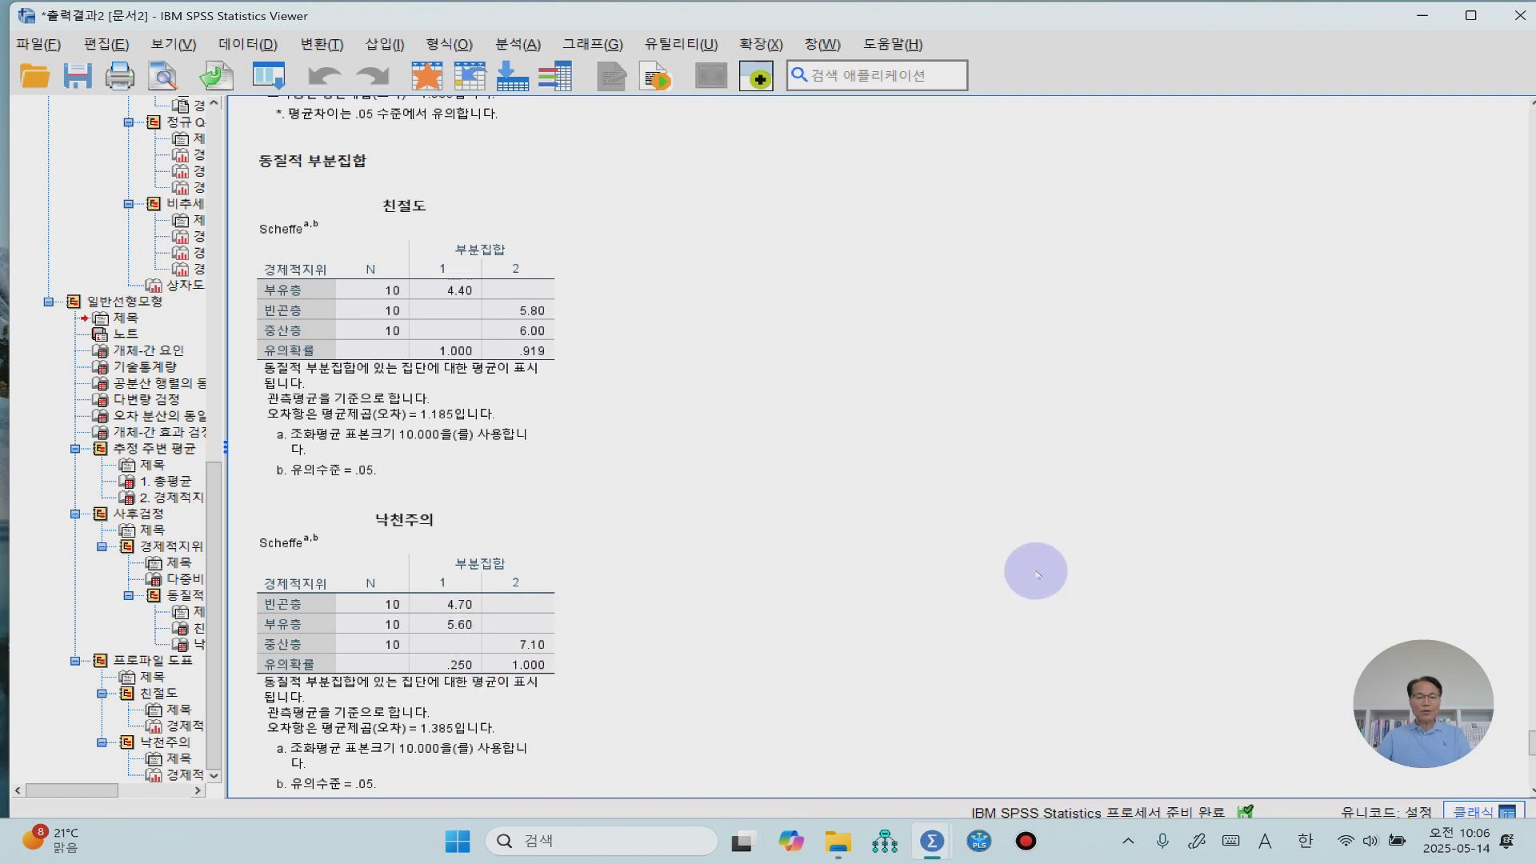
click(516, 582)
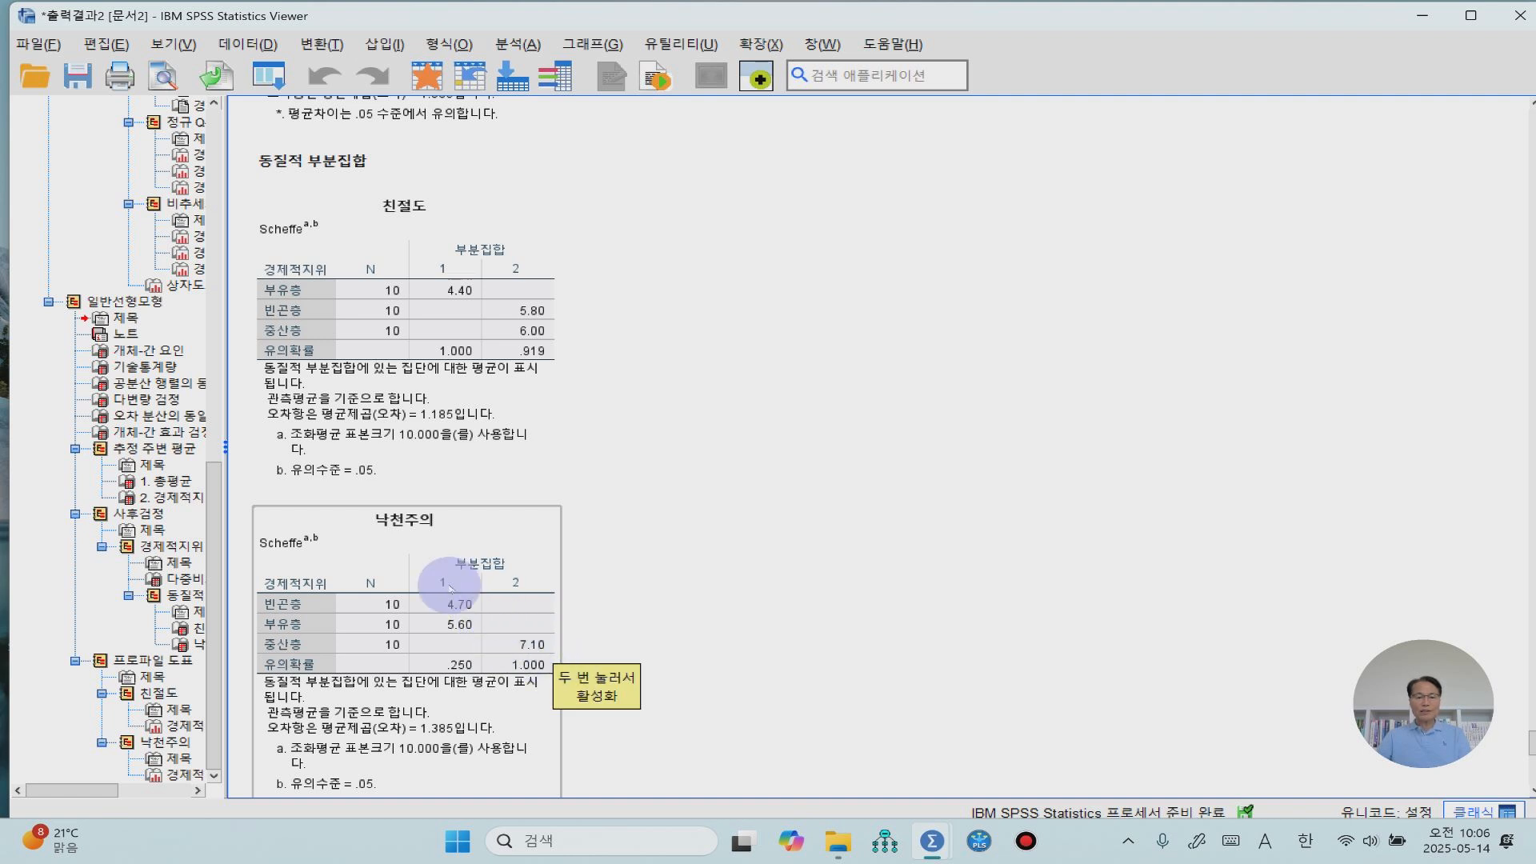
click(959, 487)
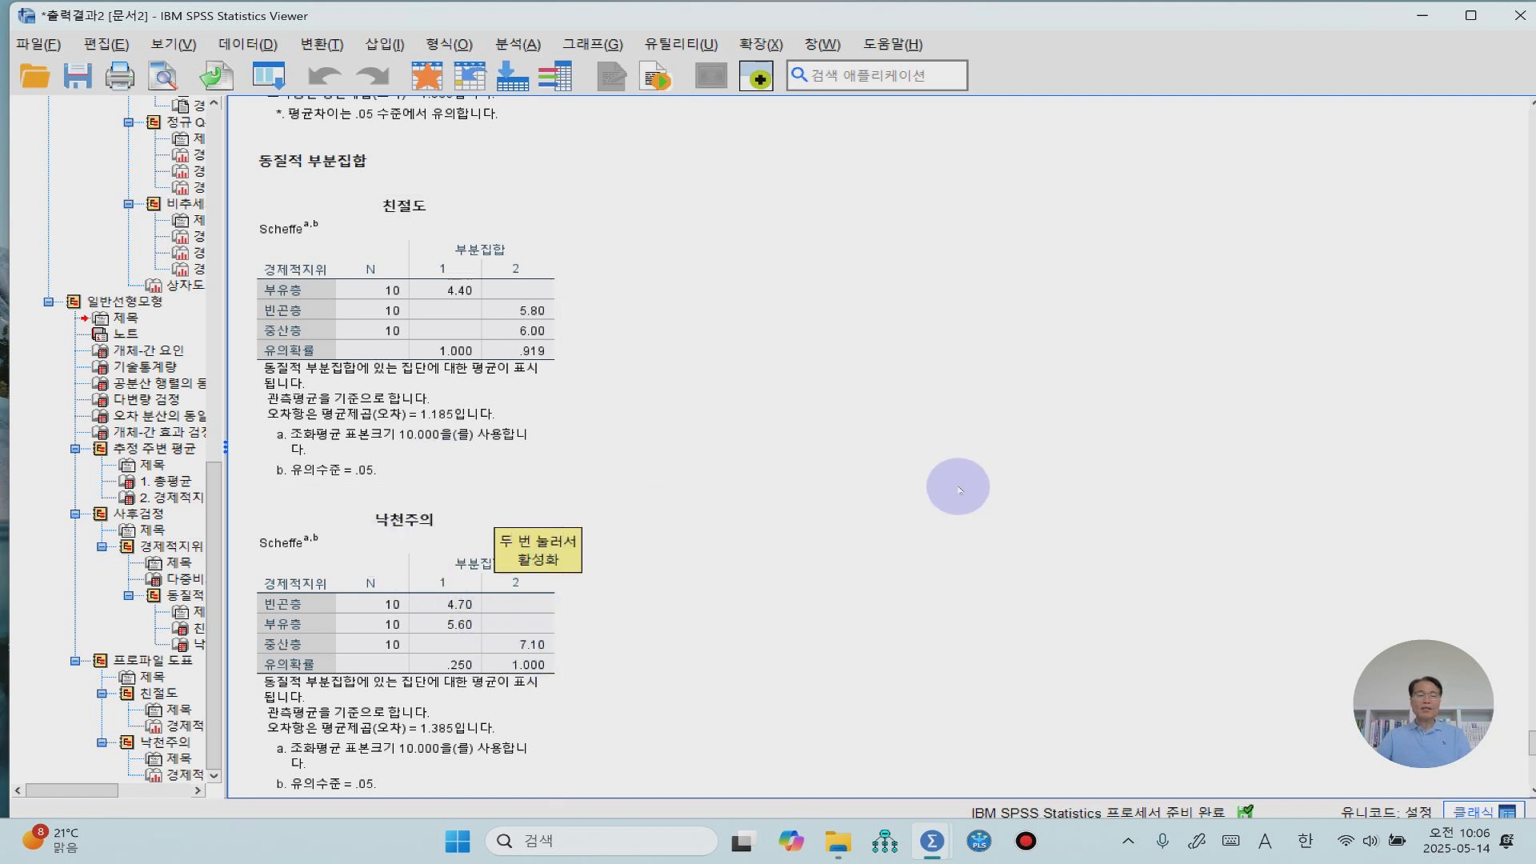
- Examine the profile plots (프로파일 도표) of the estimated marginal means for 친절도 and 낙천주의
scroll(958, 488, down, 3)
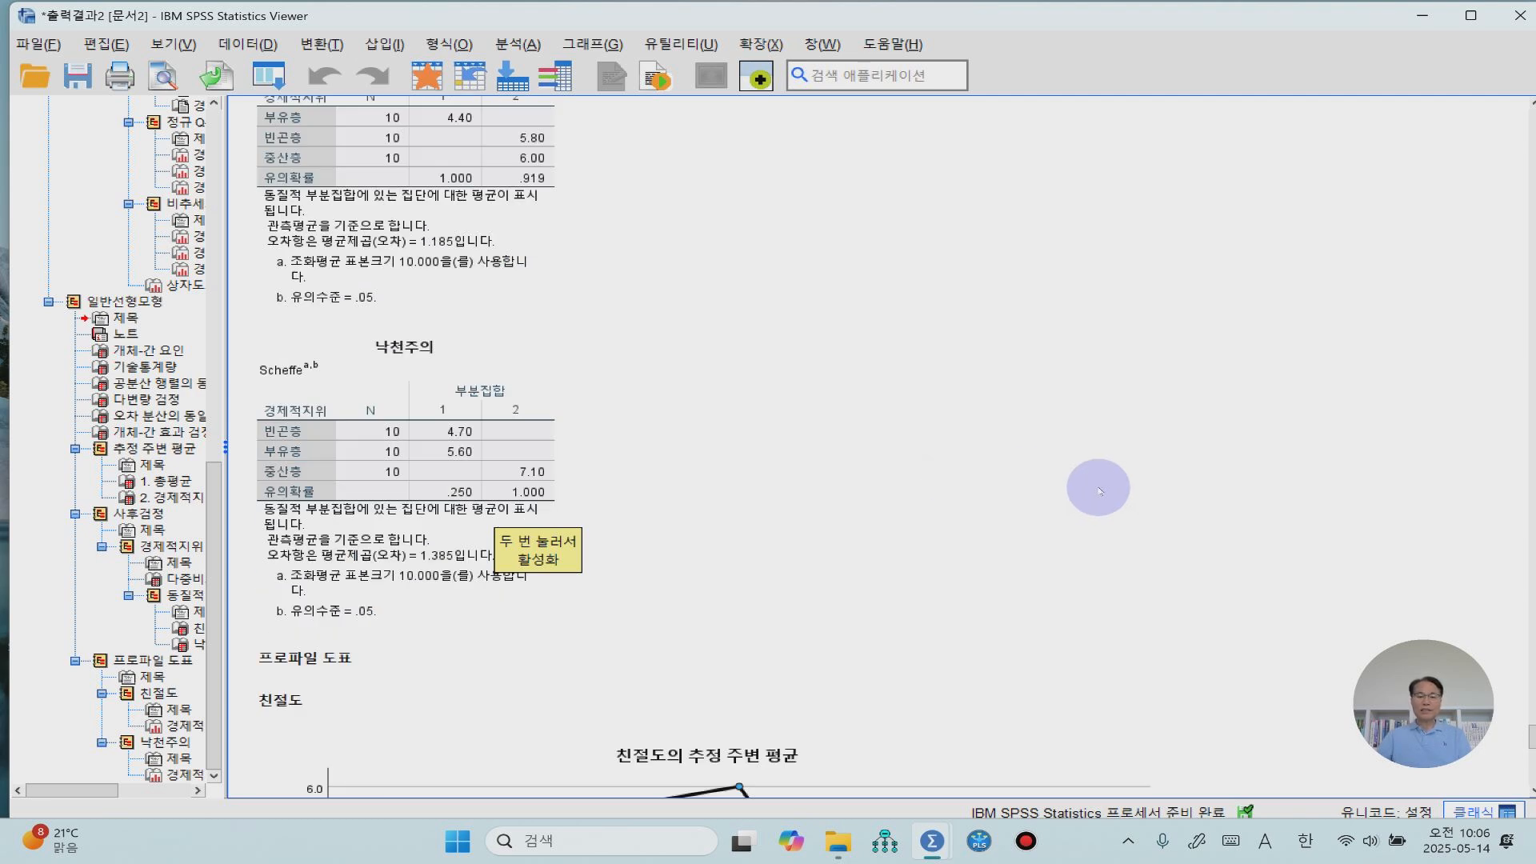
scroll(1100, 490, down, 3)
scroll(1100, 490, down, 9)
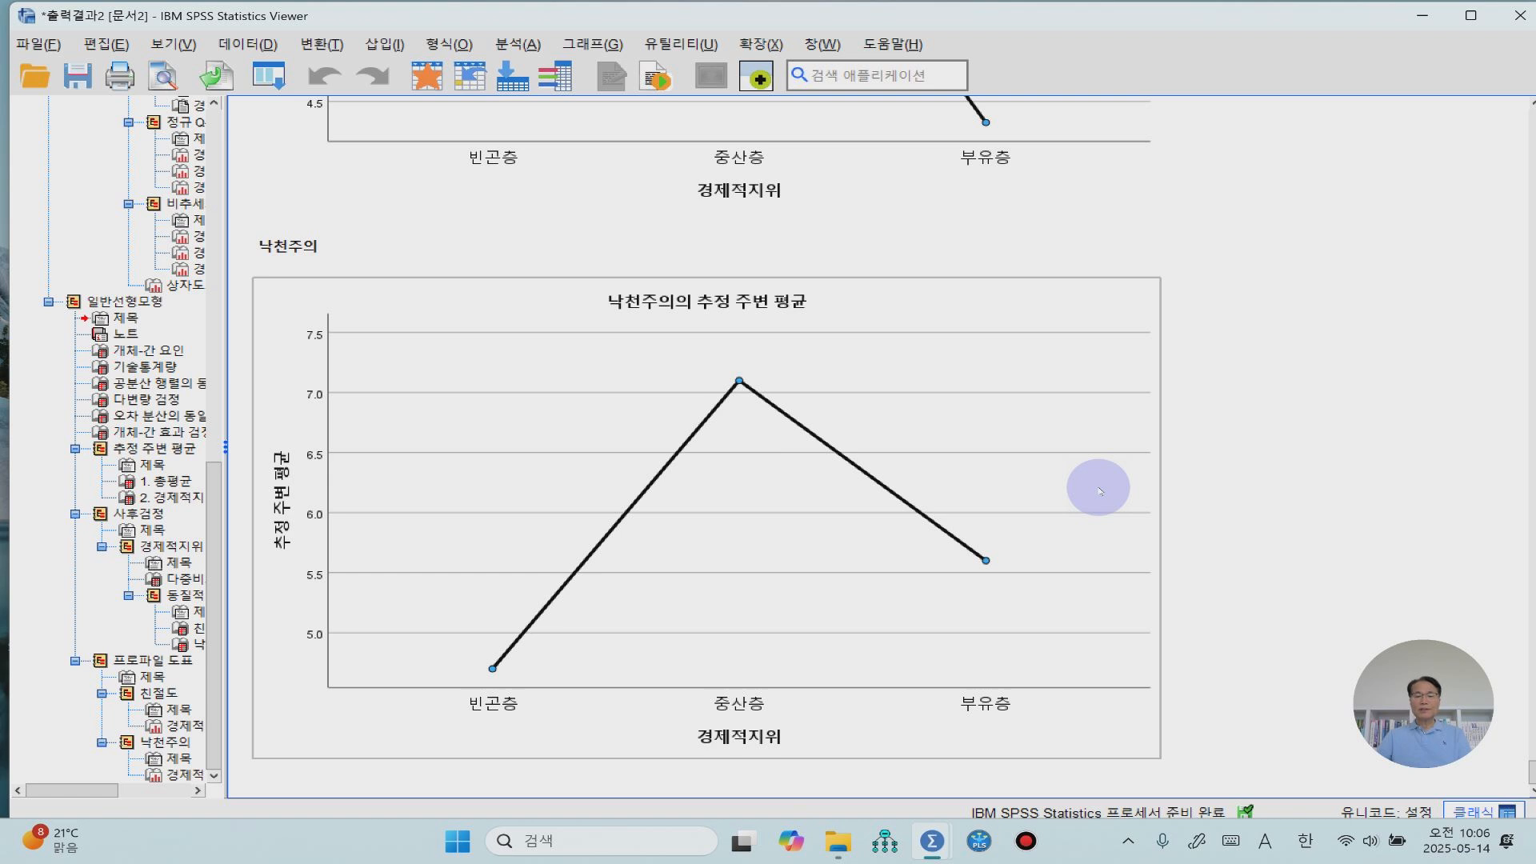
scroll(1099, 491, up, 2)
scroll(1099, 491, up, 2)
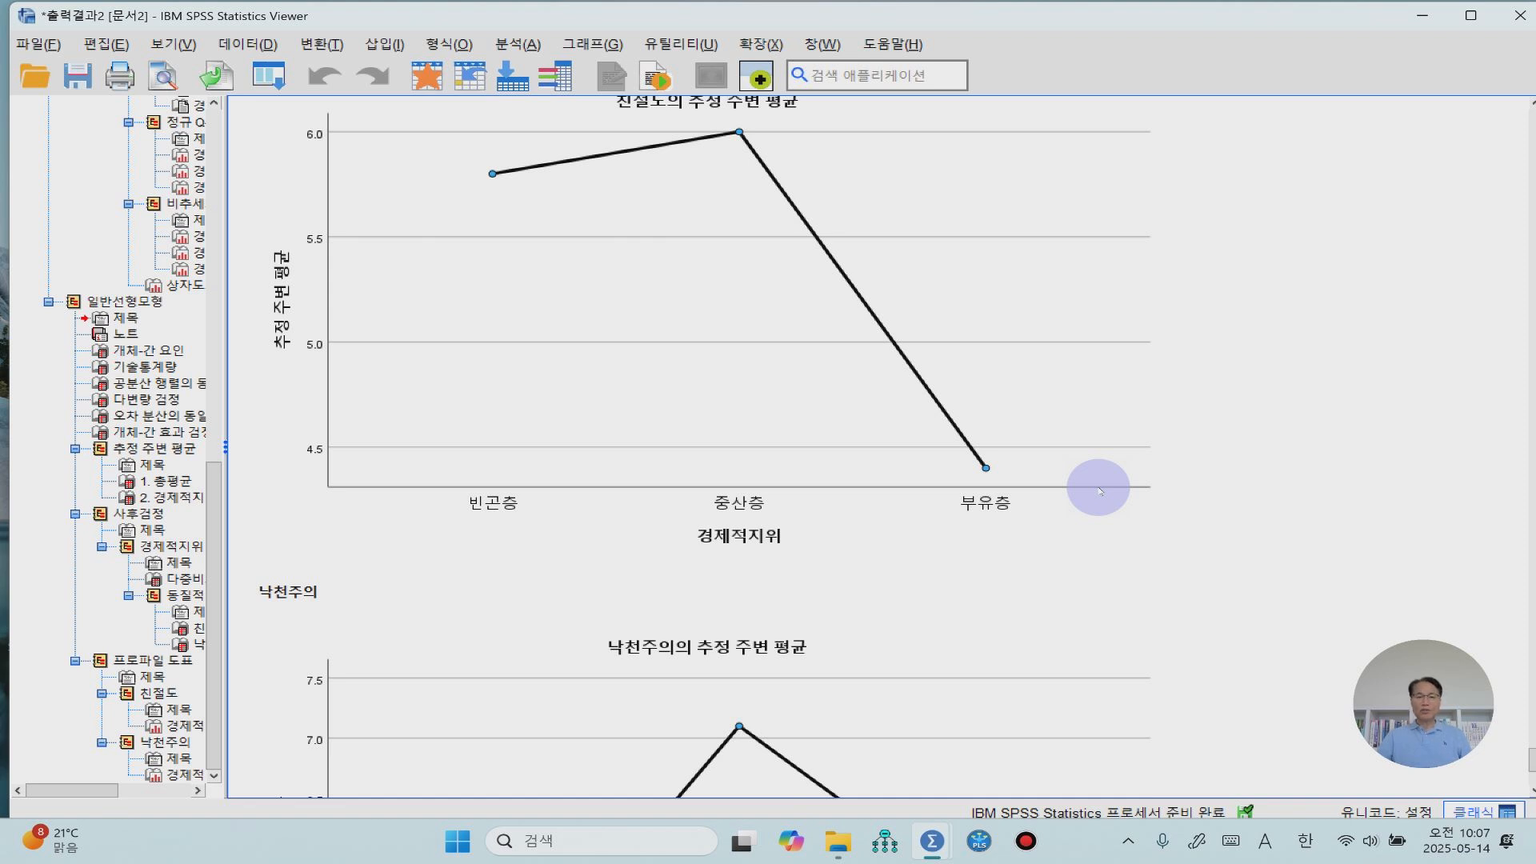
scroll(1099, 490, down, 3)
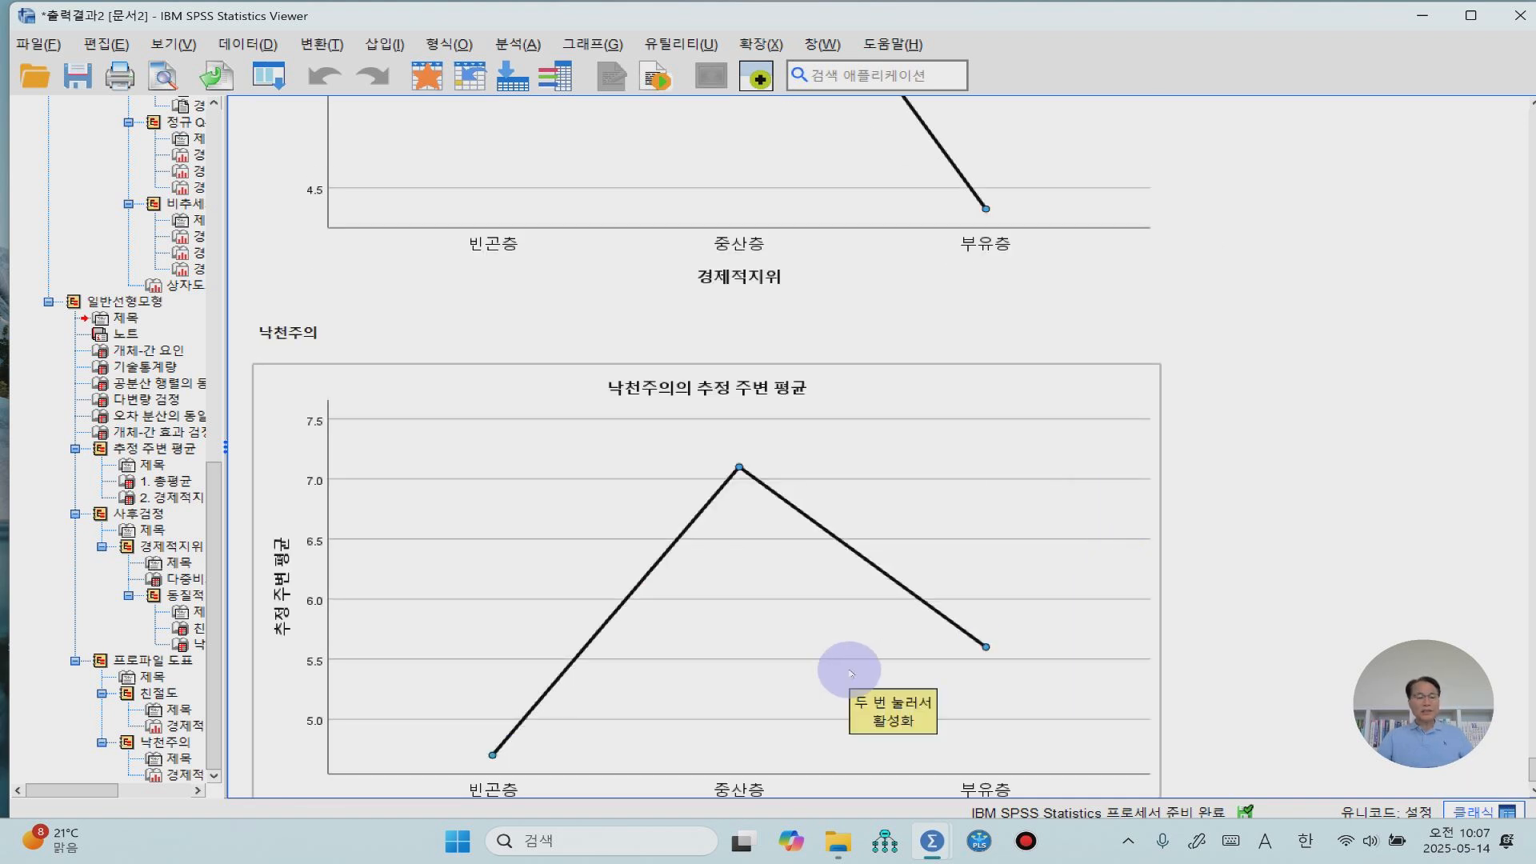
scroll(851, 673, down, 1)
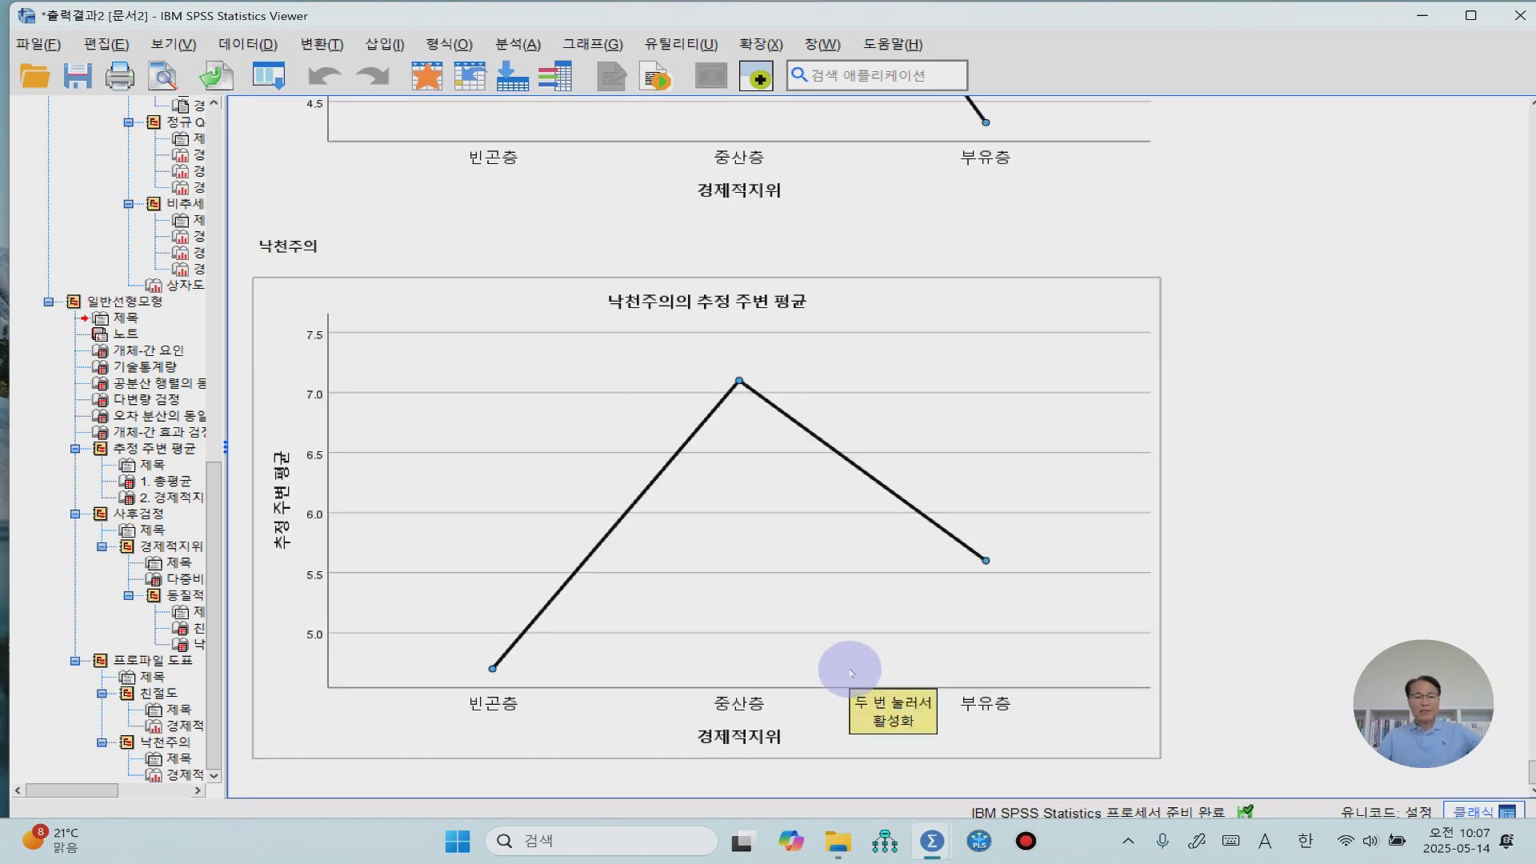
- Open the data file 제16장 이원다변량분산분석 데이터.sav from the SPSS 분석 데이터 folder
click(37, 45)
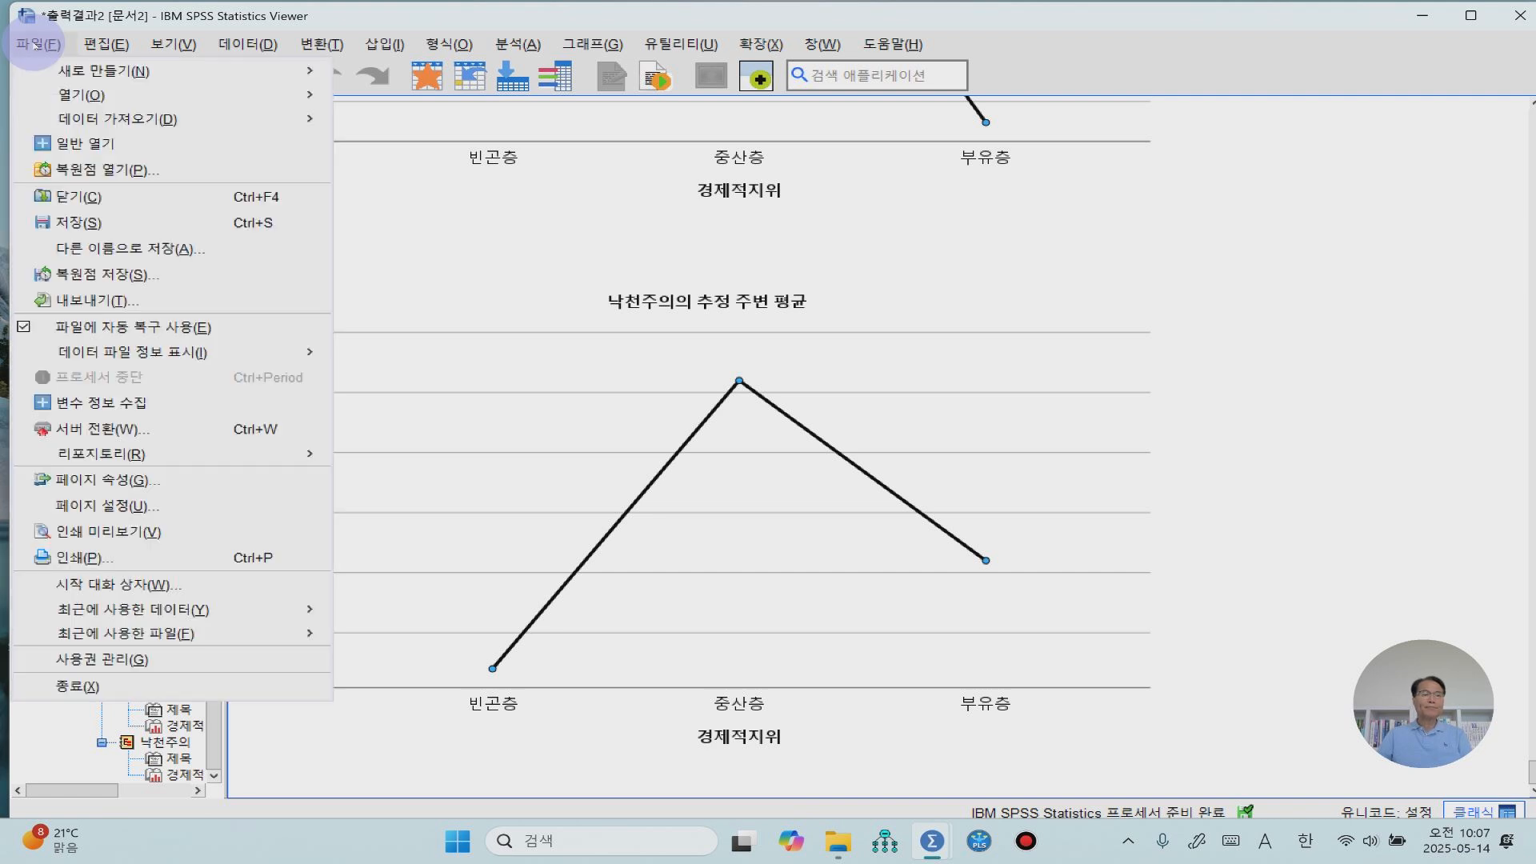
mouse_move(51, 94)
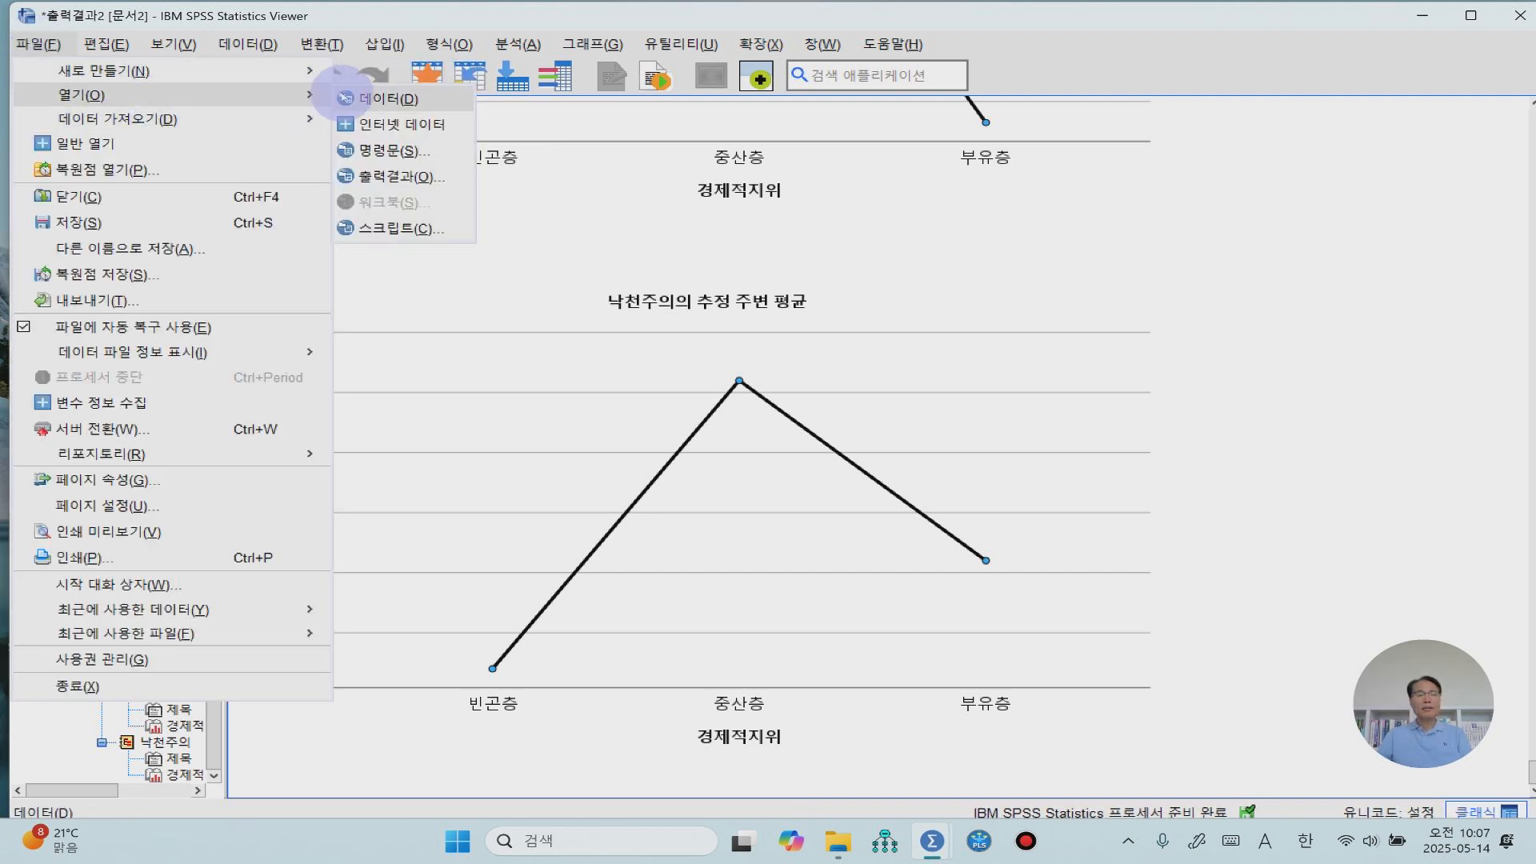
click(390, 100)
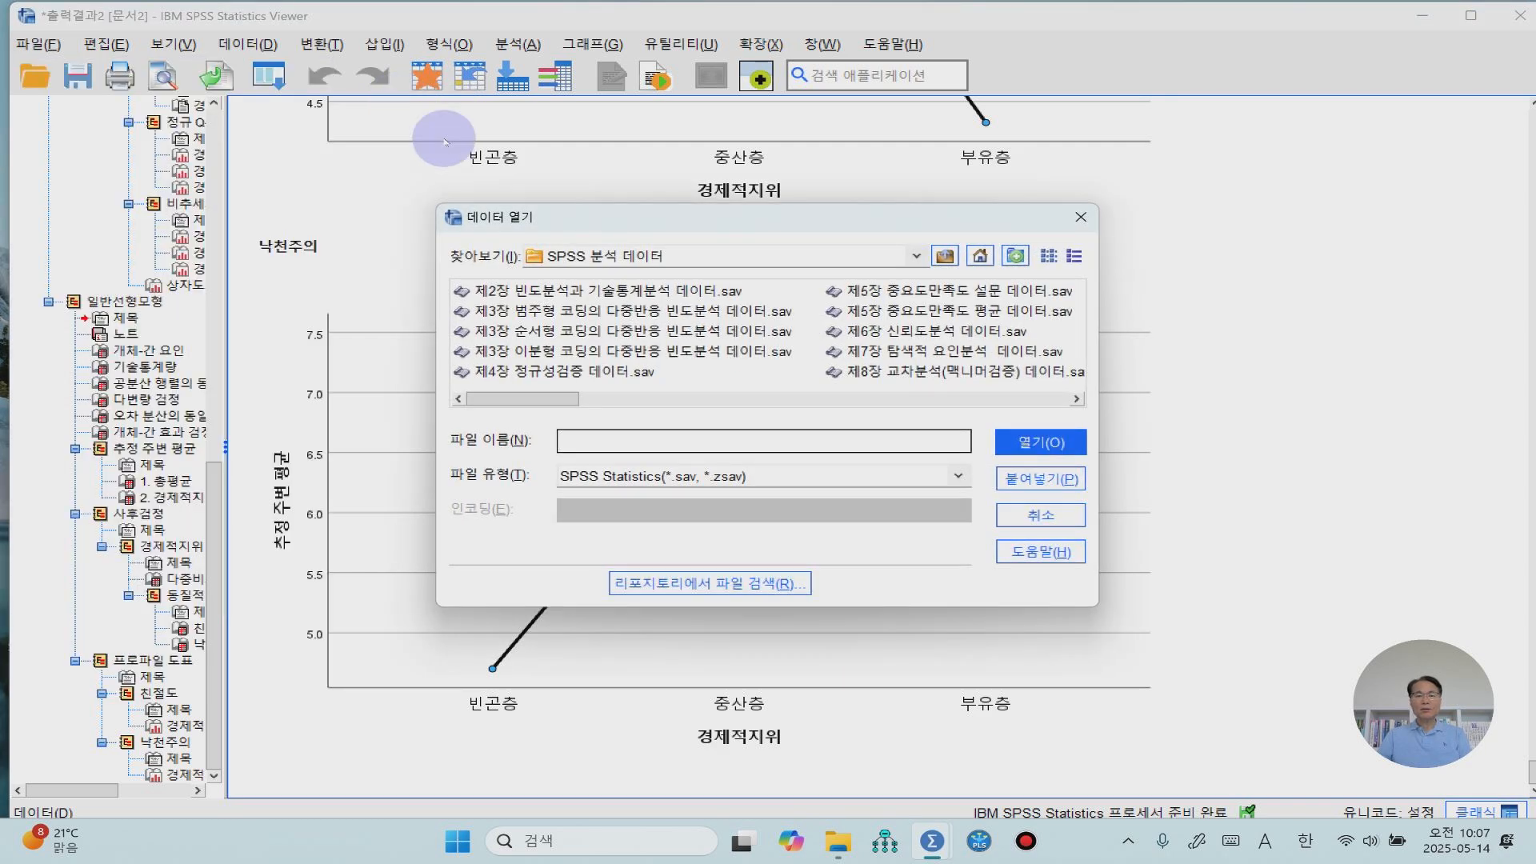
drag(529, 398, 872, 412)
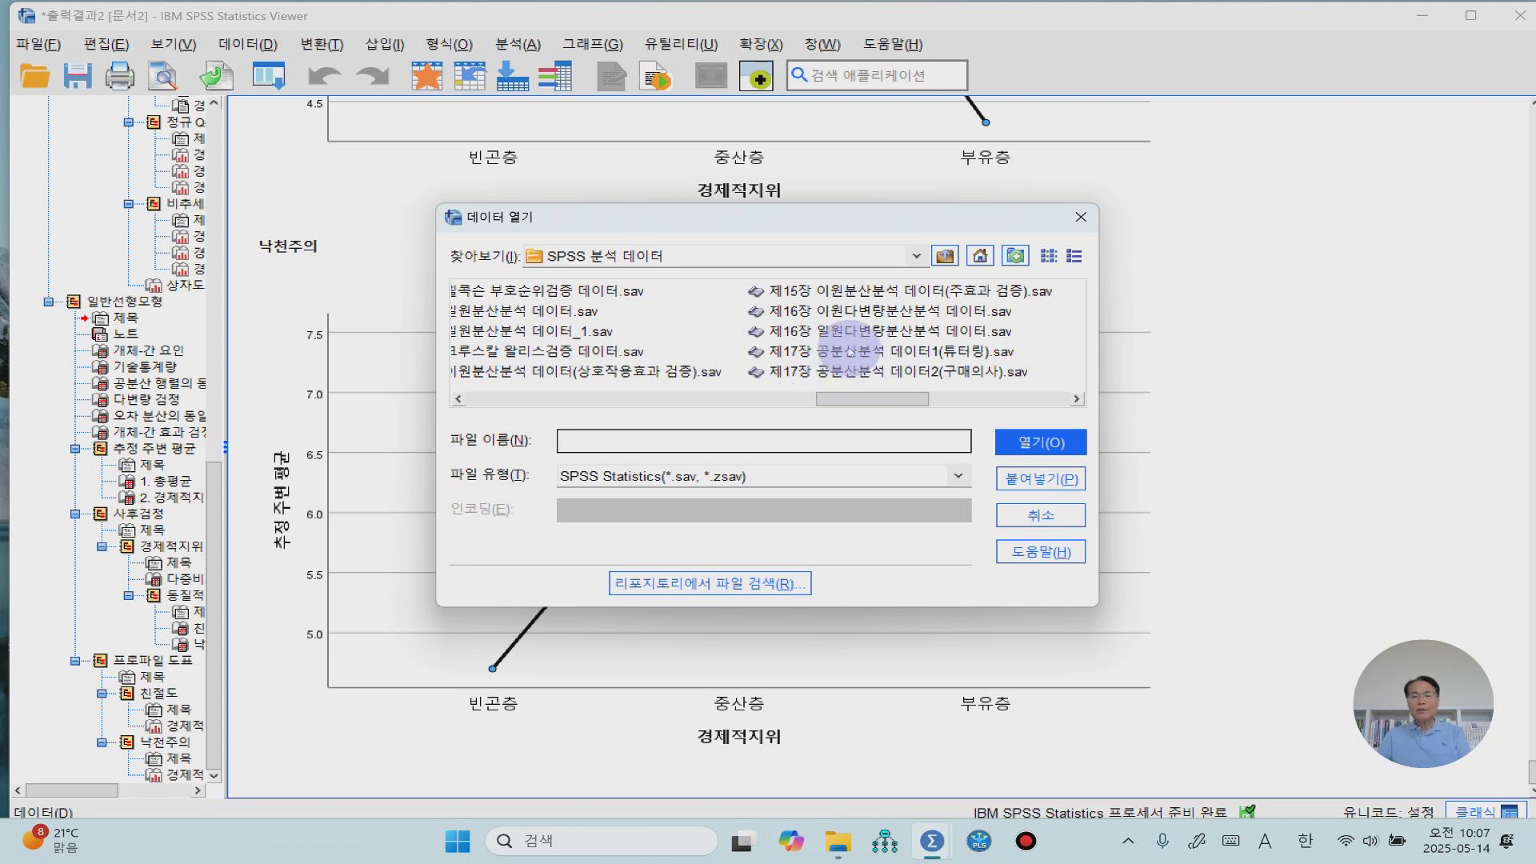
click(860, 310)
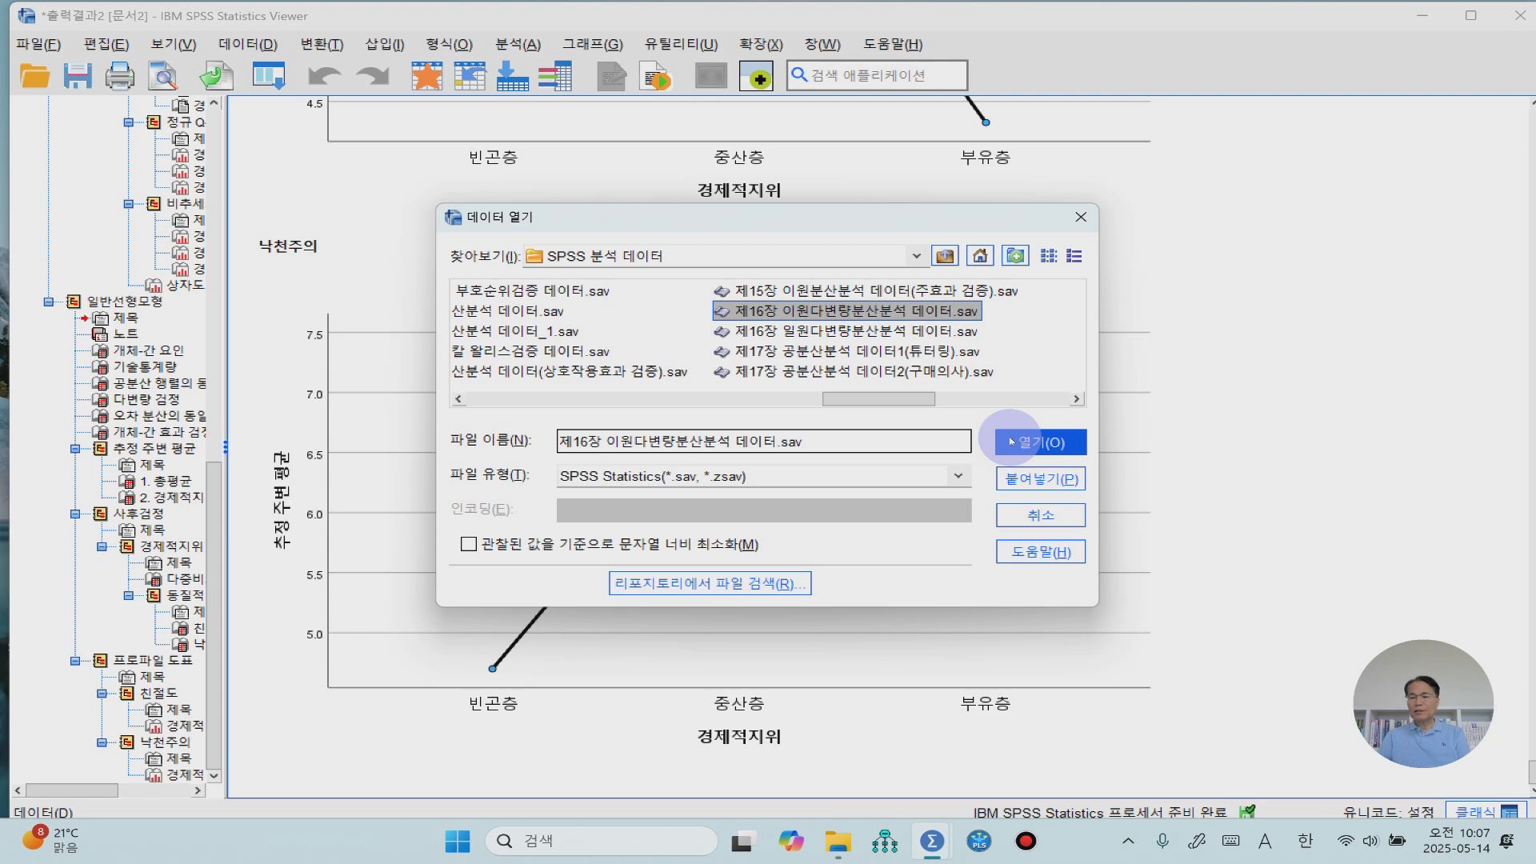
click(1012, 441)
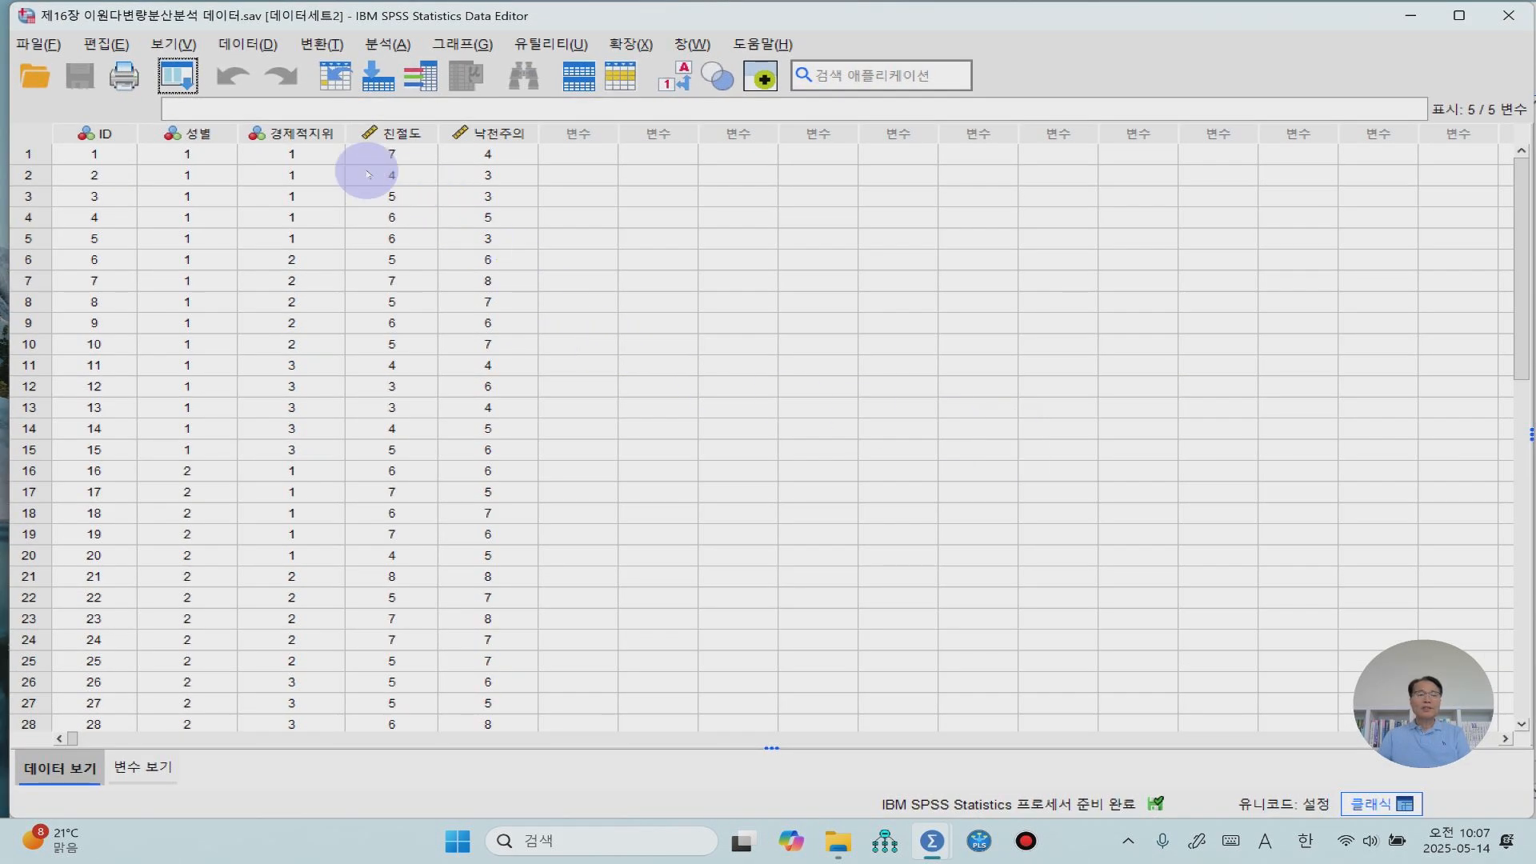
- Review the factor columns 성별 and 경제적지위 and the dependent variable columns 친절도 and 낙천주의 in the data
click(210, 134)
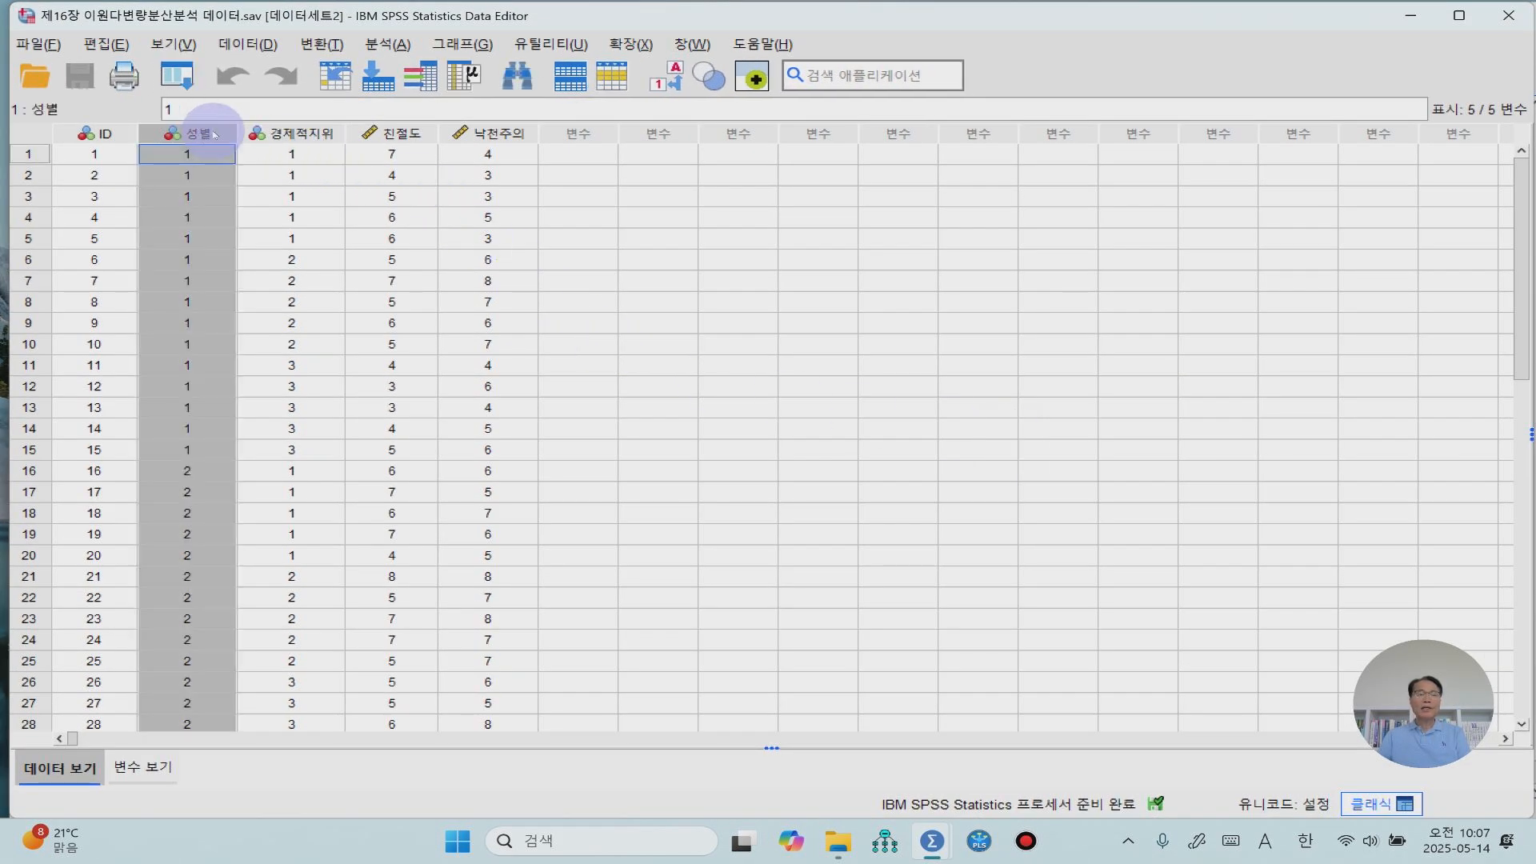
click(290, 134)
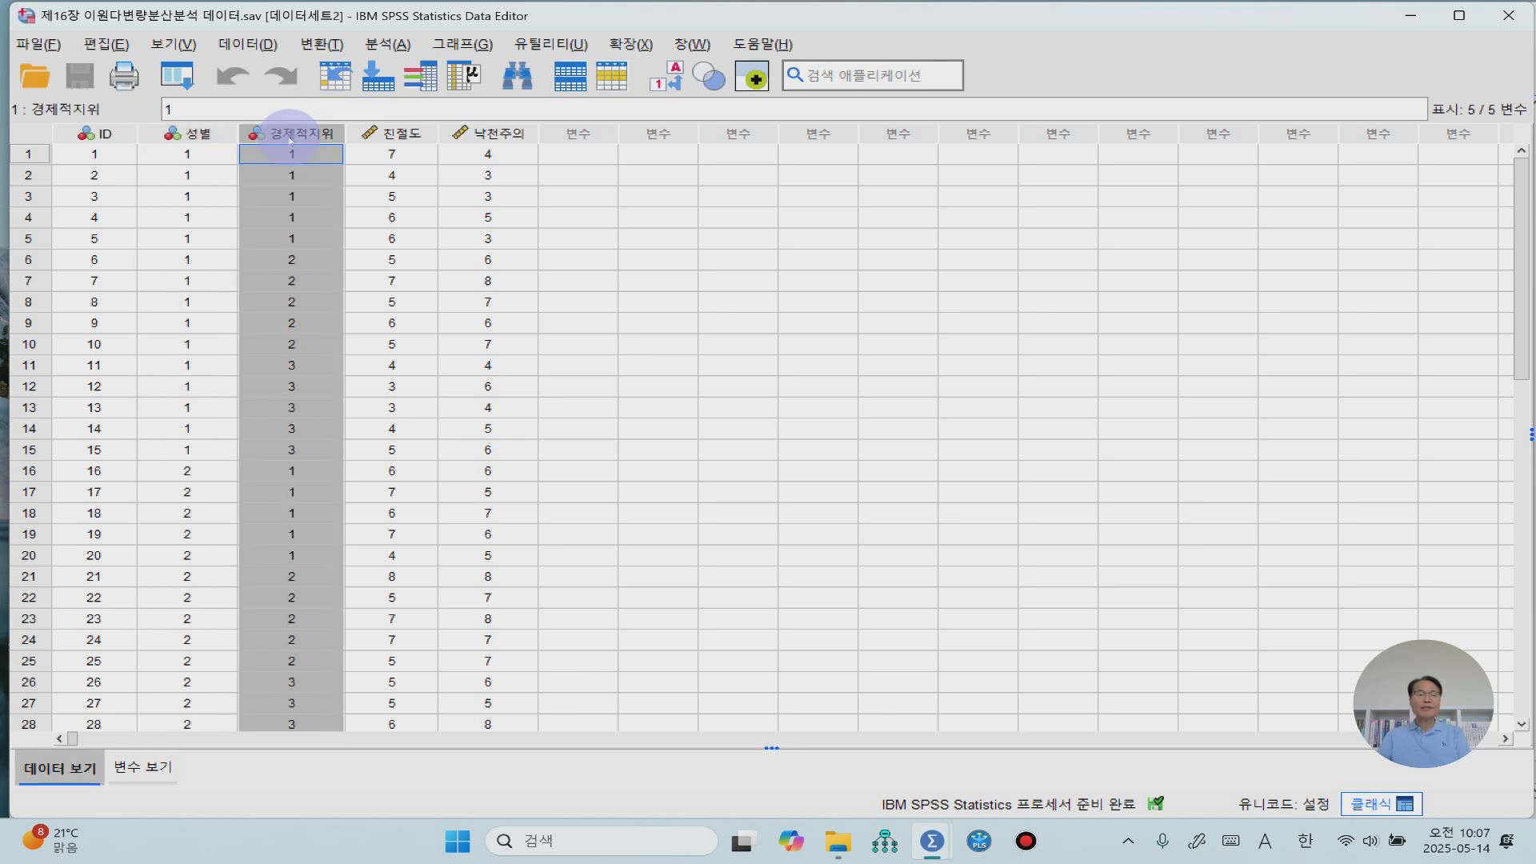
click(198, 132)
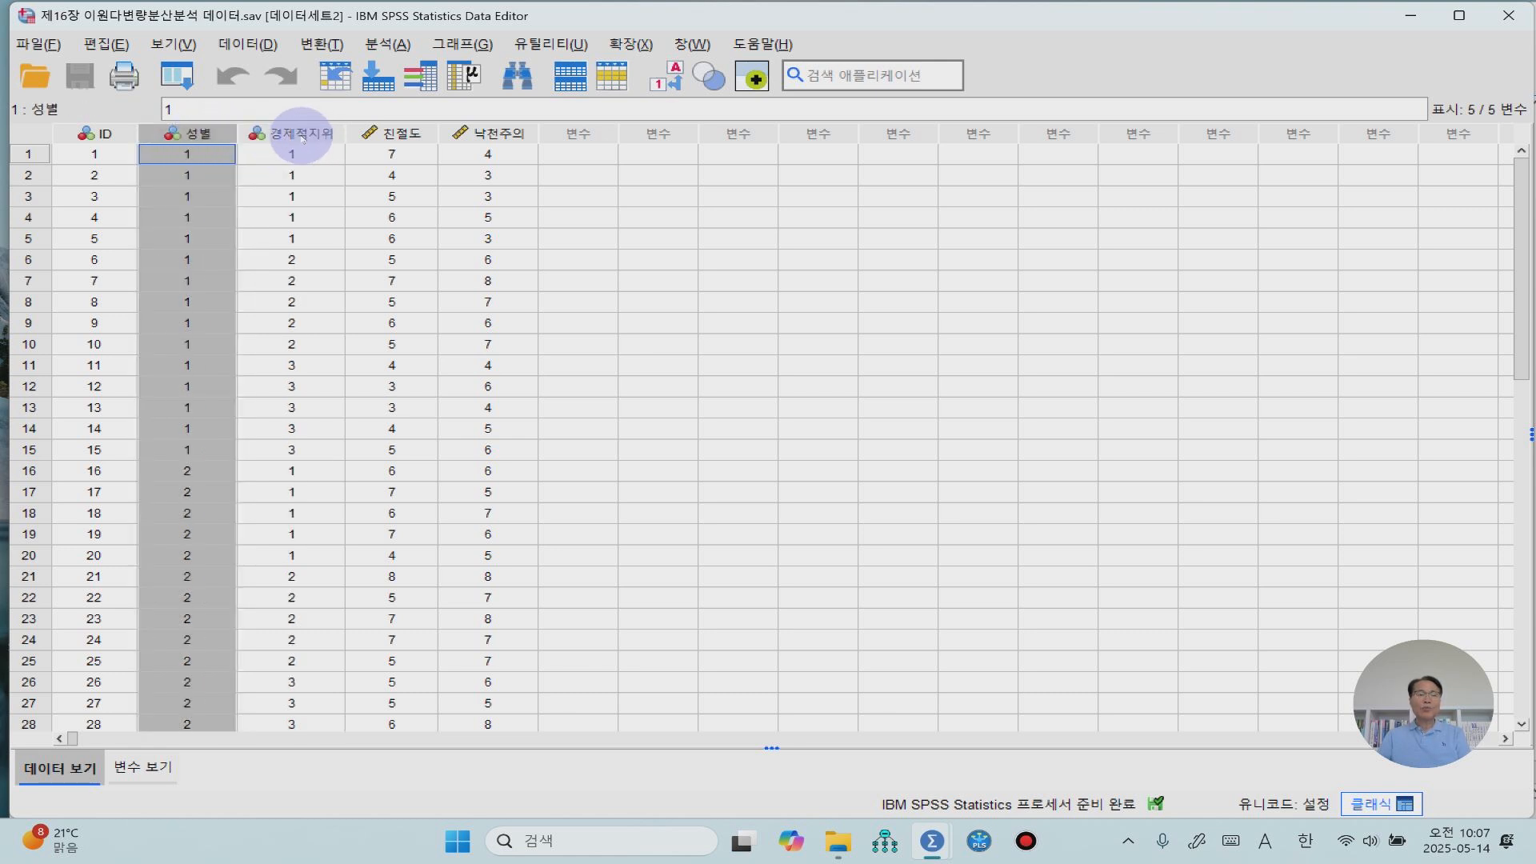
click(303, 136)
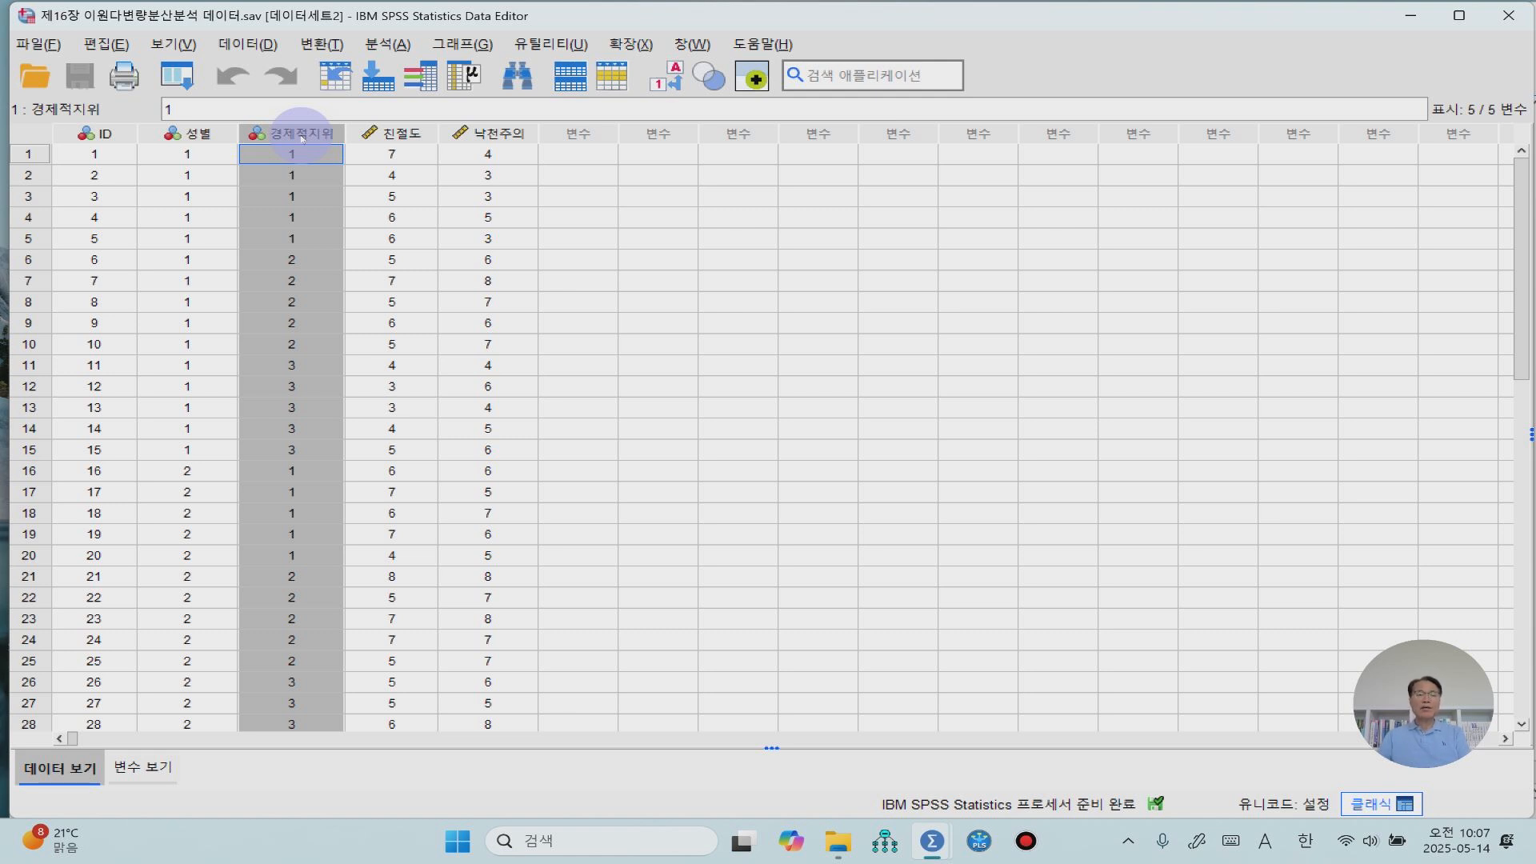
click(388, 133)
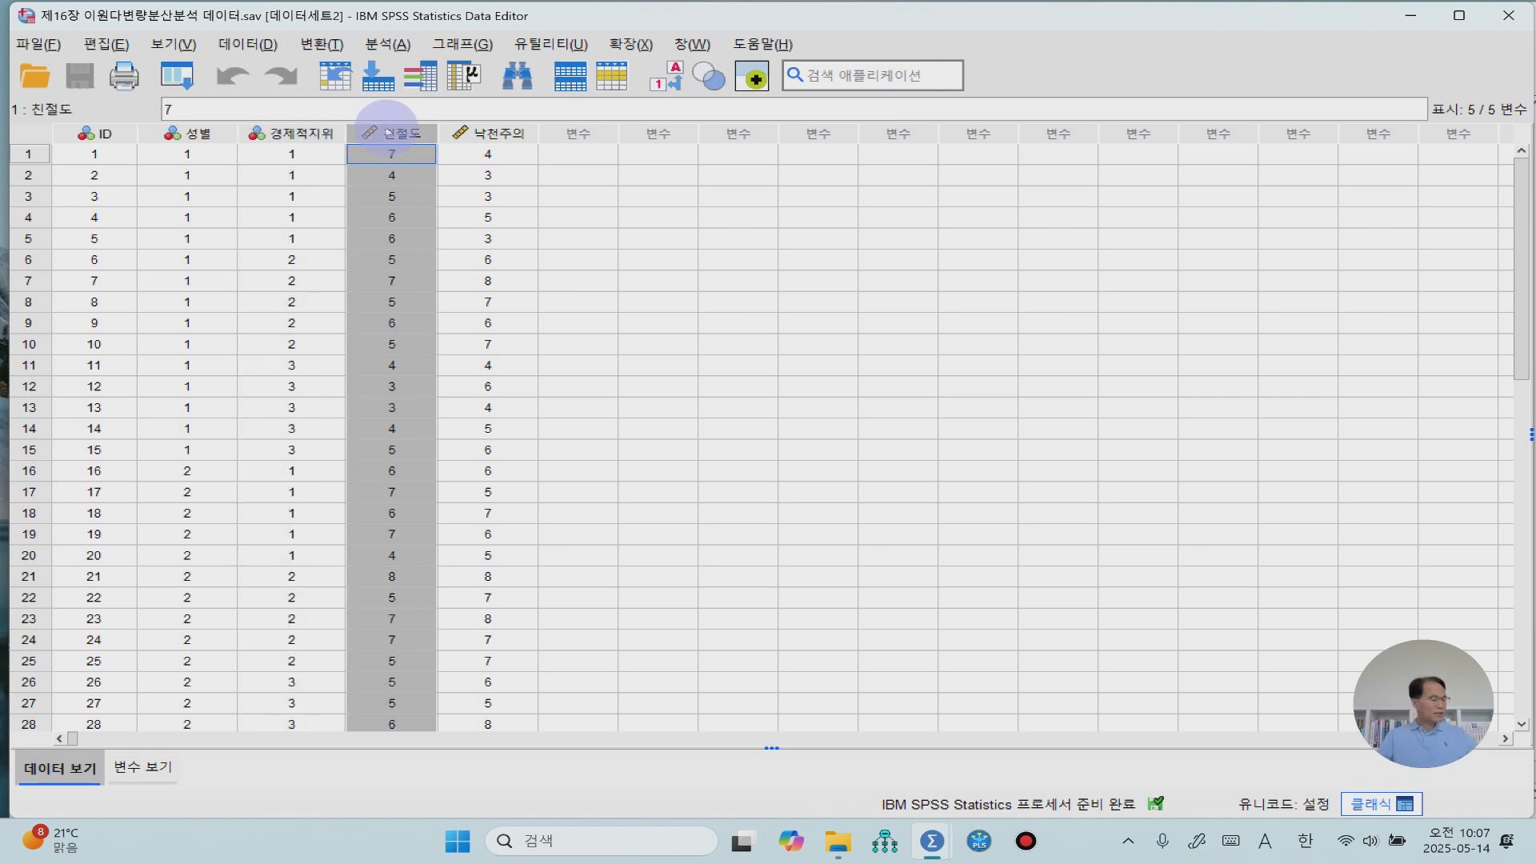
shift+click(469, 136)
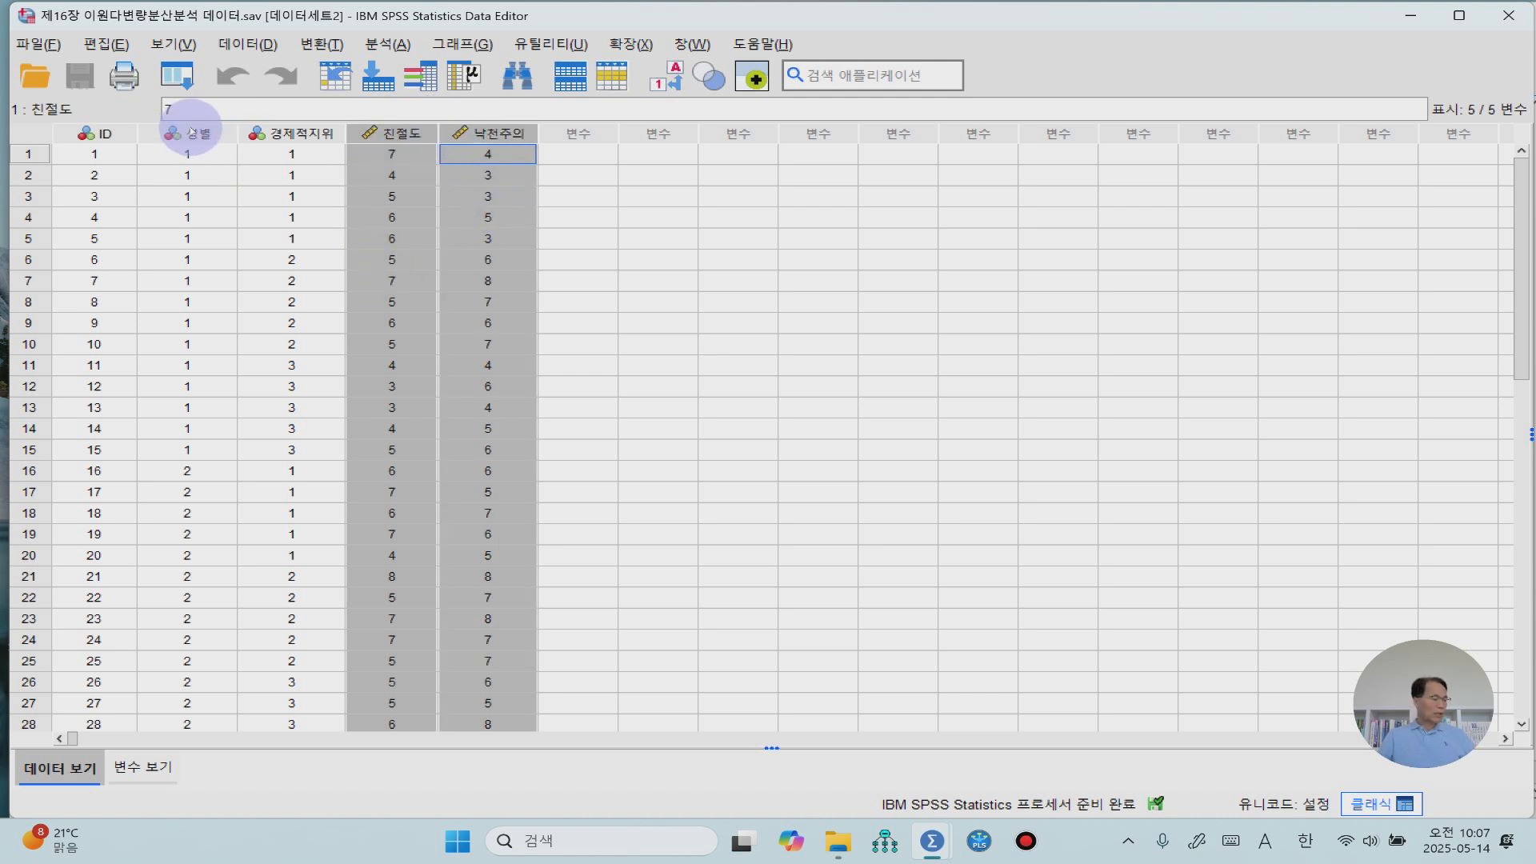
click(189, 132)
click(292, 135)
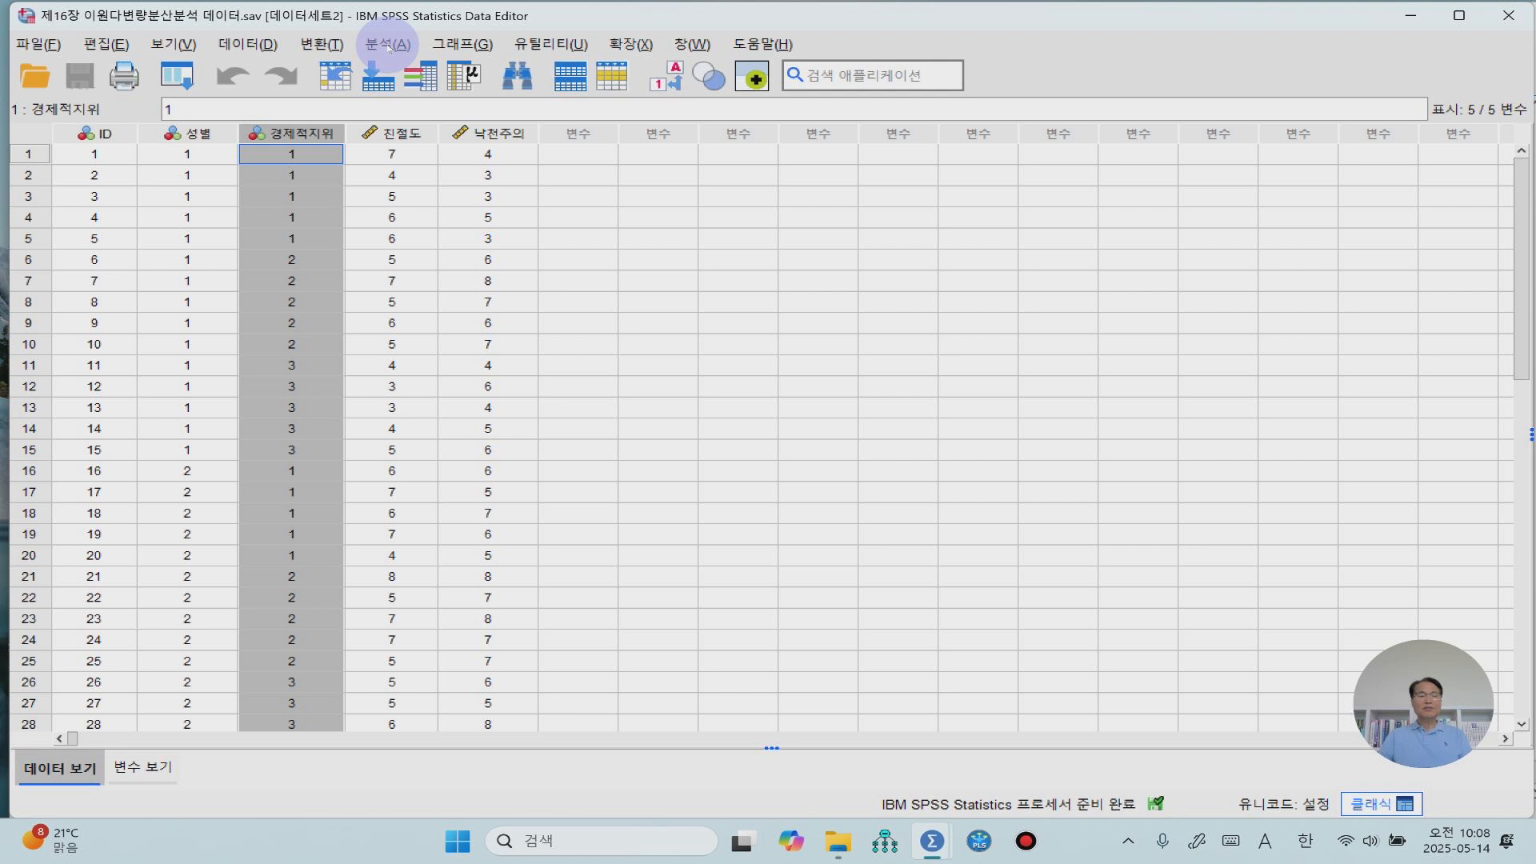
- Run a bivariate Pearson correlation of 친절도 and 낙천주의, showing only the lower triangle of the matrix
click(388, 44)
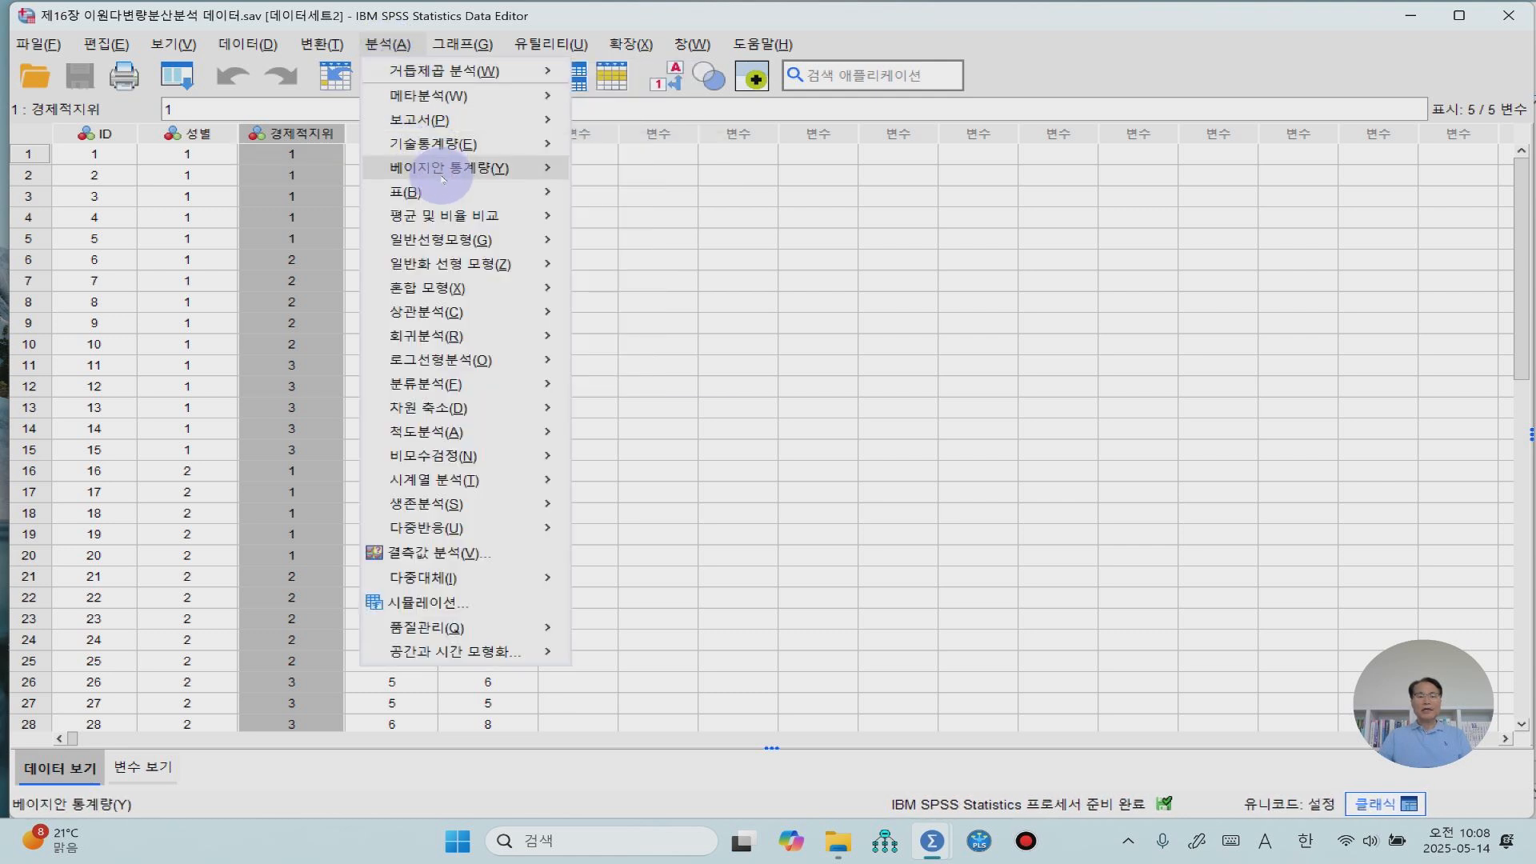
mouse_move(544, 312)
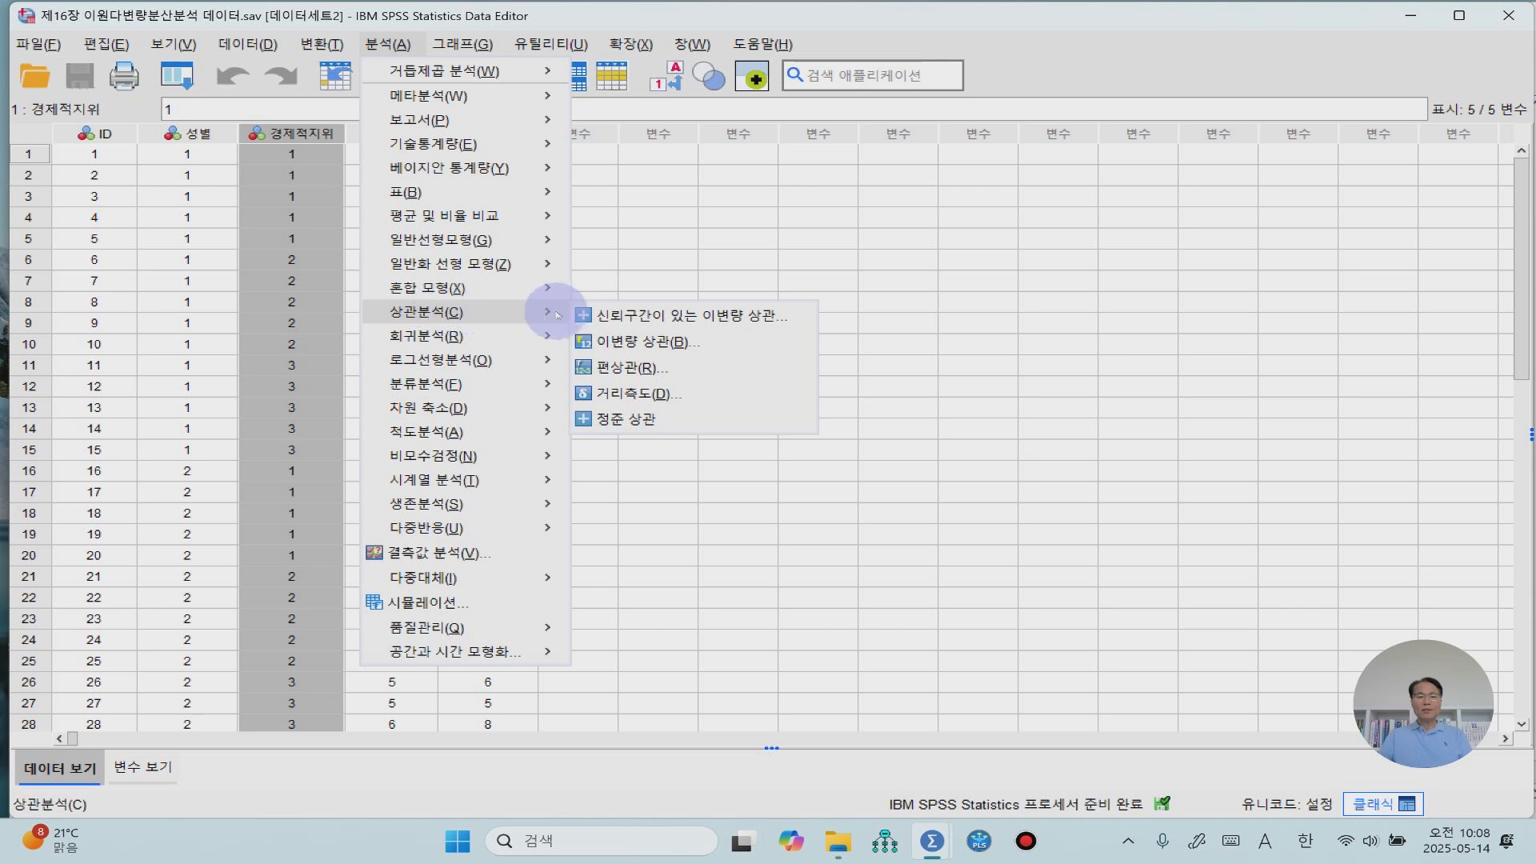
click(648, 343)
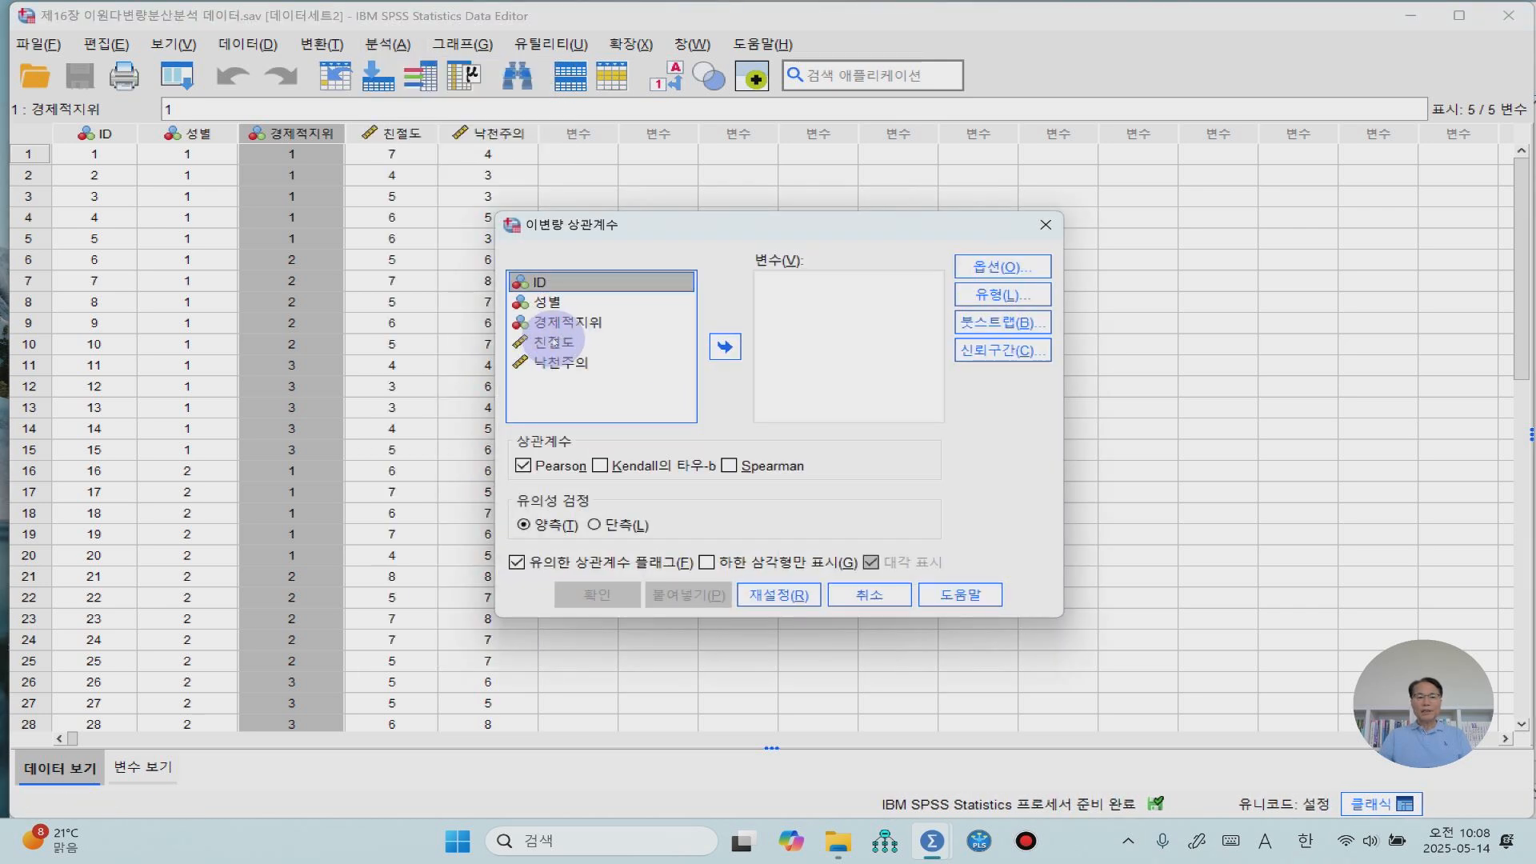
click(555, 342)
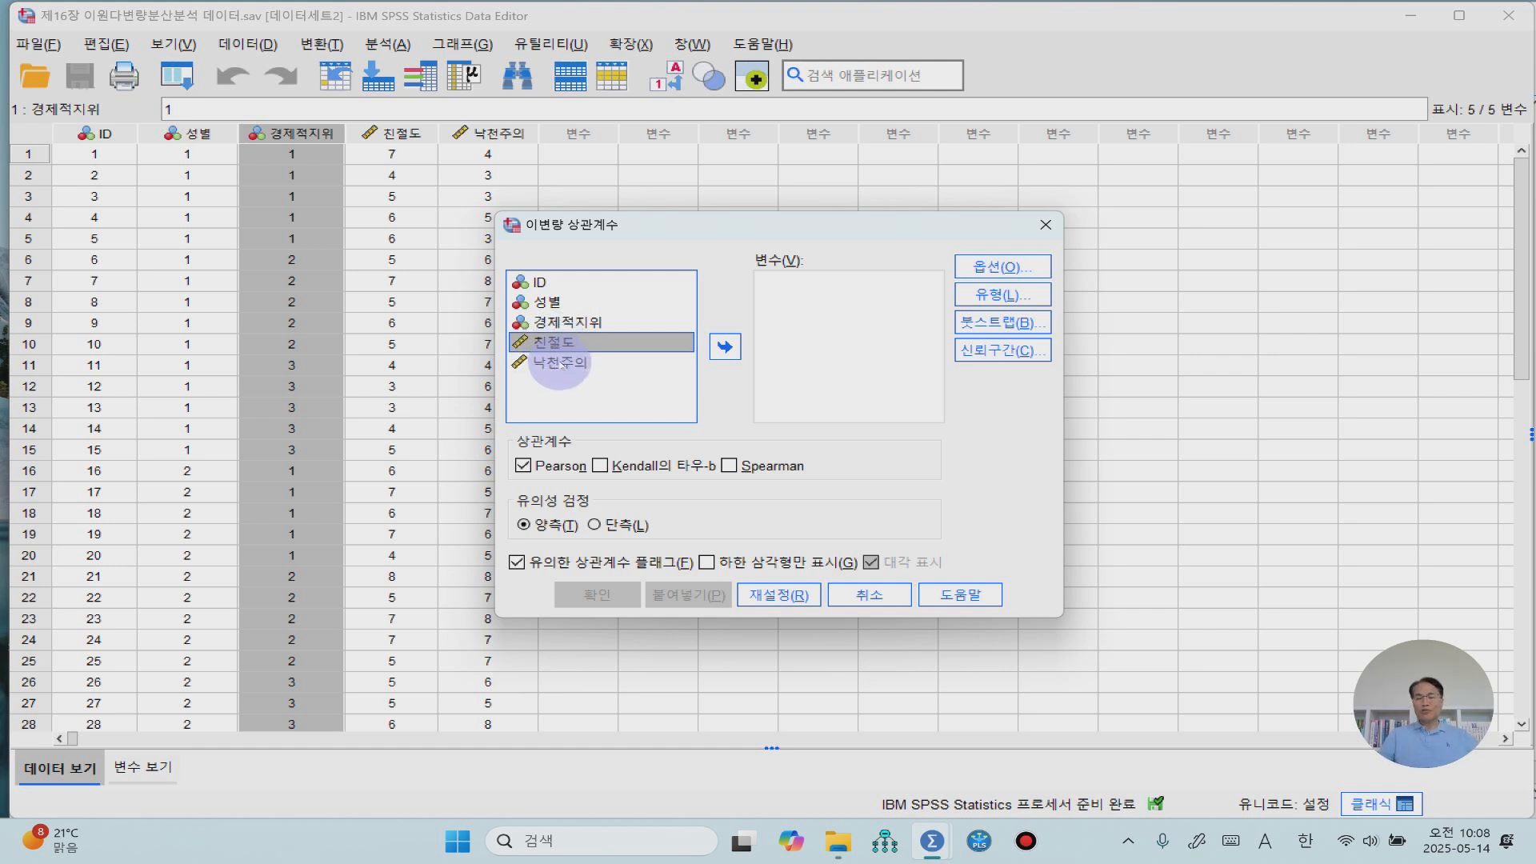
shift+click(563, 365)
click(710, 349)
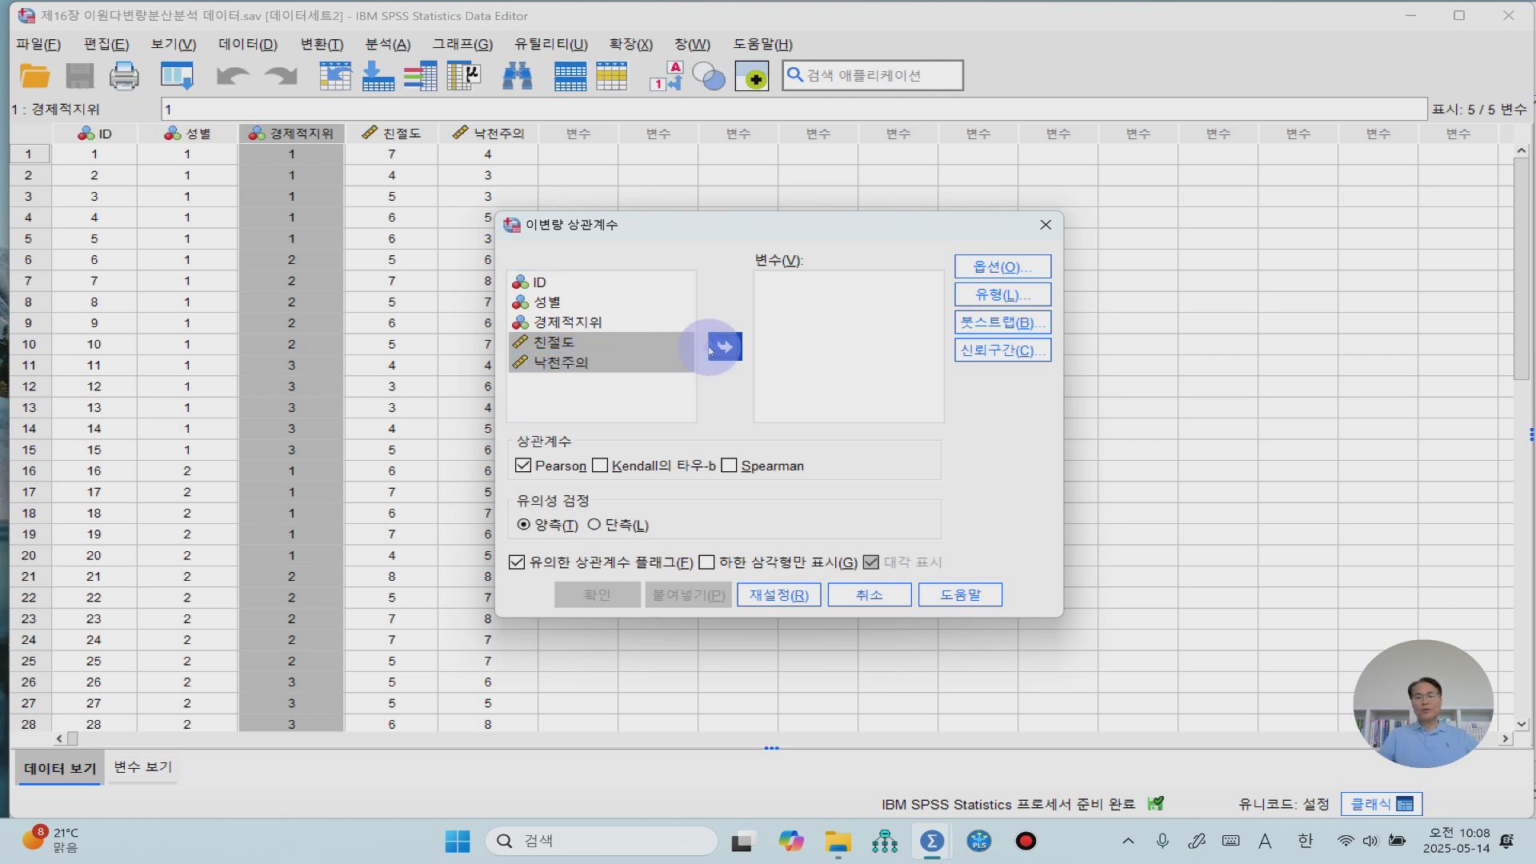
click(706, 563)
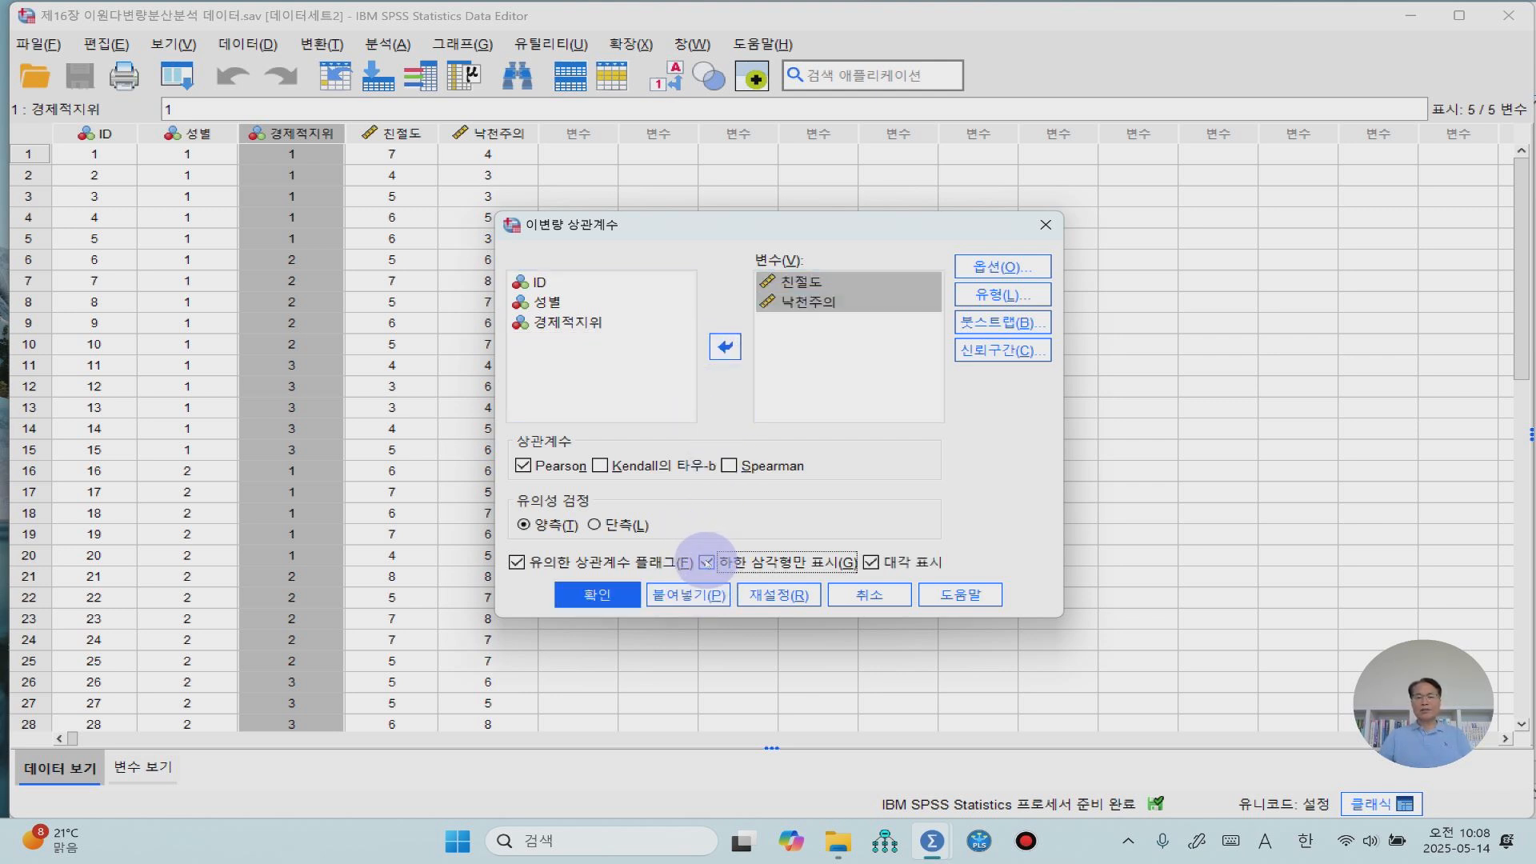
click(627, 600)
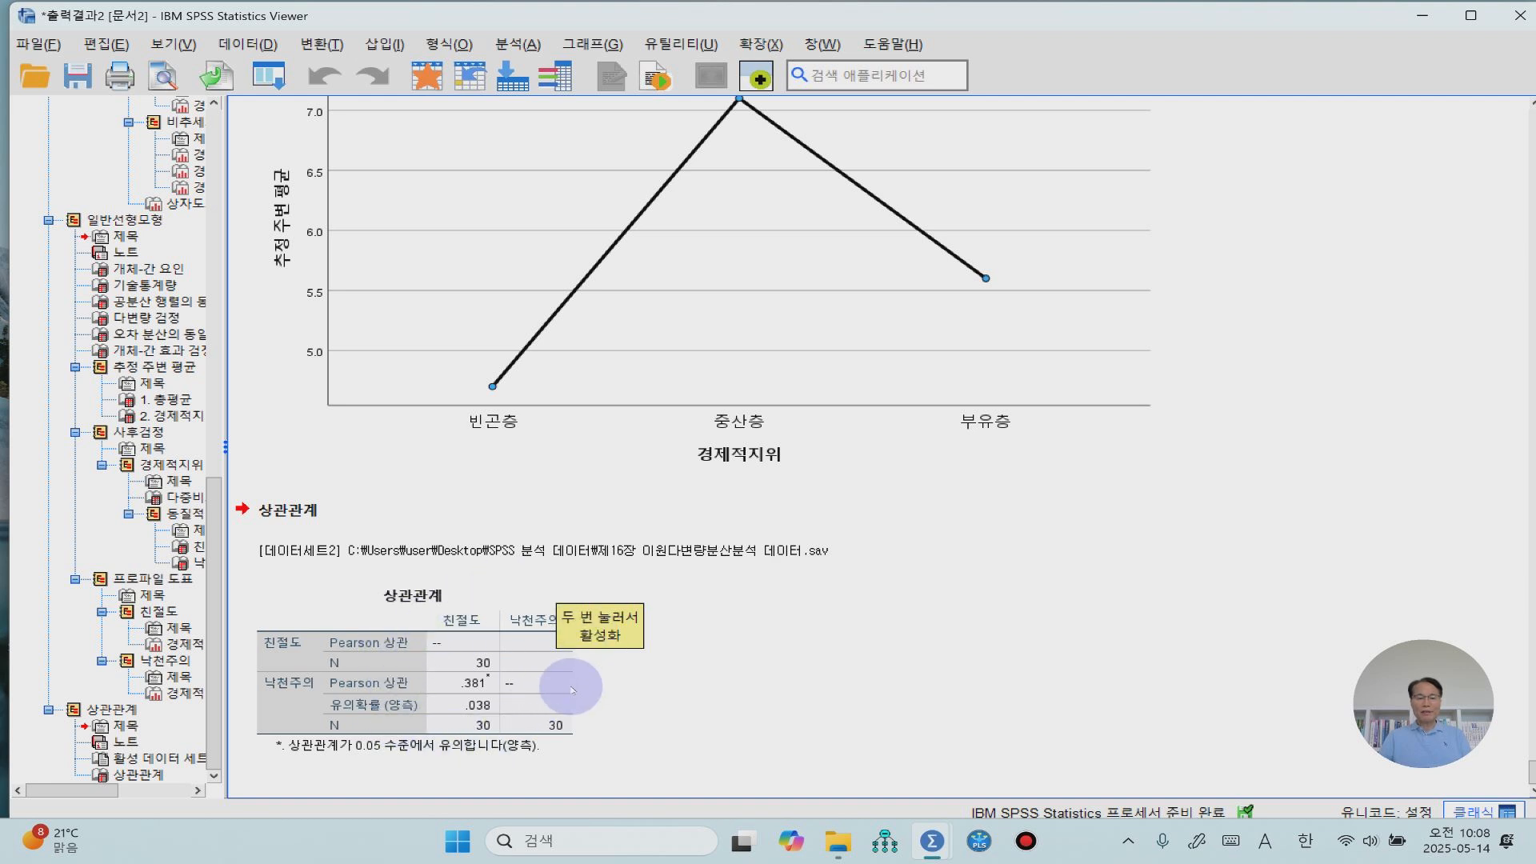
click(724, 682)
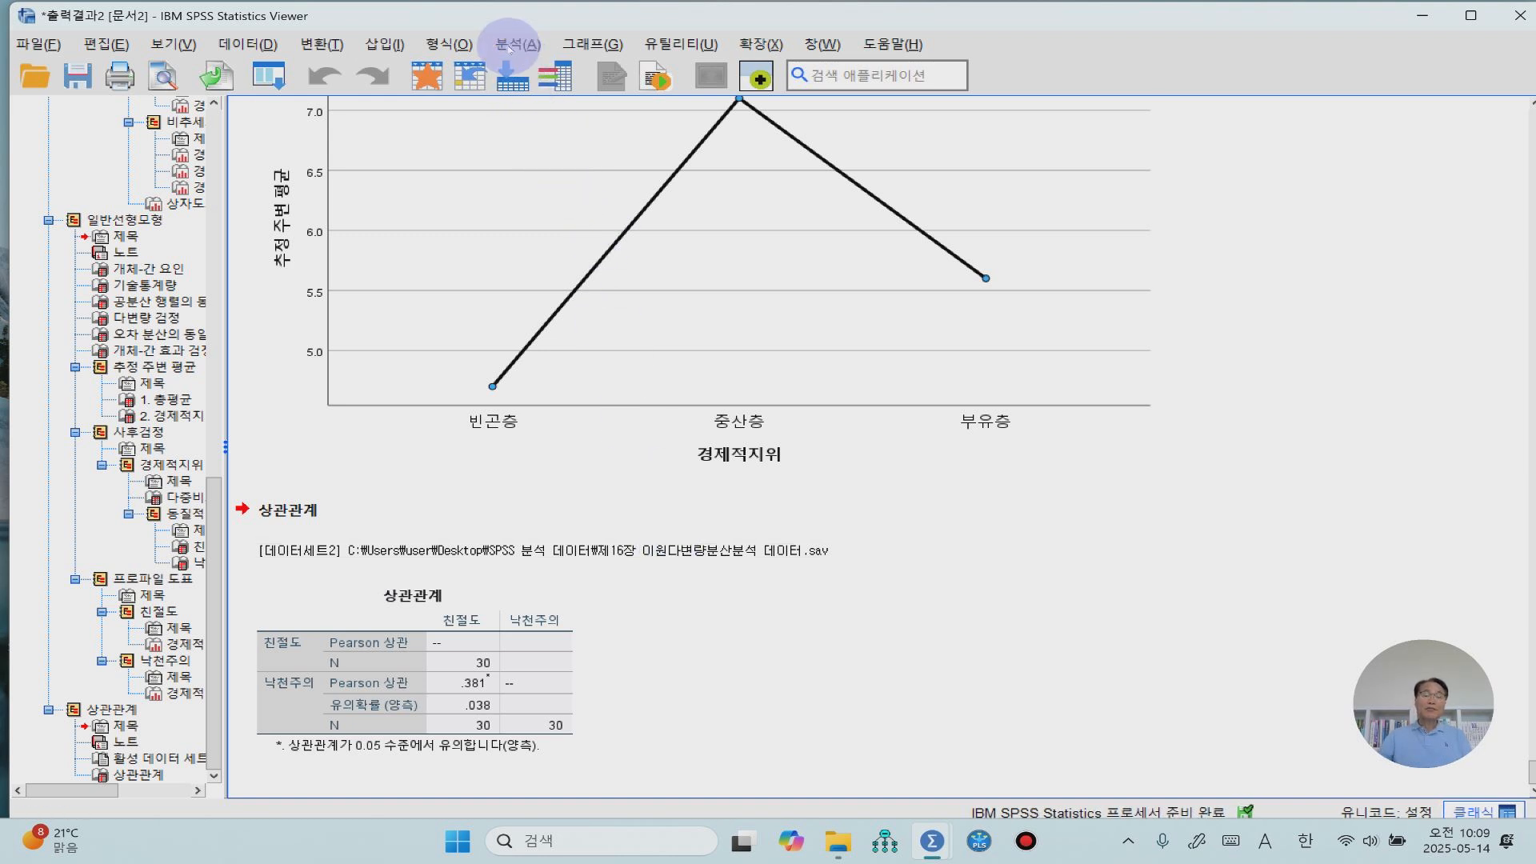
- Set up a 데이터 탐색 analysis with 친절도 and 낙천주의 as dependent variables and 성별 and 경제적지위 as factors
click(509, 46)
mouse_move(541, 146)
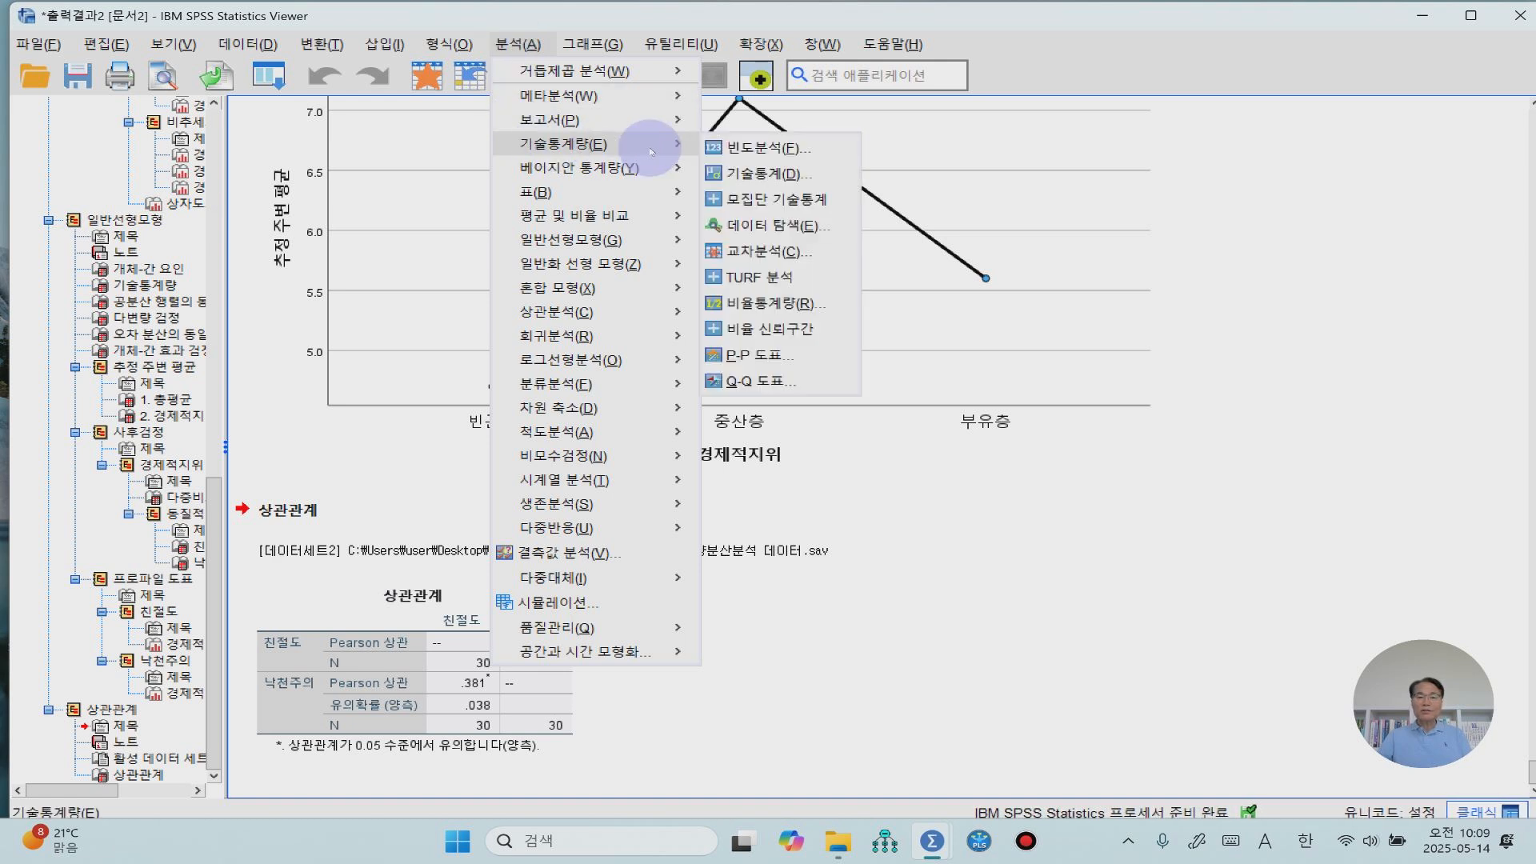
click(772, 227)
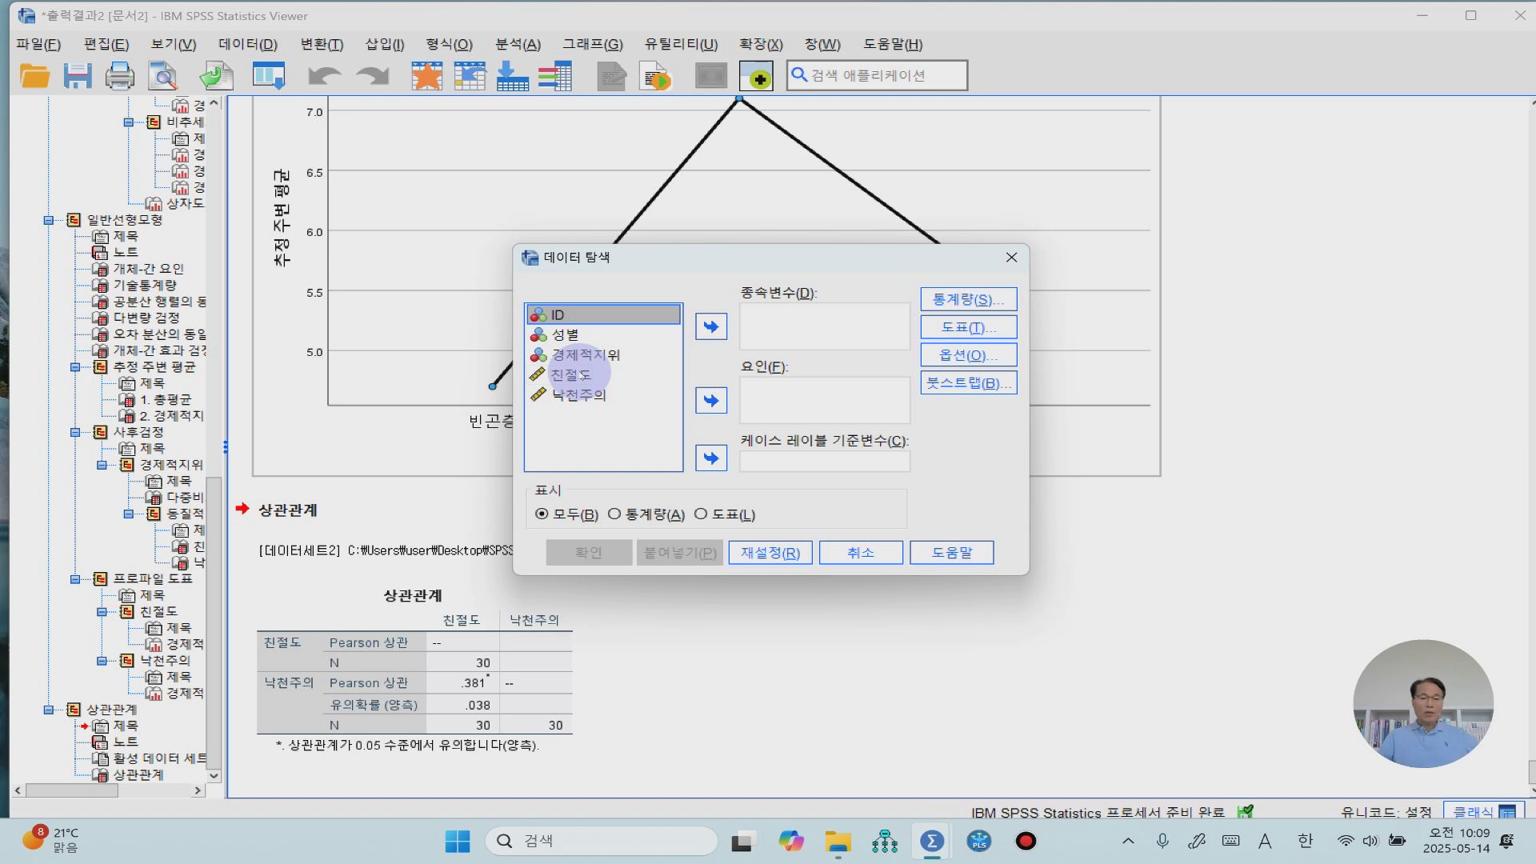
shift+click(582, 375)
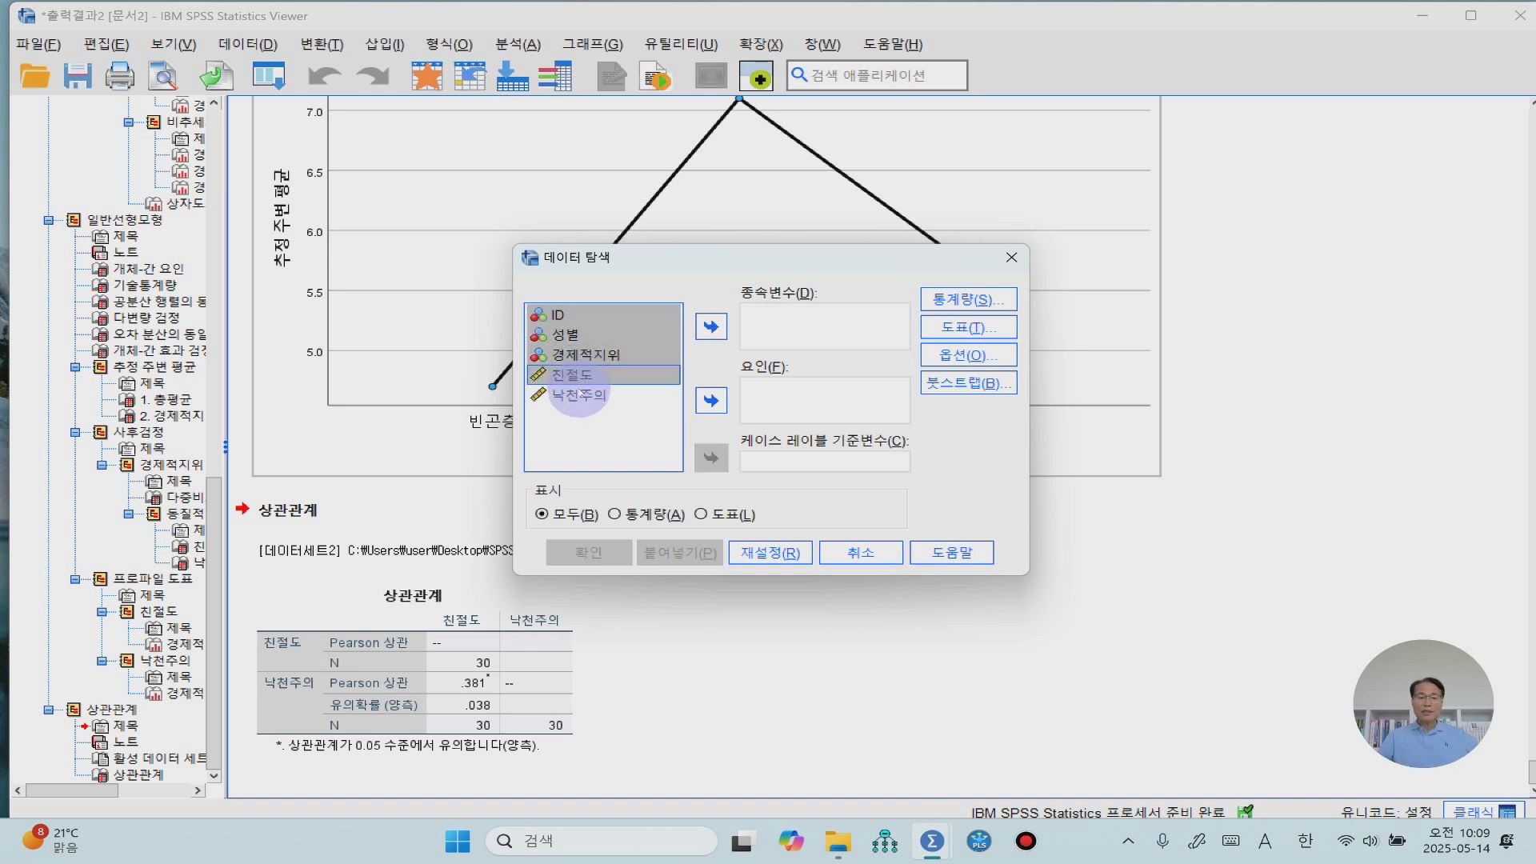
click(581, 392)
shift+click(583, 374)
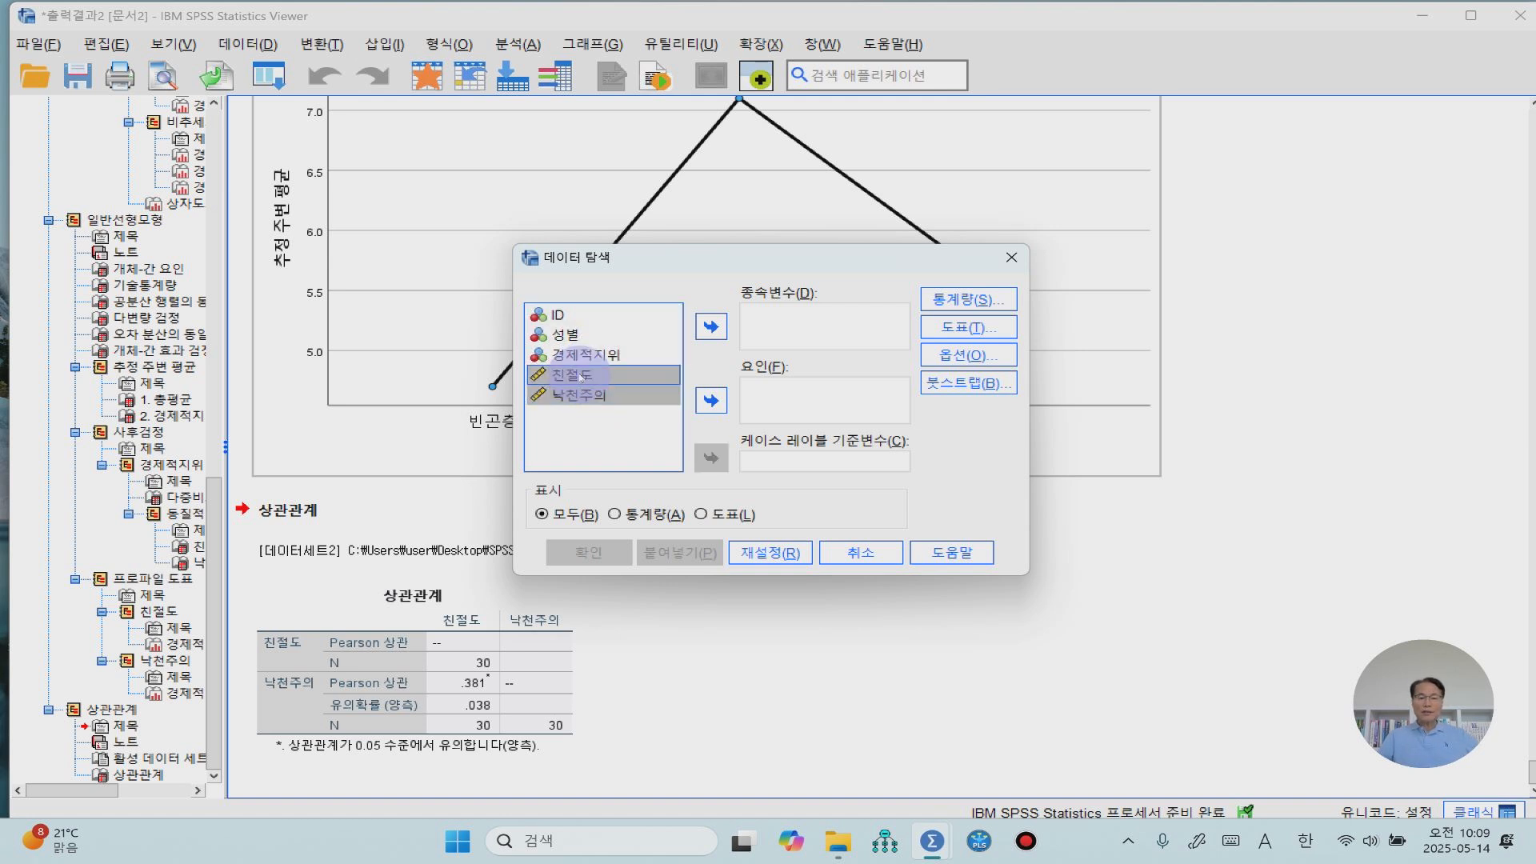
click(711, 325)
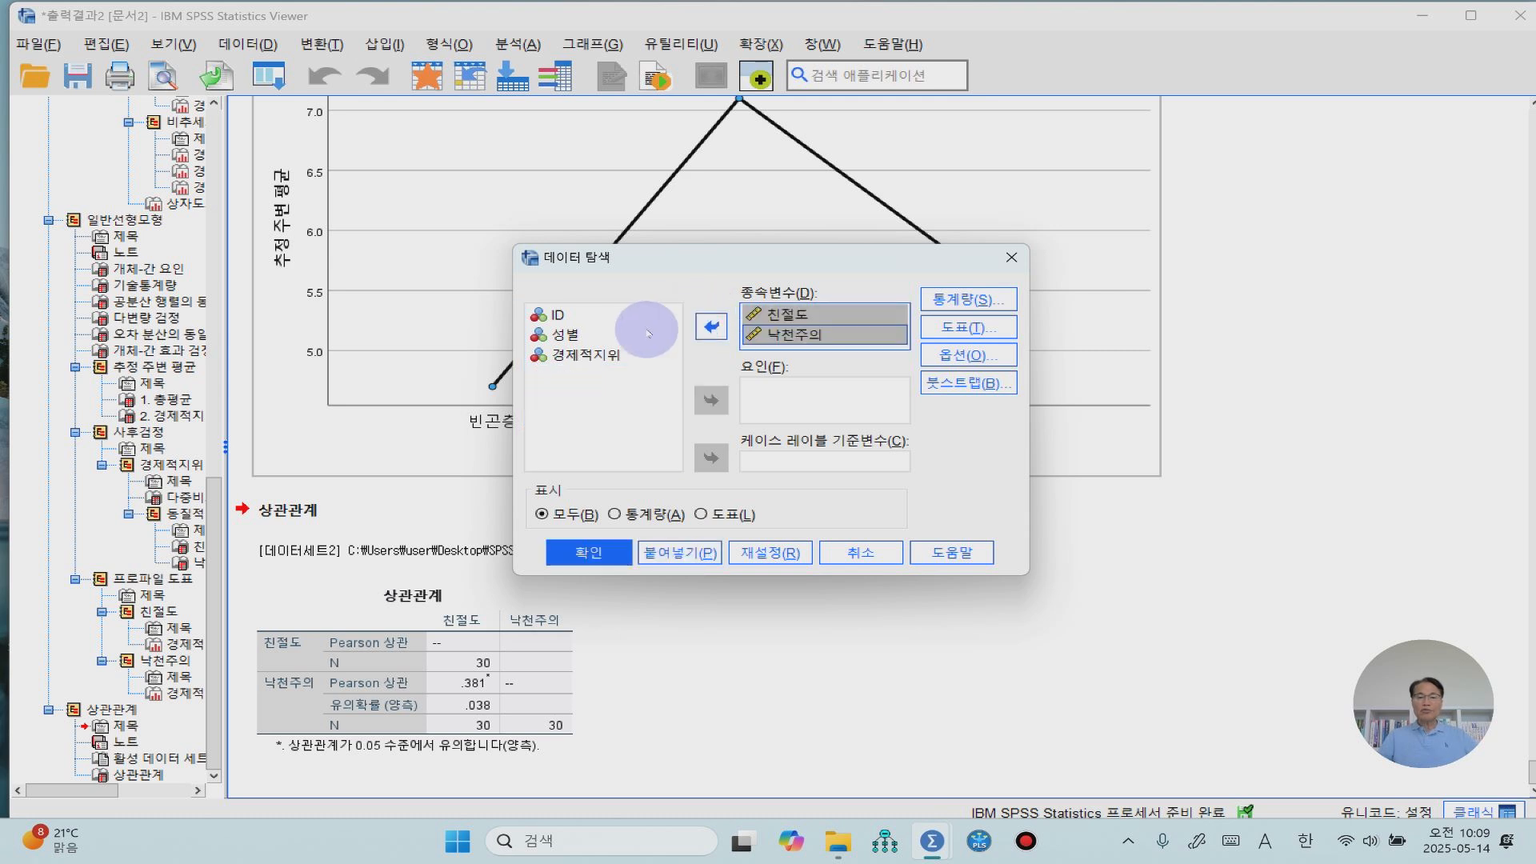
click(568, 334)
shift+click(584, 355)
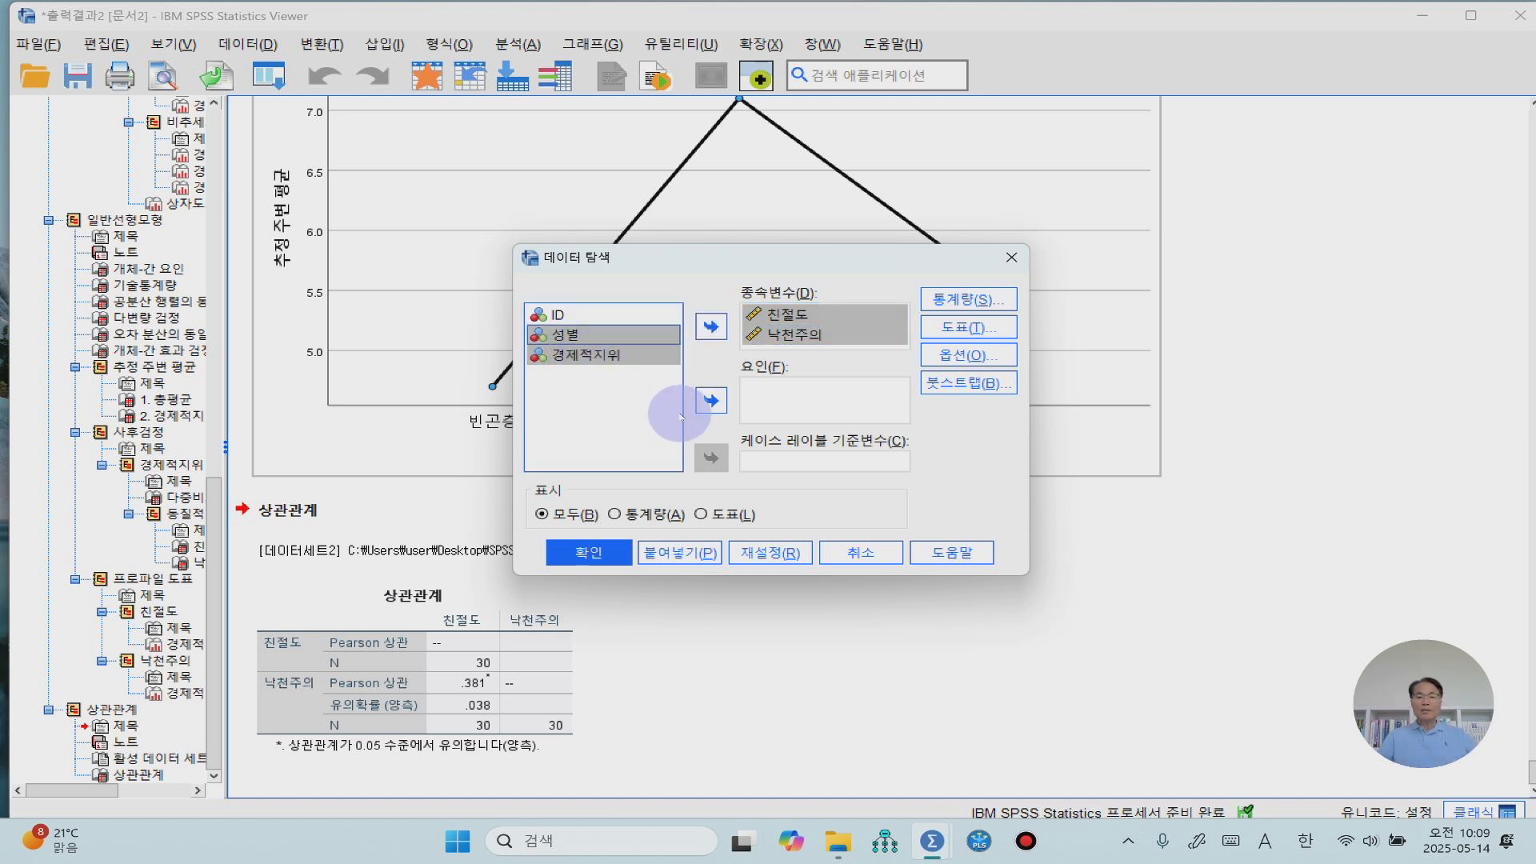
click(709, 401)
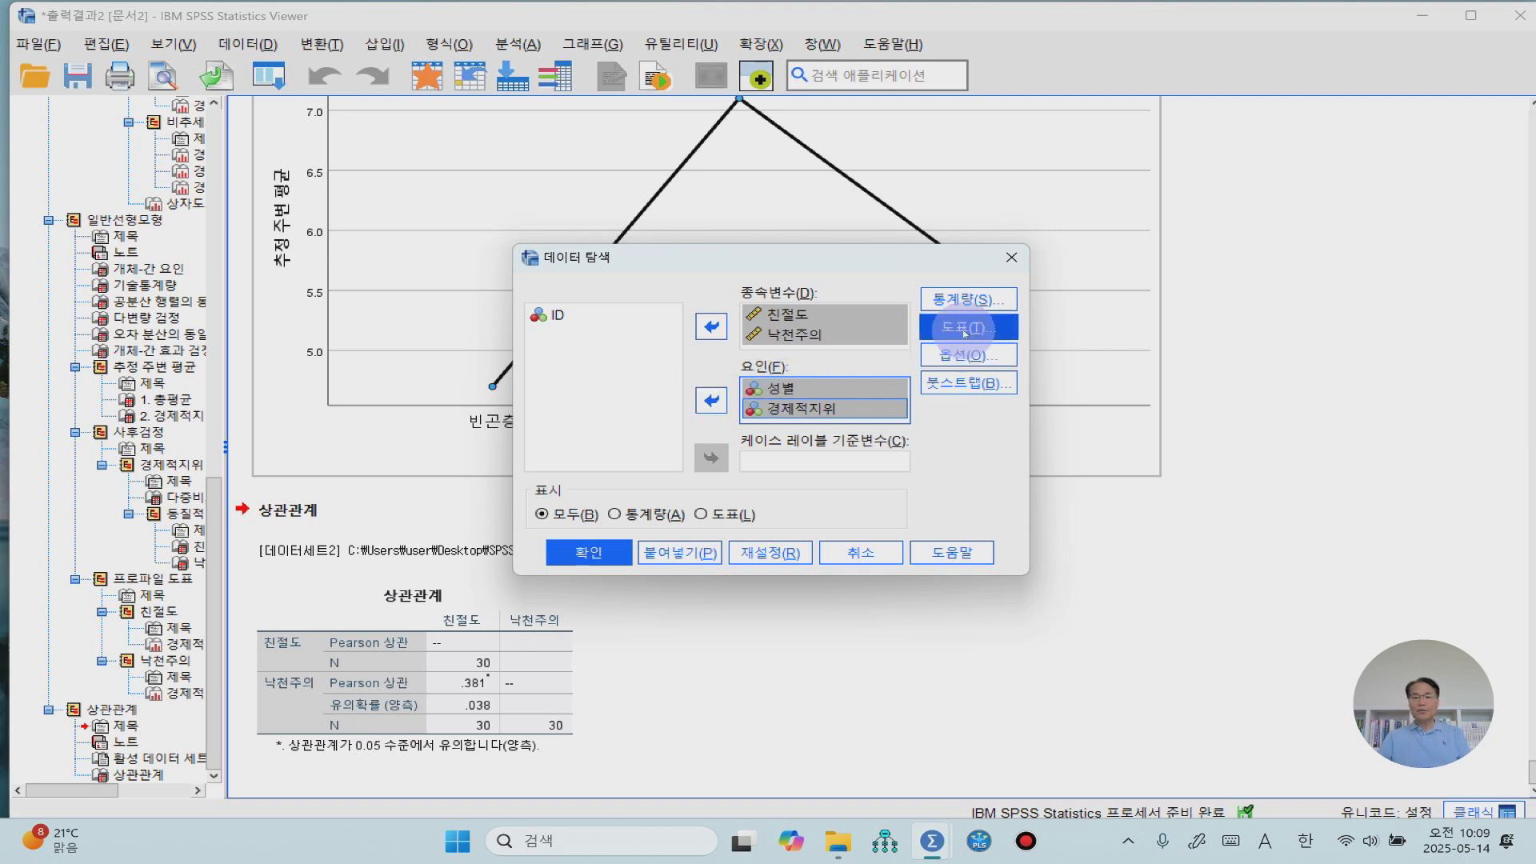
- Add histograms and normality plots with tests to the exploration, keep the default statistics and missing-value options, and run it
click(966, 301)
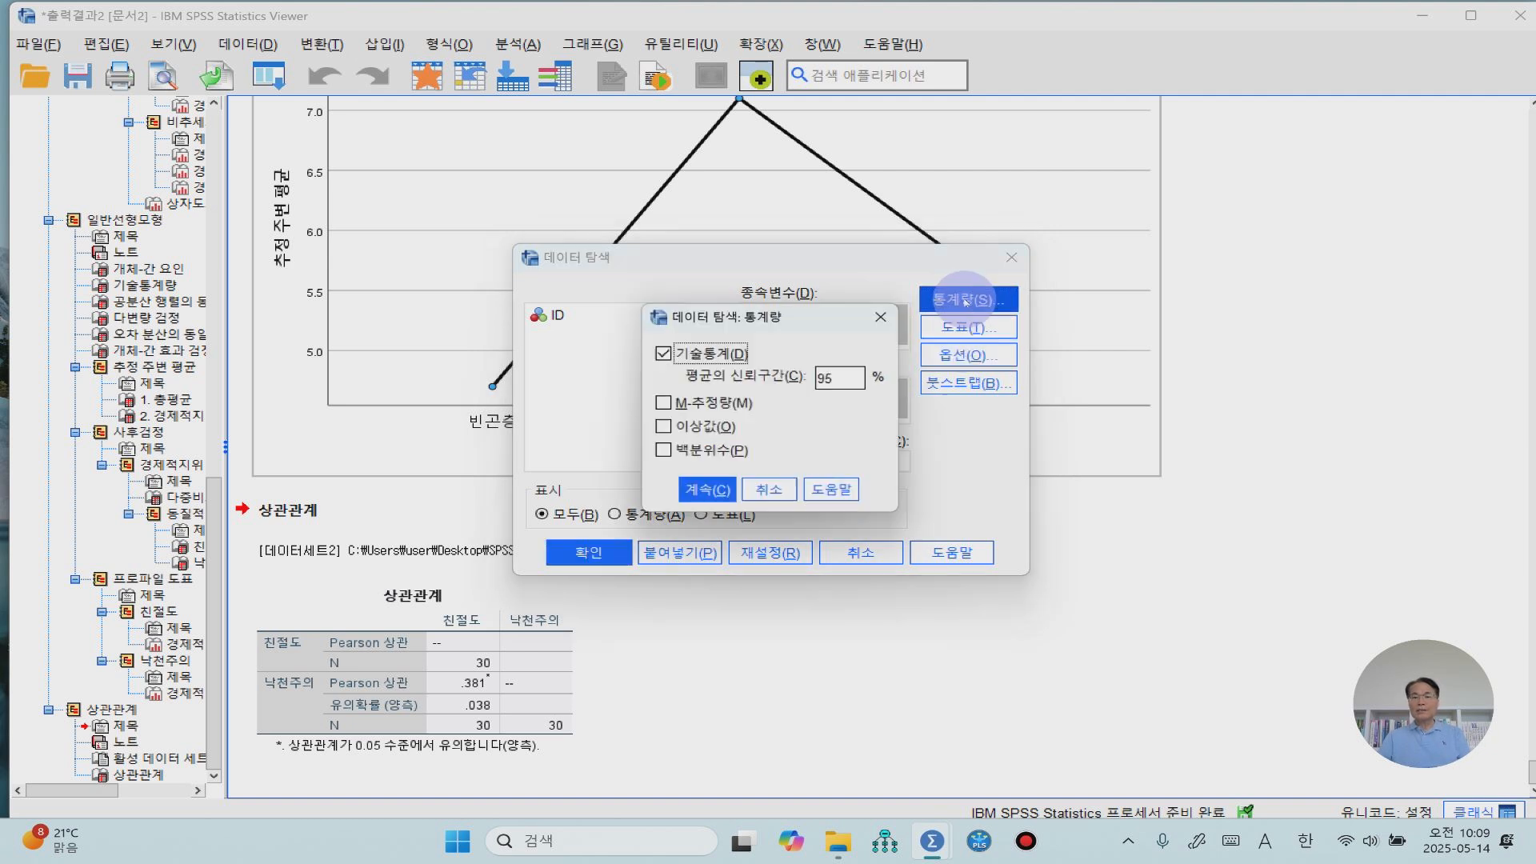
click(703, 492)
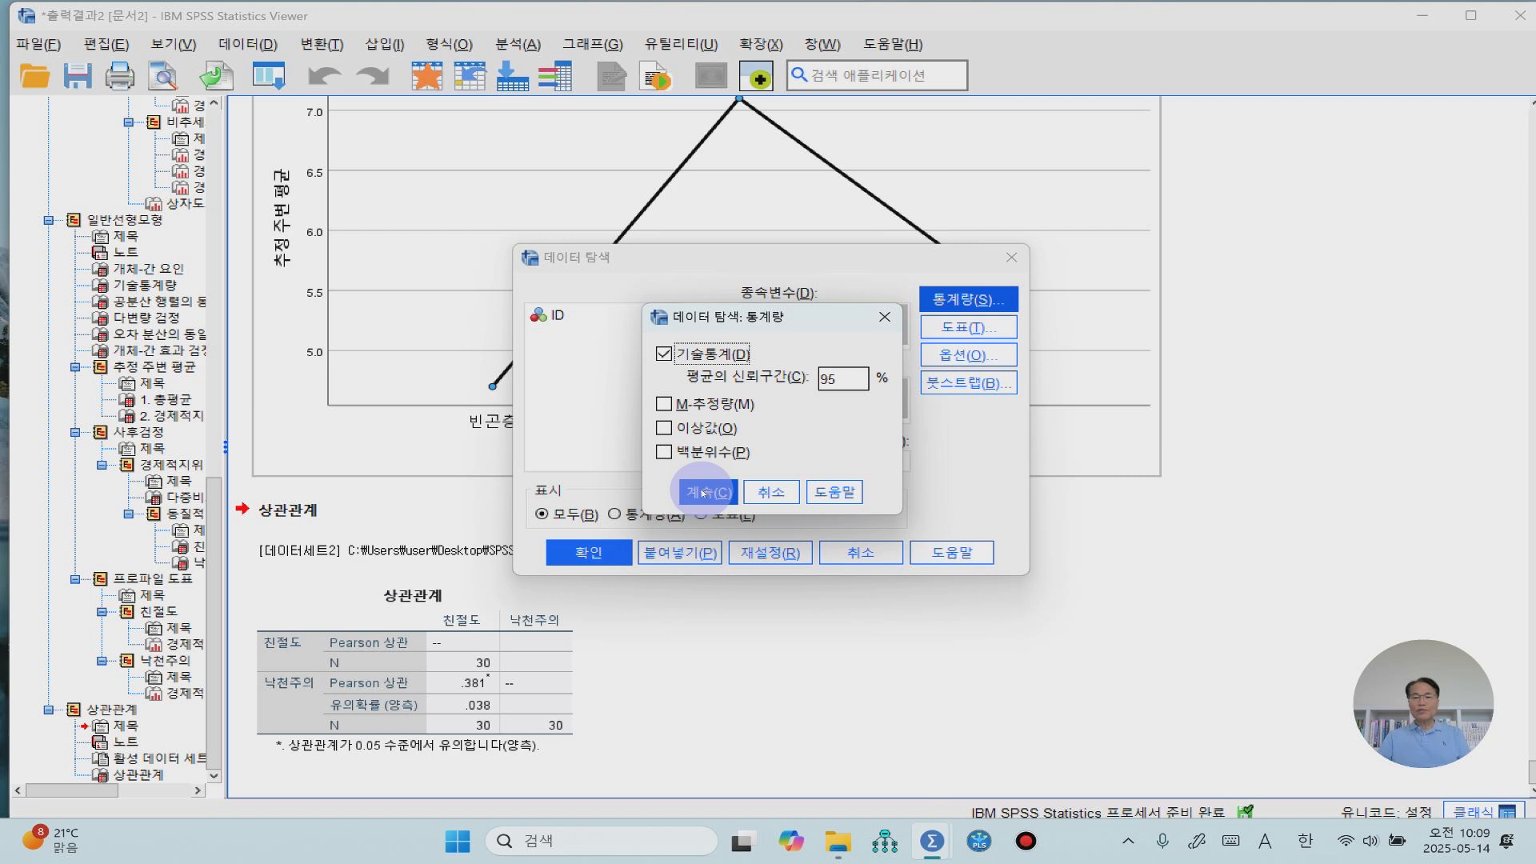
click(968, 327)
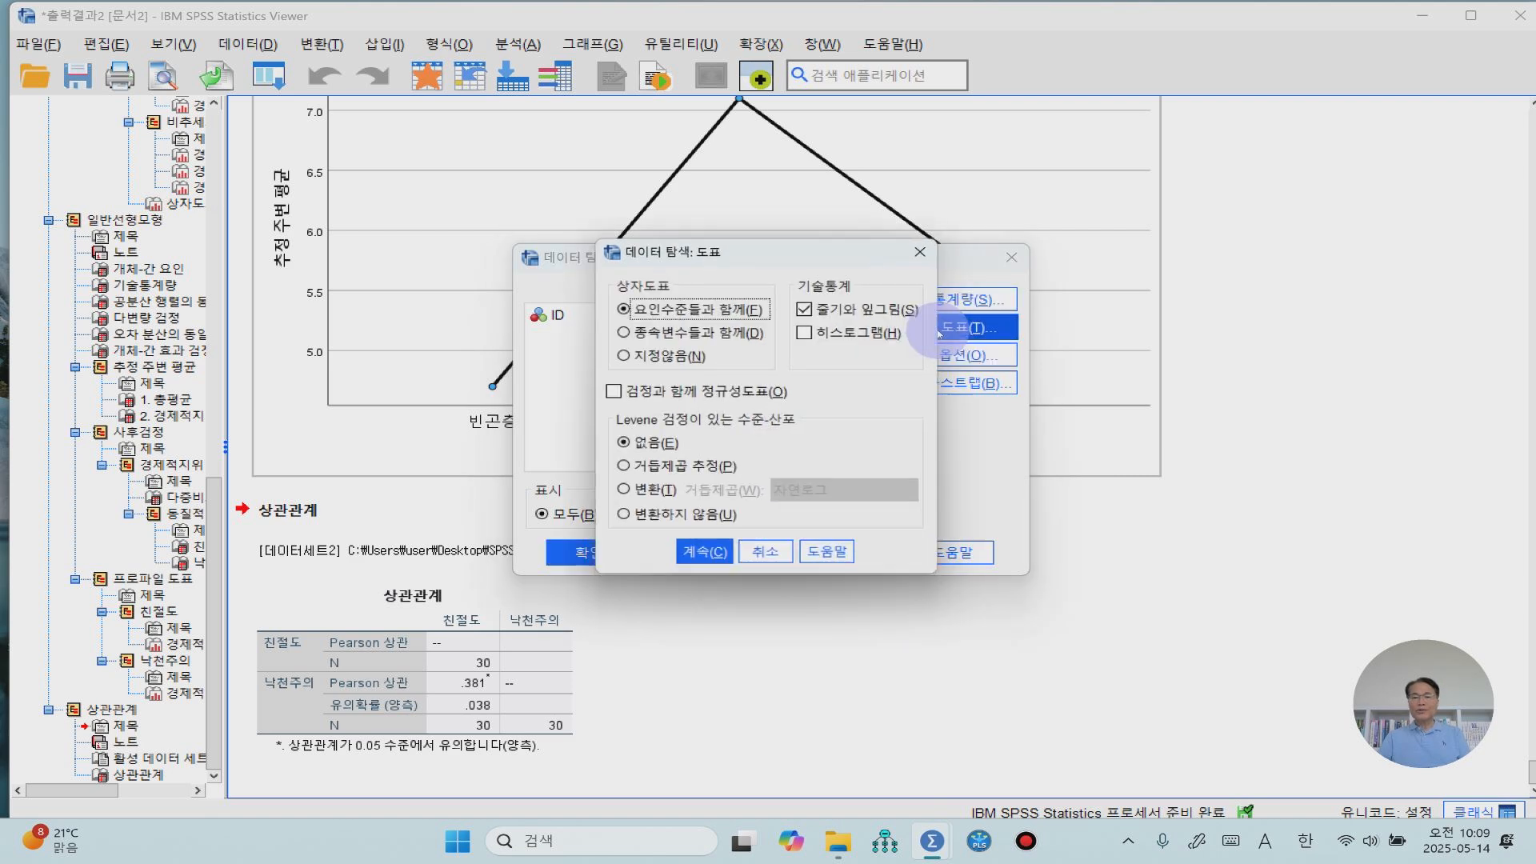
click(812, 334)
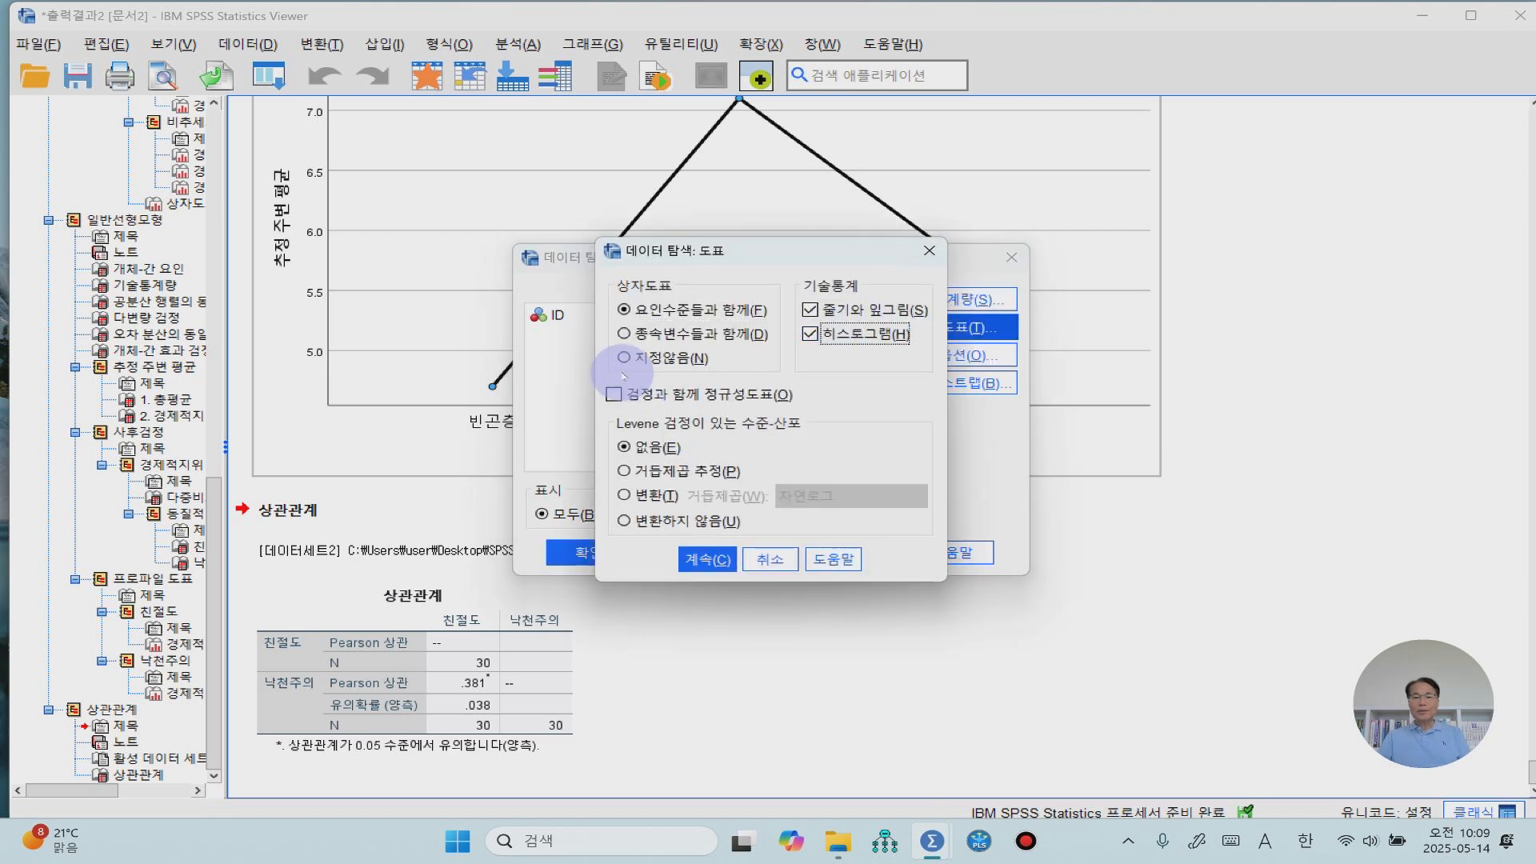
click(612, 395)
click(708, 560)
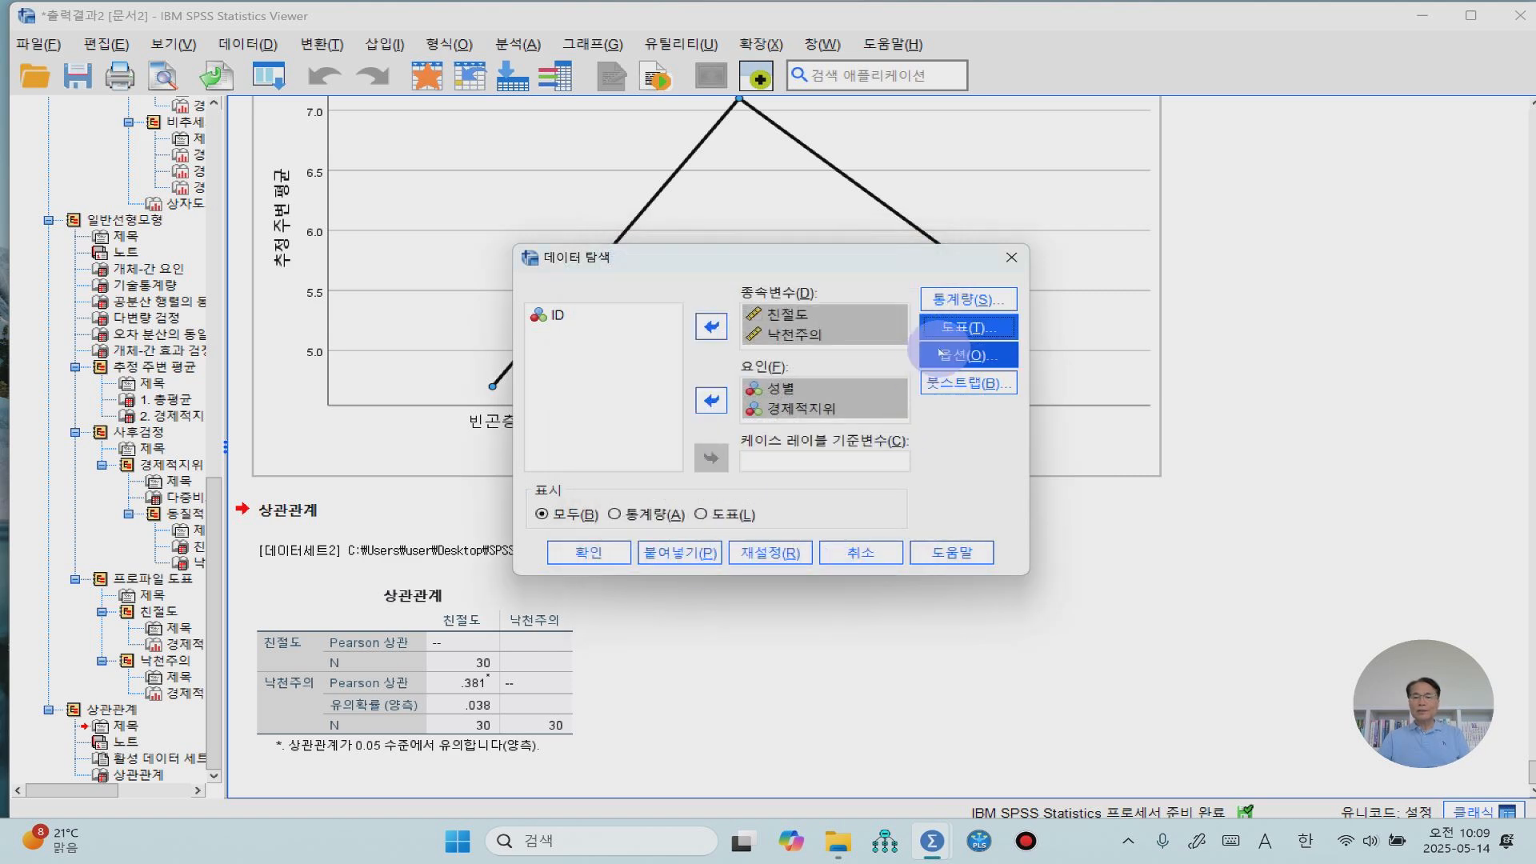
click(941, 355)
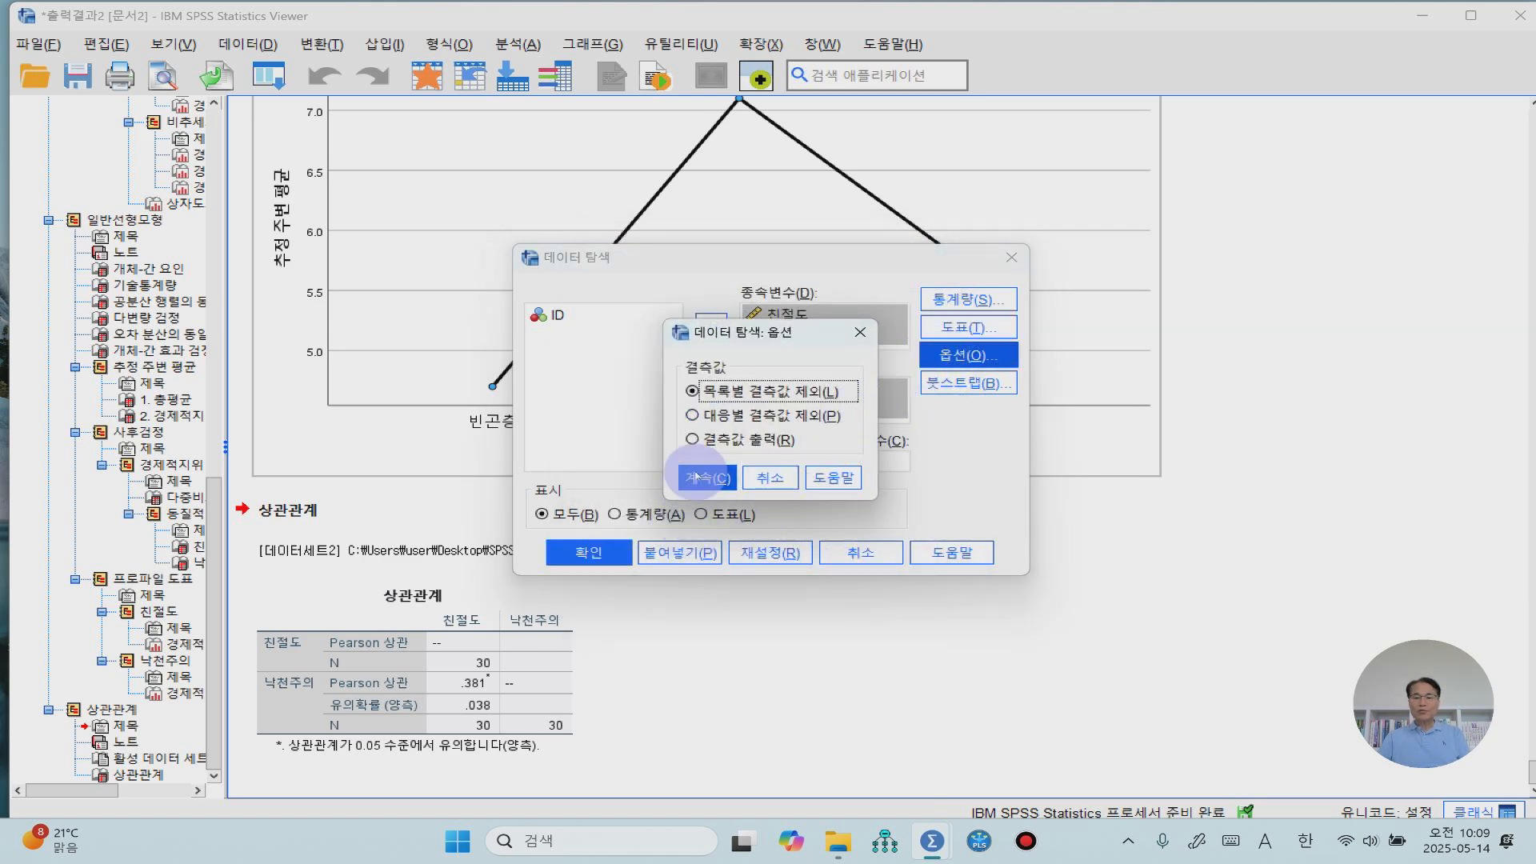
click(696, 477)
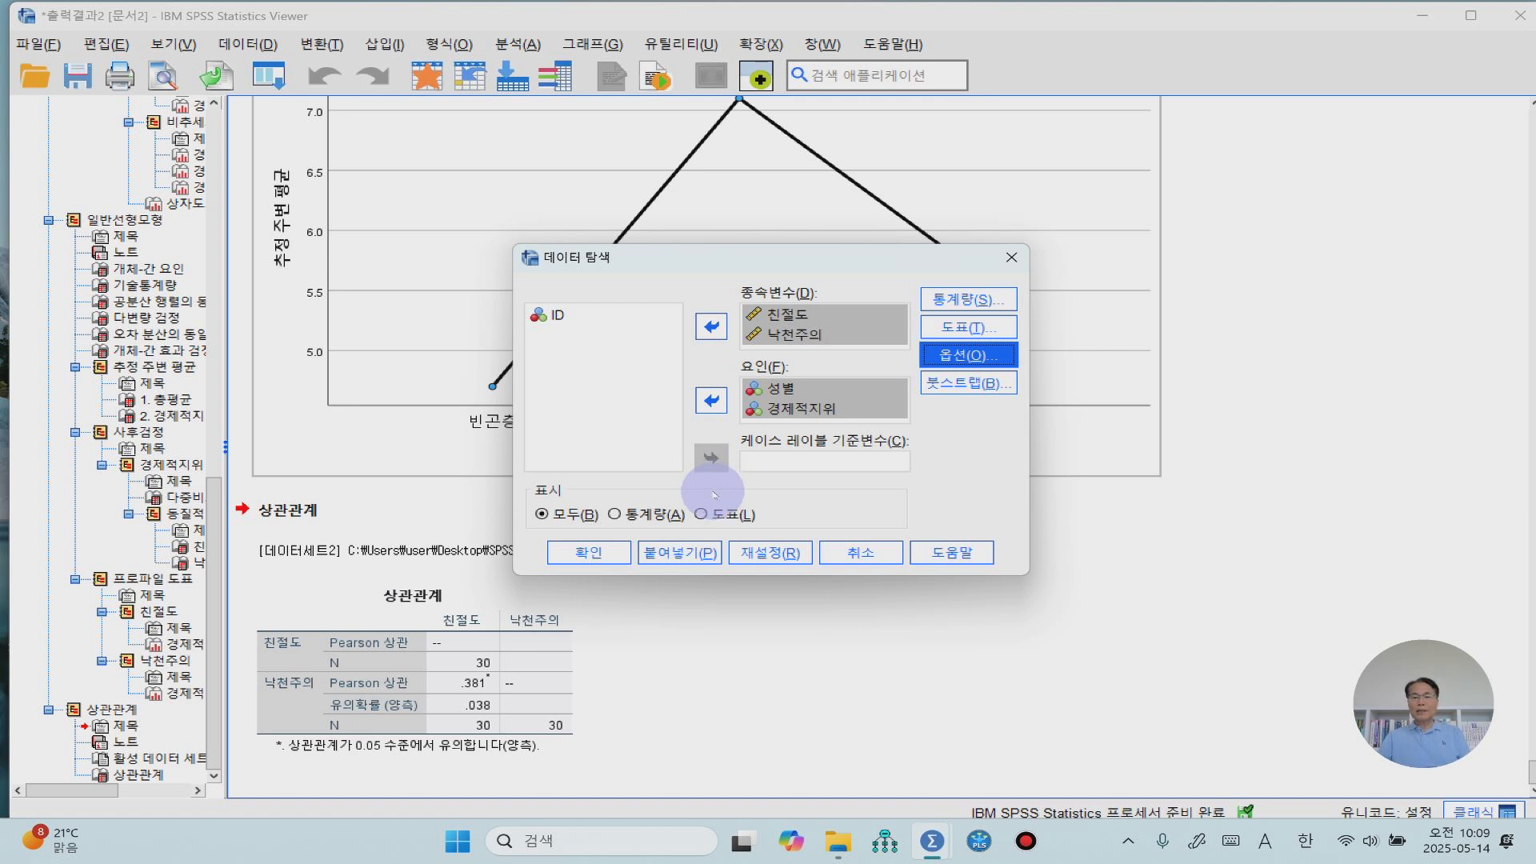
click(583, 554)
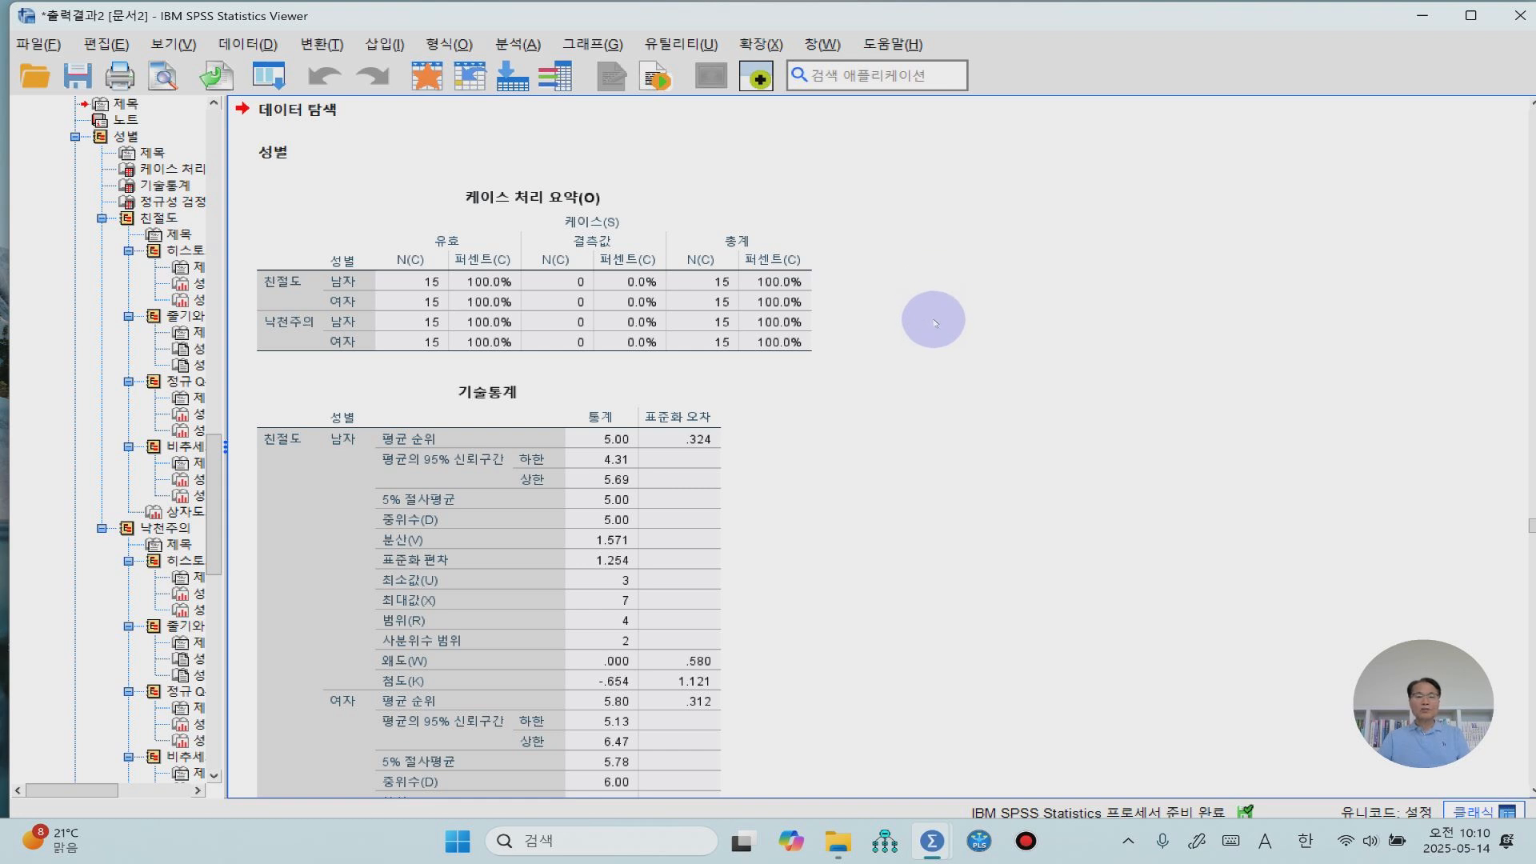
- Examine the descriptive statistics (기술통계) and normality tests (정규성 검정) of 친절도 and 낙천주의 by 성별
scroll(934, 320, down, 2)
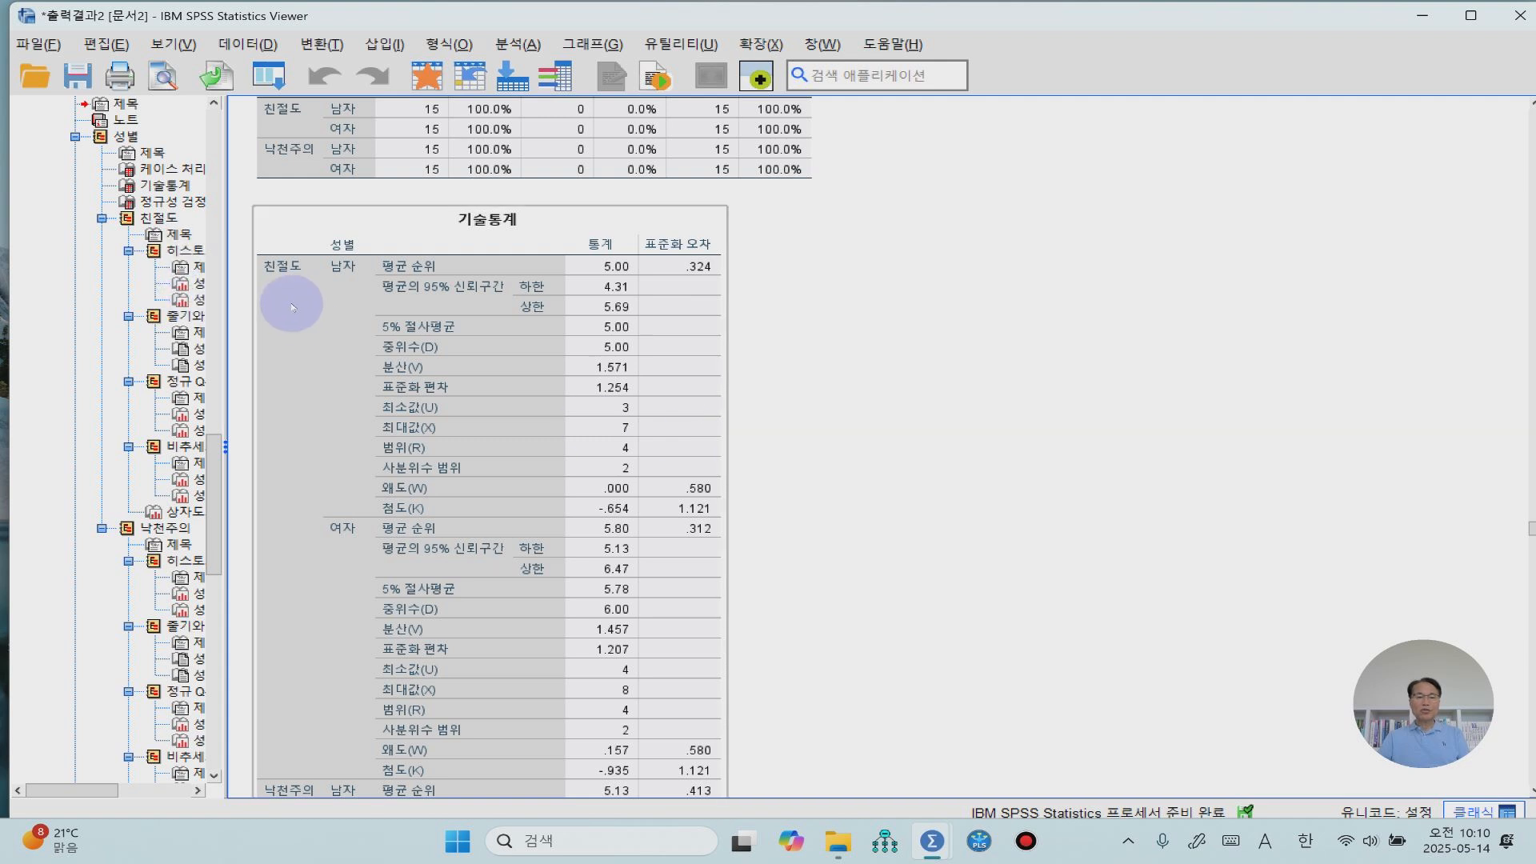
scroll(297, 280, down, 1)
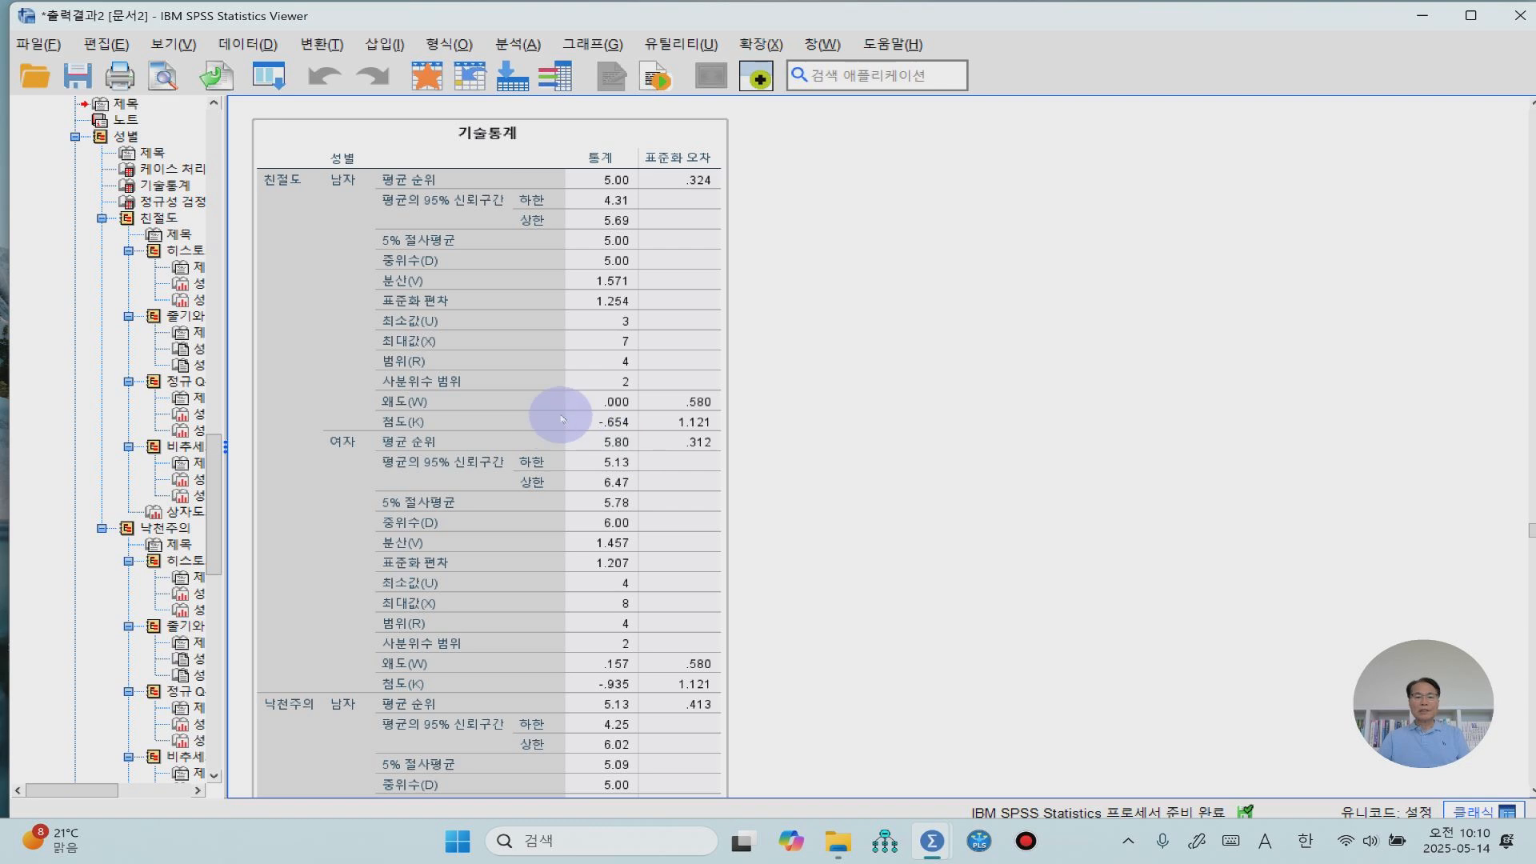
scroll(573, 478, down, 3)
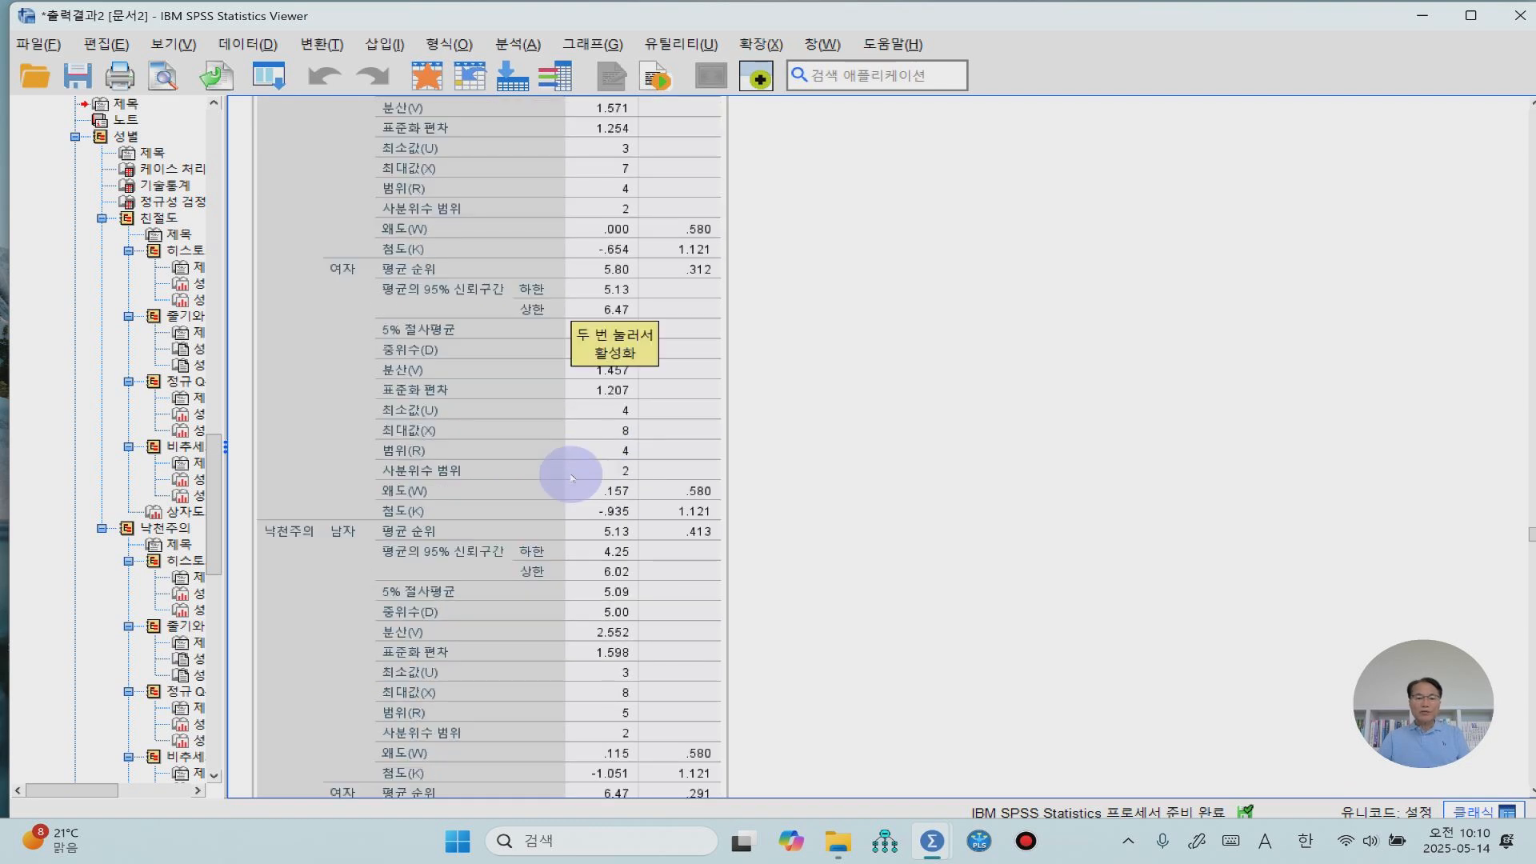
scroll(632, 484, down, 2)
scroll(640, 485, down, 2)
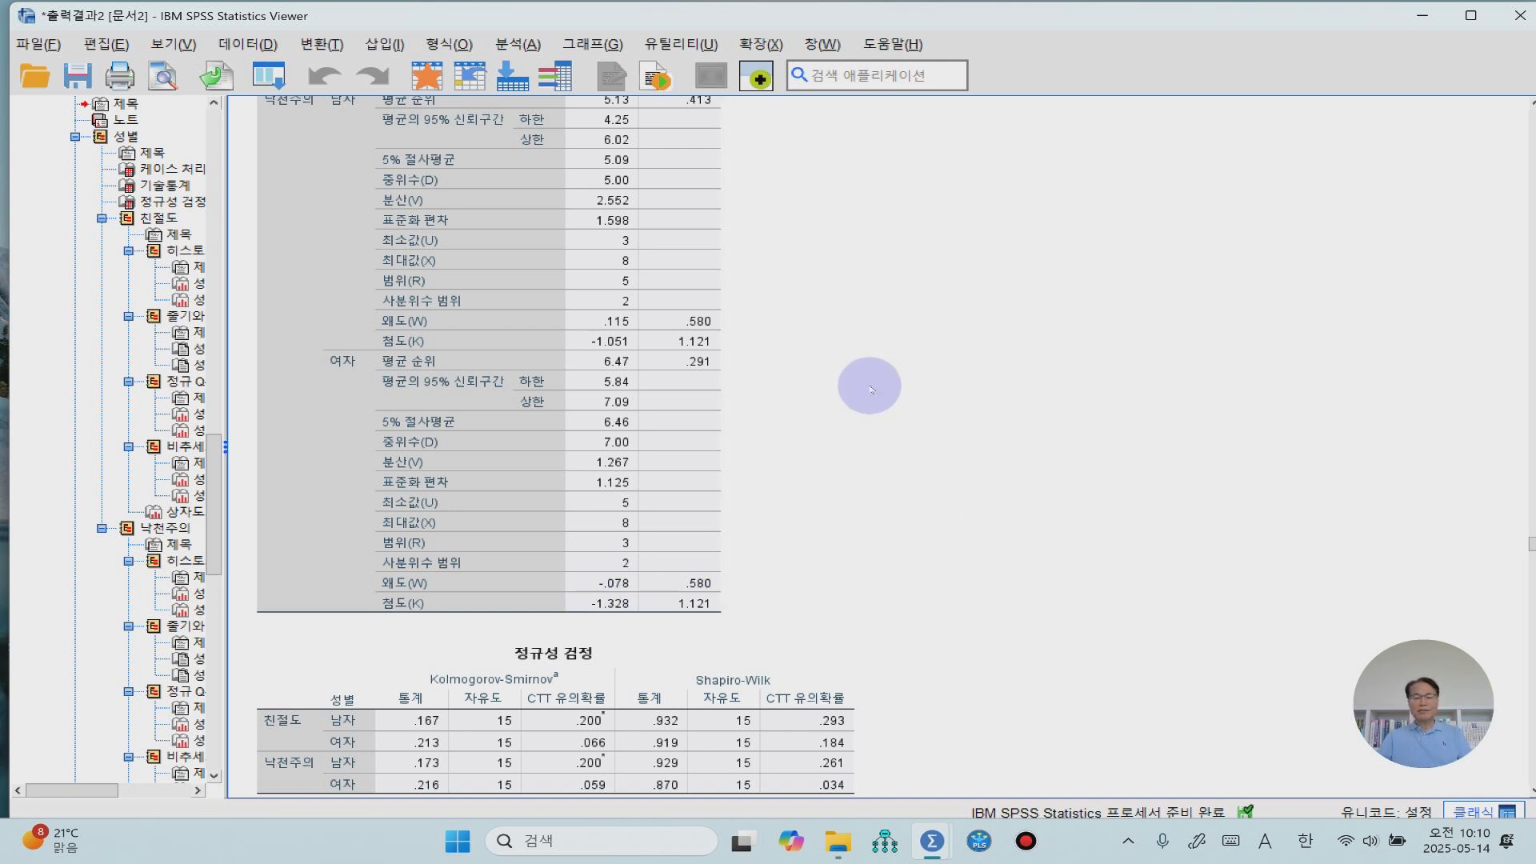
scroll(881, 378, down, 2)
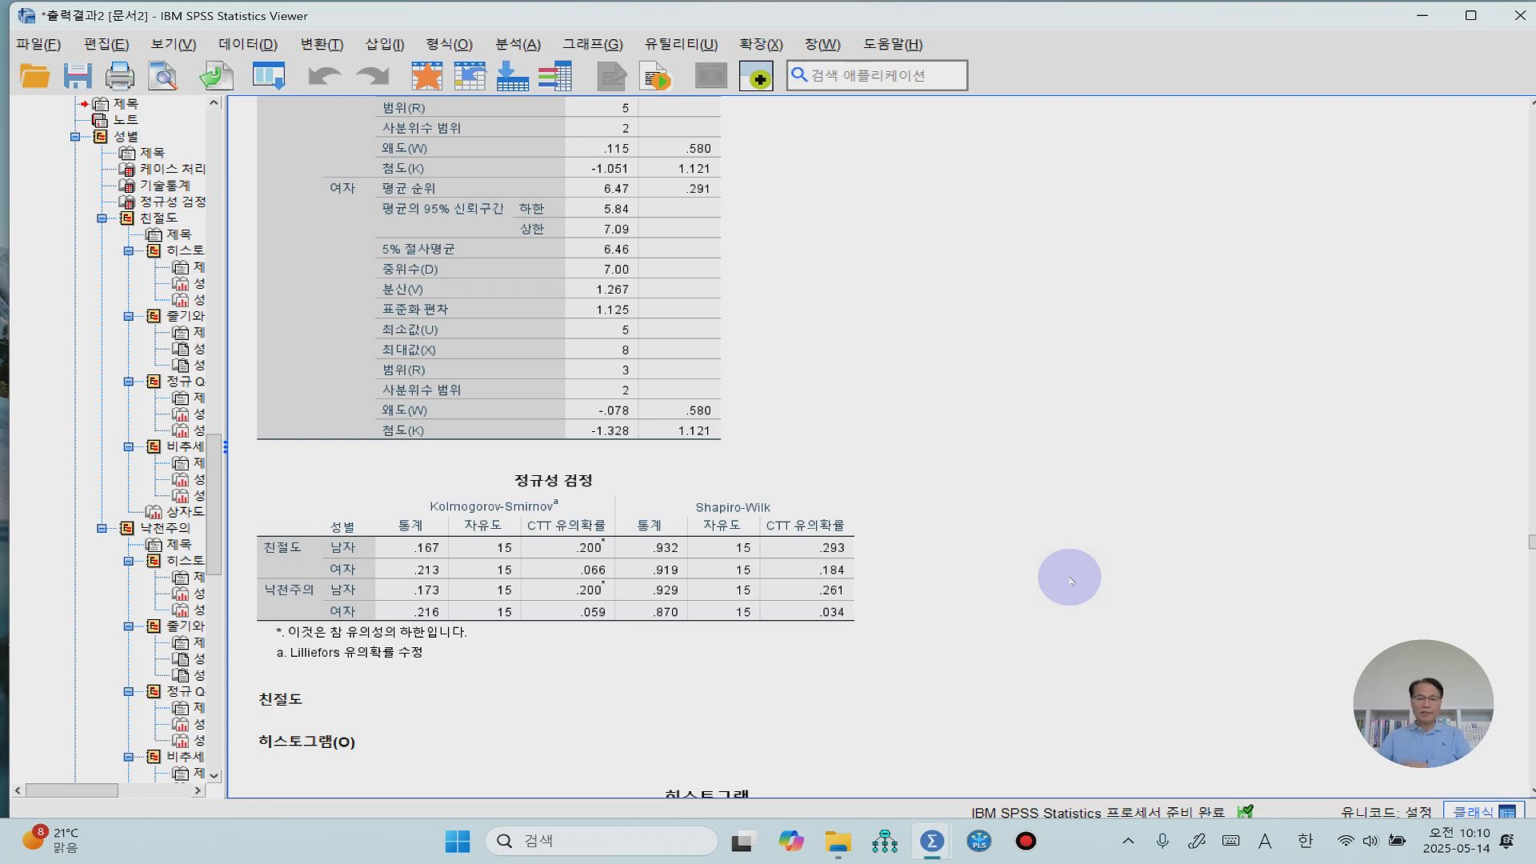
- Examine the histograms, stem-and-leaf plots, Q-Q plots and box plot of 친절도 for each 성별 group
scroll(1070, 581, down, 3)
scroll(1070, 581, down, 4)
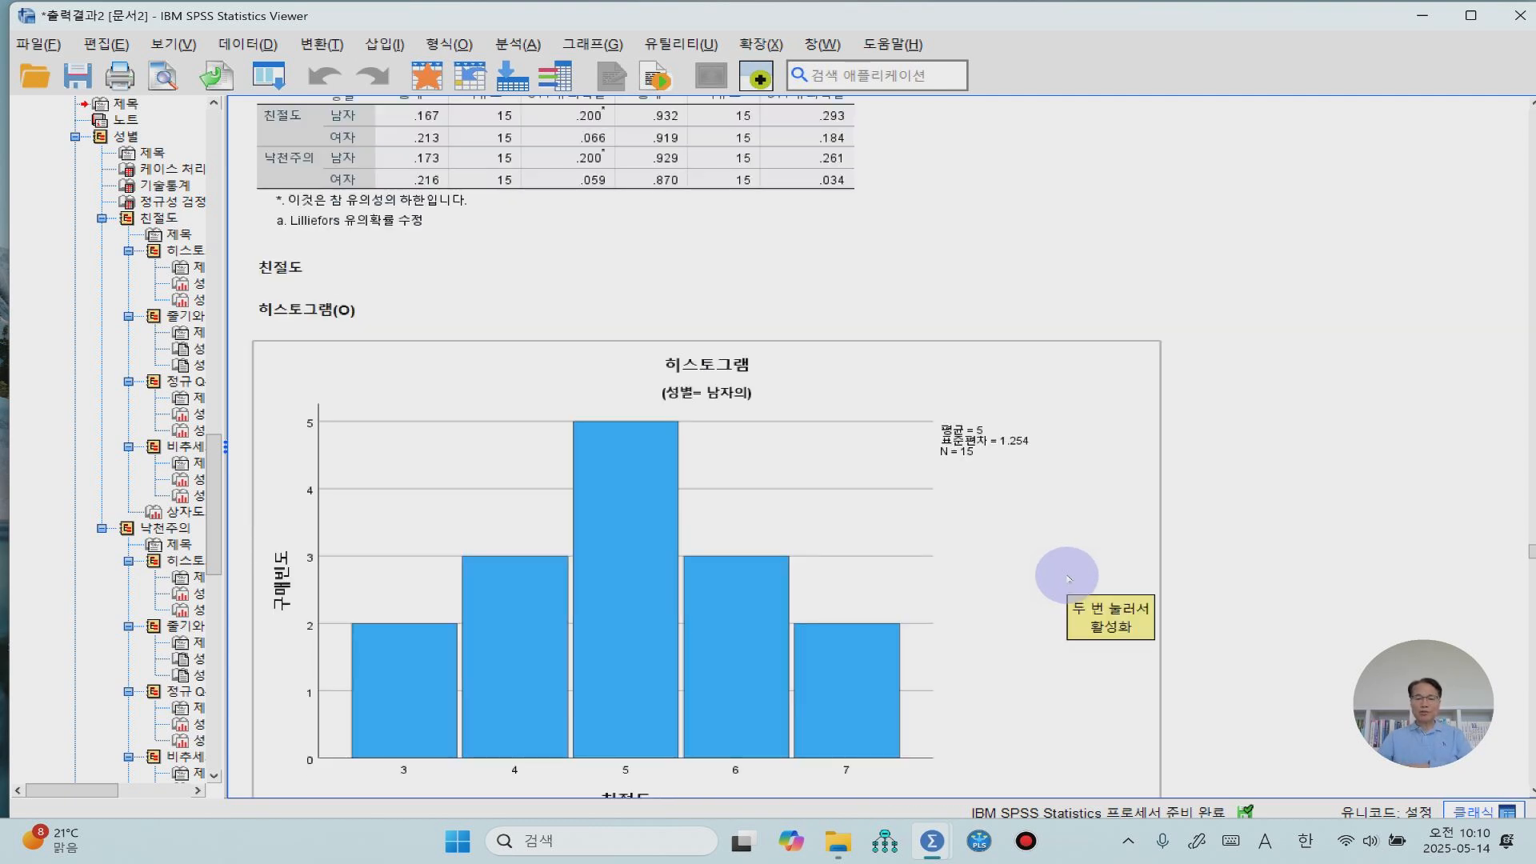
scroll(1069, 577, down, 3)
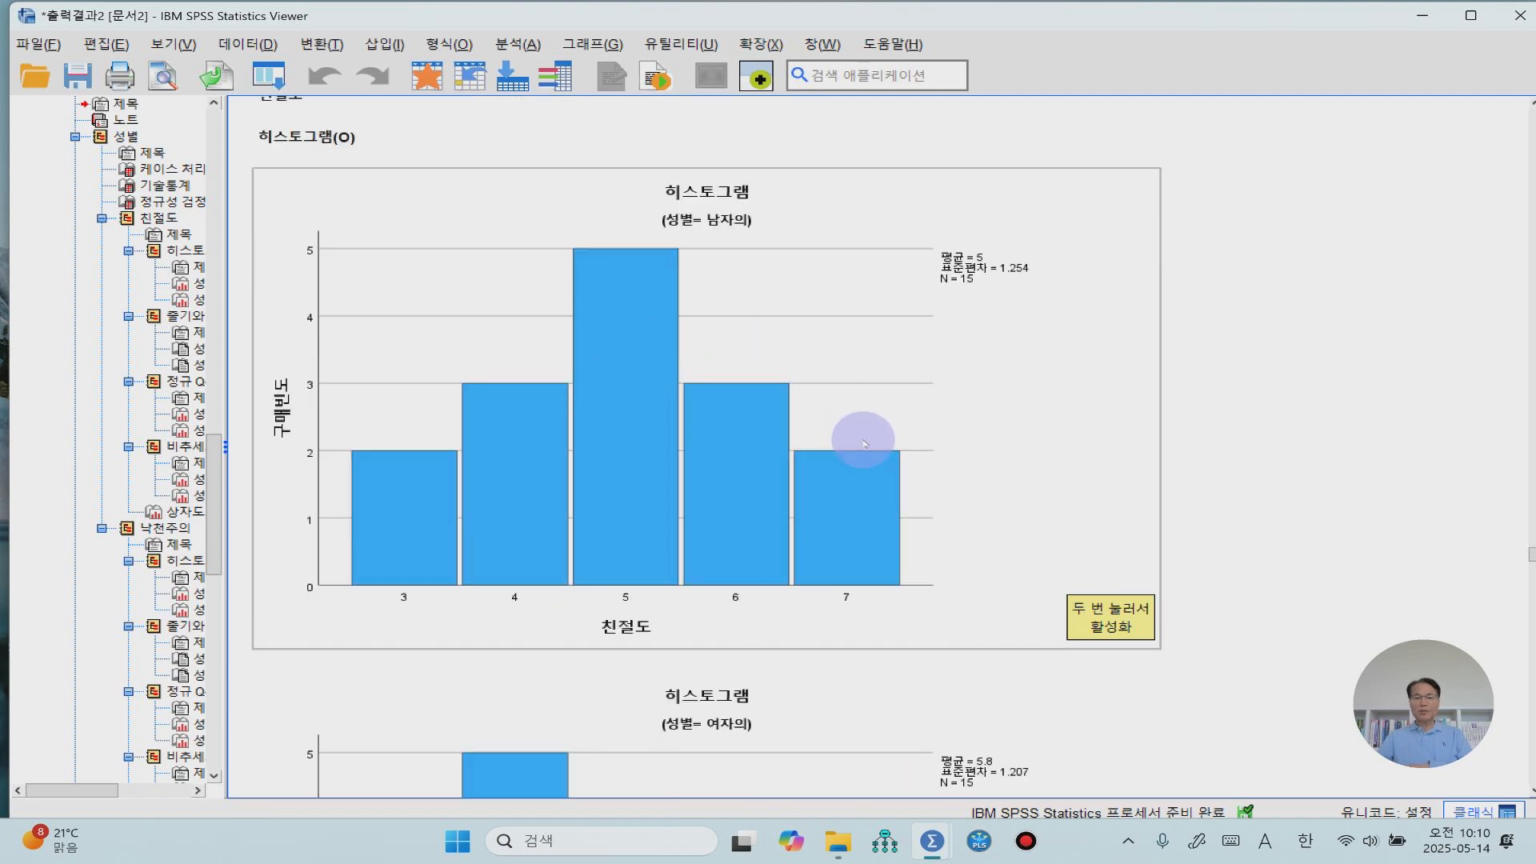
scroll(863, 442, down, 4)
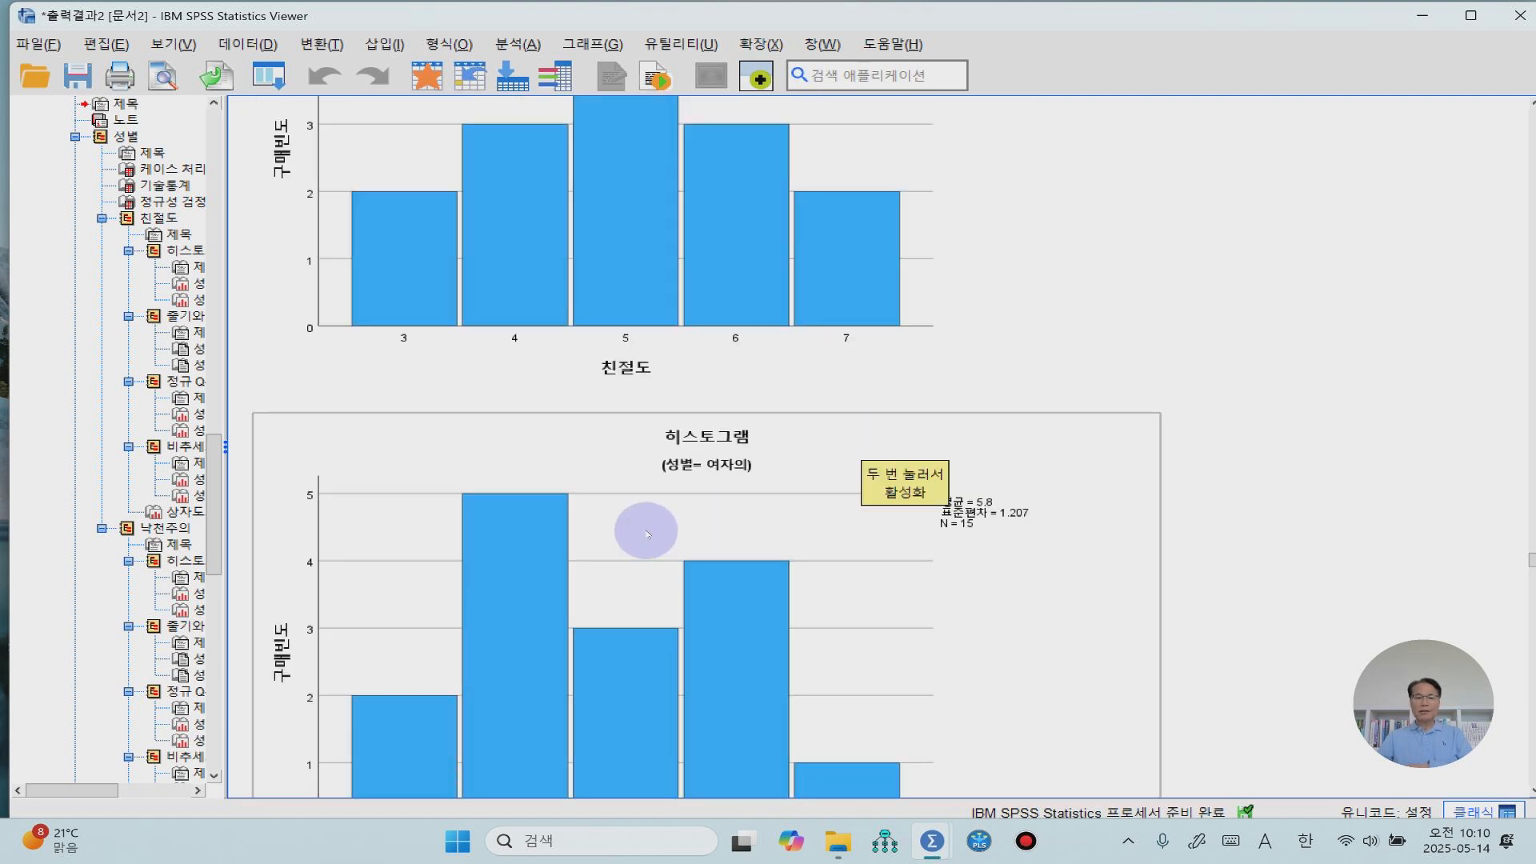
scroll(589, 569, down, 7)
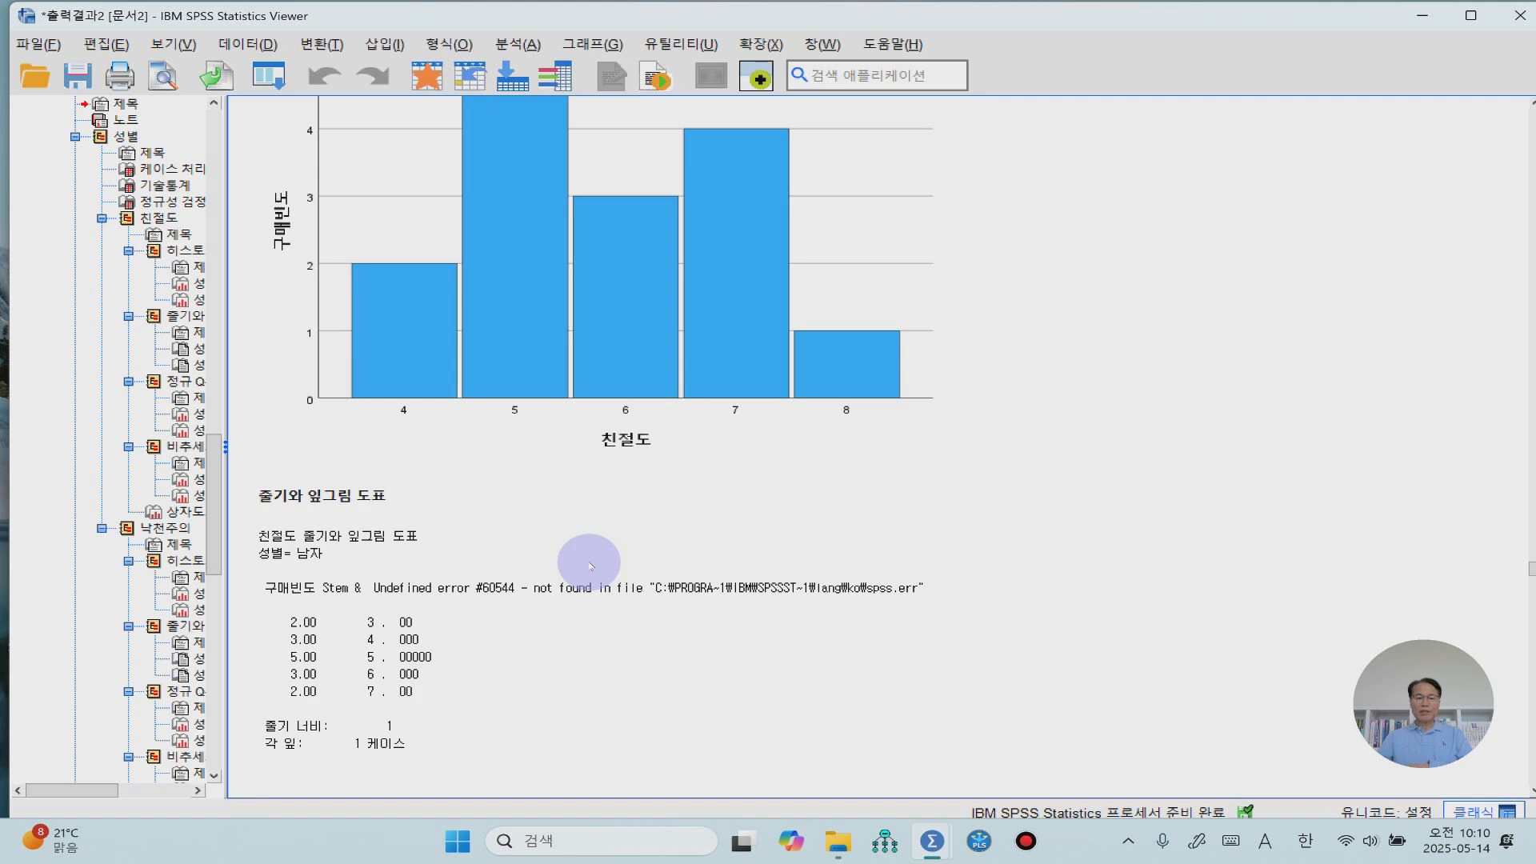
scroll(590, 566, down, 12)
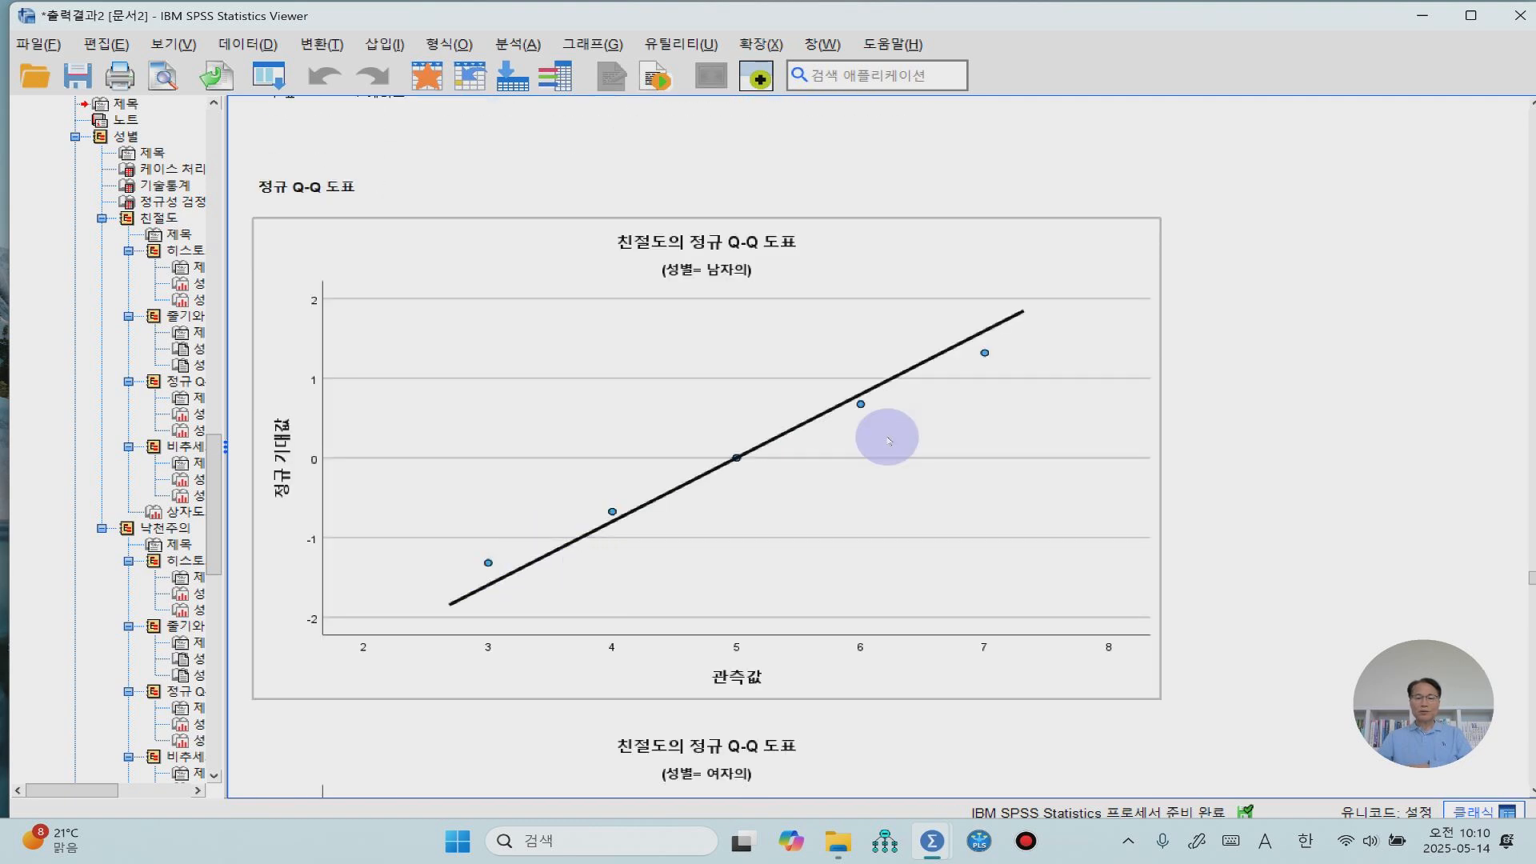
scroll(938, 380, down, 4)
scroll(939, 380, down, 16)
scroll(928, 384, down, 5)
scroll(926, 344, up, 4)
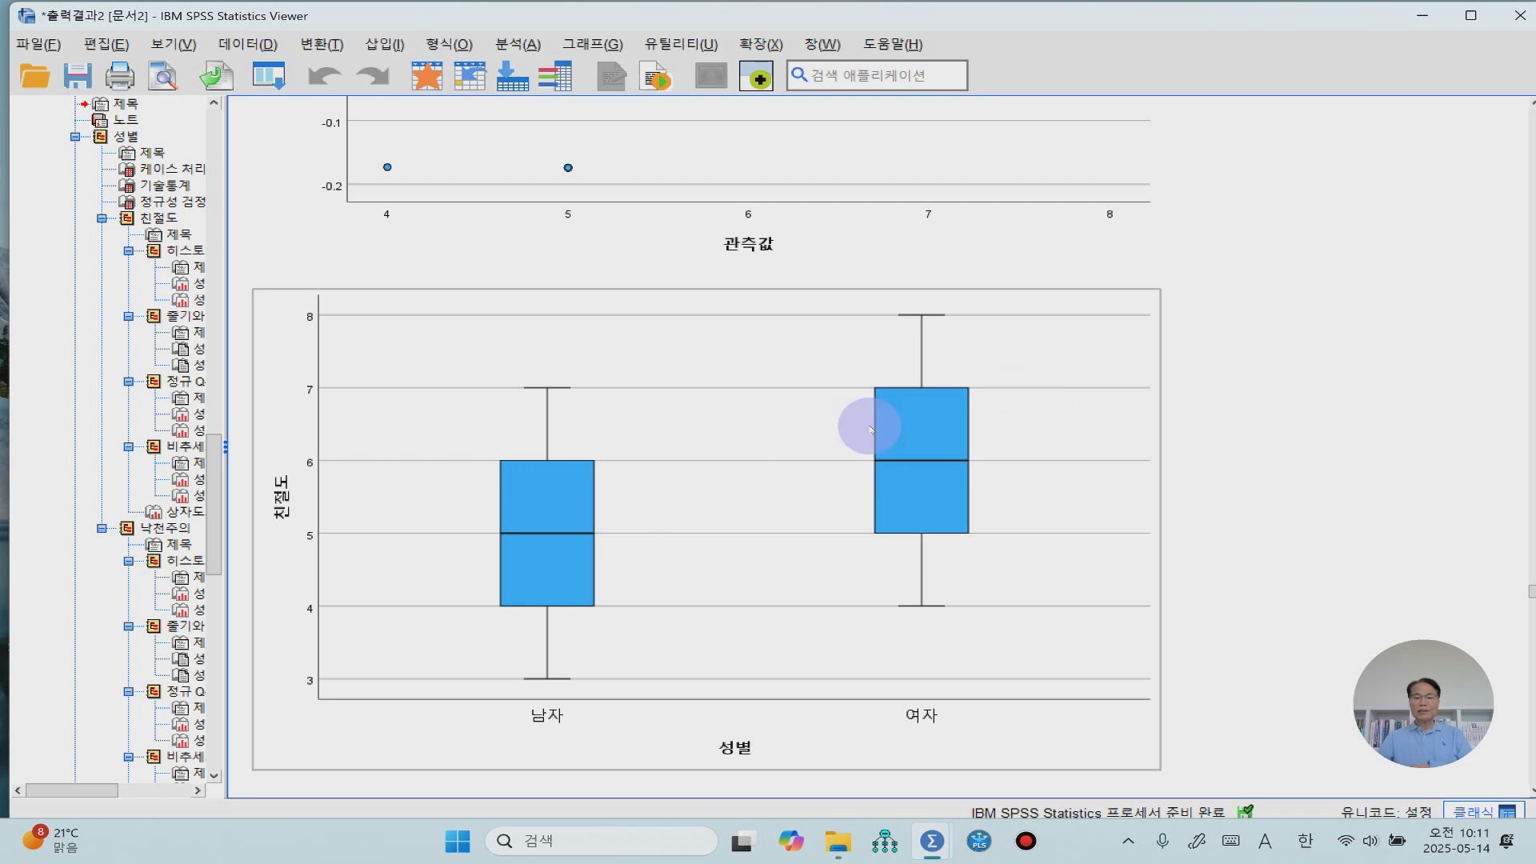
scroll(832, 420, down, 6)
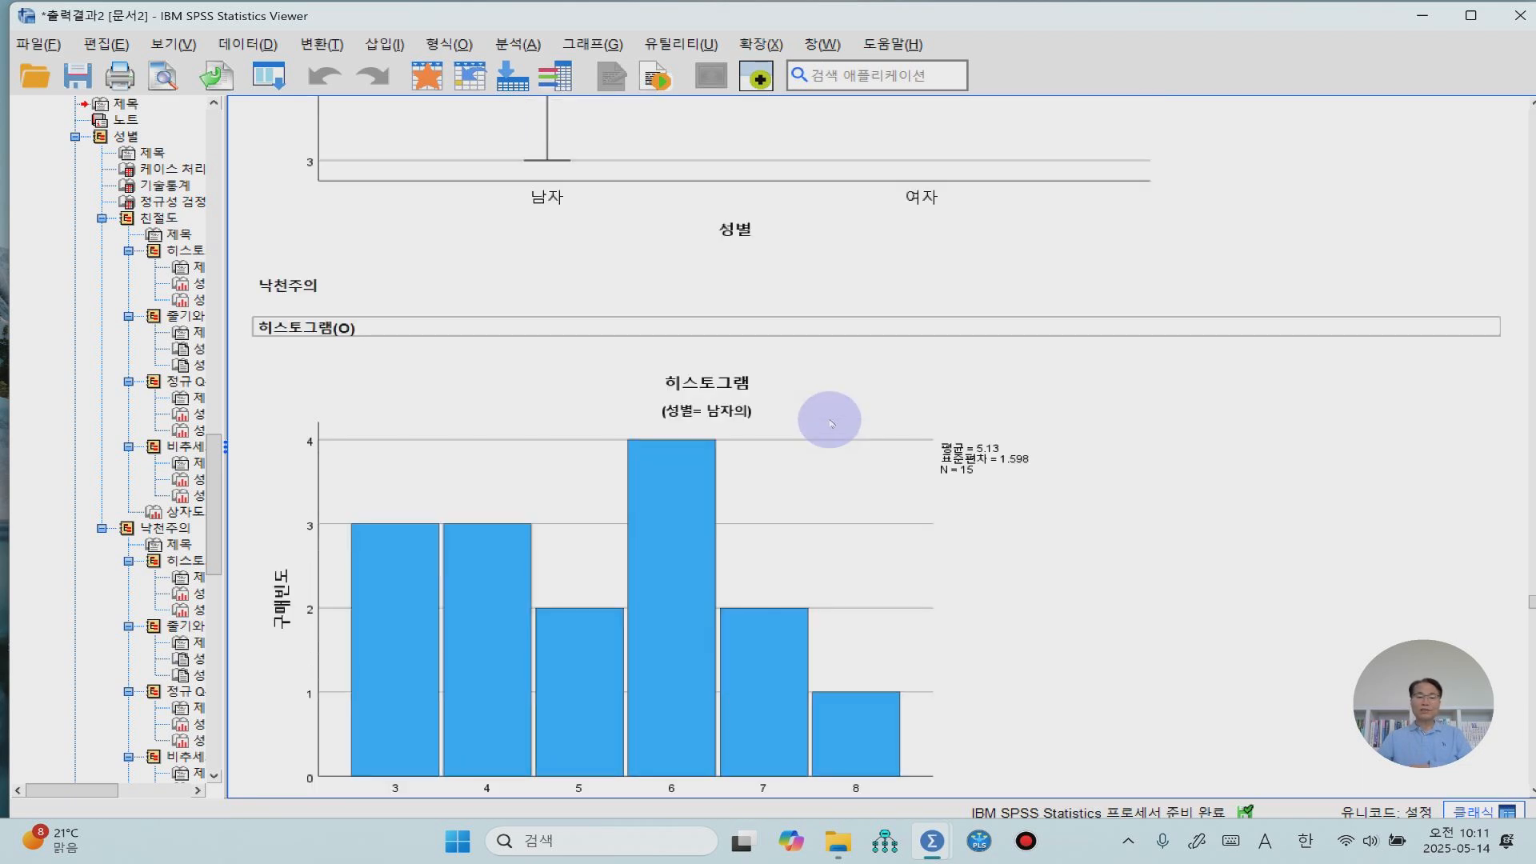
- Examine the histograms, Q-Q plots and box plot of 낙천주의 for each 성별 group
scroll(830, 422, down, 15)
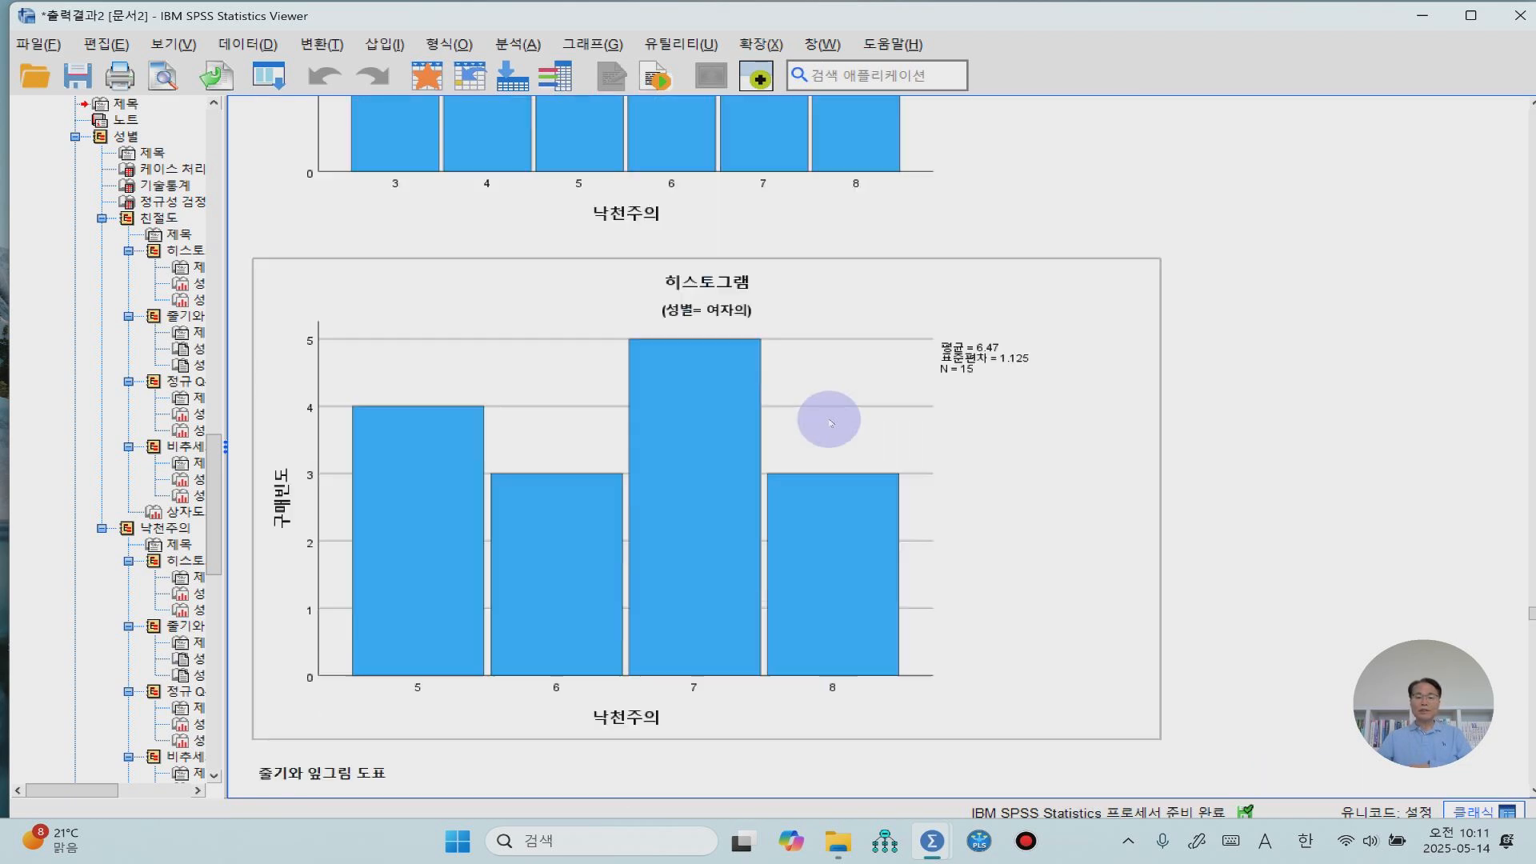
scroll(831, 422, down, 6)
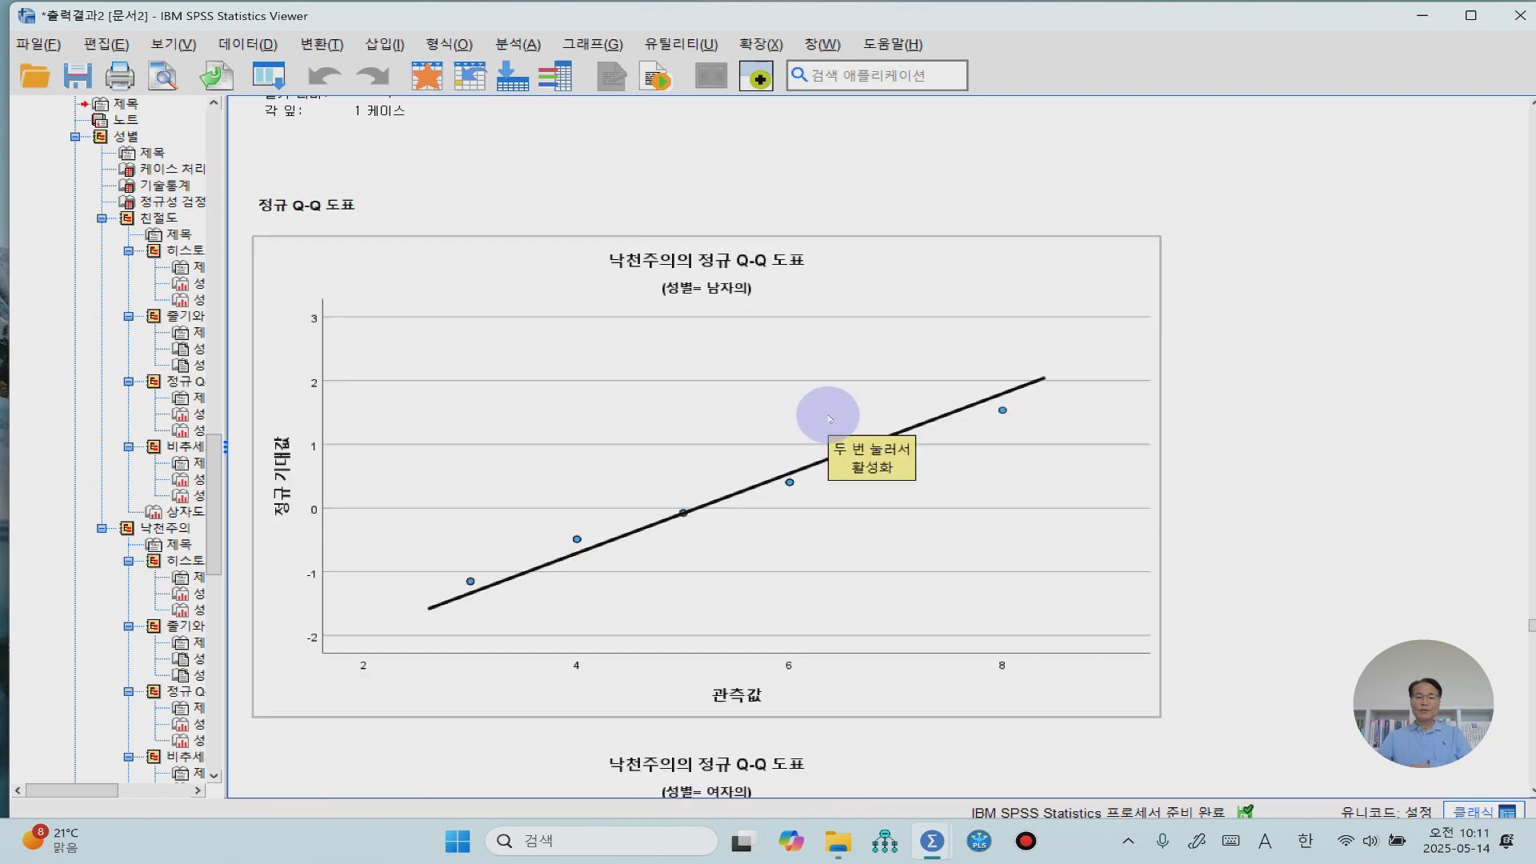
scroll(830, 418, down, 13)
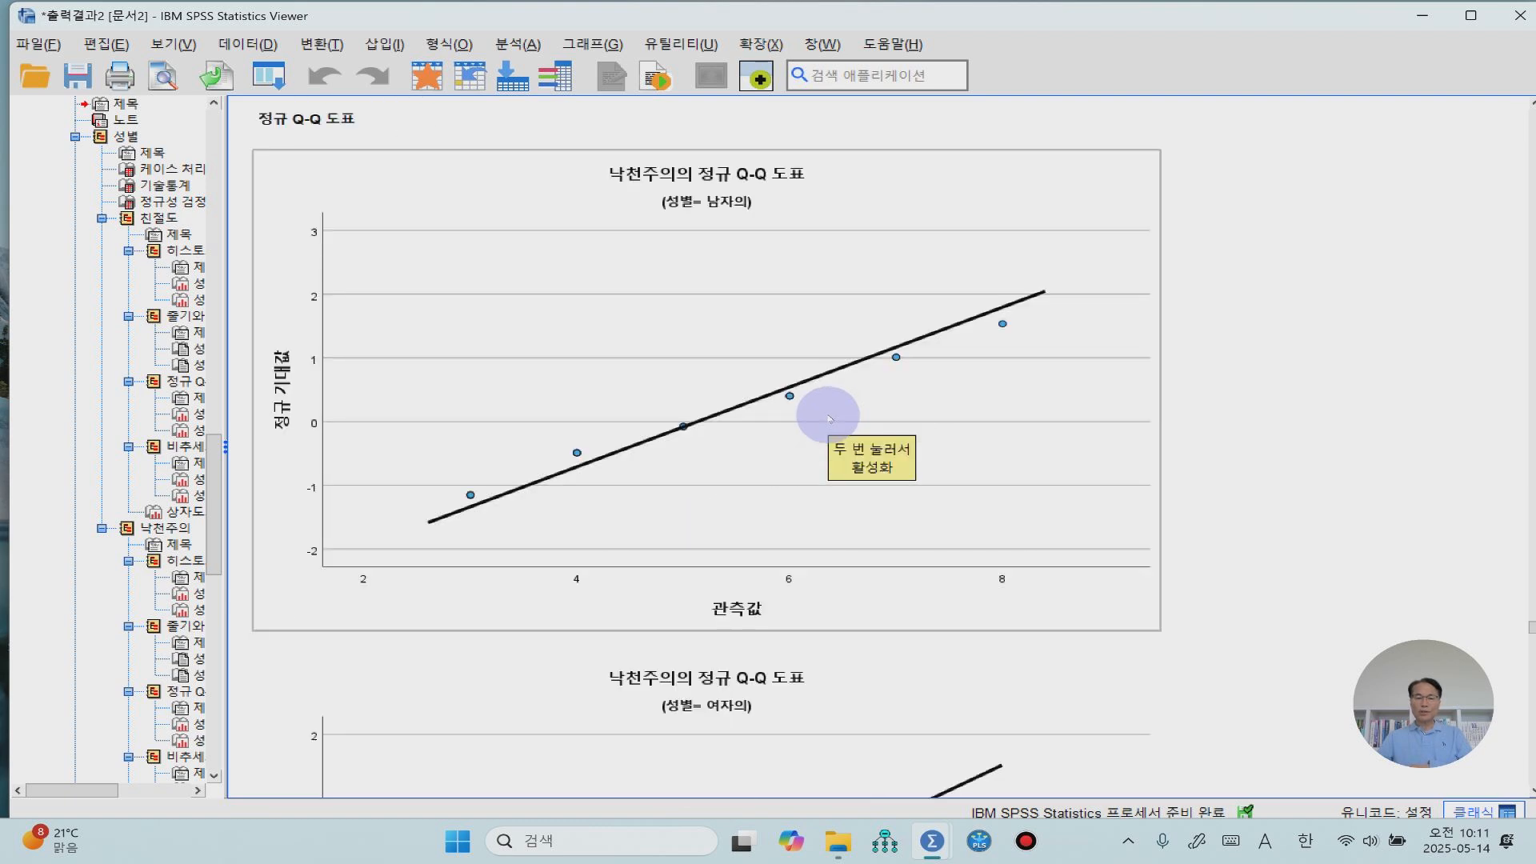
scroll(825, 414, down, 11)
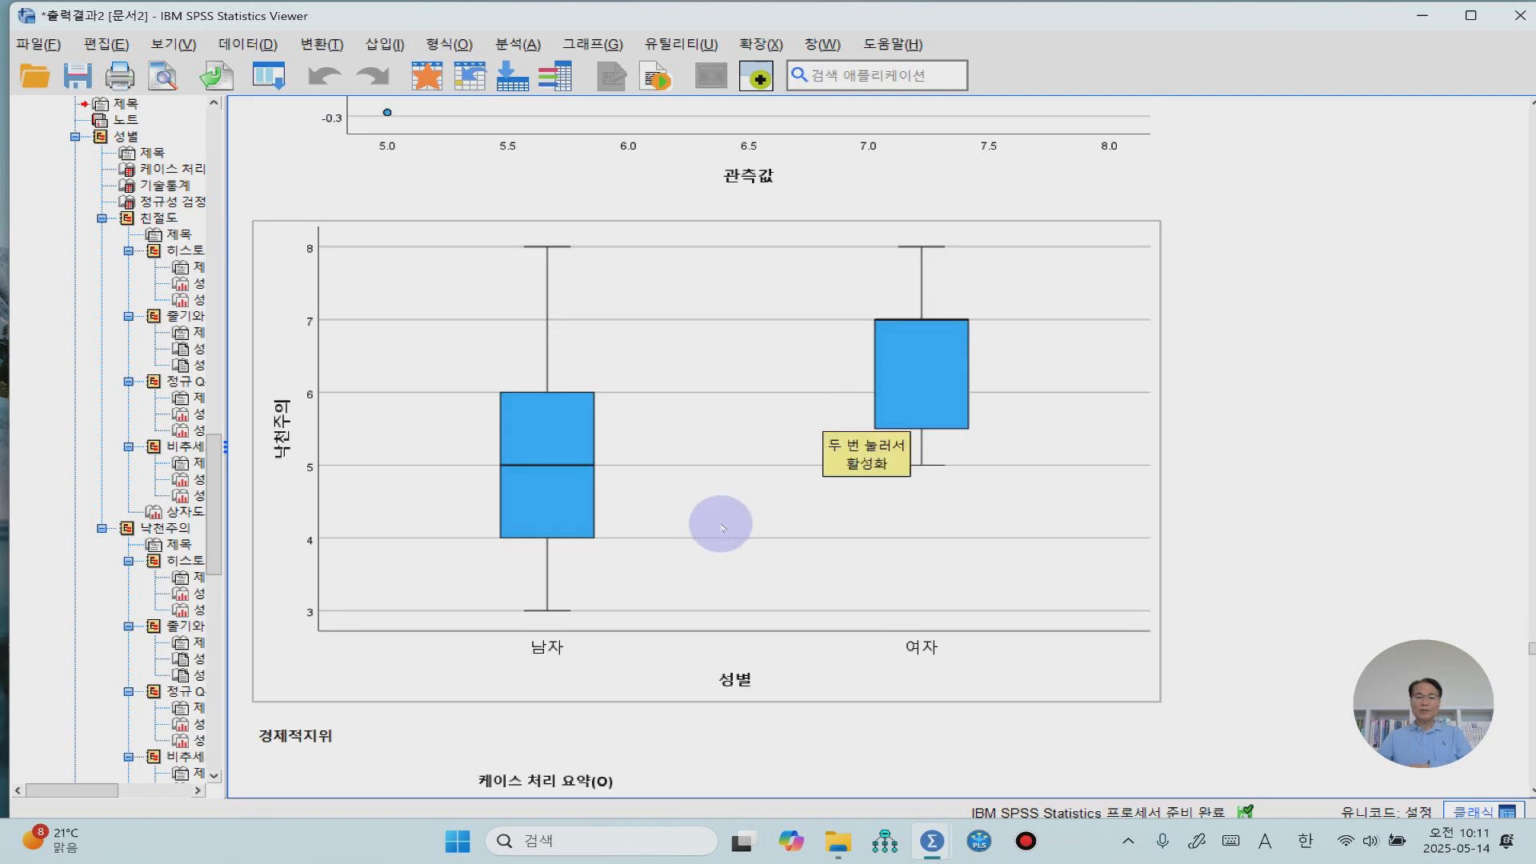
scroll(723, 519, down, 4)
scroll(723, 521, up, 3)
scroll(721, 516, up, 1)
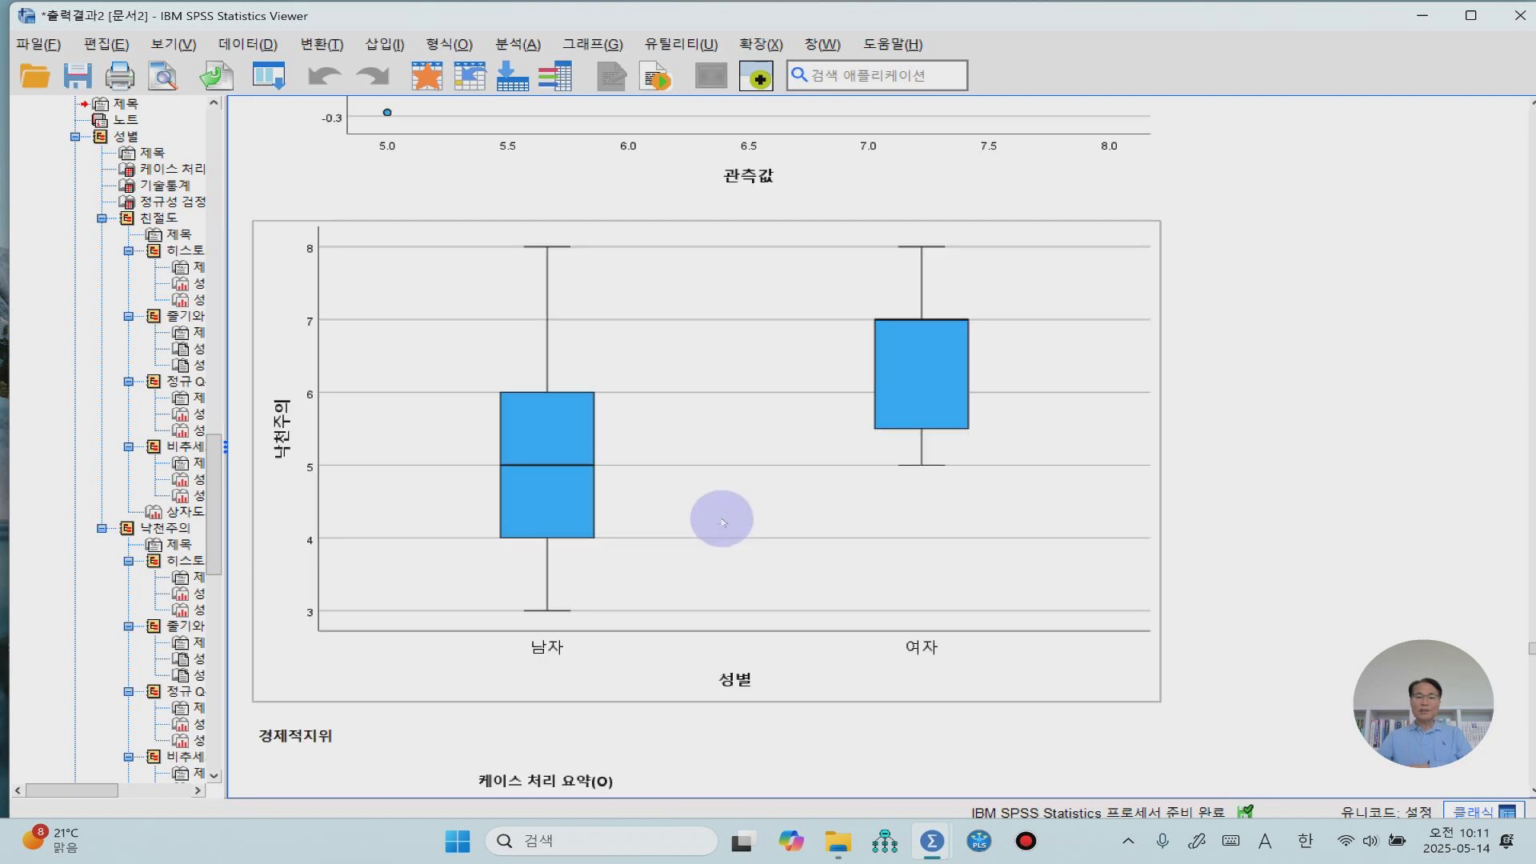
- Examine the case summary, descriptive statistics (기술통계) and normality tests of 친절도 and 낙천주의 by 경제적지위
scroll(761, 445, down, 9)
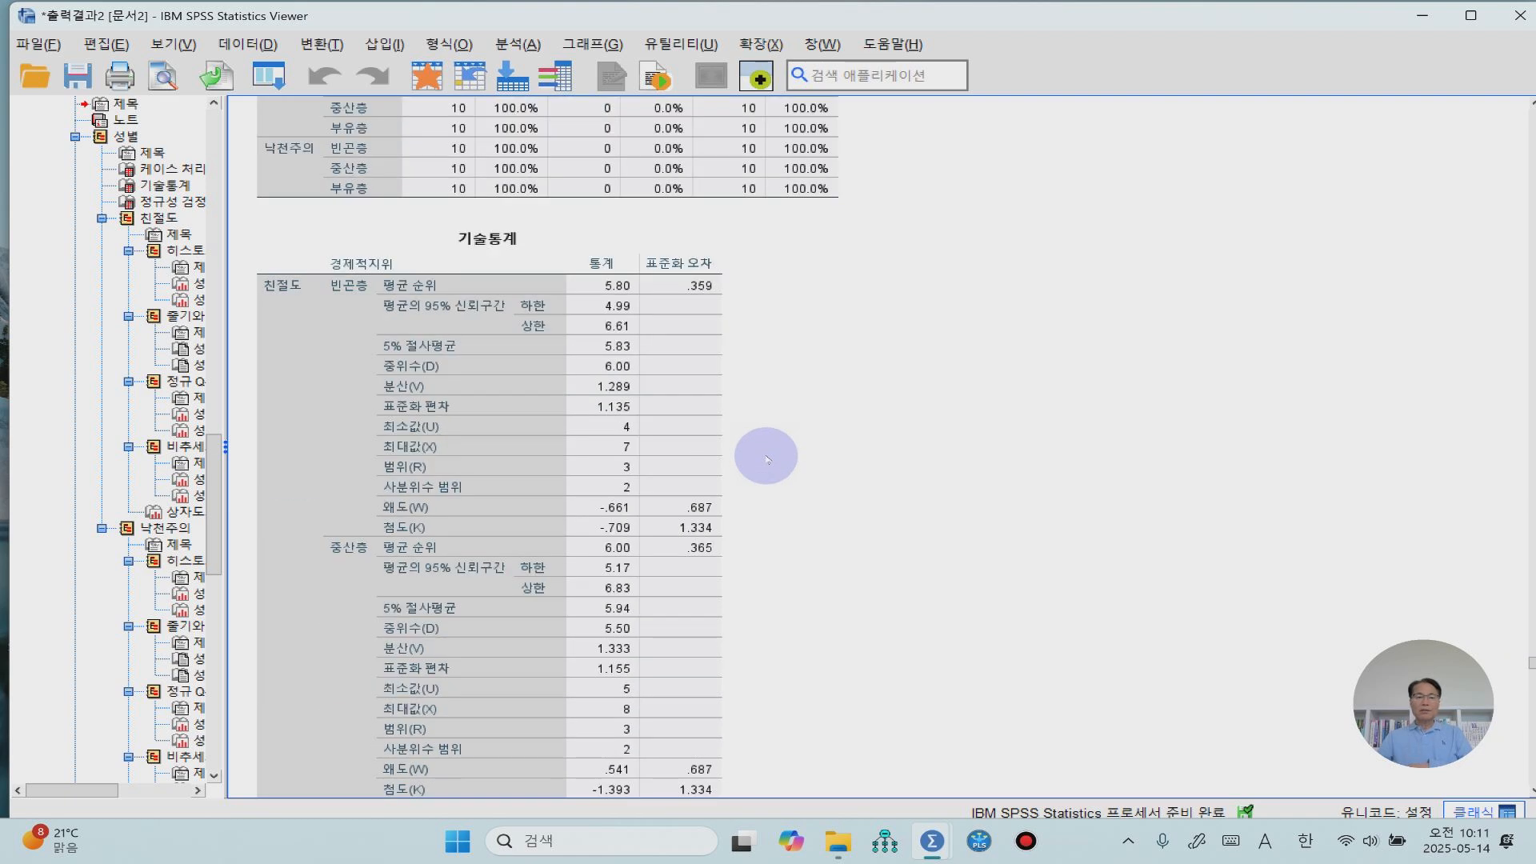
scroll(688, 429, up, 5)
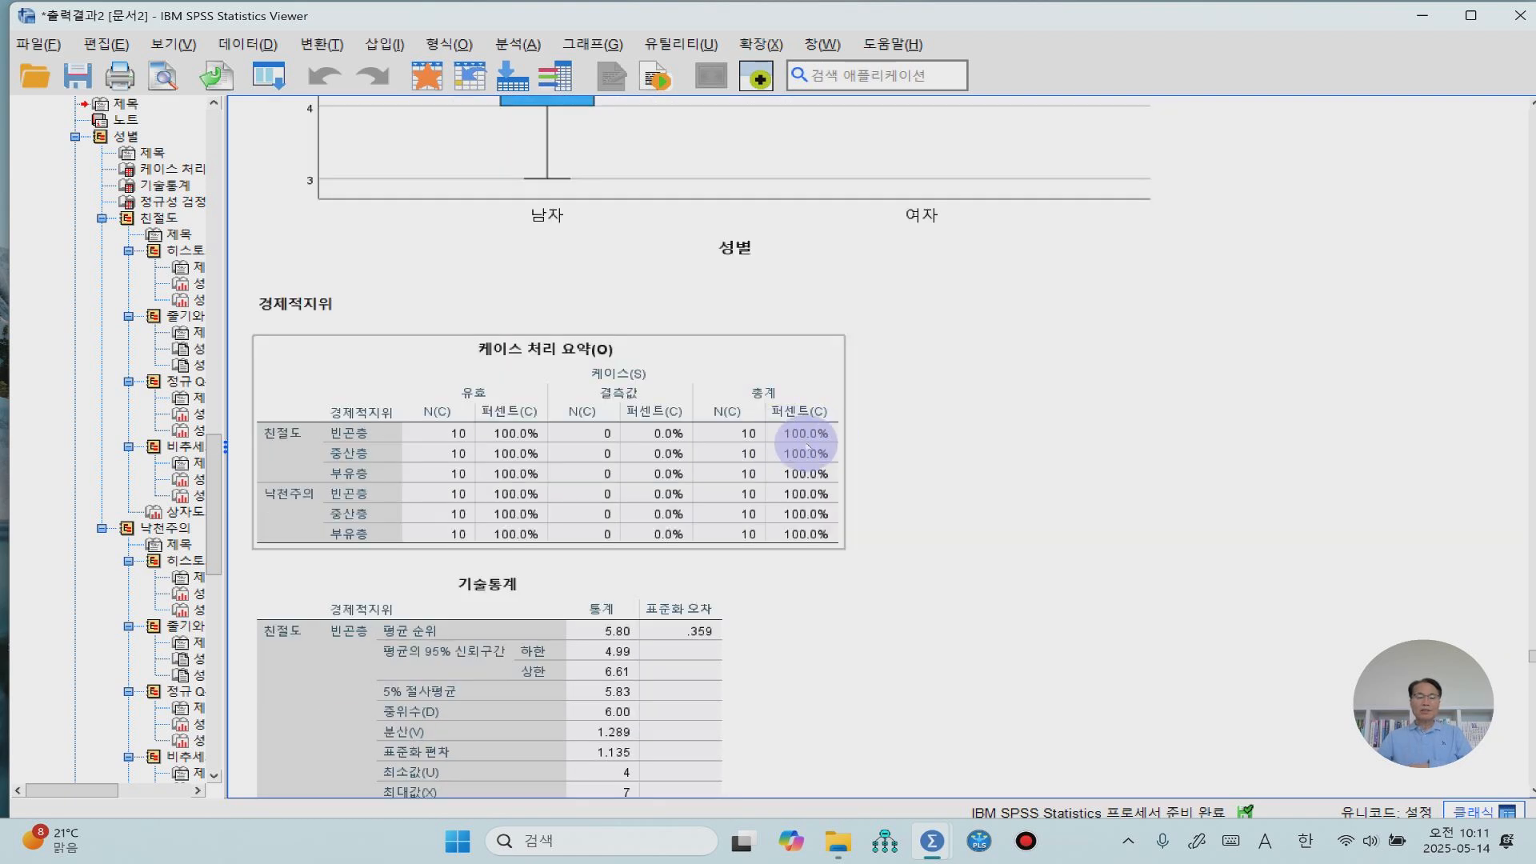
scroll(826, 437, down, 12)
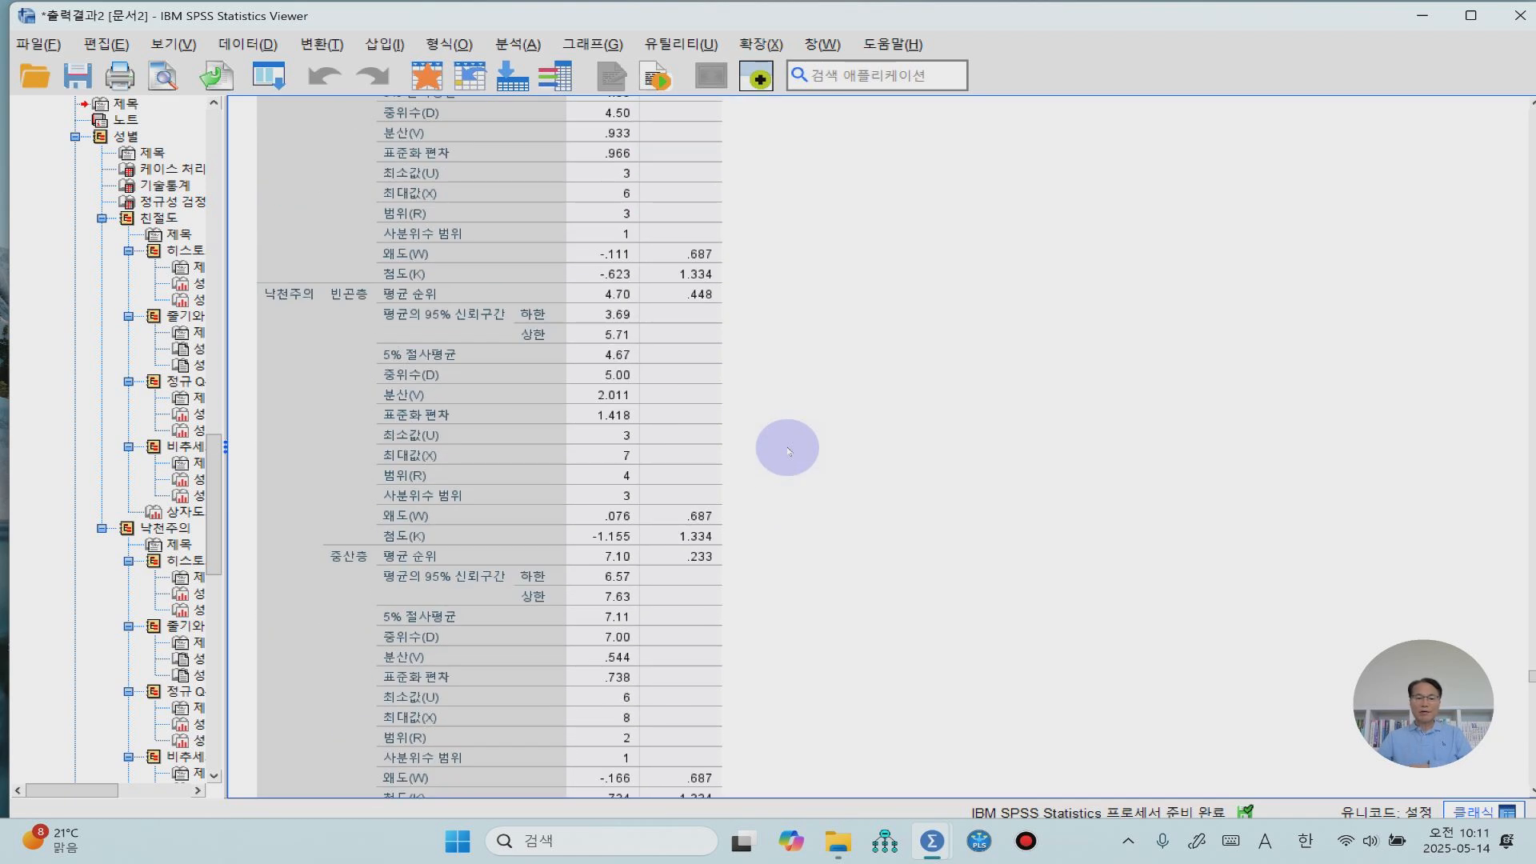
scroll(788, 450, down, 12)
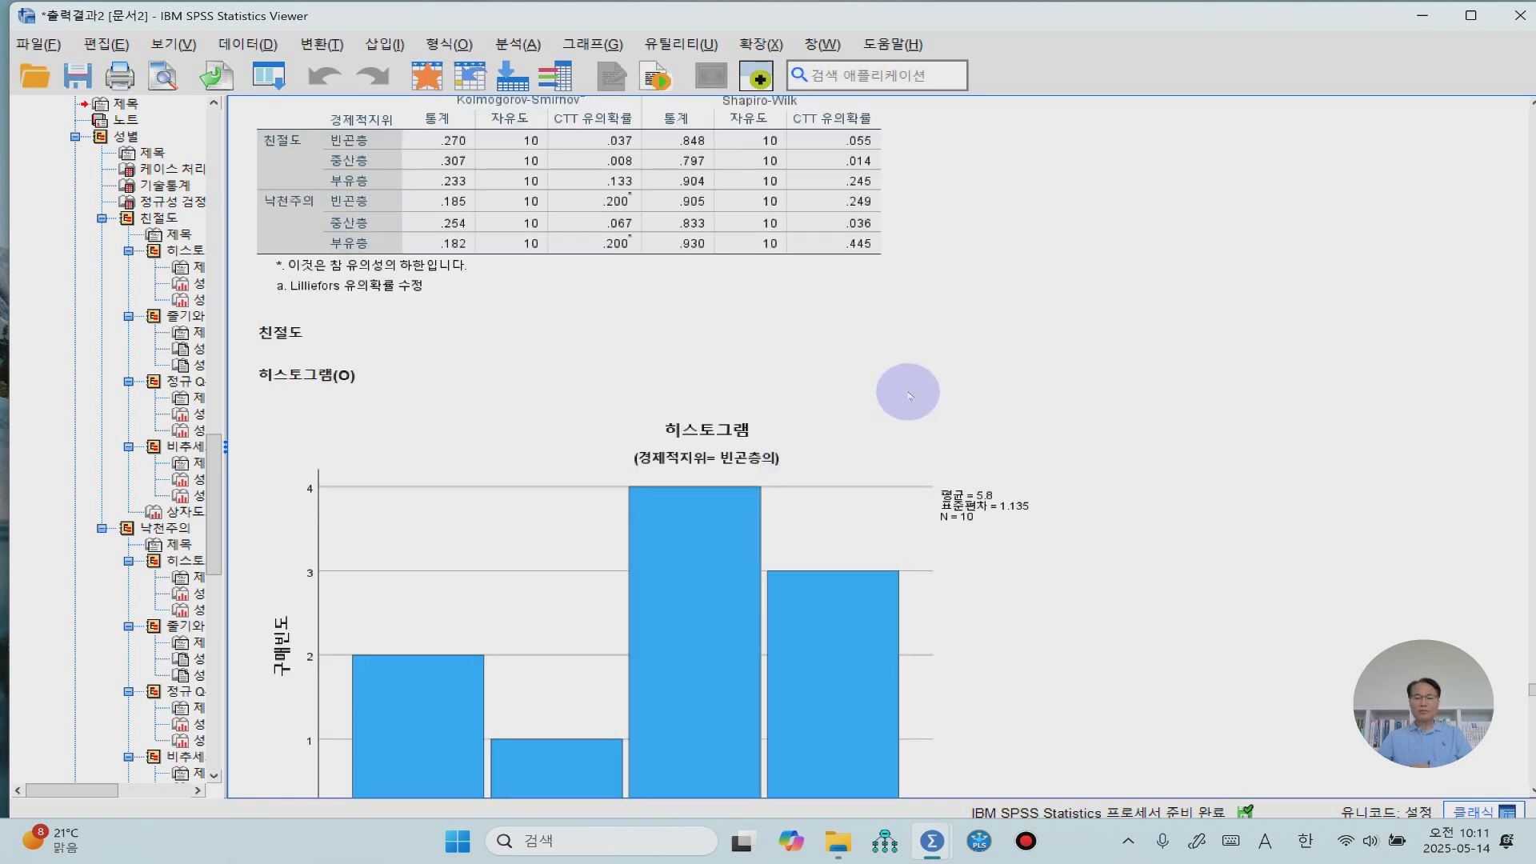
- Examine the histograms, stem-and-leaf plots, Q-Q plots and box plot of 친절도 for each 경제적지위 group
scroll(908, 392, down, 3)
scroll(909, 396, down, 17)
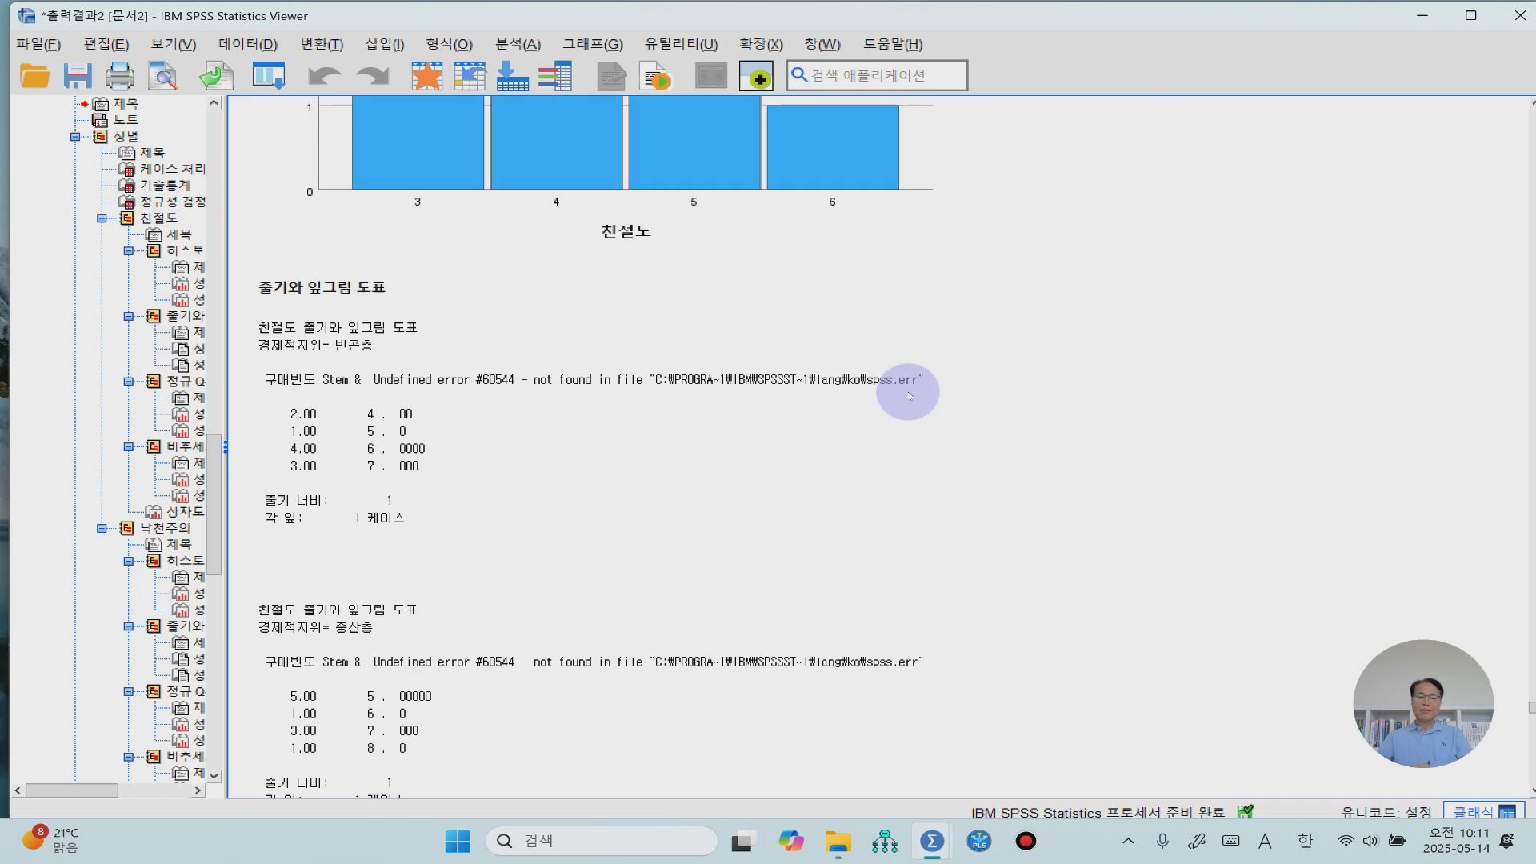
scroll(910, 396, down, 20)
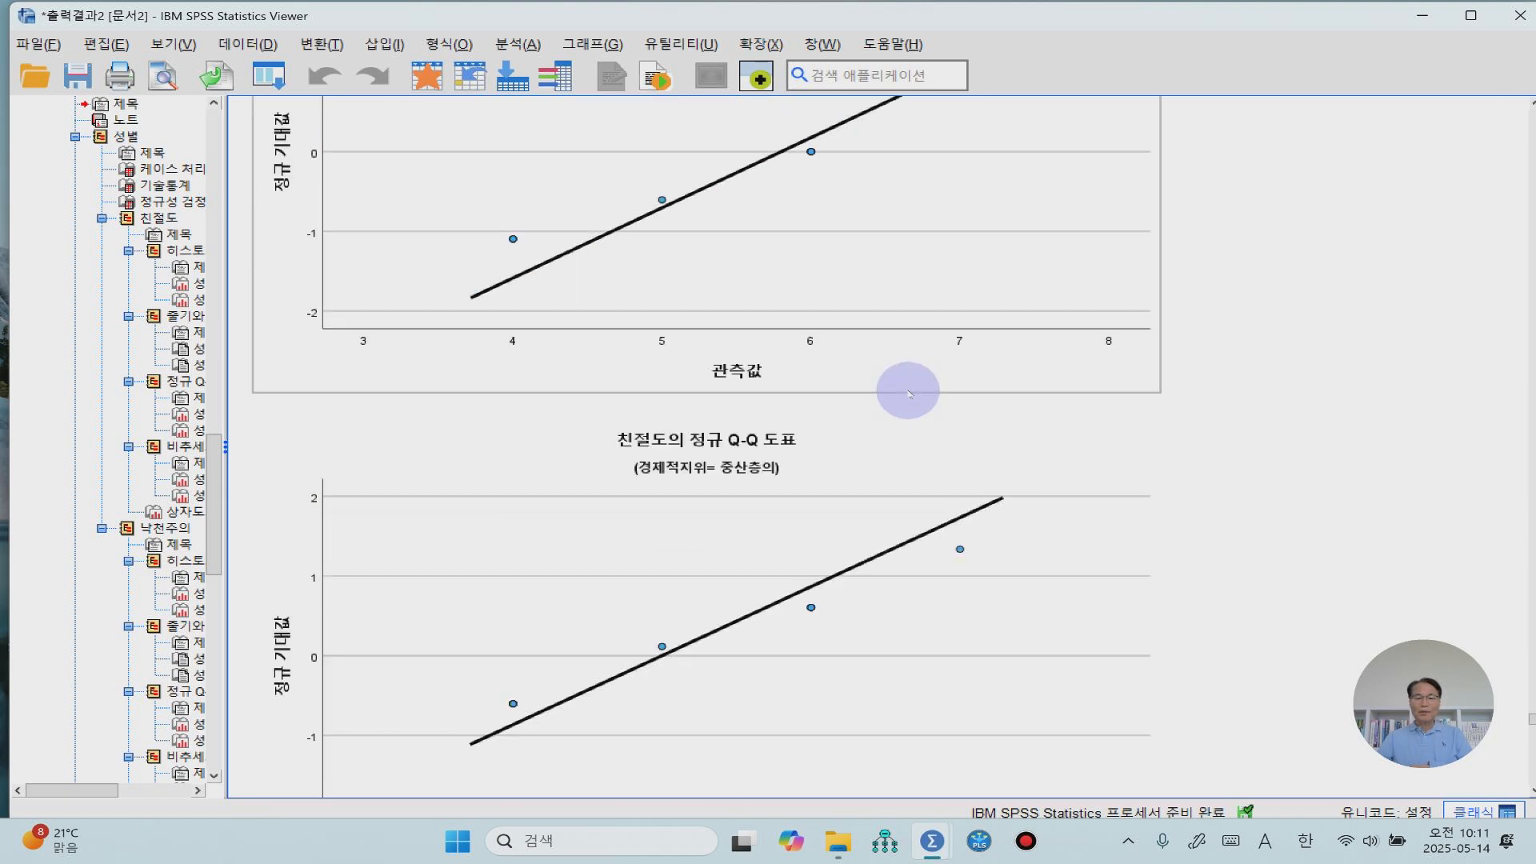
scroll(909, 393, down, 12)
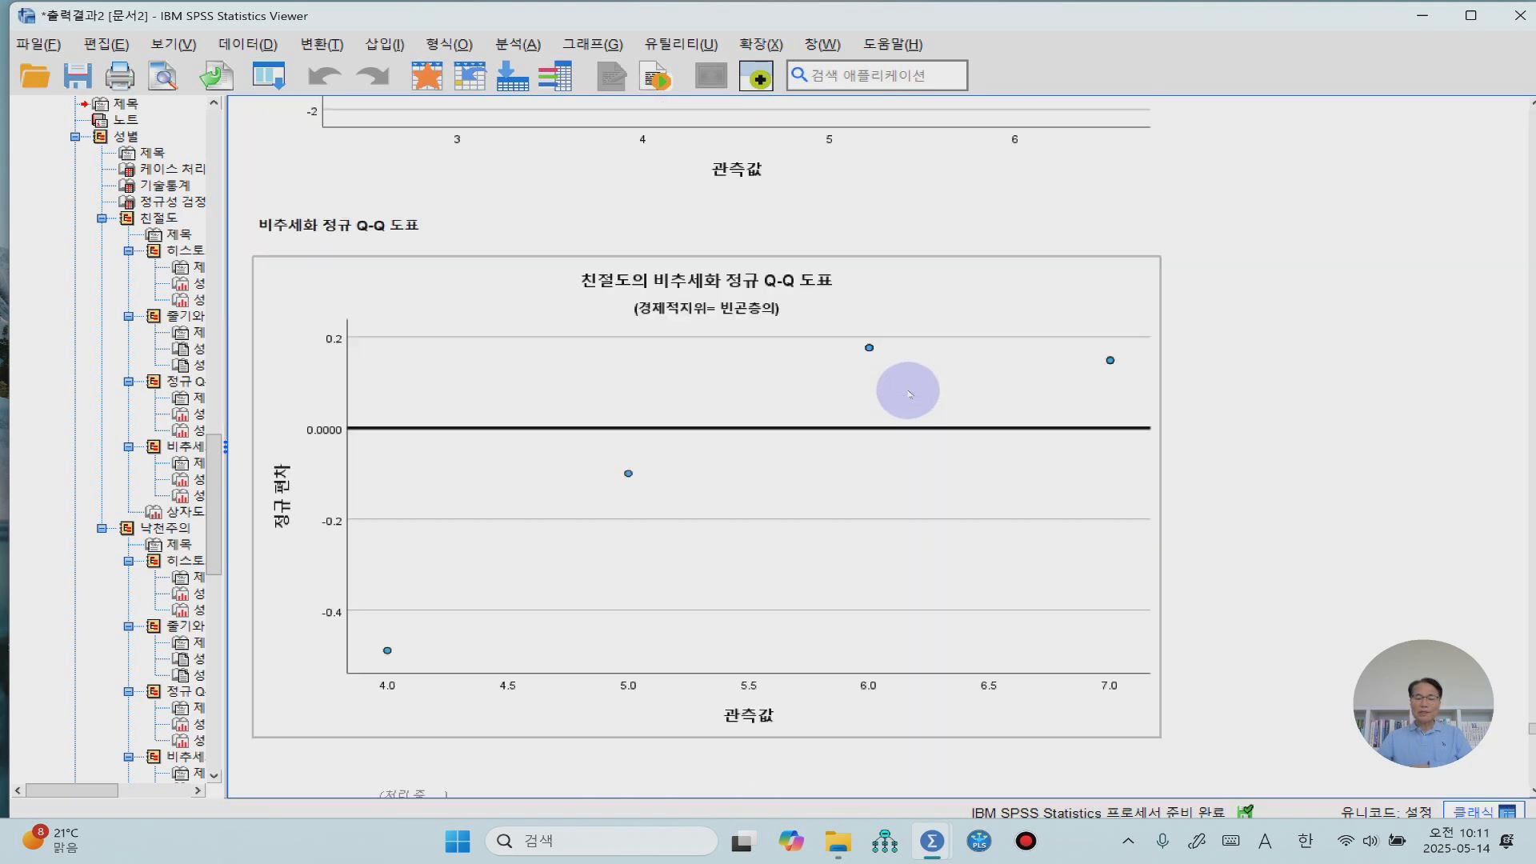
scroll(910, 393, down, 18)
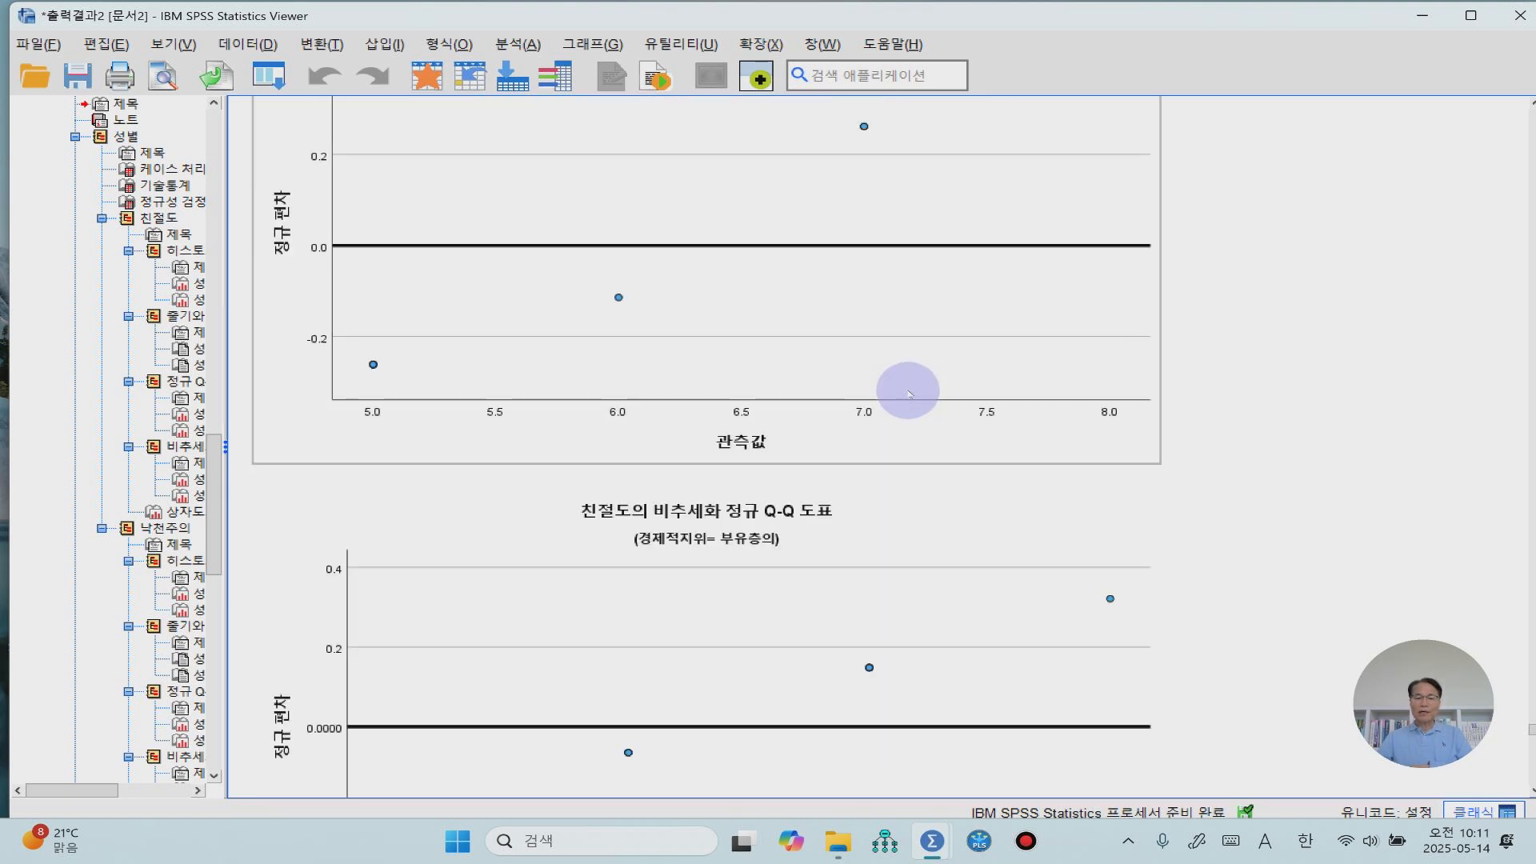
click(910, 394)
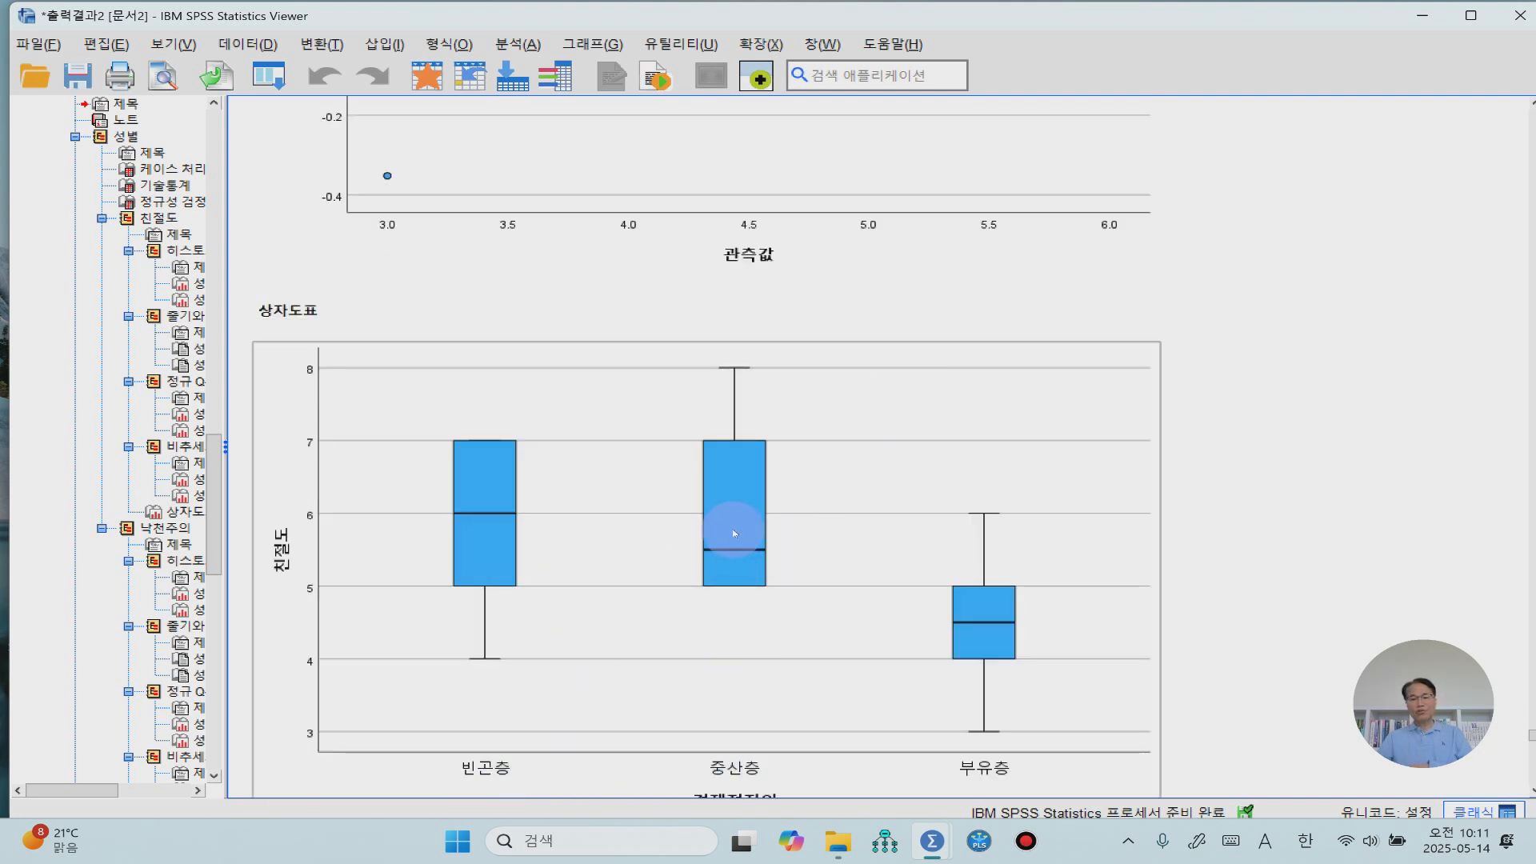
click(1156, 730)
click(1156, 730)
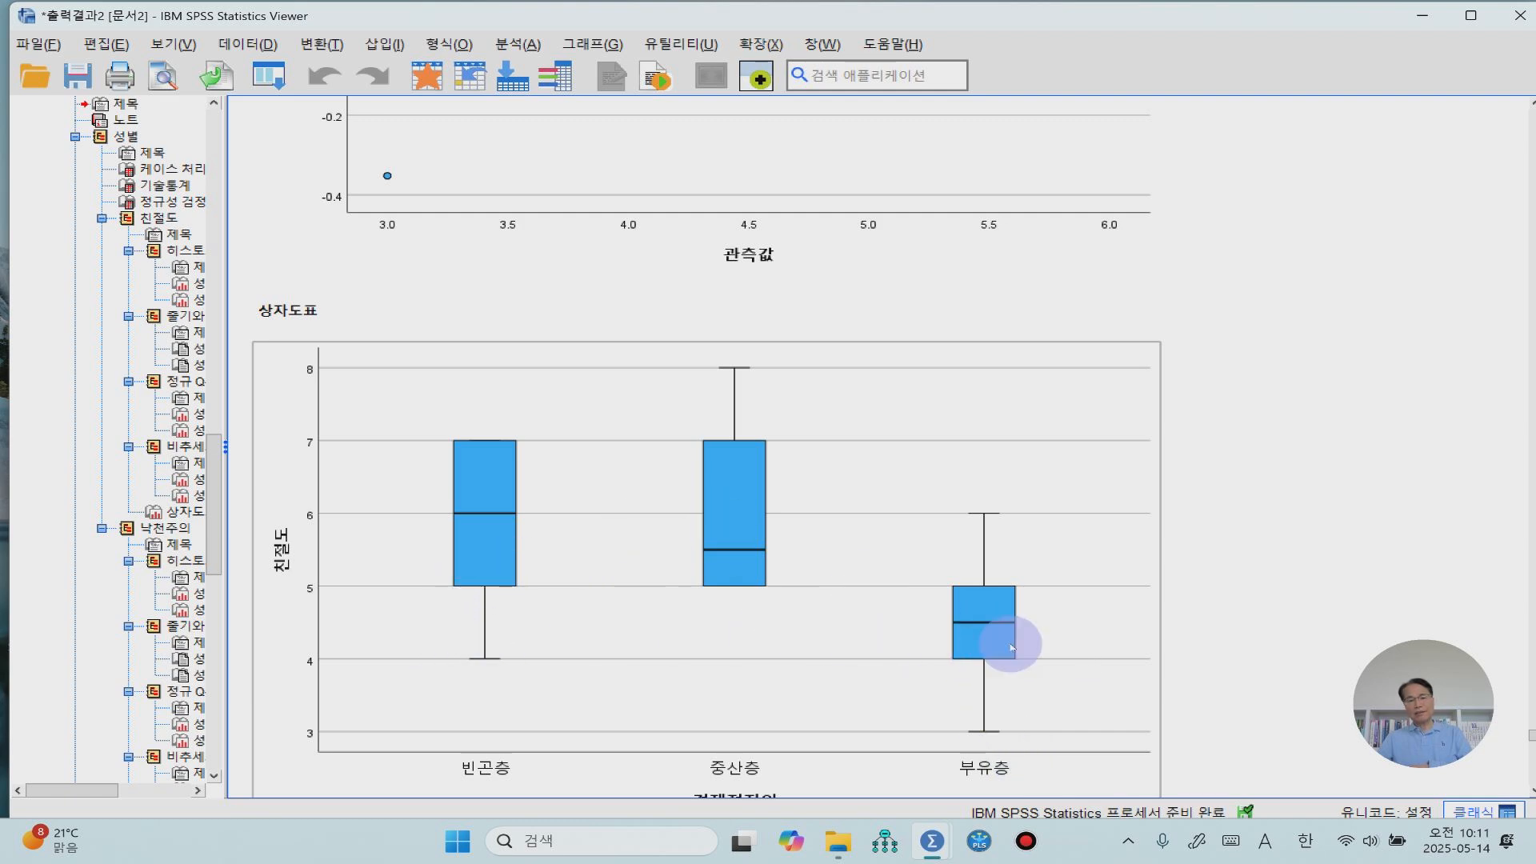
- Examine the histograms, stem-and-leaf plots, Q-Q plots and box plot of 낙천주의 for each 경제적지위 group
scroll(920, 584, down, 5)
scroll(921, 584, down, 5)
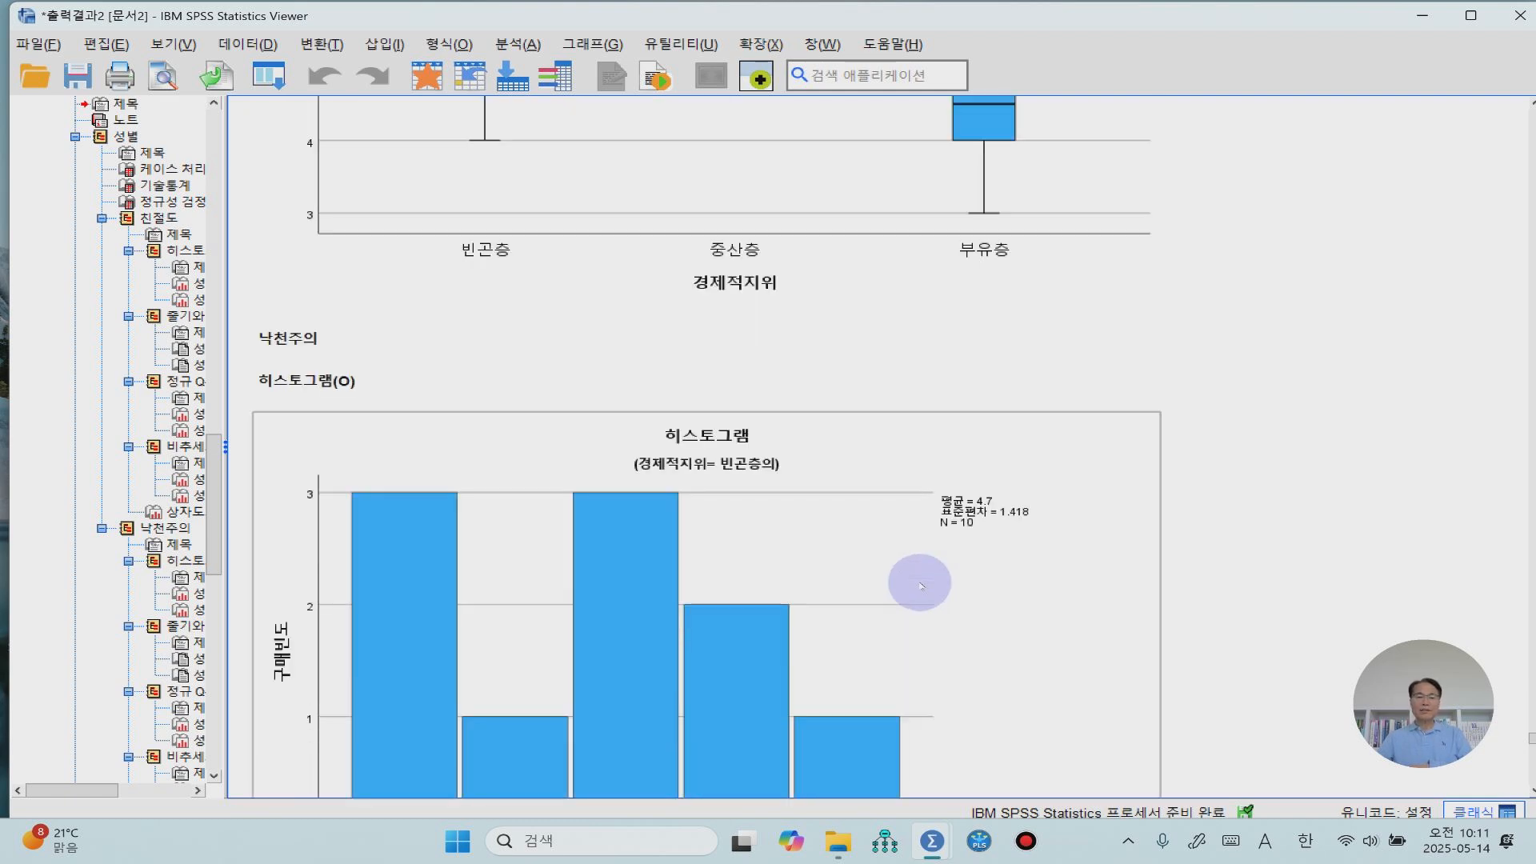
scroll(1016, 468, down, 3)
click(1016, 468)
scroll(1017, 468, down, 10)
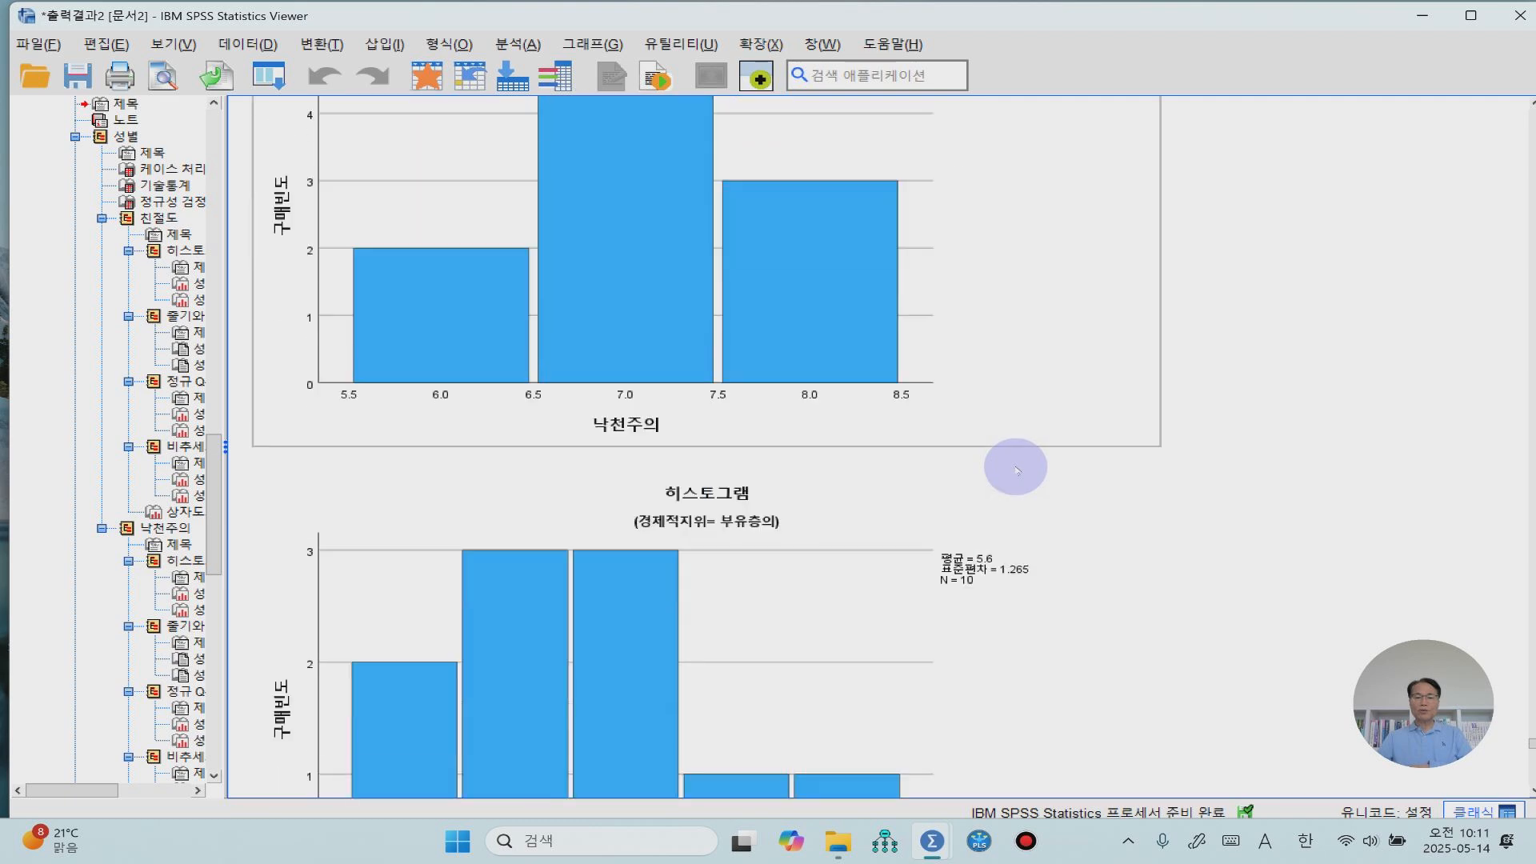
scroll(1016, 470, down, 10)
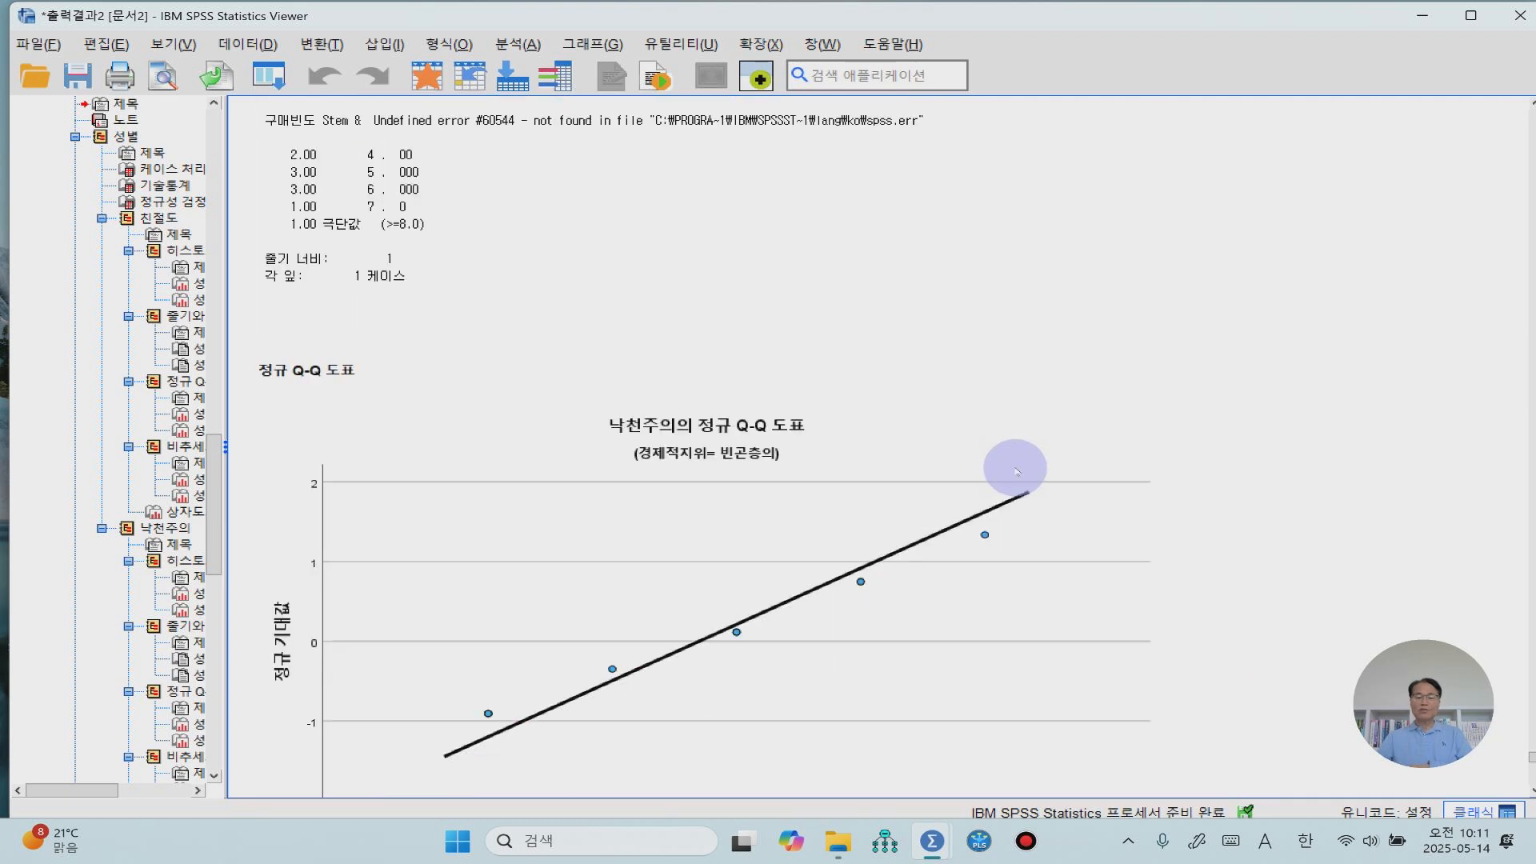
scroll(1016, 470, down, 15)
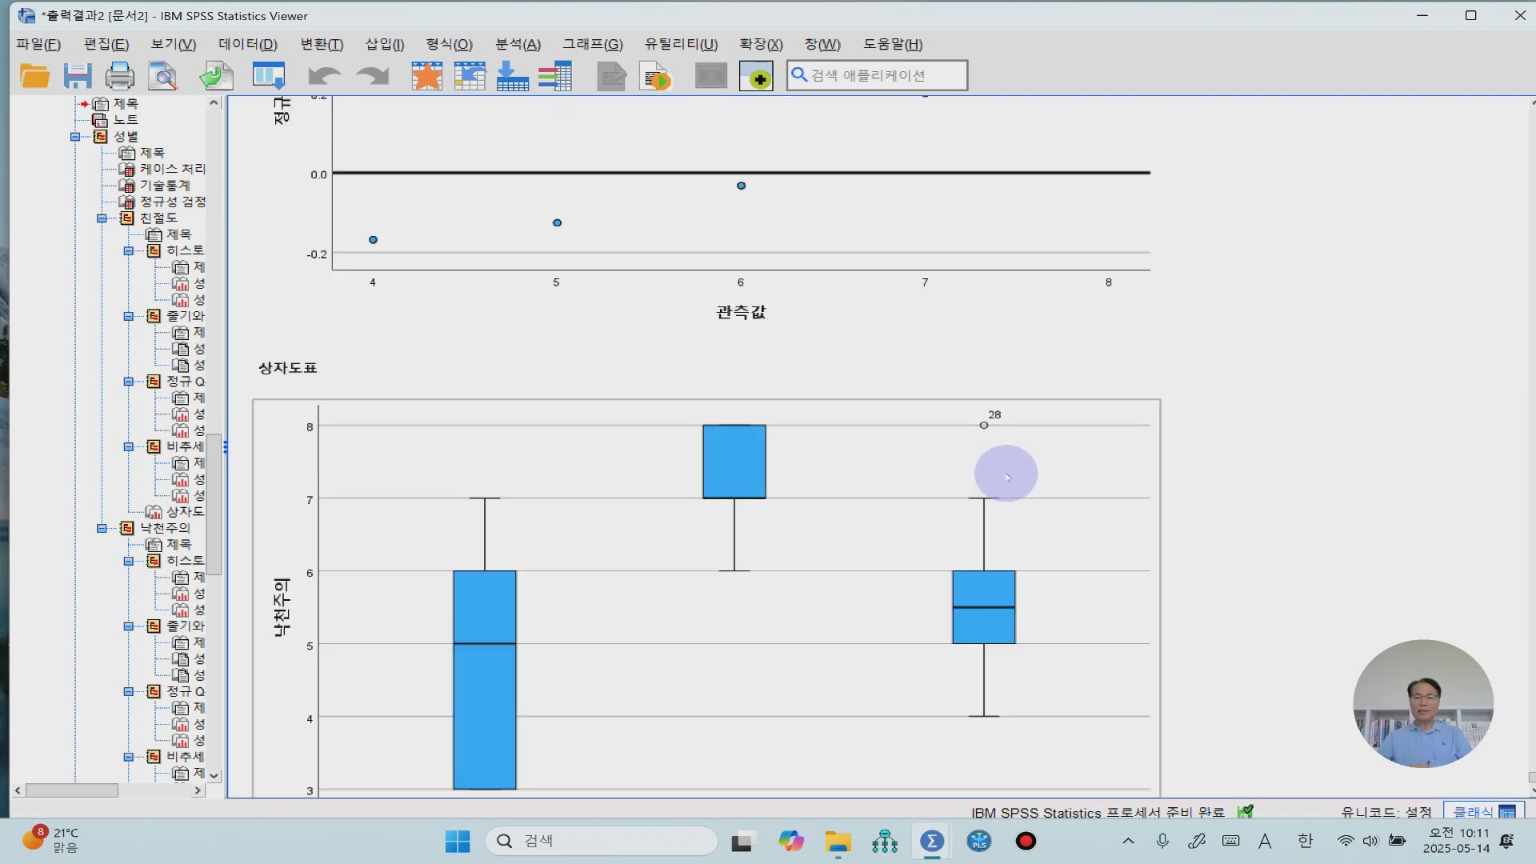
scroll(992, 488, down, 3)
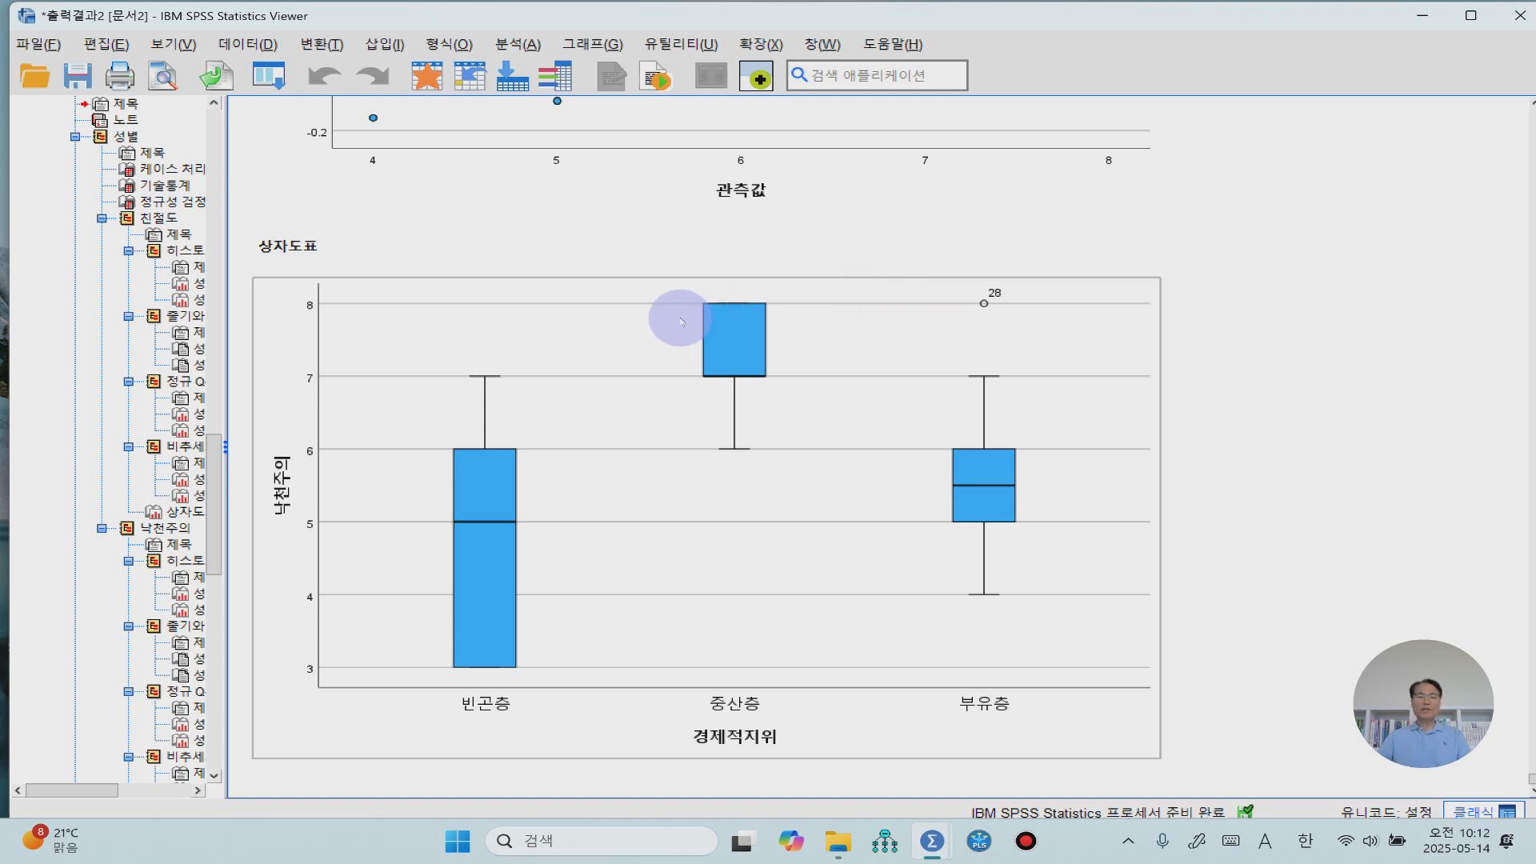
- Start a multivariate (다변량) general linear model with 친절도 and 낙천주의 as the dependent variables
click(520, 45)
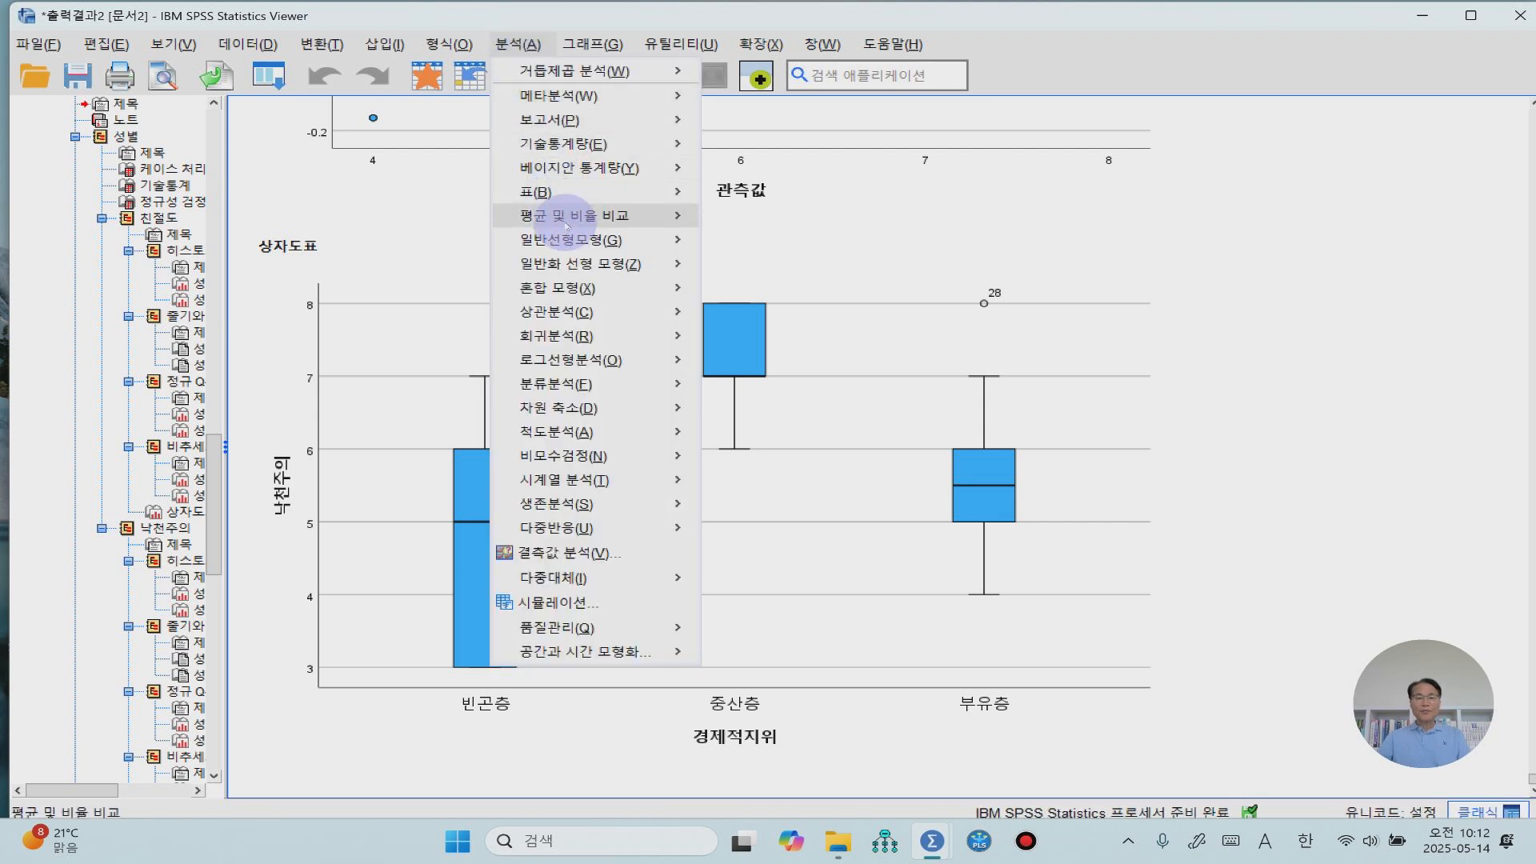
mouse_move(572, 240)
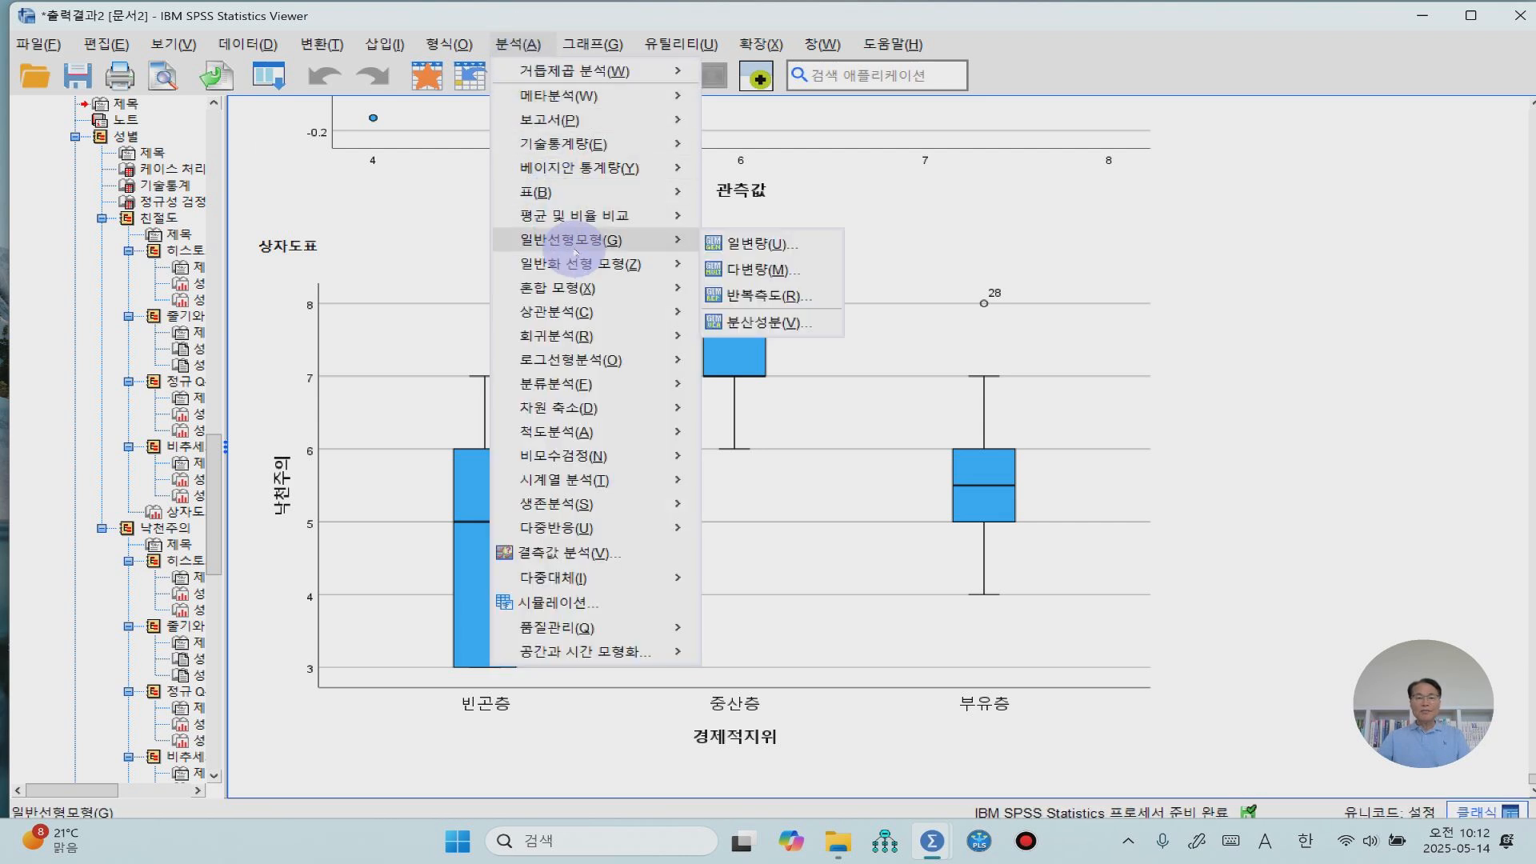
click(764, 272)
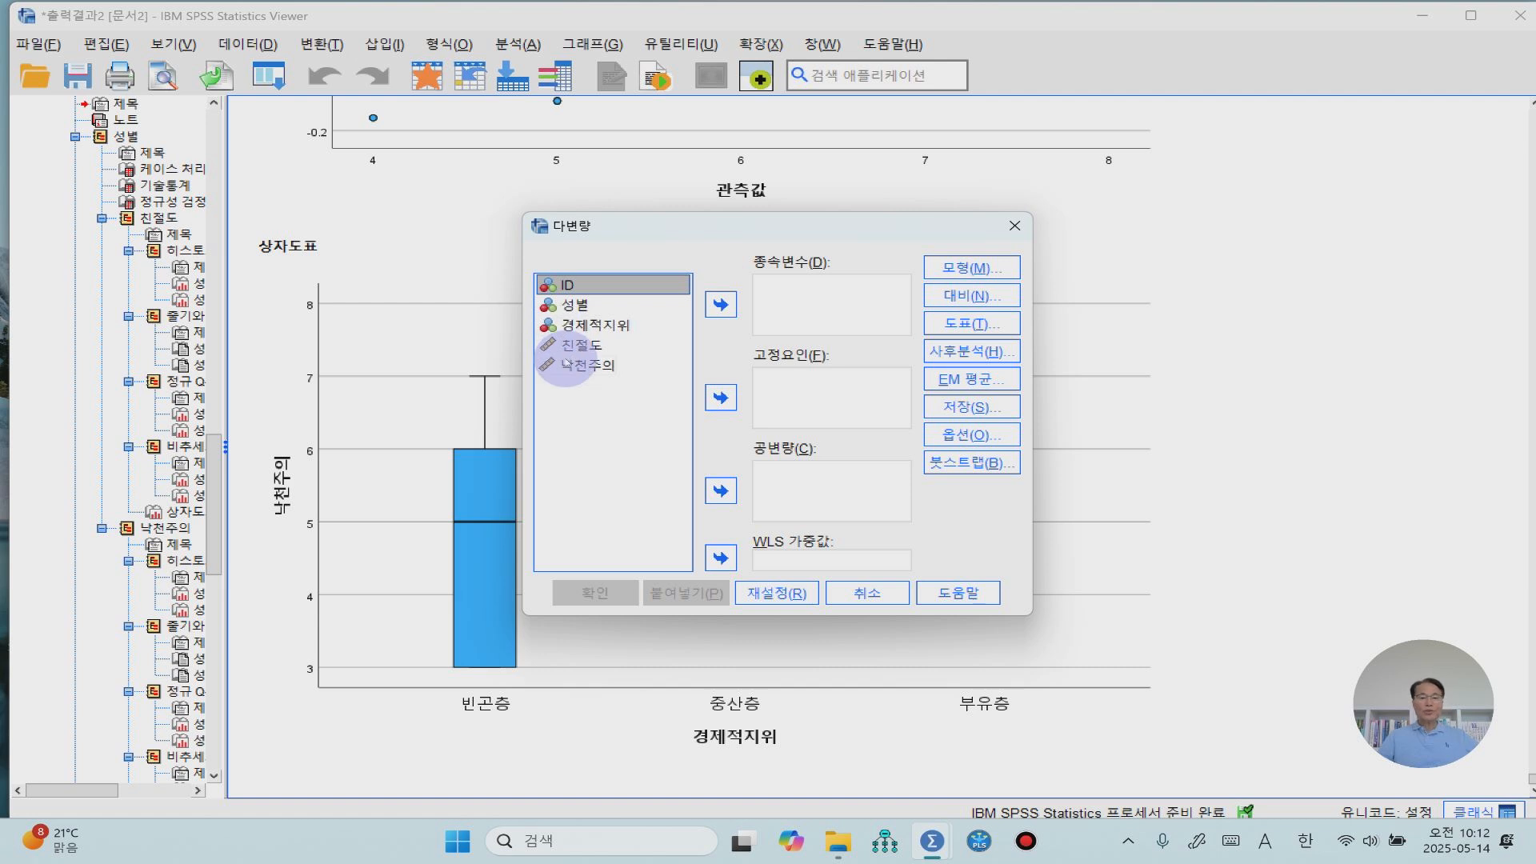
click(569, 345)
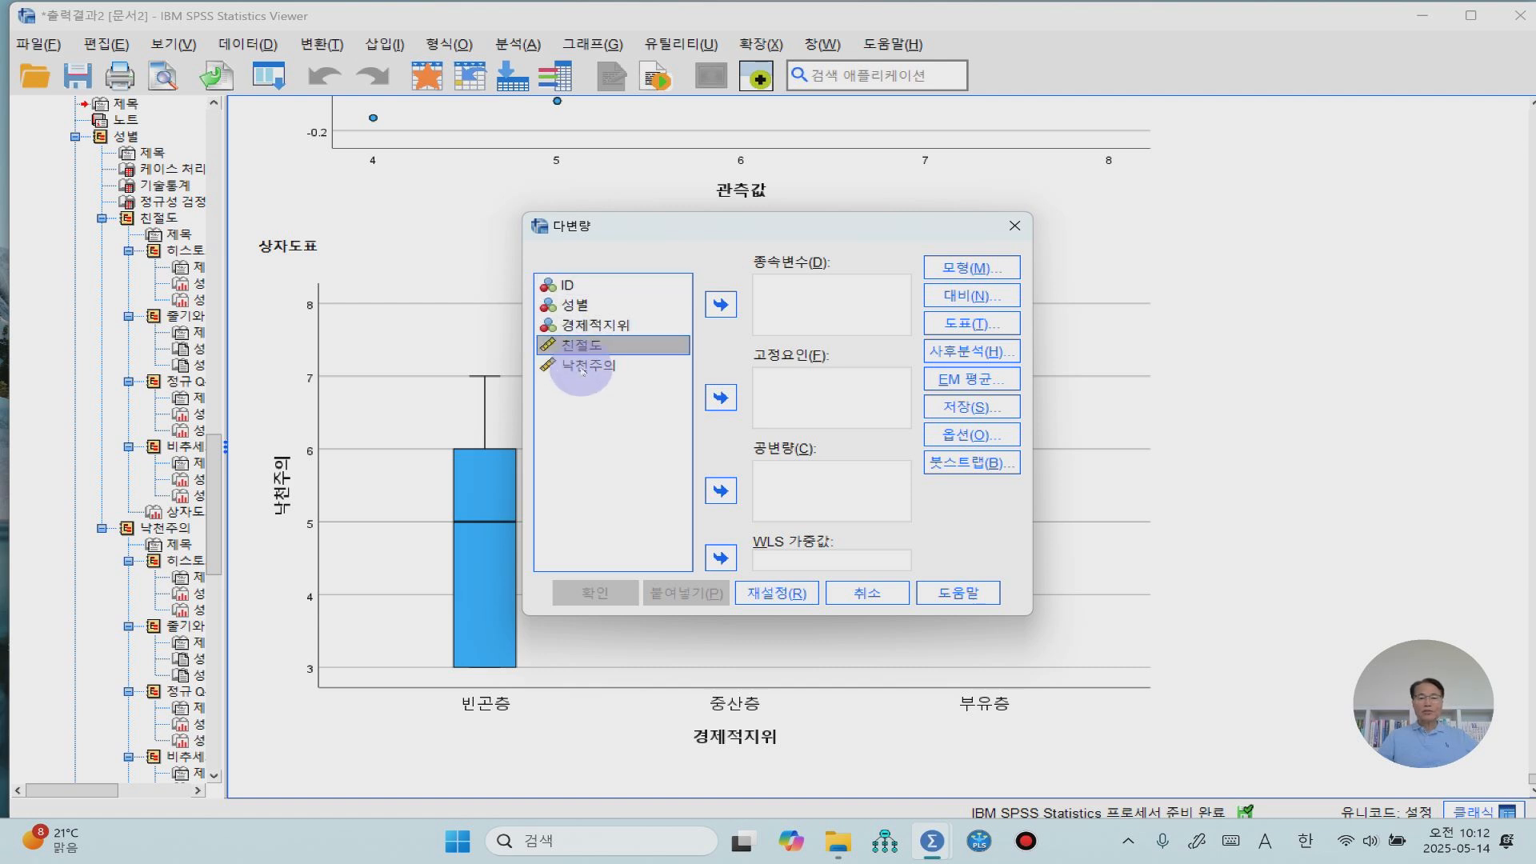
shift+click(583, 370)
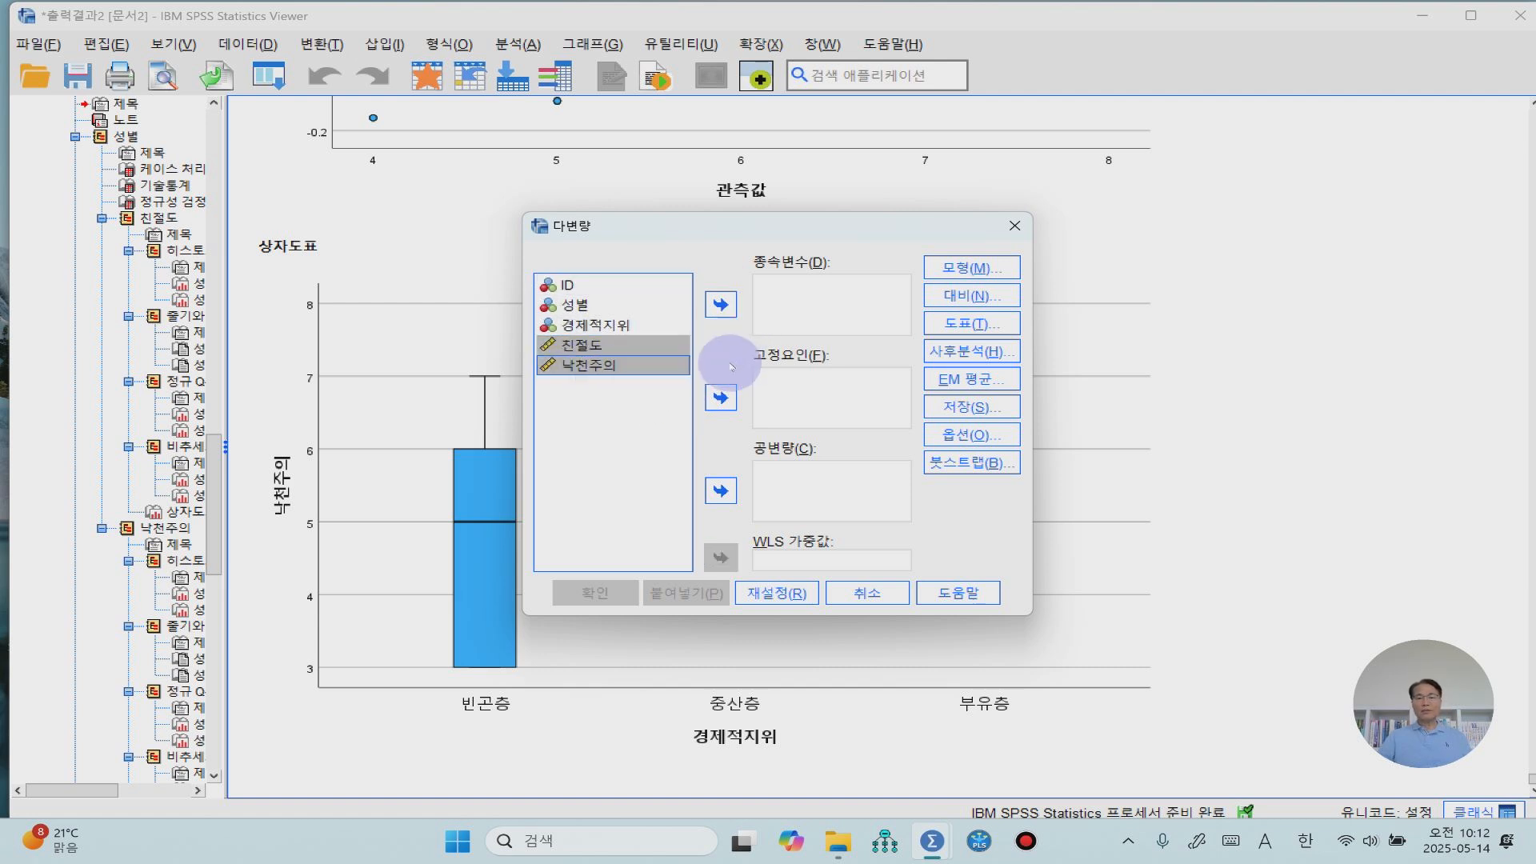
click(722, 303)
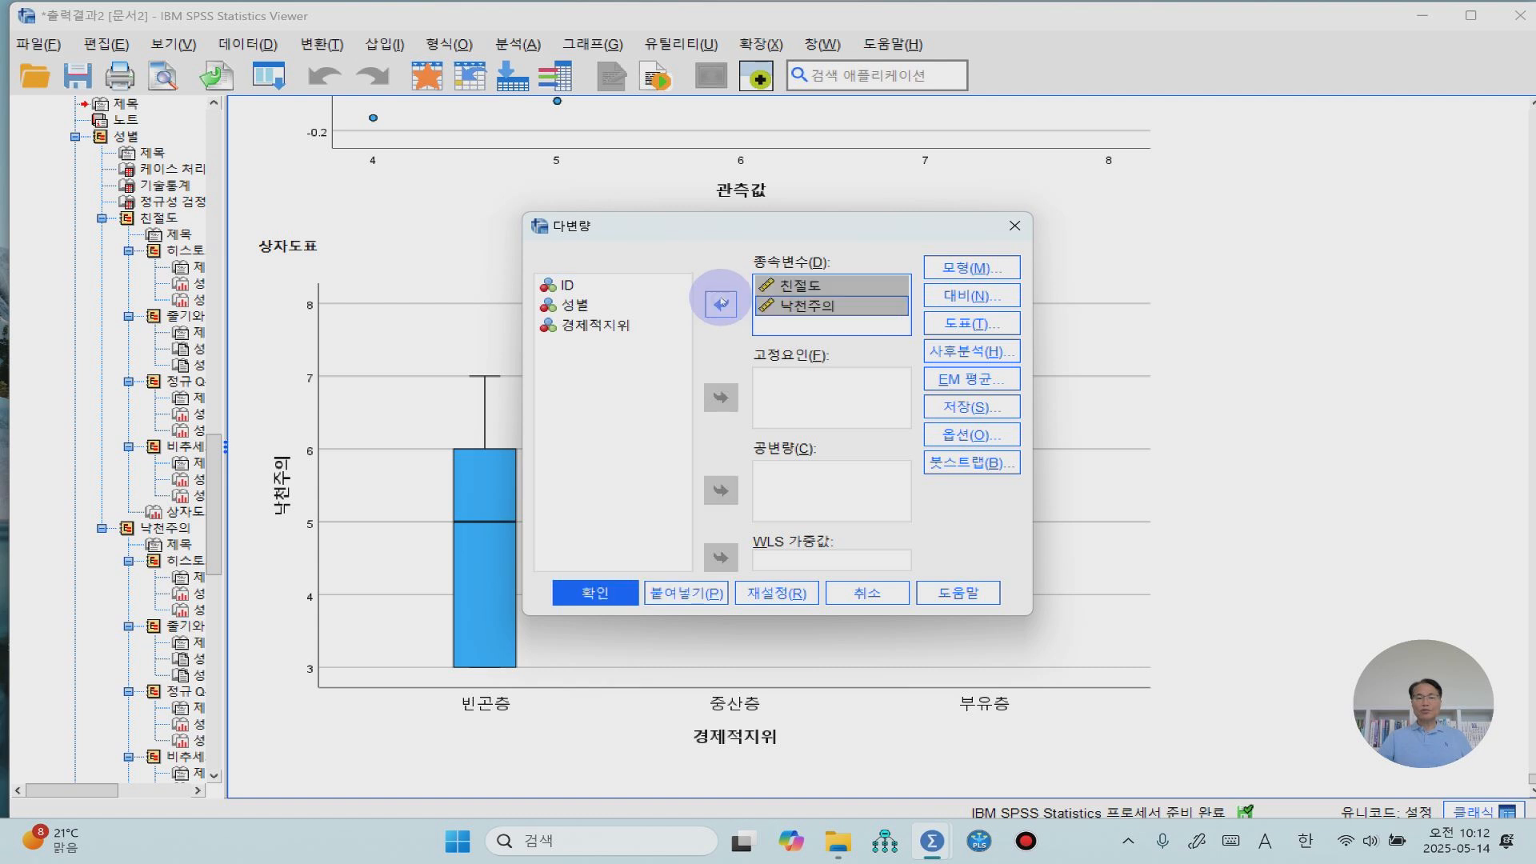
- Assign 성별 and 경제적지위 as fixed factors and keep the full factorial model (완전요인모형)
click(582, 308)
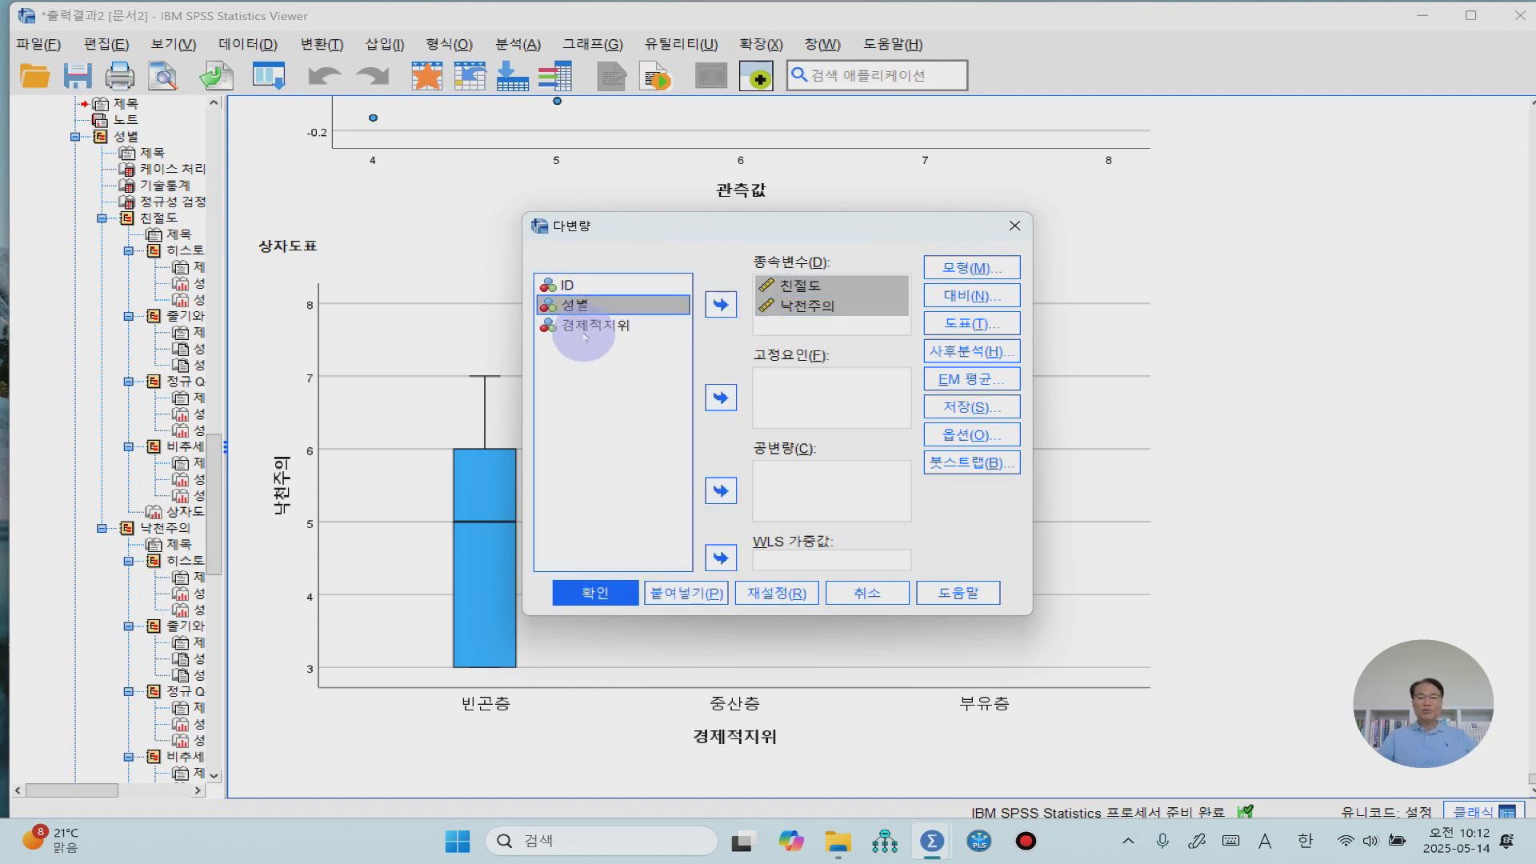
shift+click(586, 327)
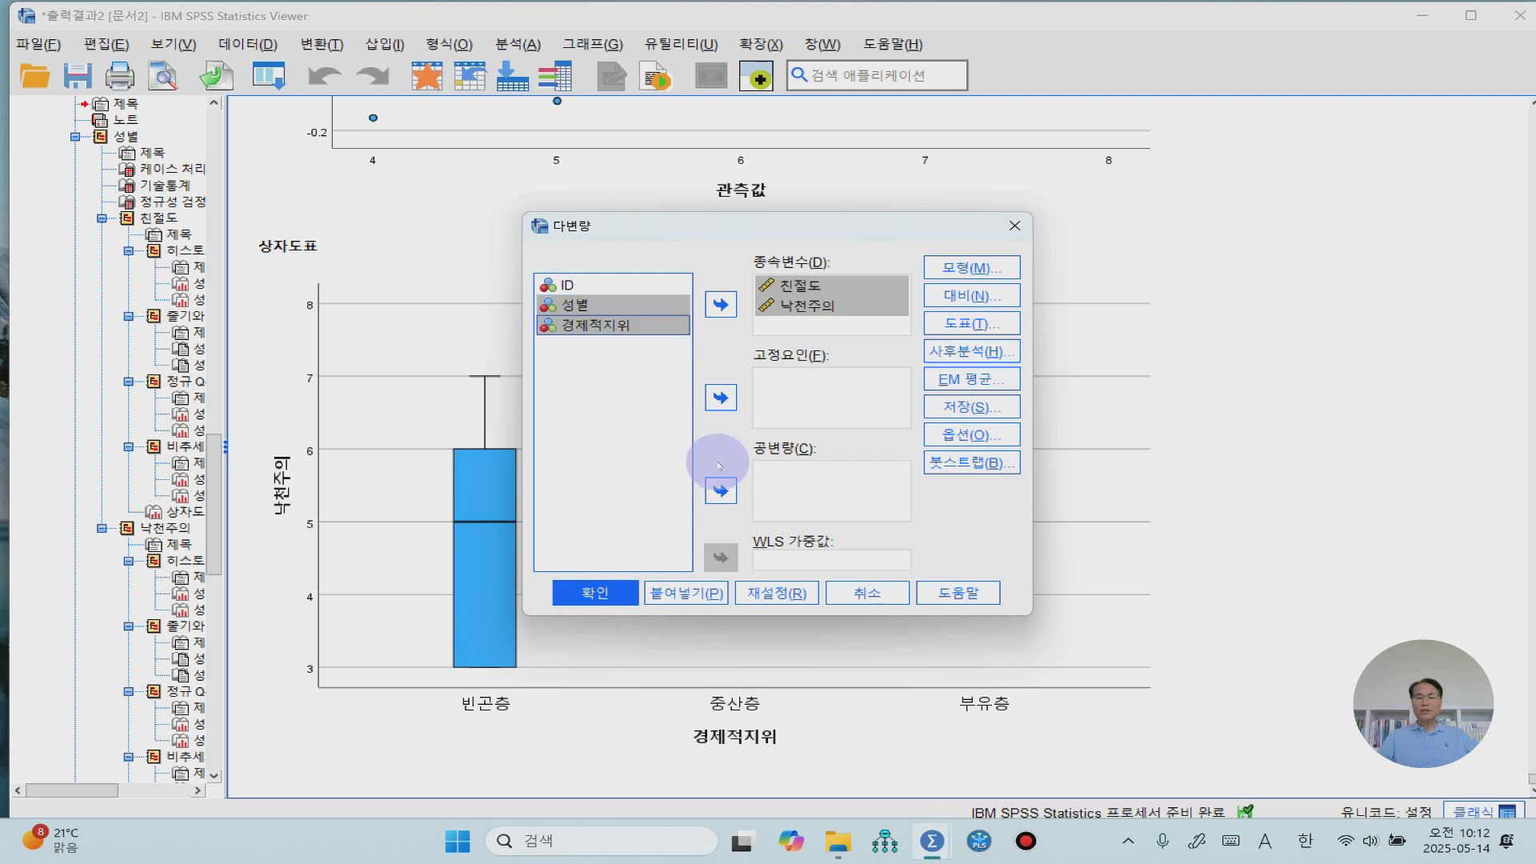
click(721, 397)
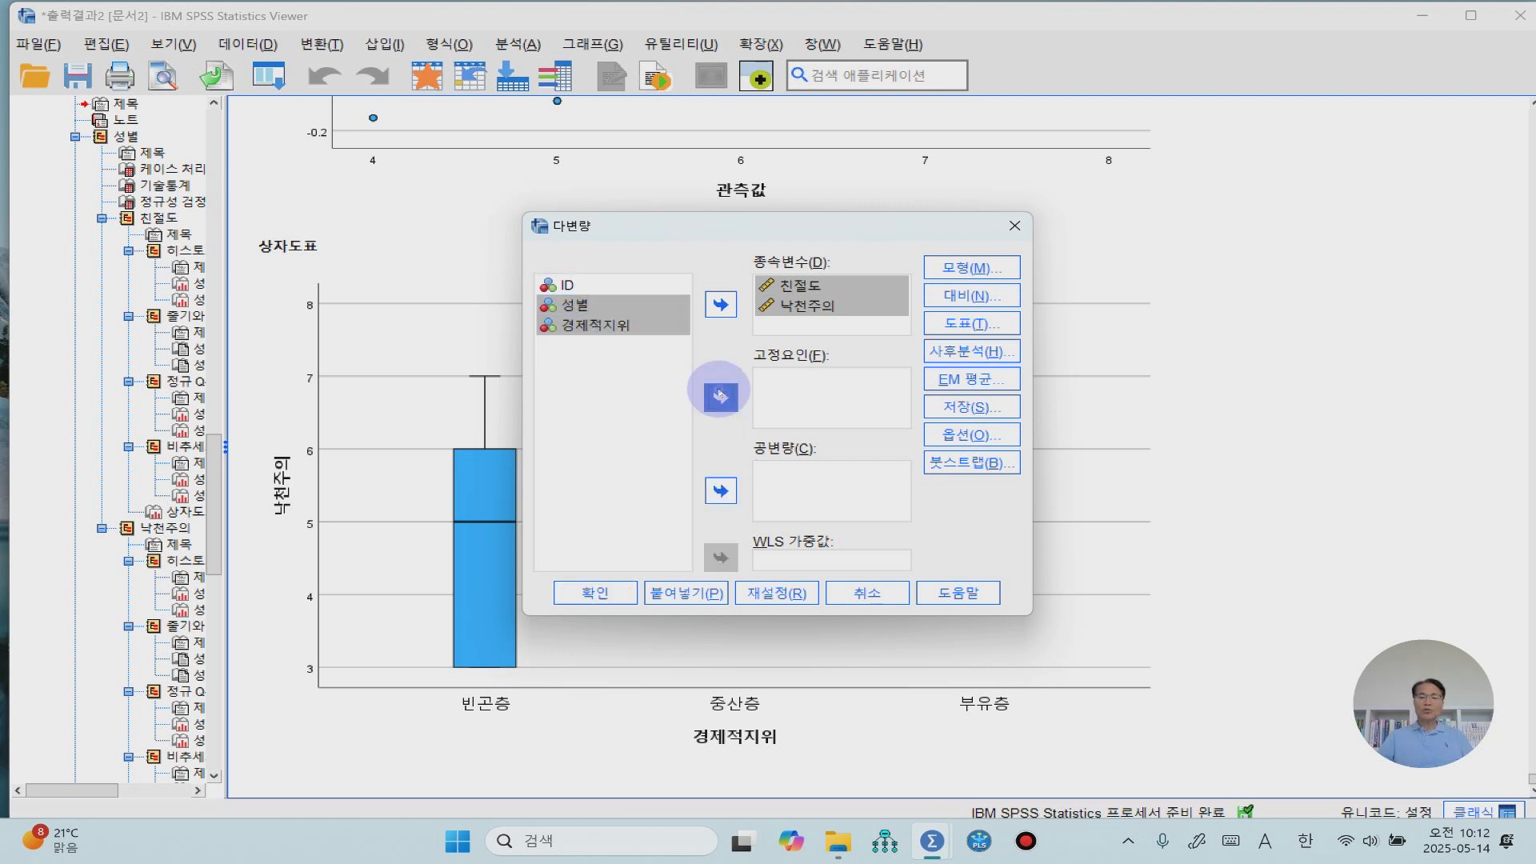
click(981, 269)
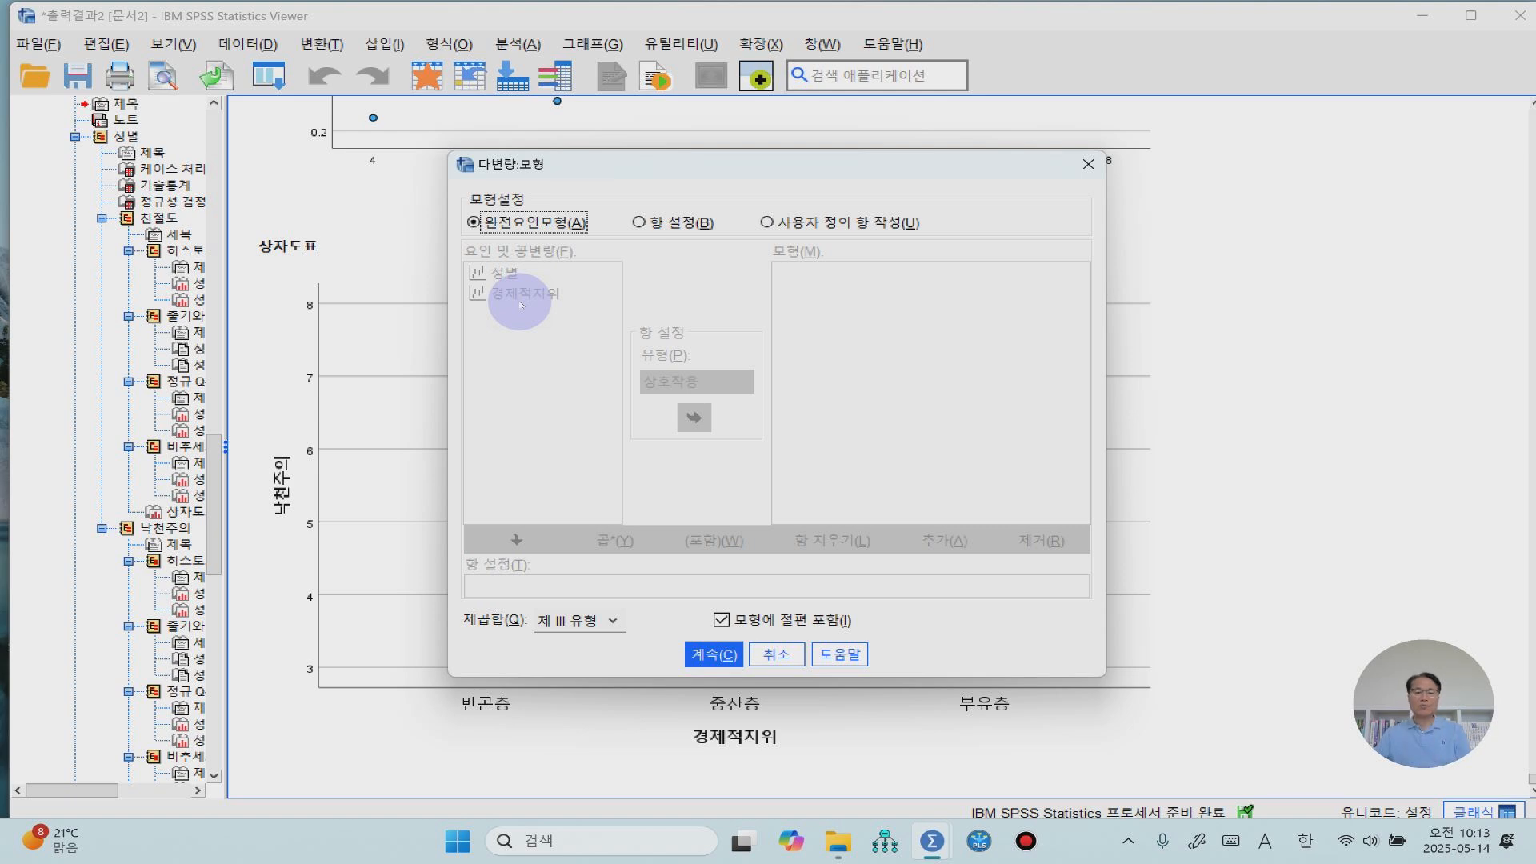
click(708, 654)
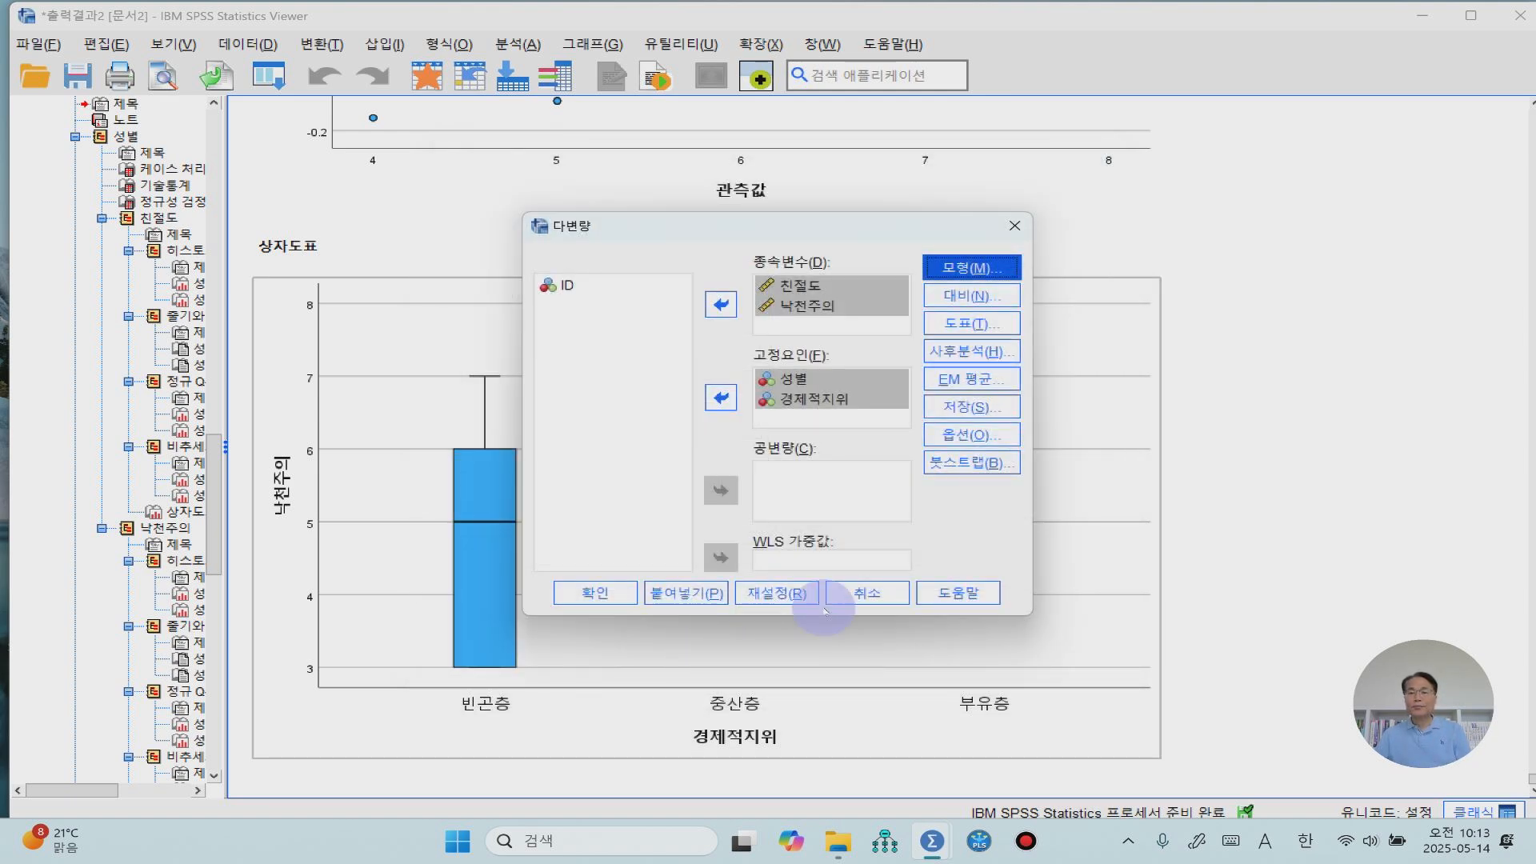
- Add a 성별*경제적지위 profile plot with 성별 on the horizontal axis and separate lines for 경제적지위
click(989, 326)
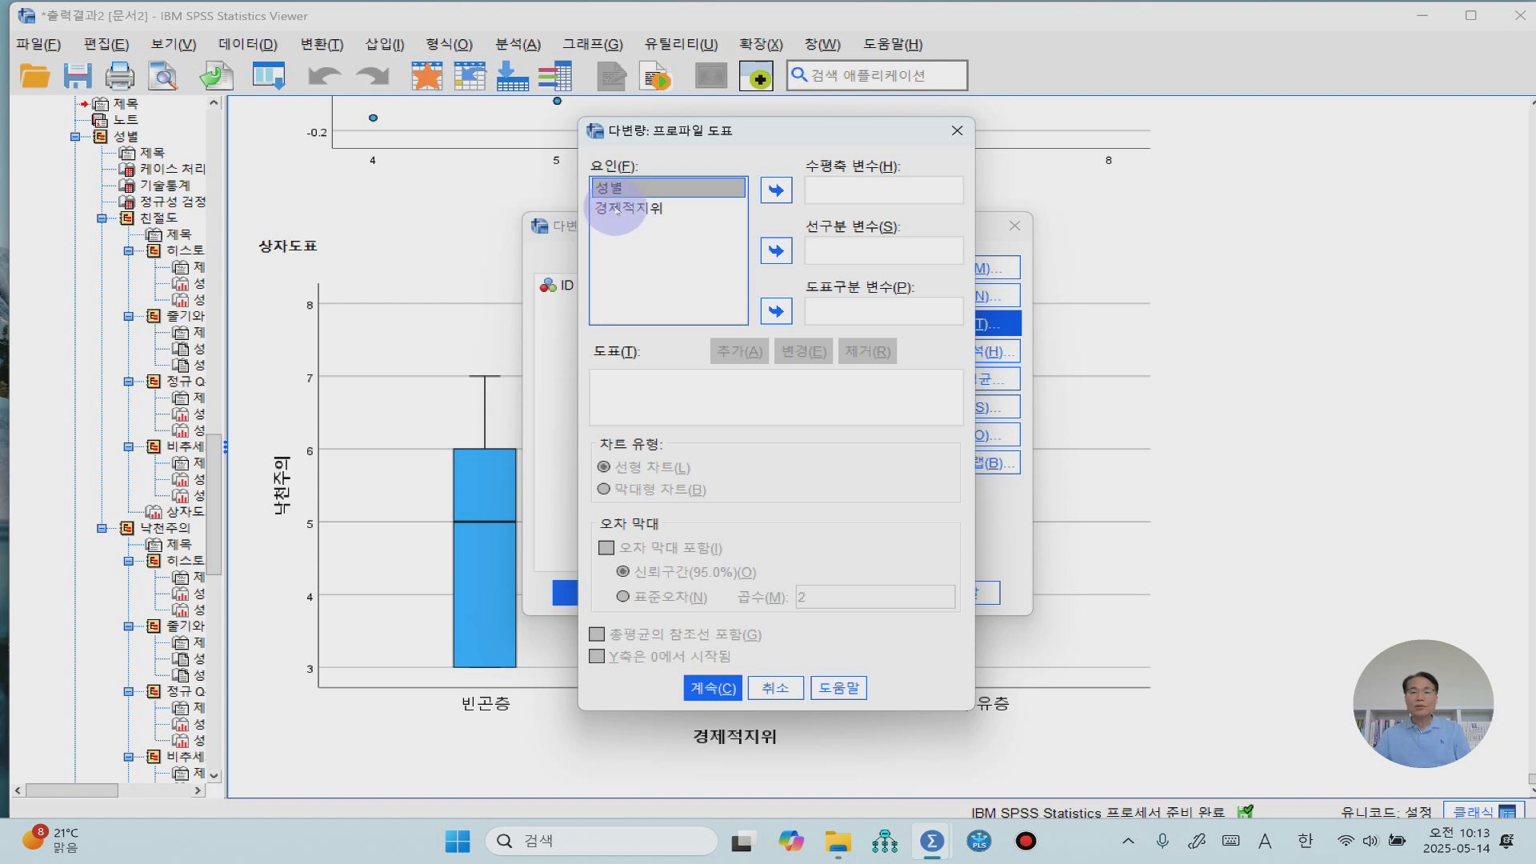
click(776, 190)
click(640, 208)
click(775, 252)
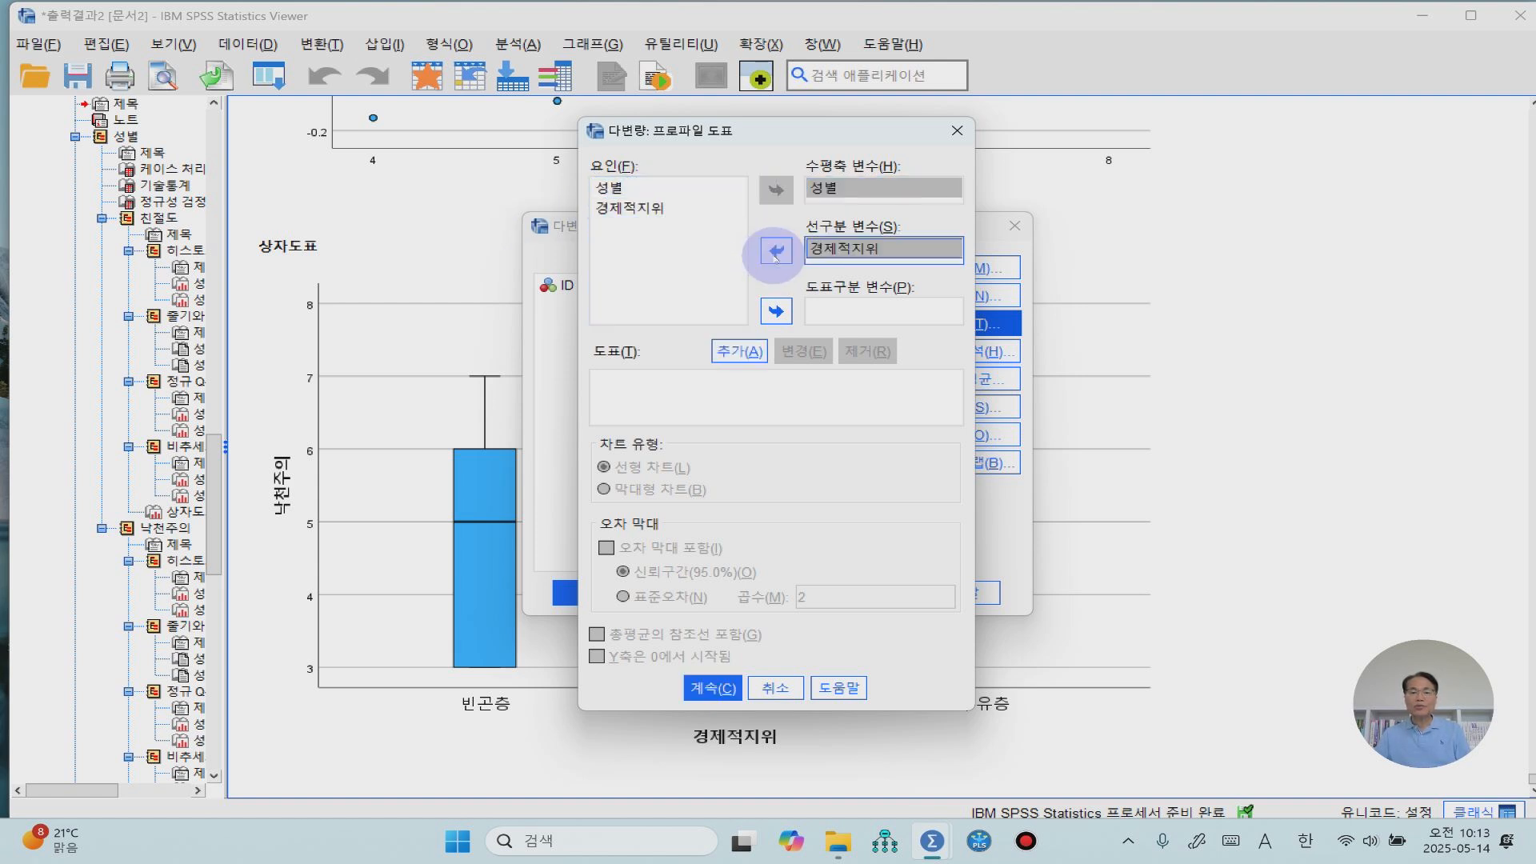
click(740, 352)
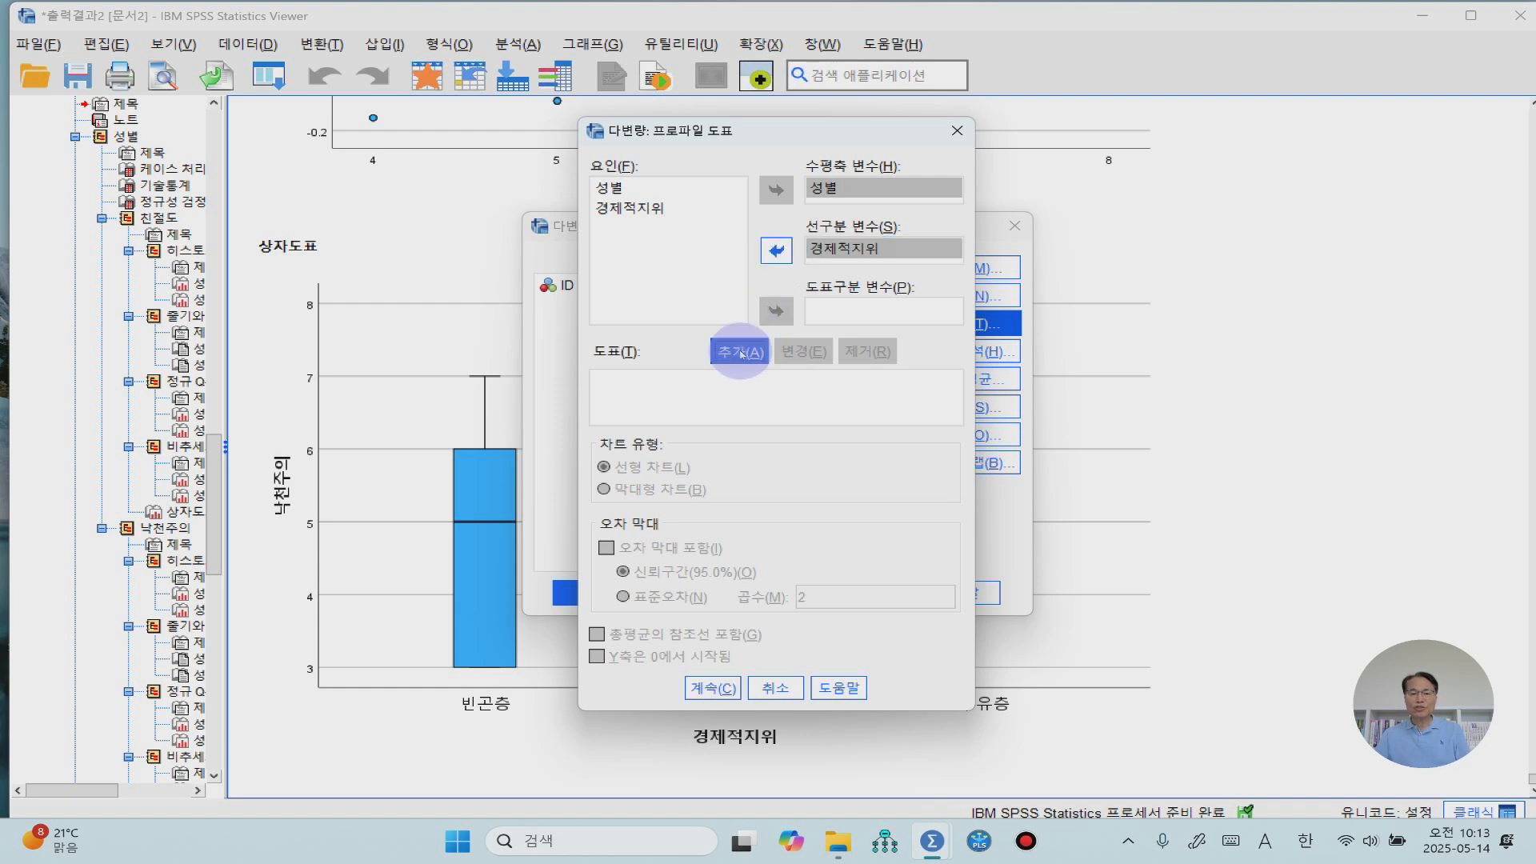
click(715, 689)
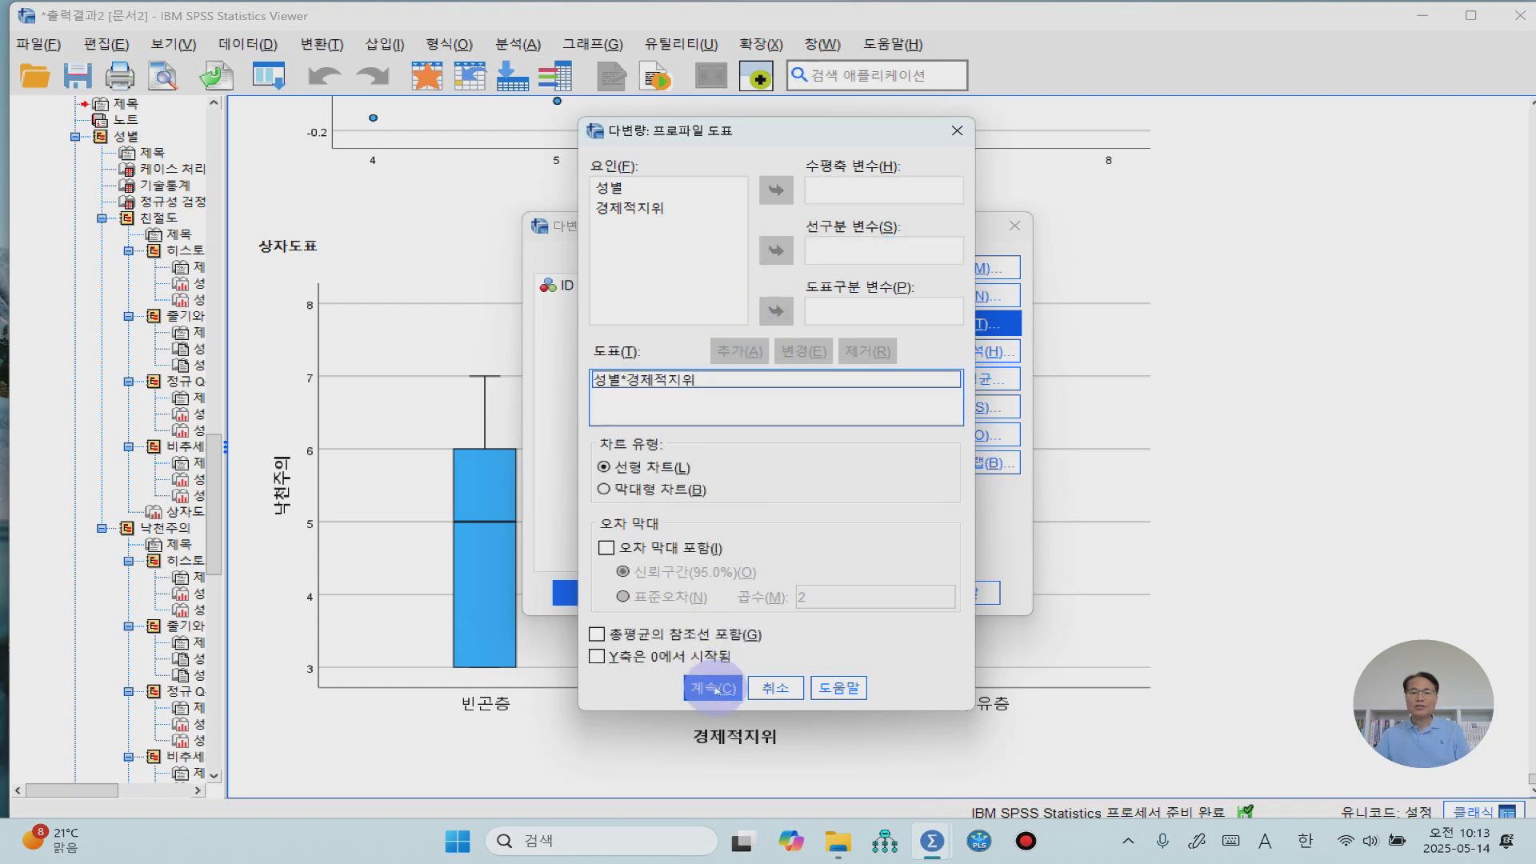
- Set up a Scheffe post hoc test (사후분석) for the 경제적지위 factor
click(969, 354)
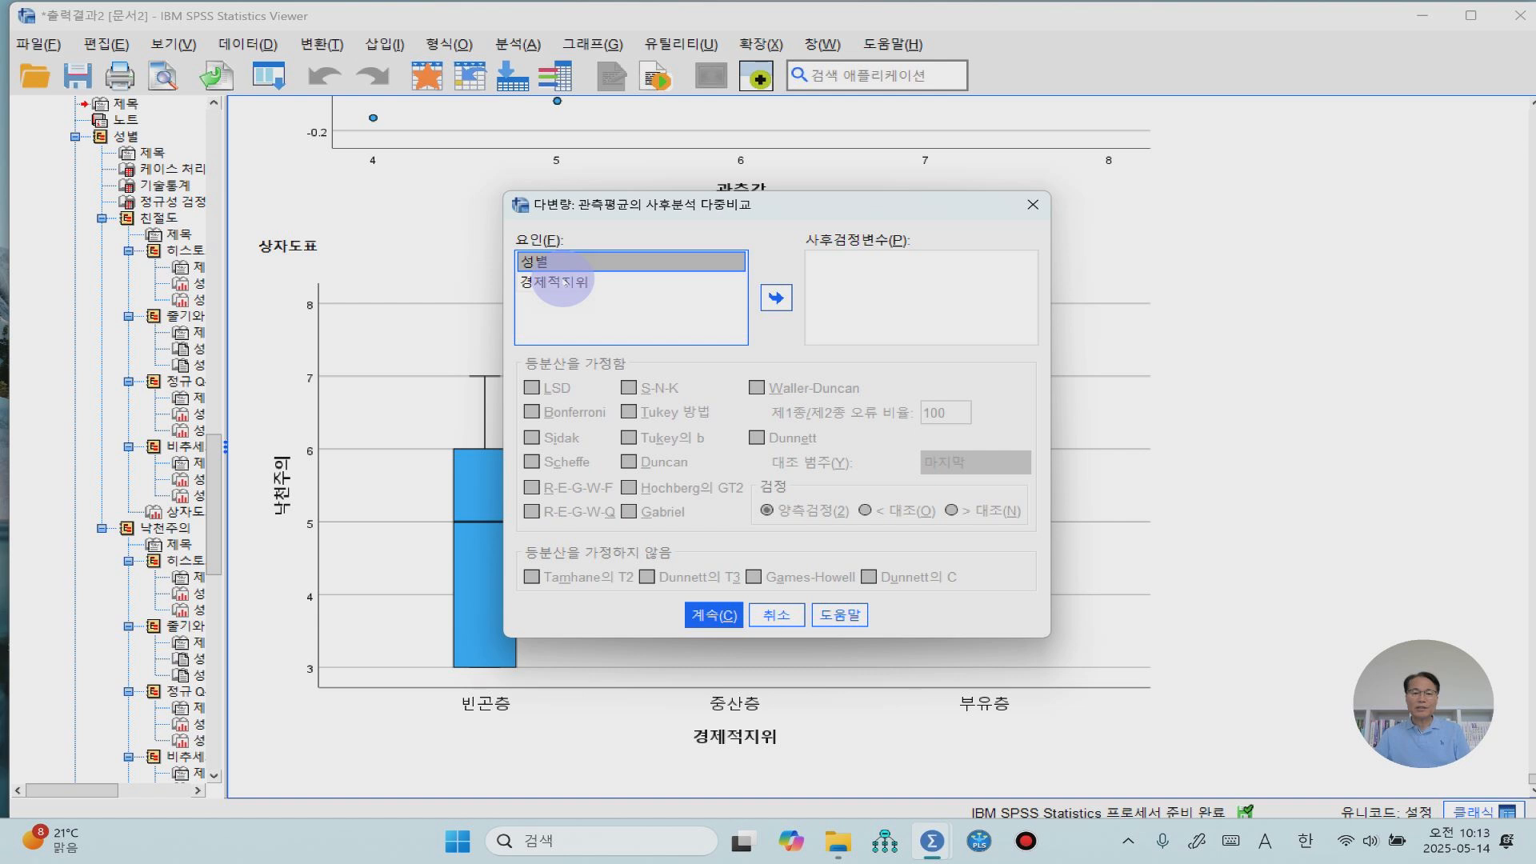
click(565, 283)
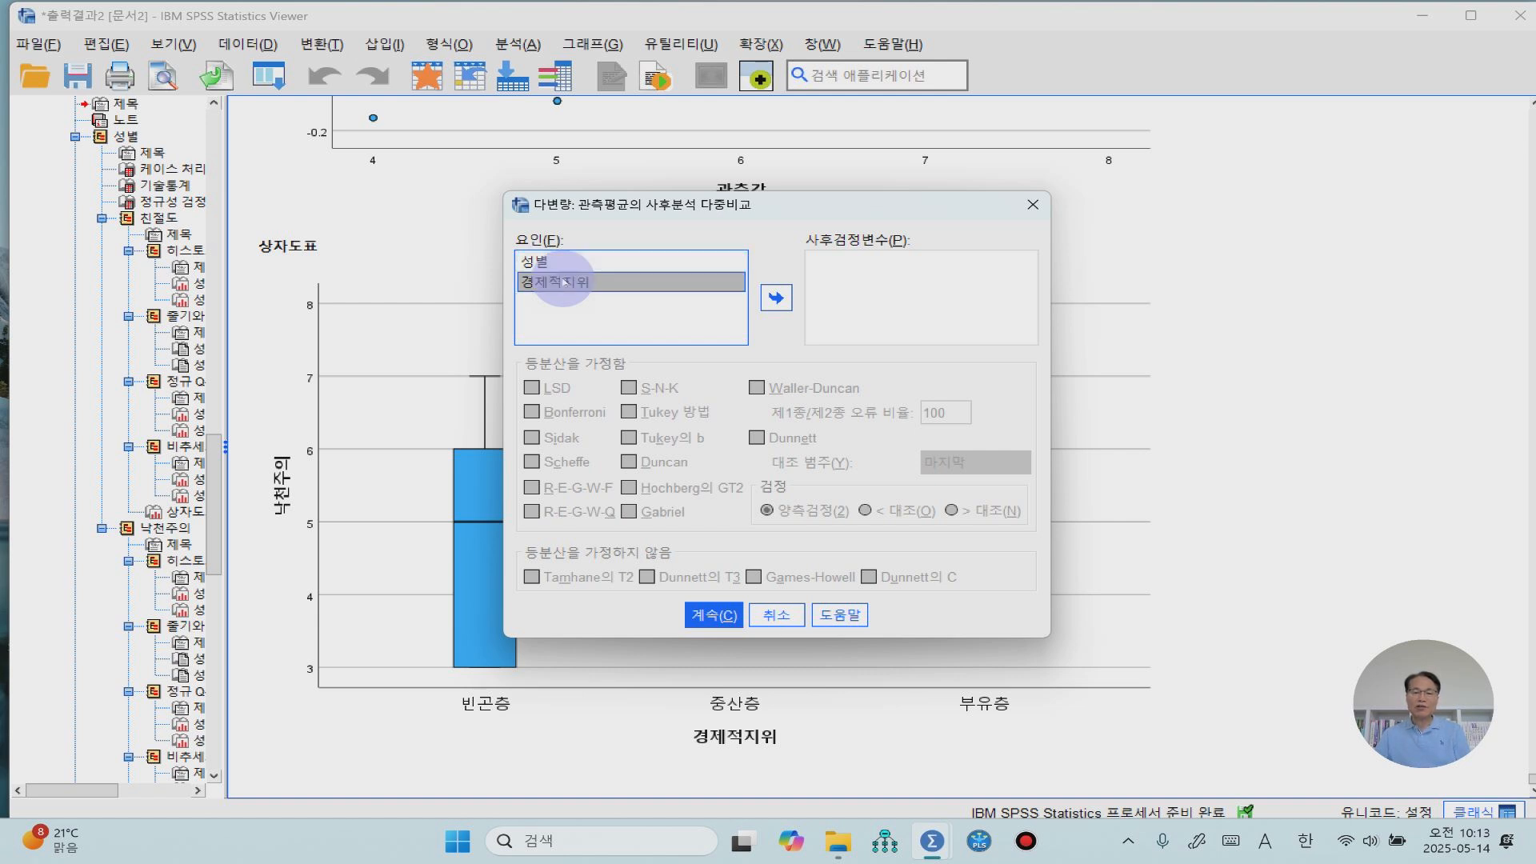
click(776, 297)
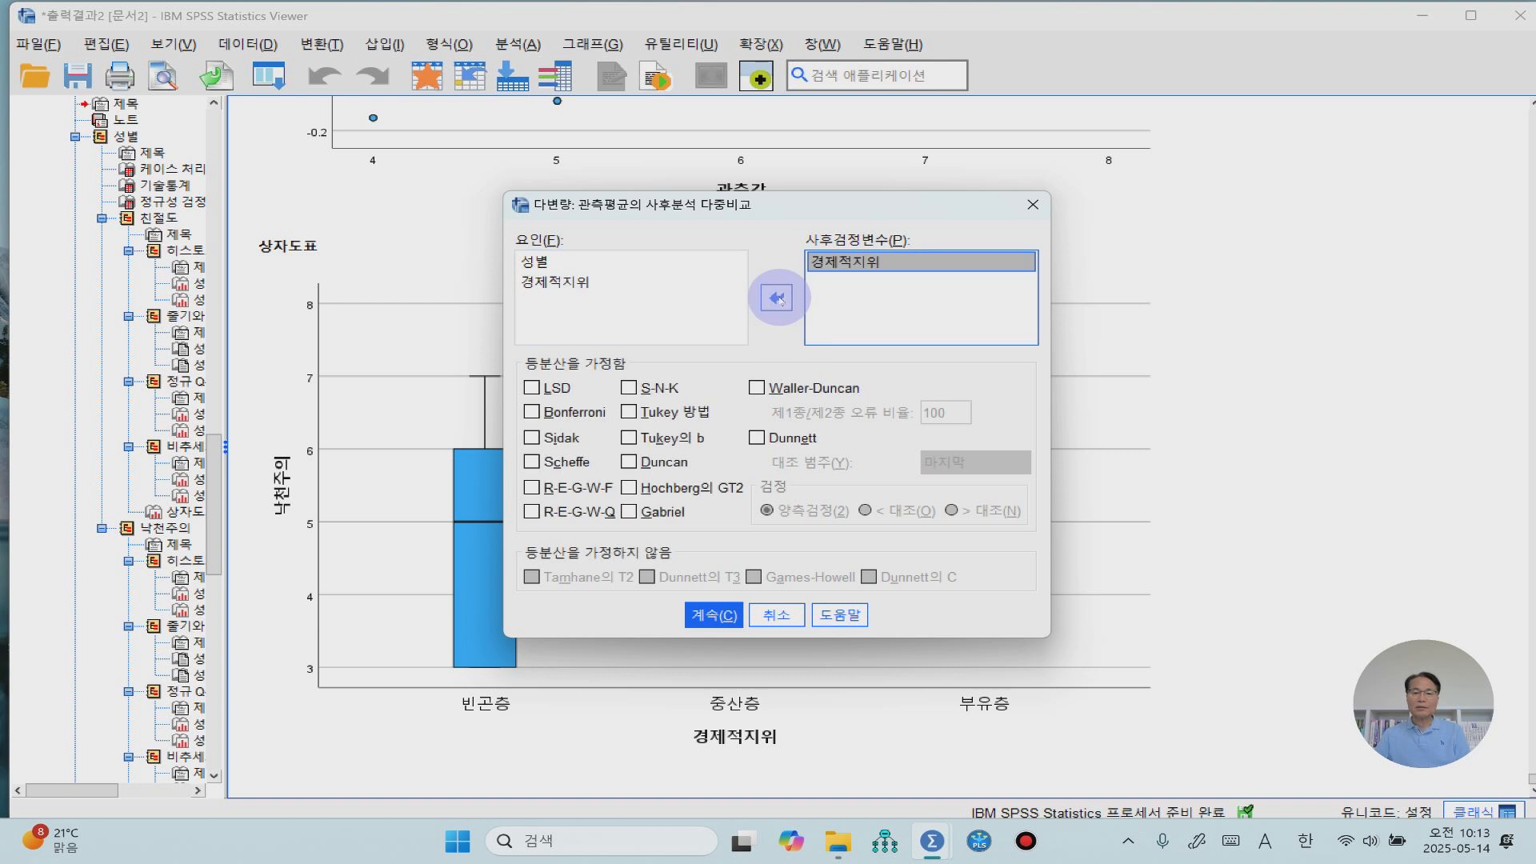
click(532, 463)
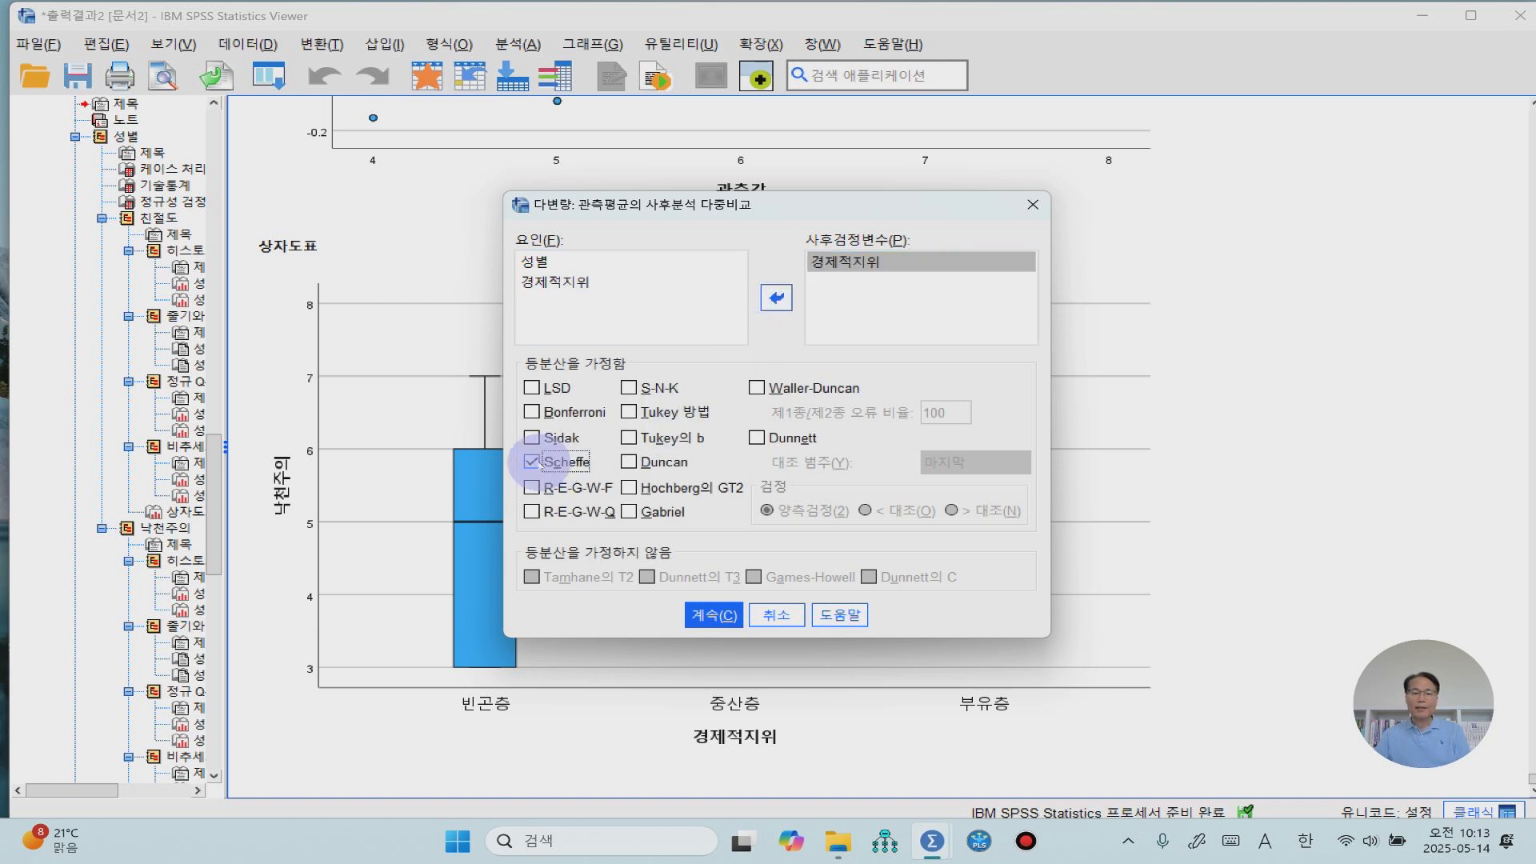
click(714, 615)
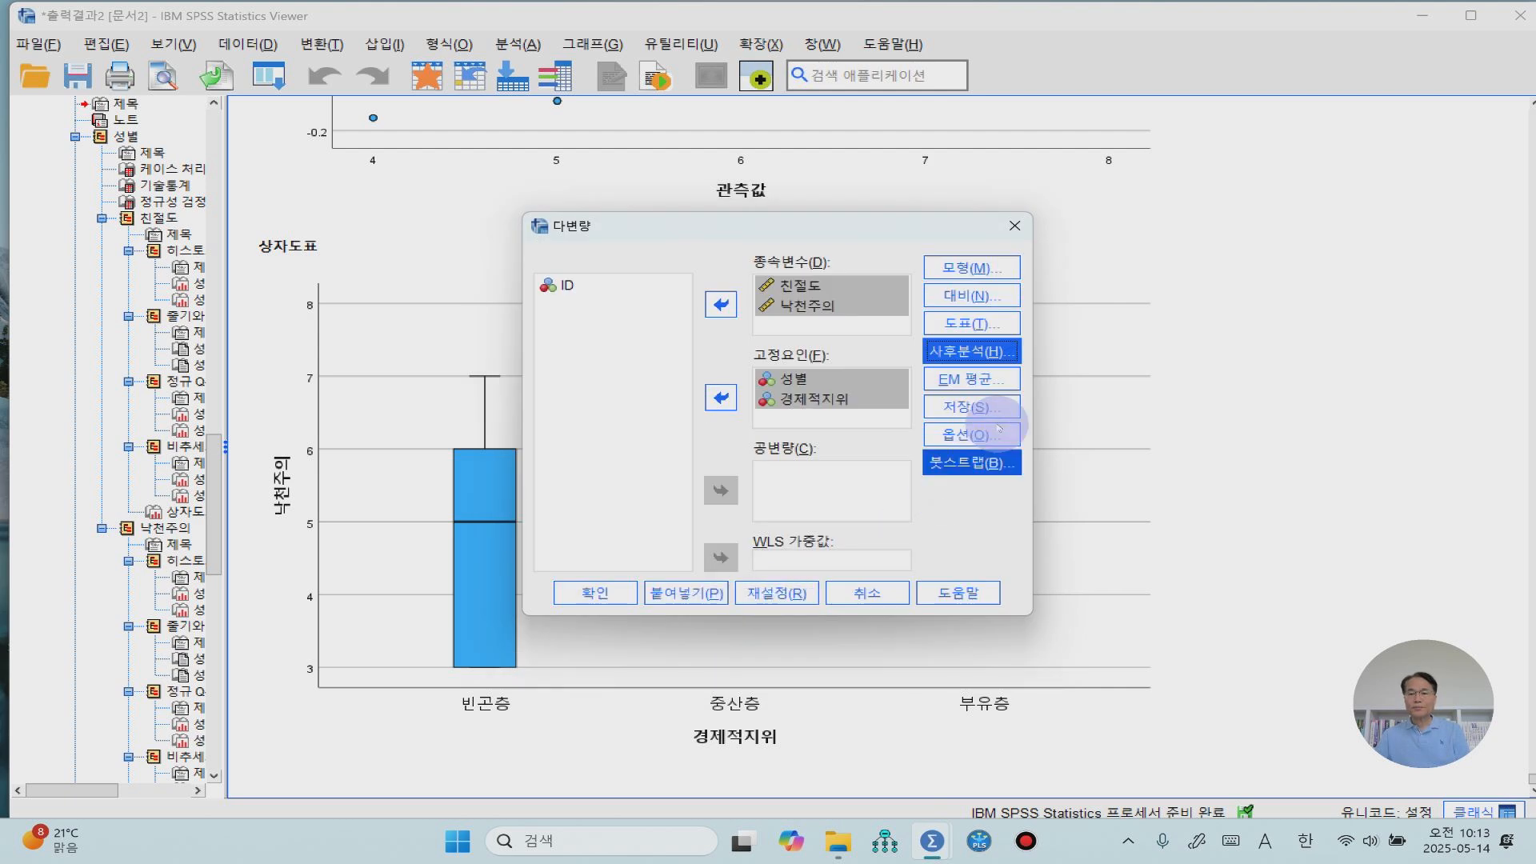
- Request estimated marginal means (EM 평균) for (OVERALL), 성별, 경제적지위 and 성별*경제적지위
click(1000, 377)
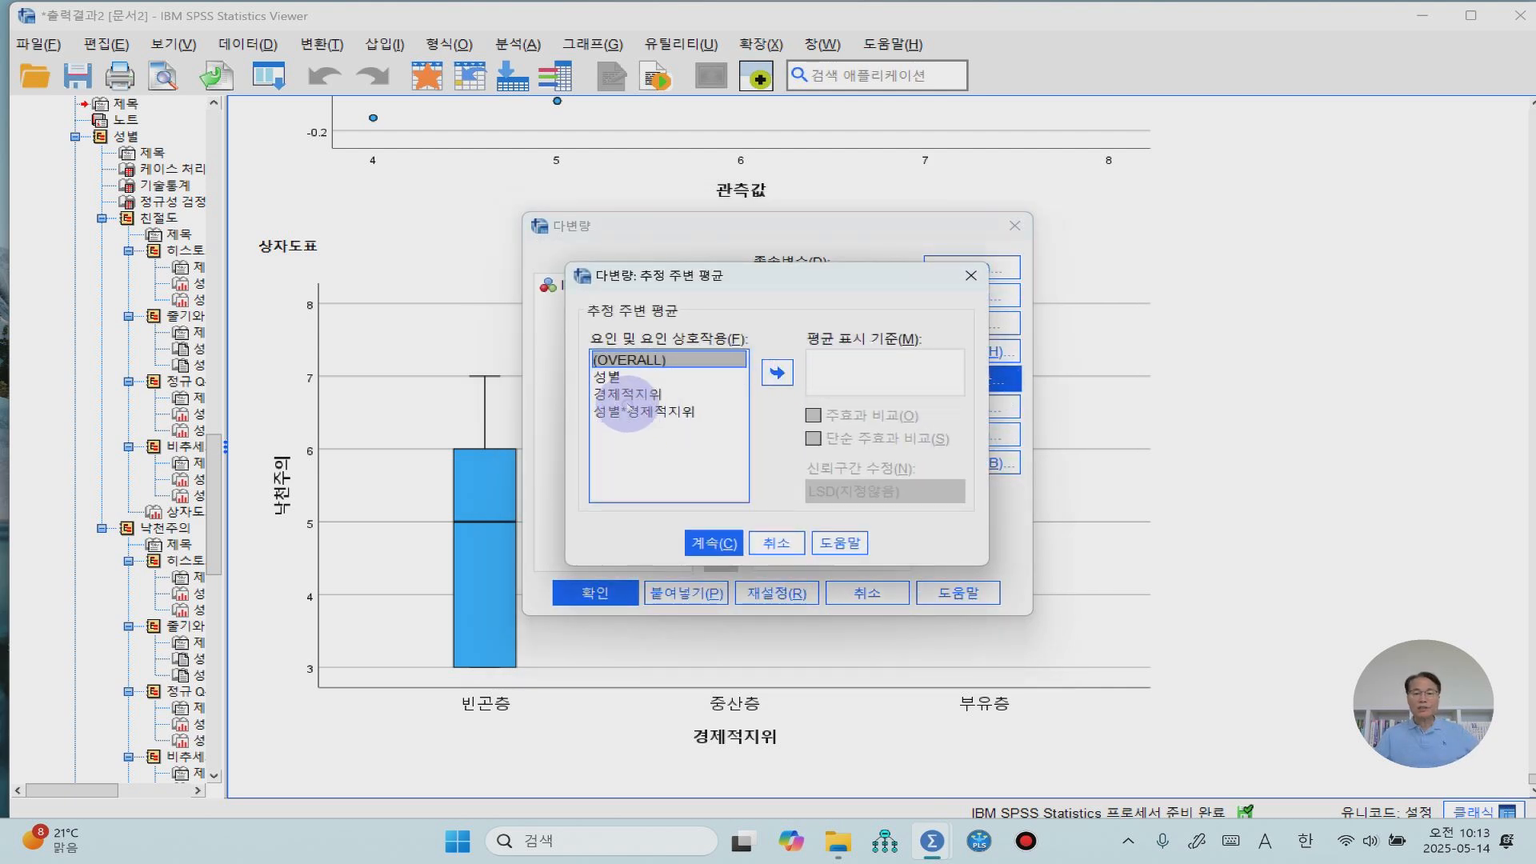
shift+click(632, 413)
click(775, 373)
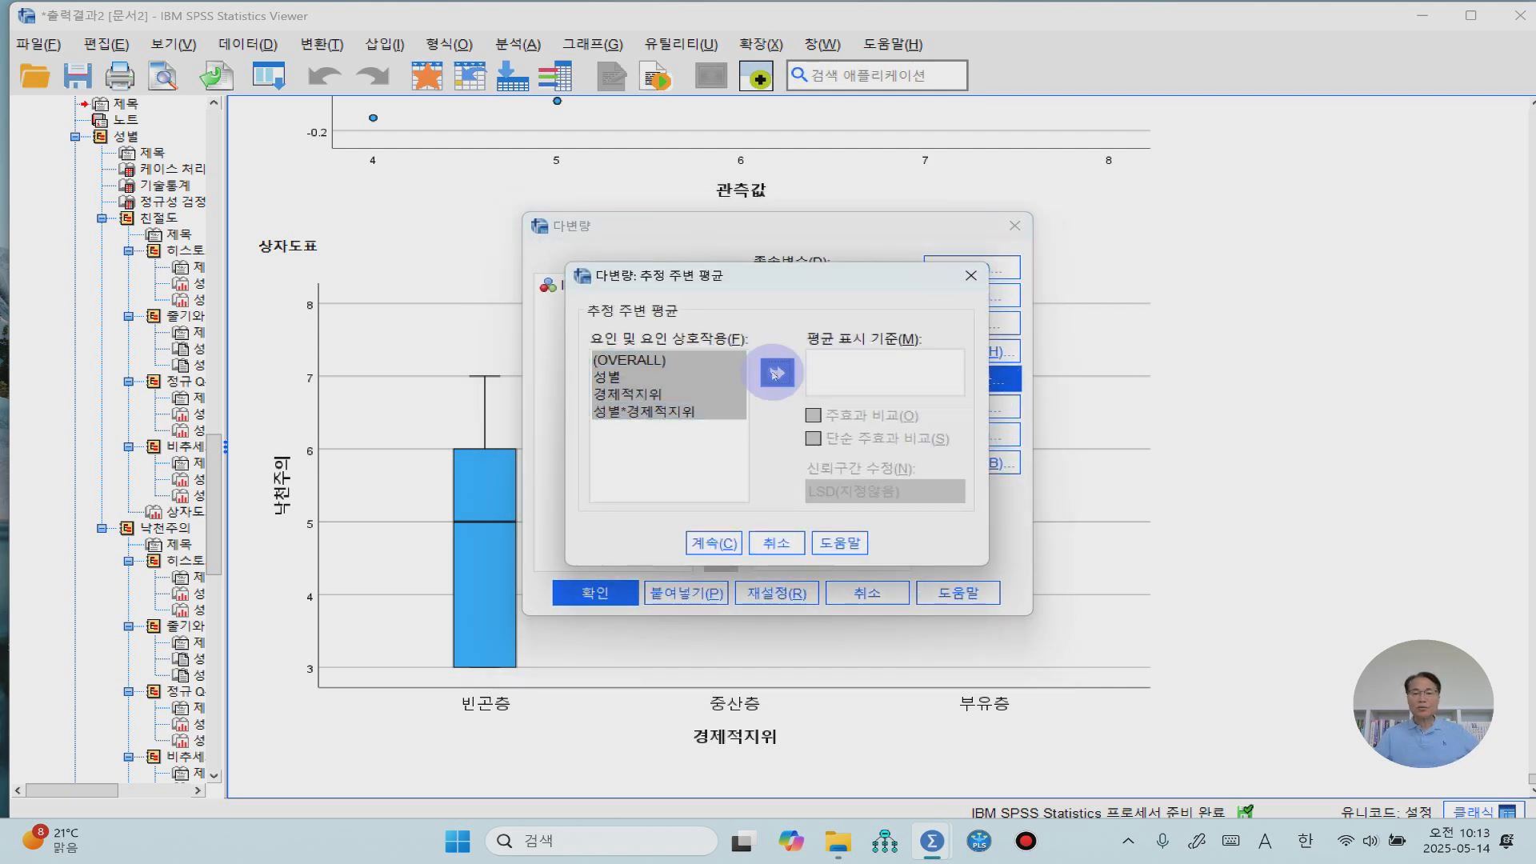
click(718, 541)
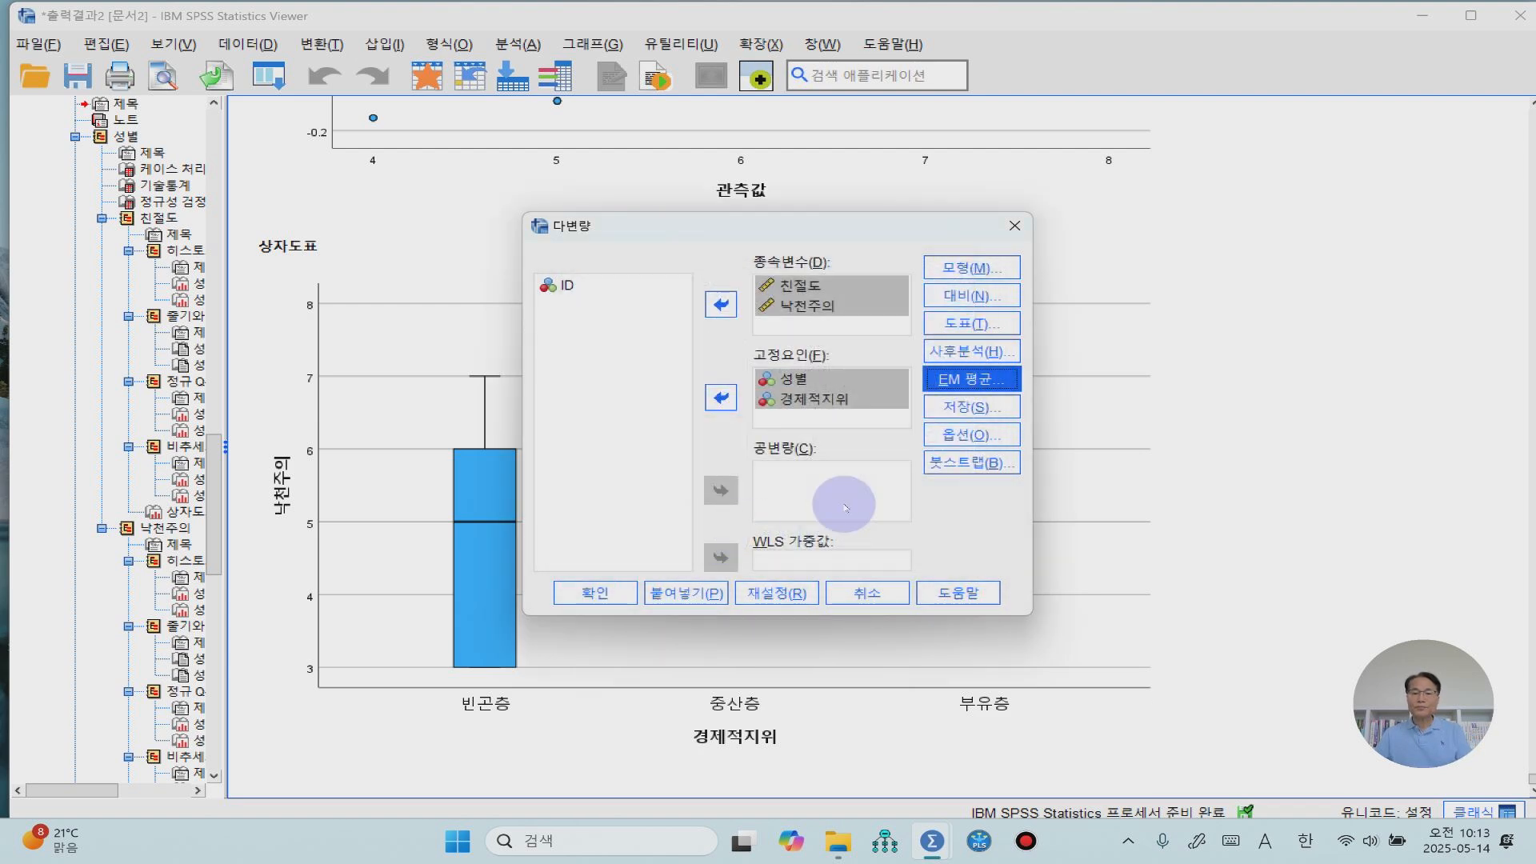
- Include descriptive statistics (기술통계량) and homogeneity tests (동질성 검정) in the output and run the multivariate analysis
click(964, 436)
click(595, 344)
click(816, 344)
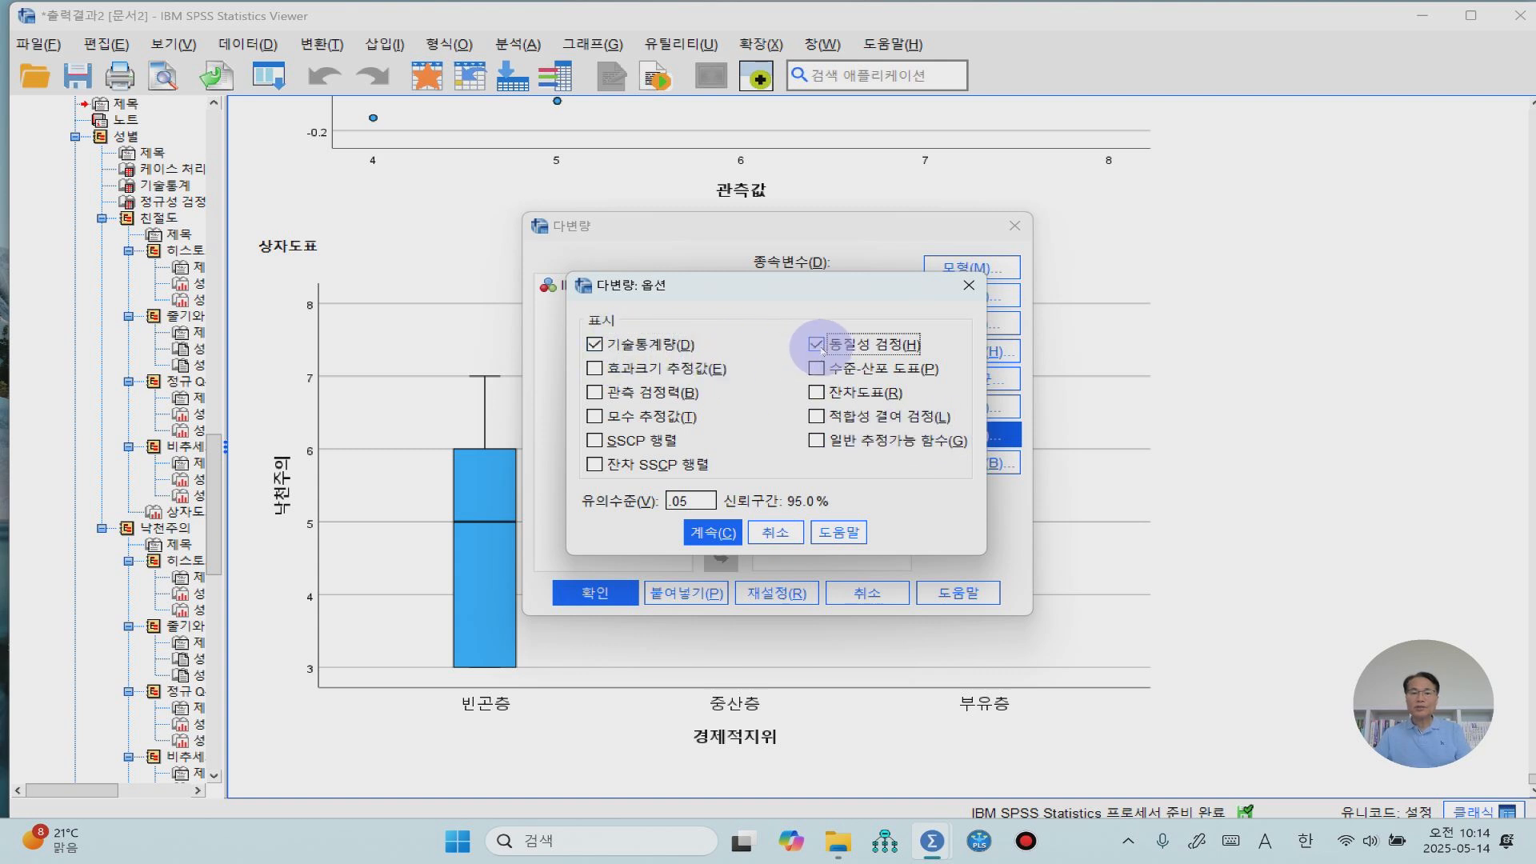
click(721, 534)
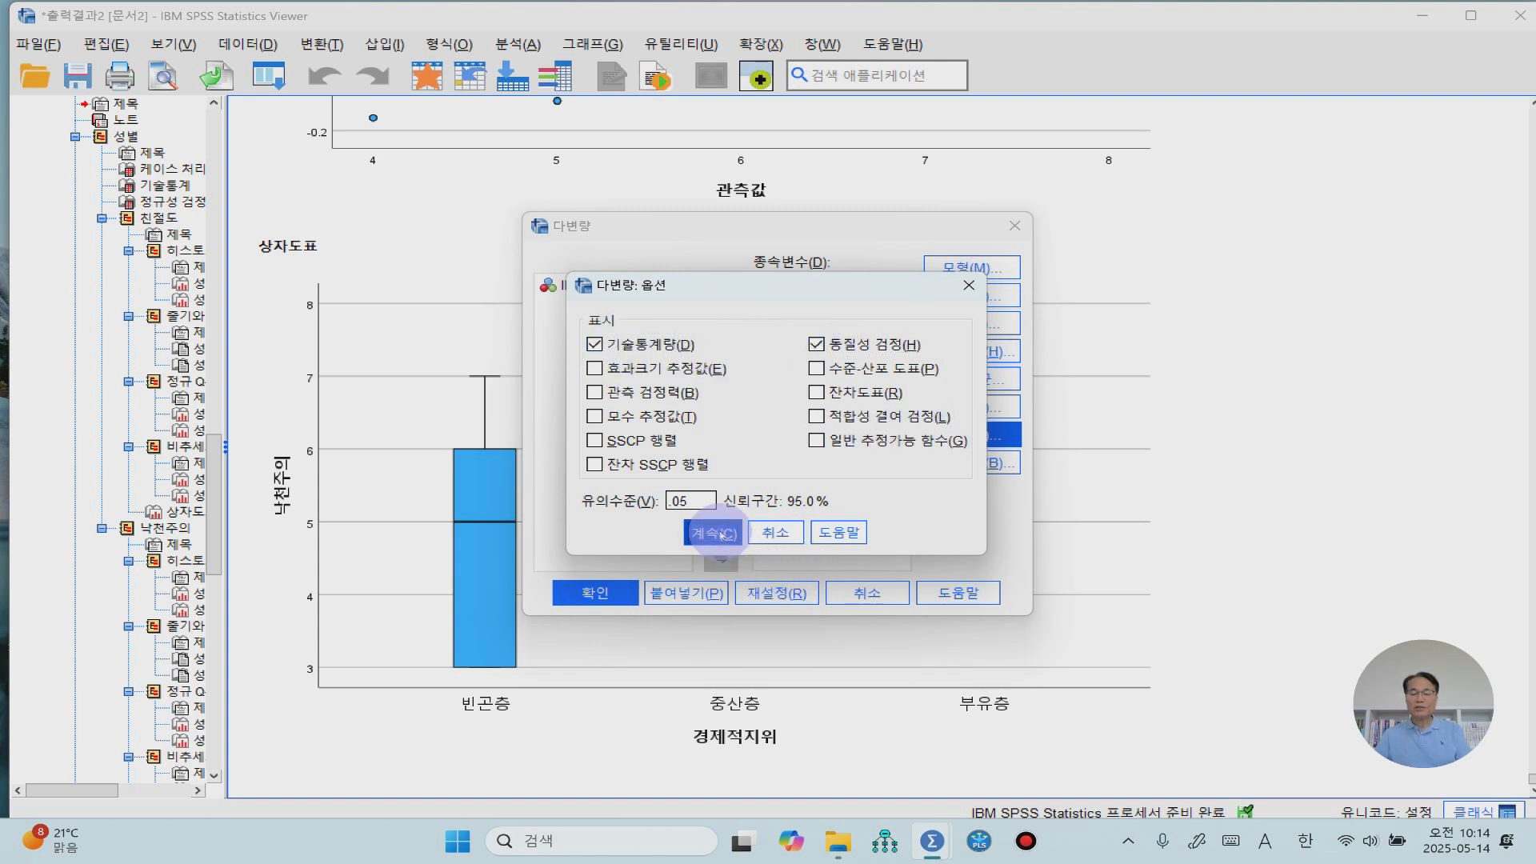
click(596, 593)
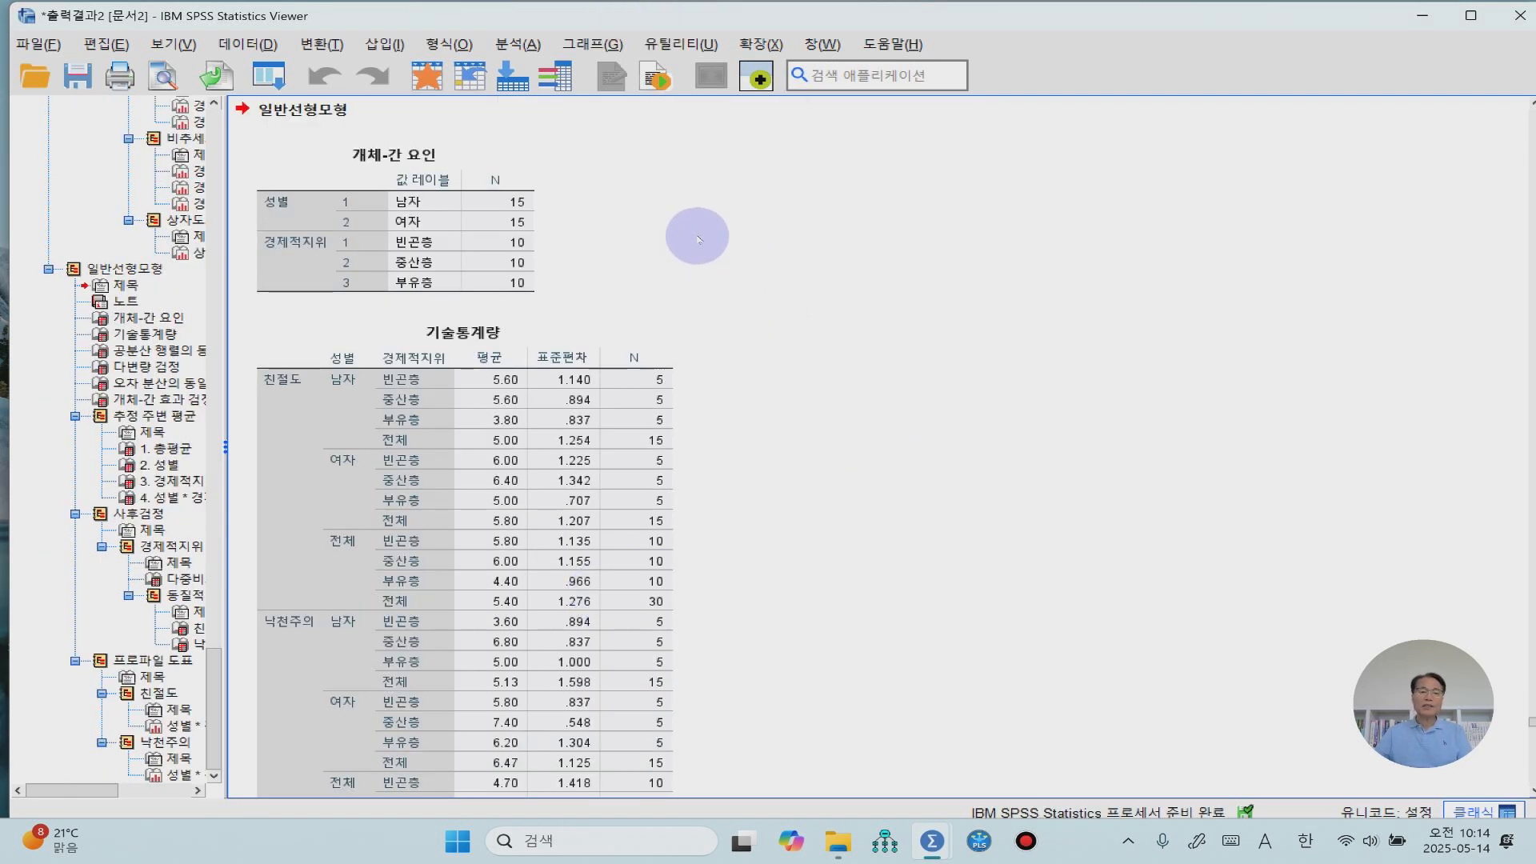
- Examine the descriptive statistics, Box's test of covariance equality and the multivariate tests (다변량 검정) in the MANOVA output
scroll(798, 383, down, 3)
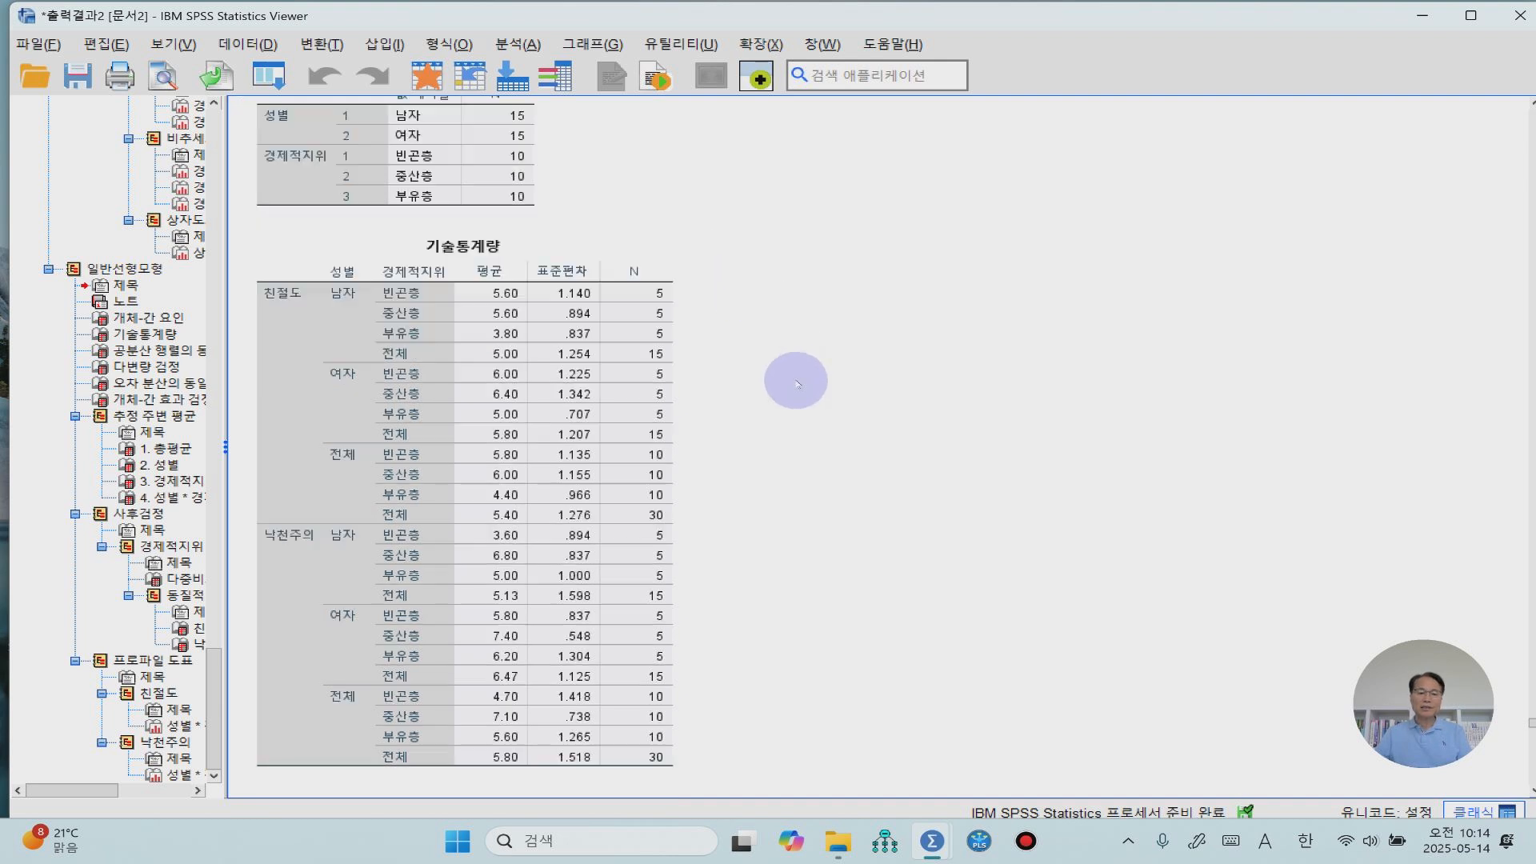
scroll(798, 383, down, 3)
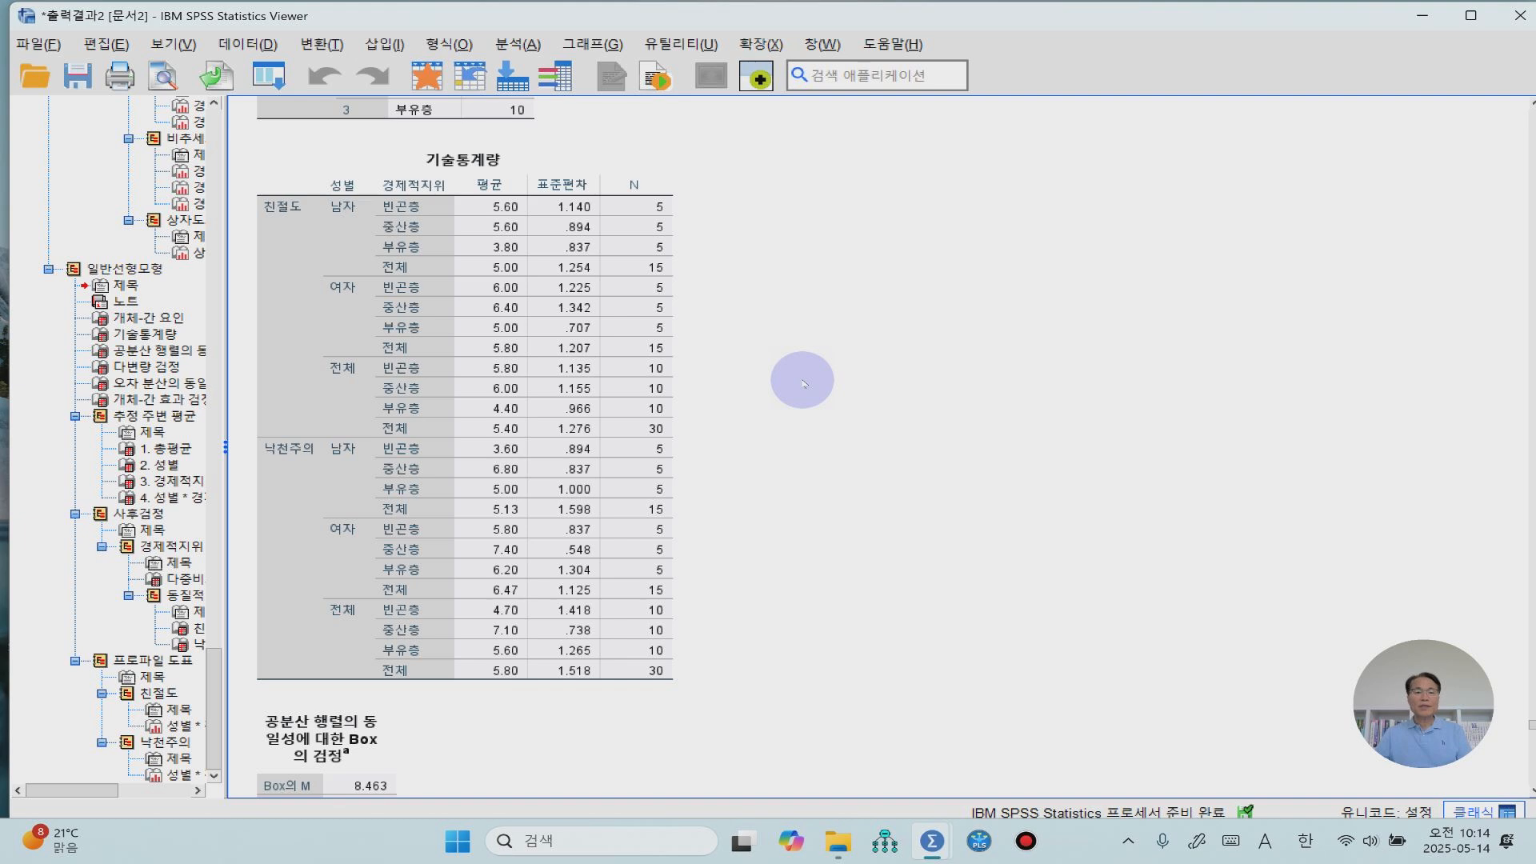
scroll(552, 308, down, 18)
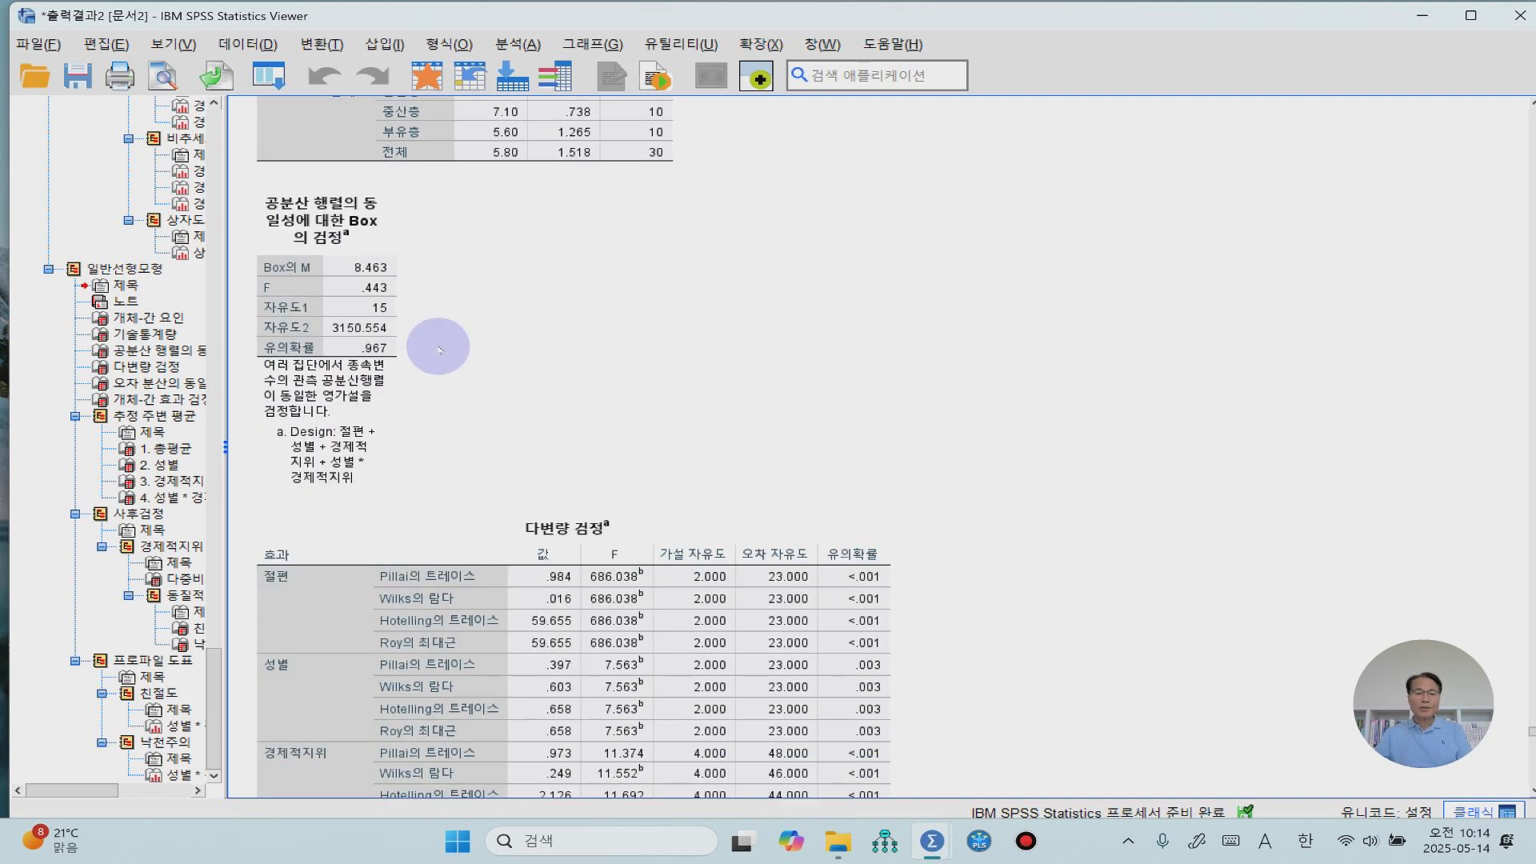
click(336, 358)
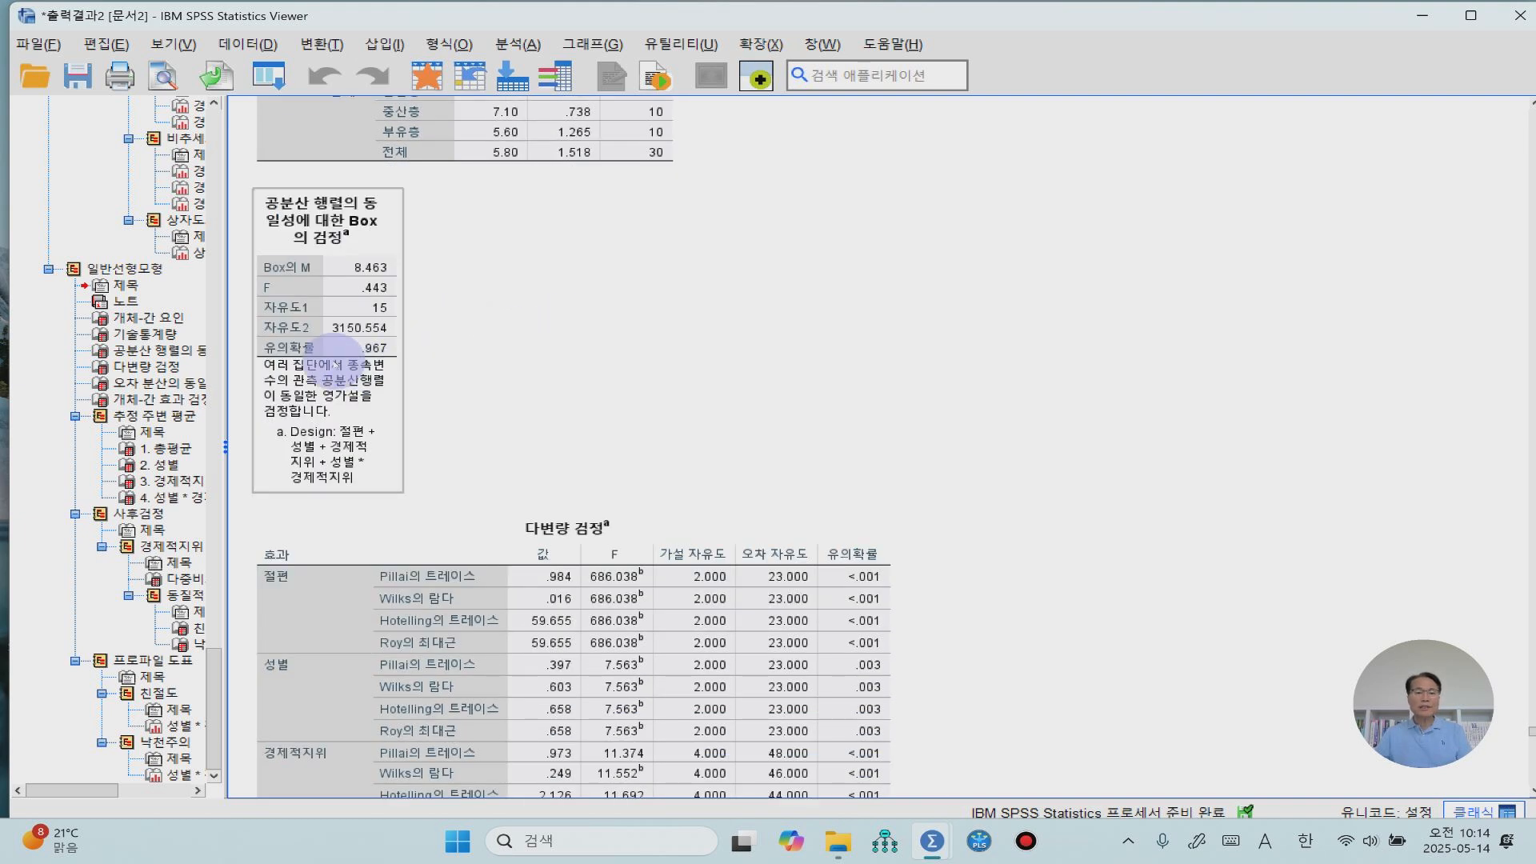
click(404, 344)
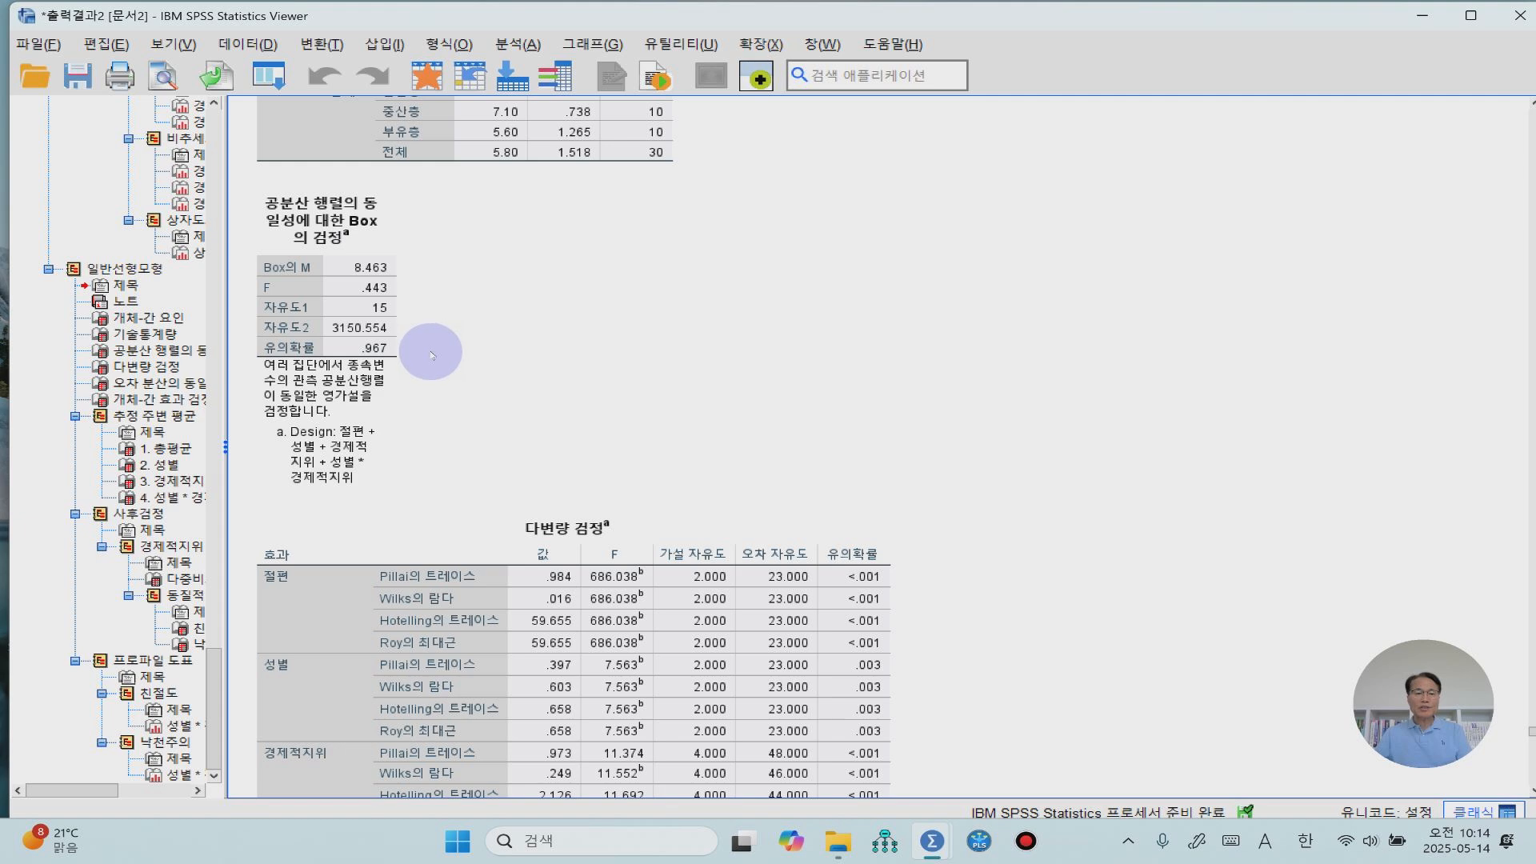
scroll(450, 340, down, 3)
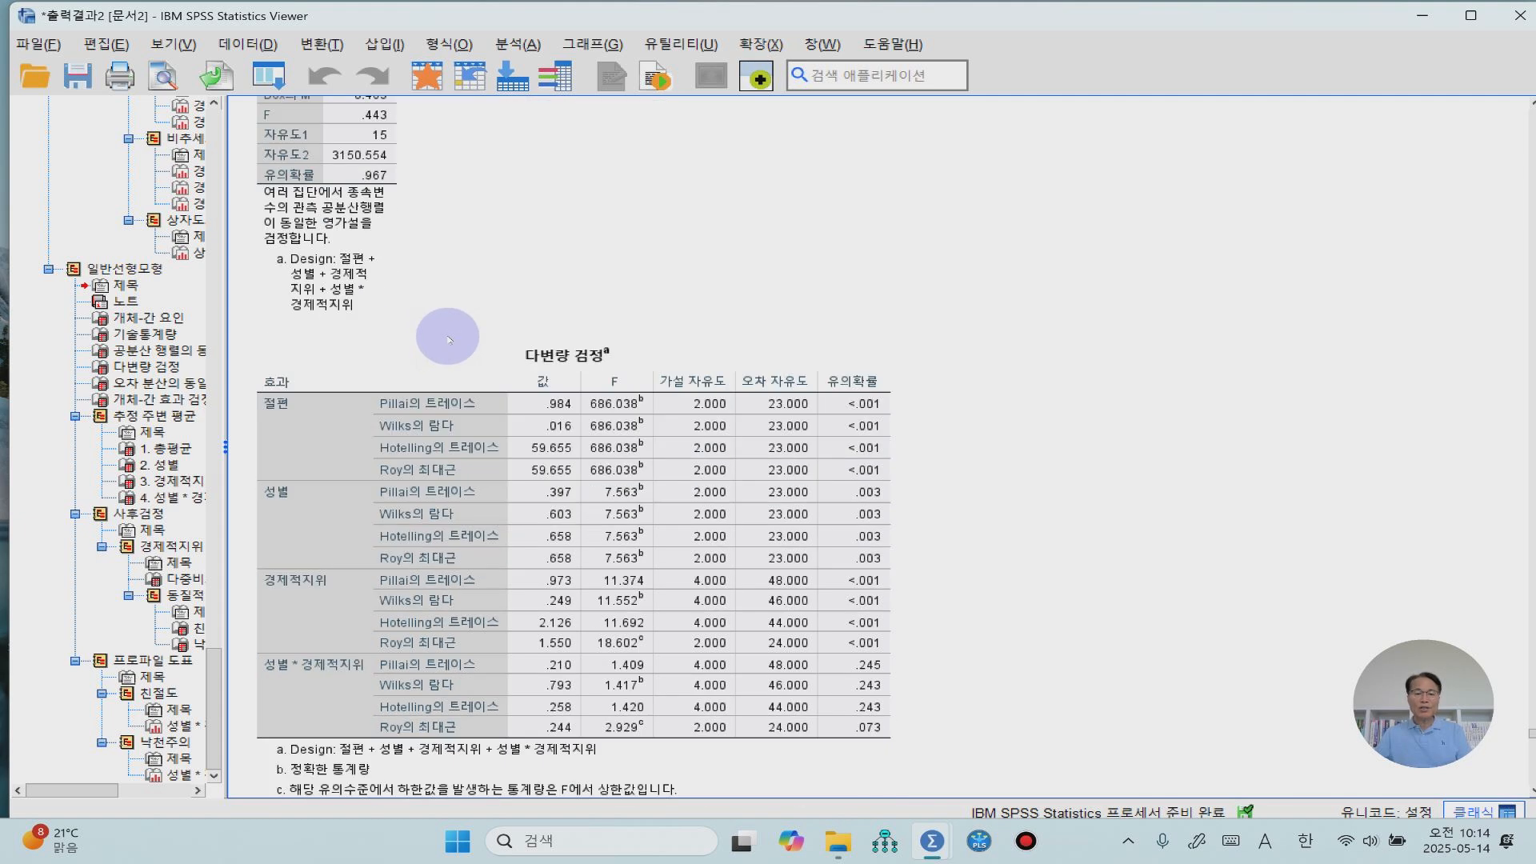
click(528, 324)
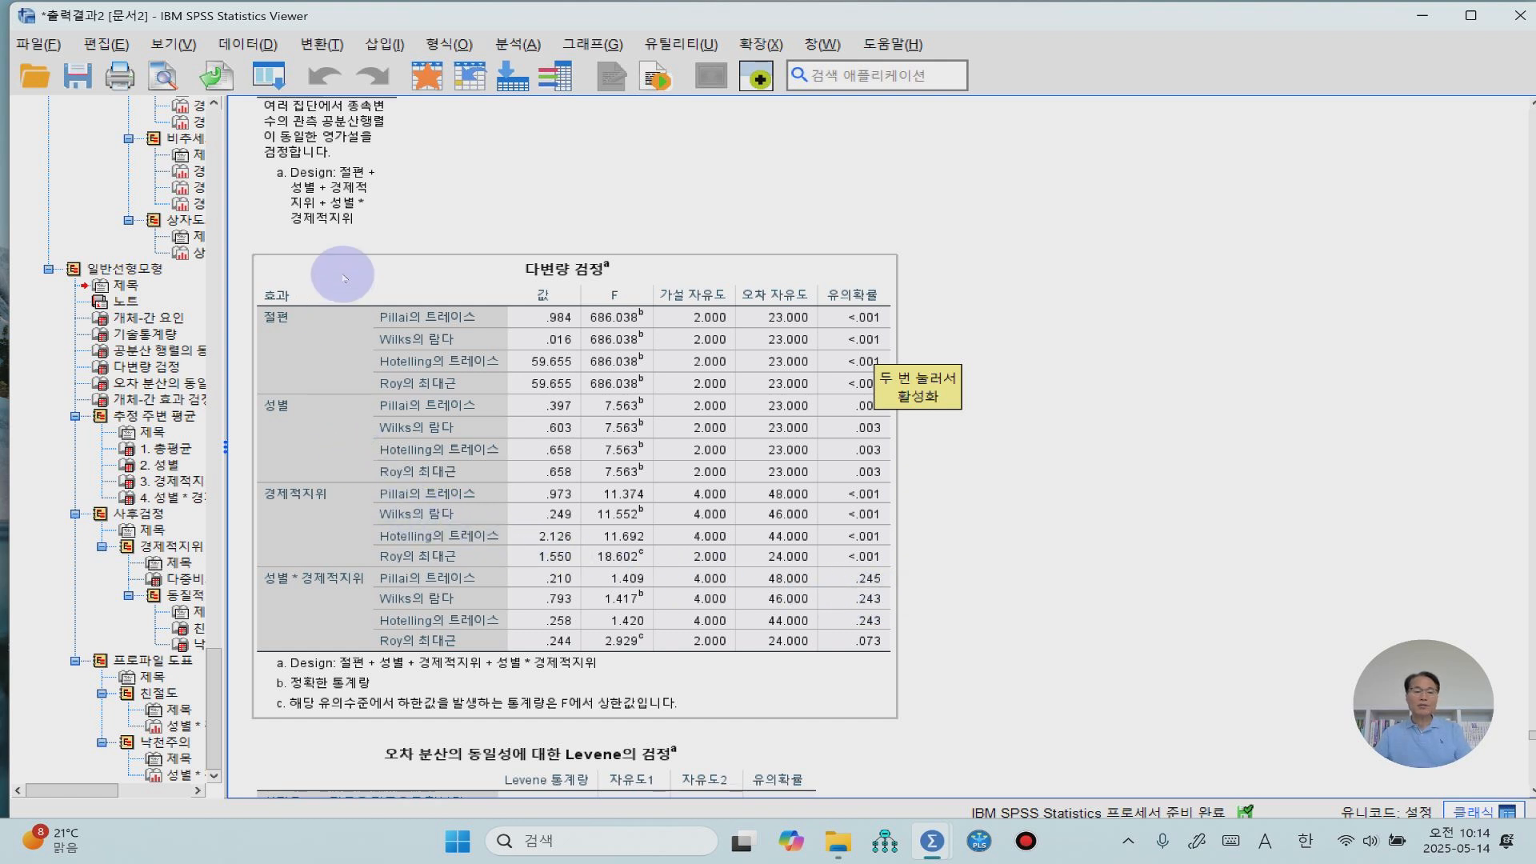
click(1090, 348)
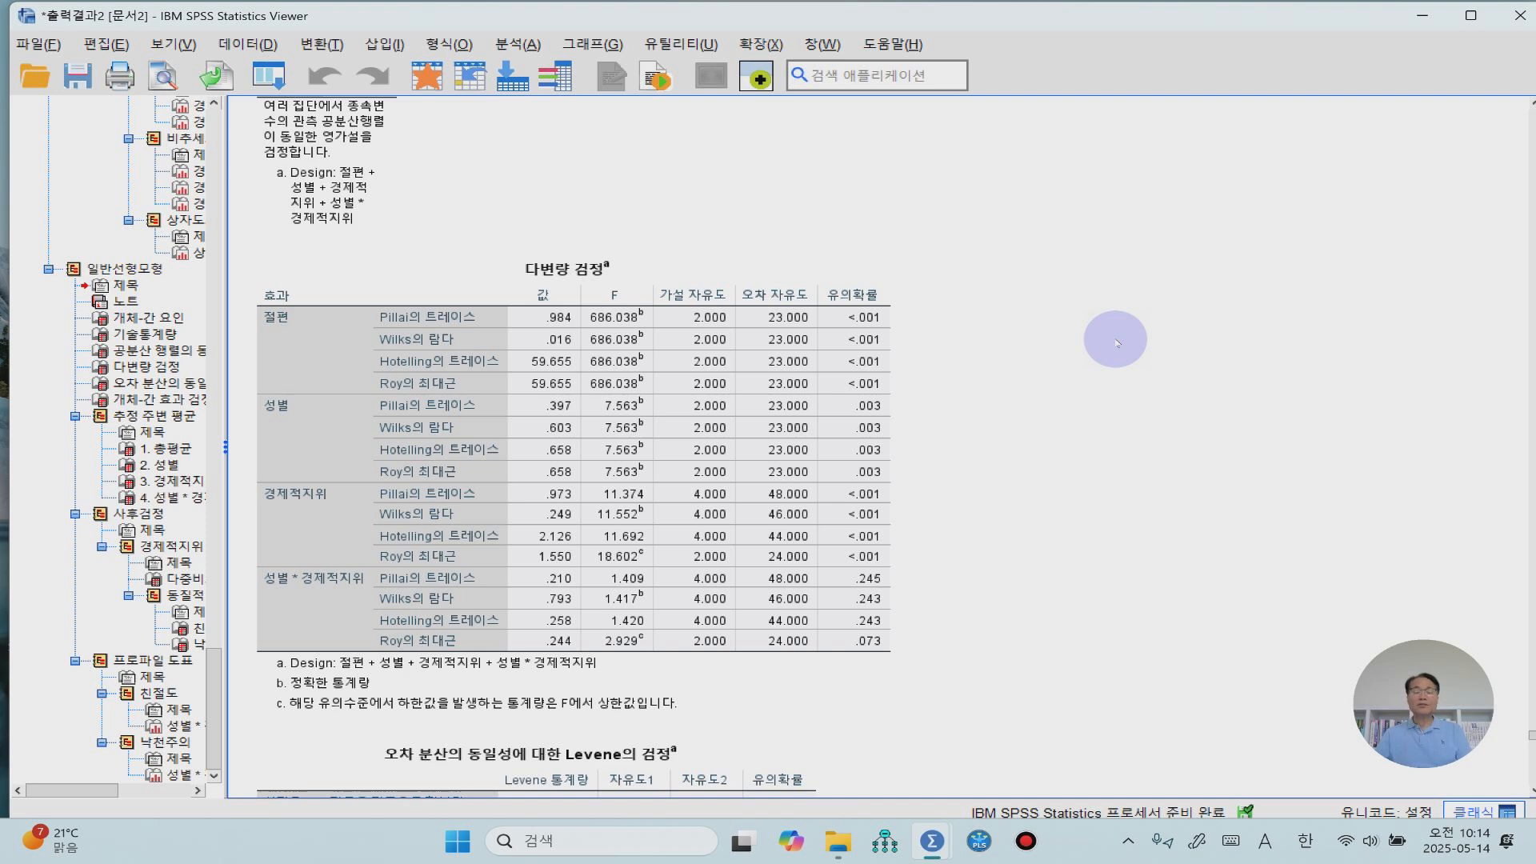
- Examine Levene's test, the between-subjects effects (개체-간 효과 검정) and the estimated marginal means tables
scroll(1118, 343, down, 5)
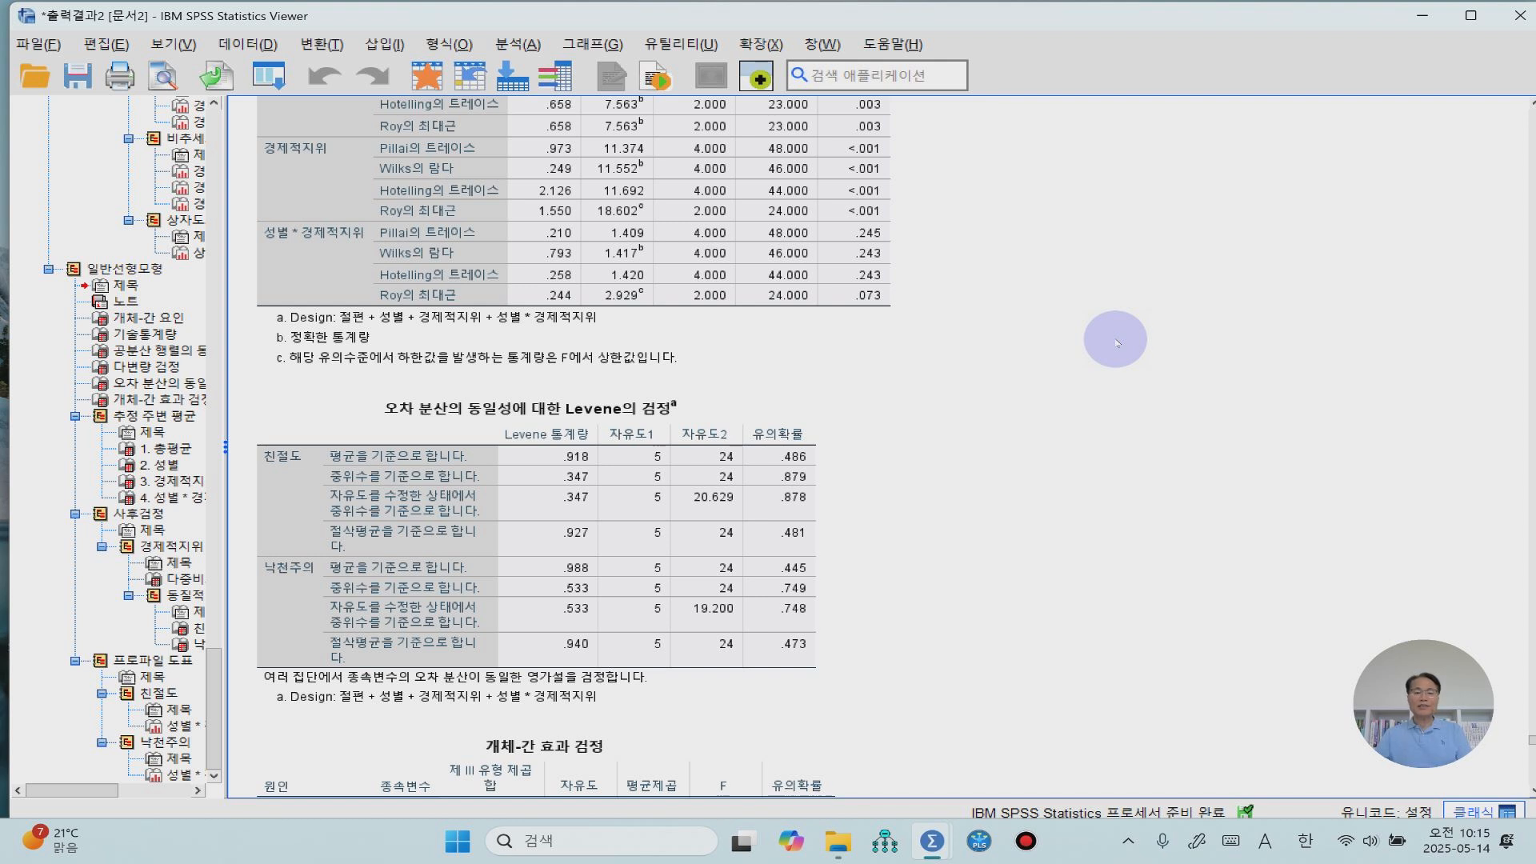
click(809, 457)
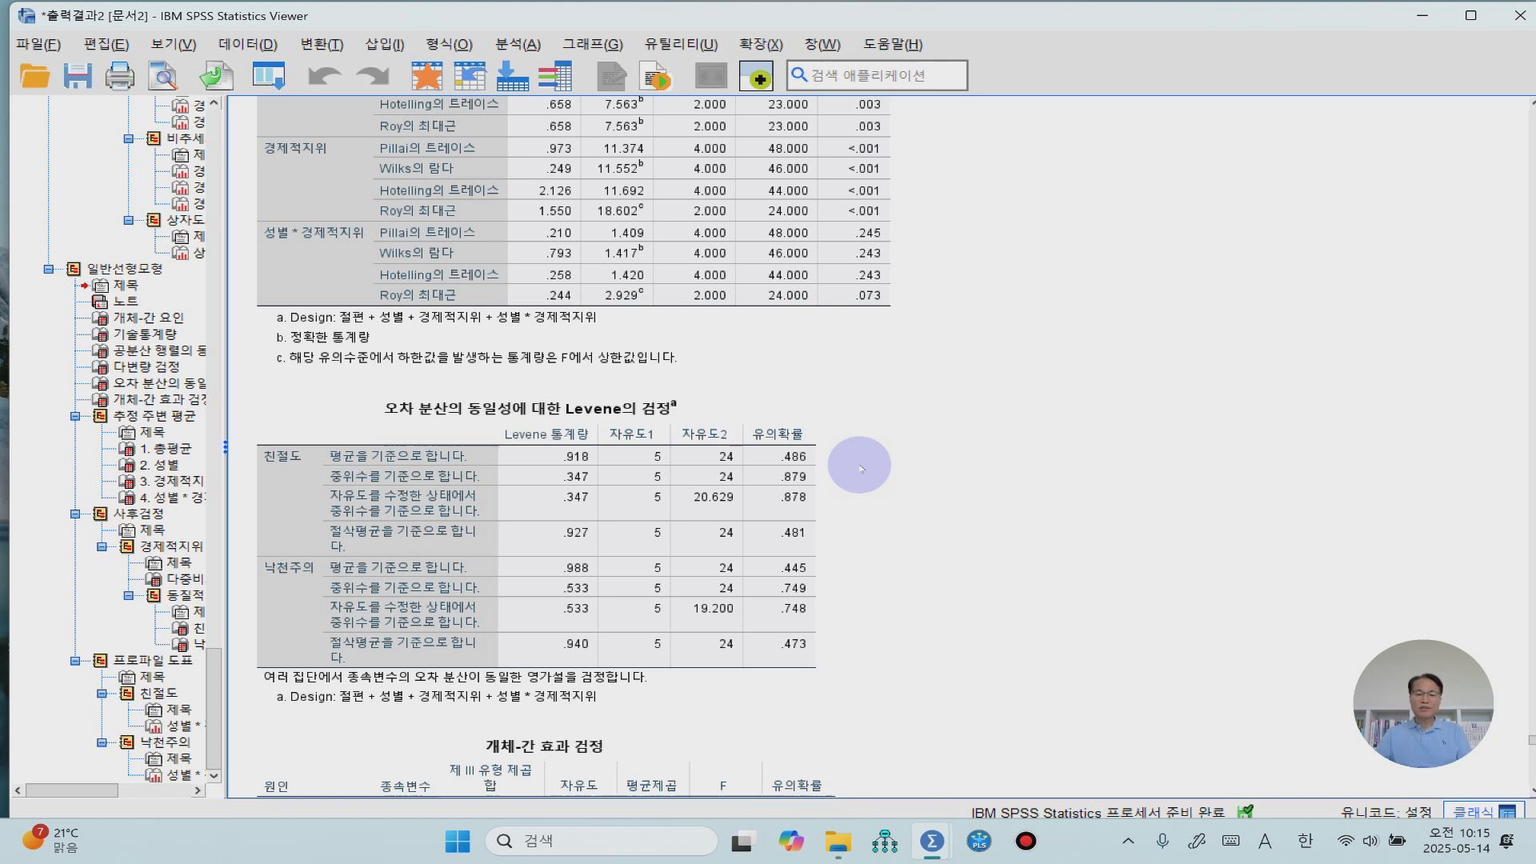
scroll(860, 468, down, 5)
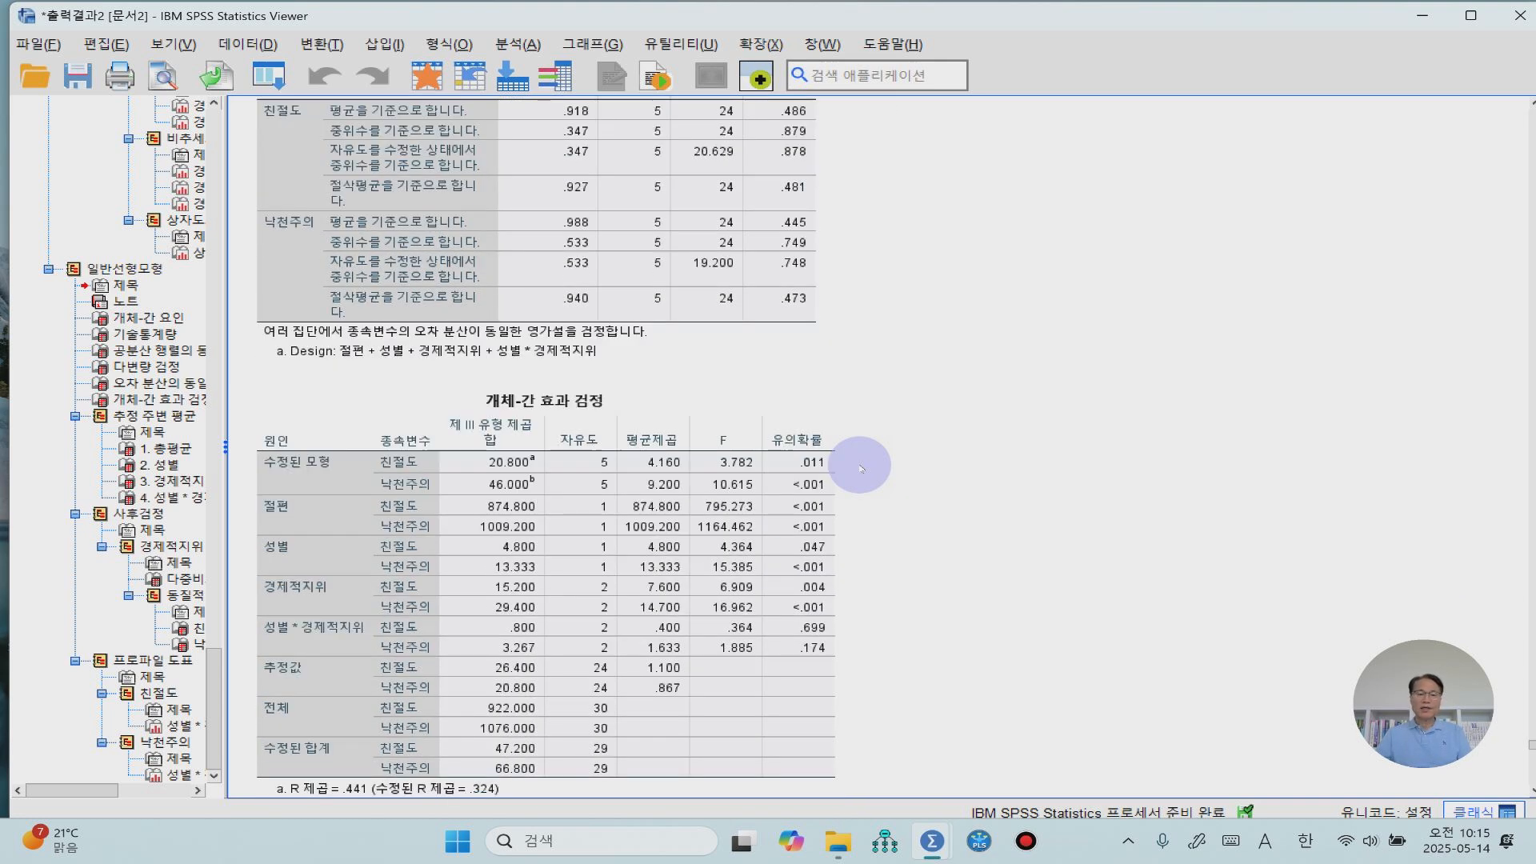
scroll(860, 468, down, 1)
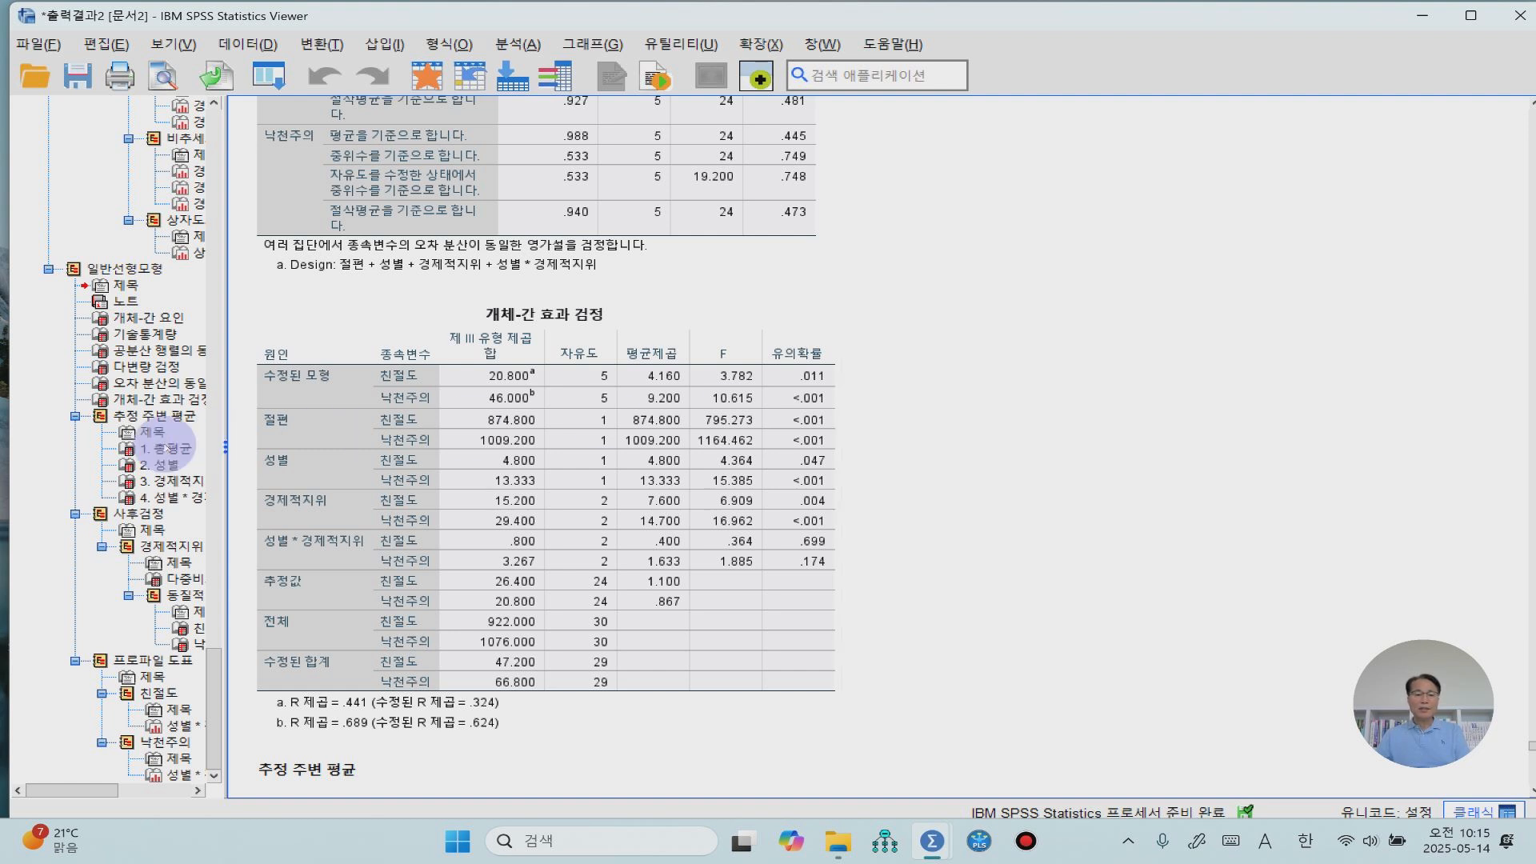
click(358, 467)
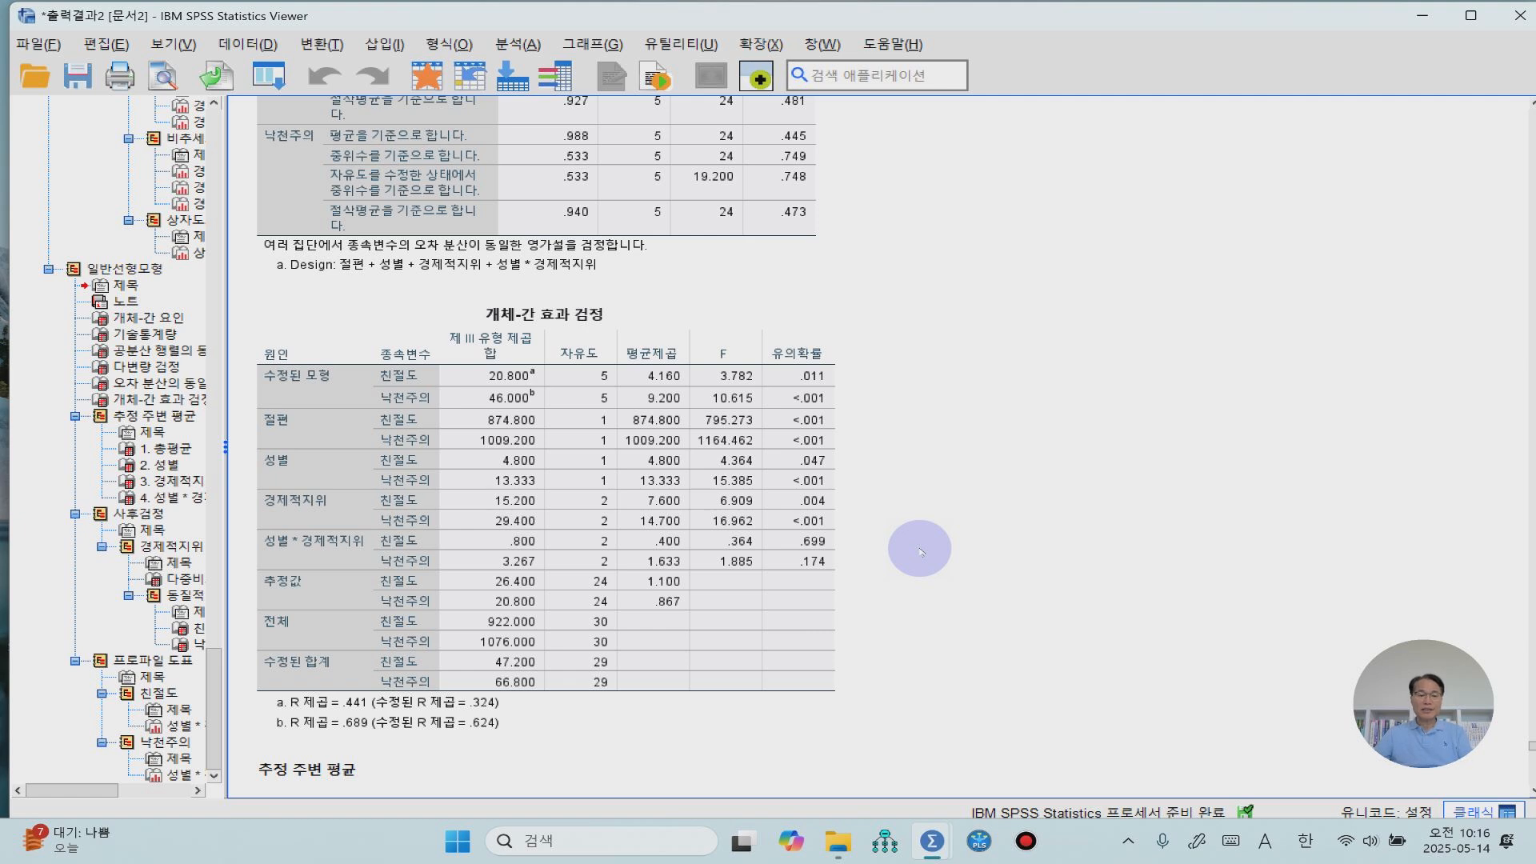
scroll(920, 550, down, 5)
scroll(921, 550, down, 1)
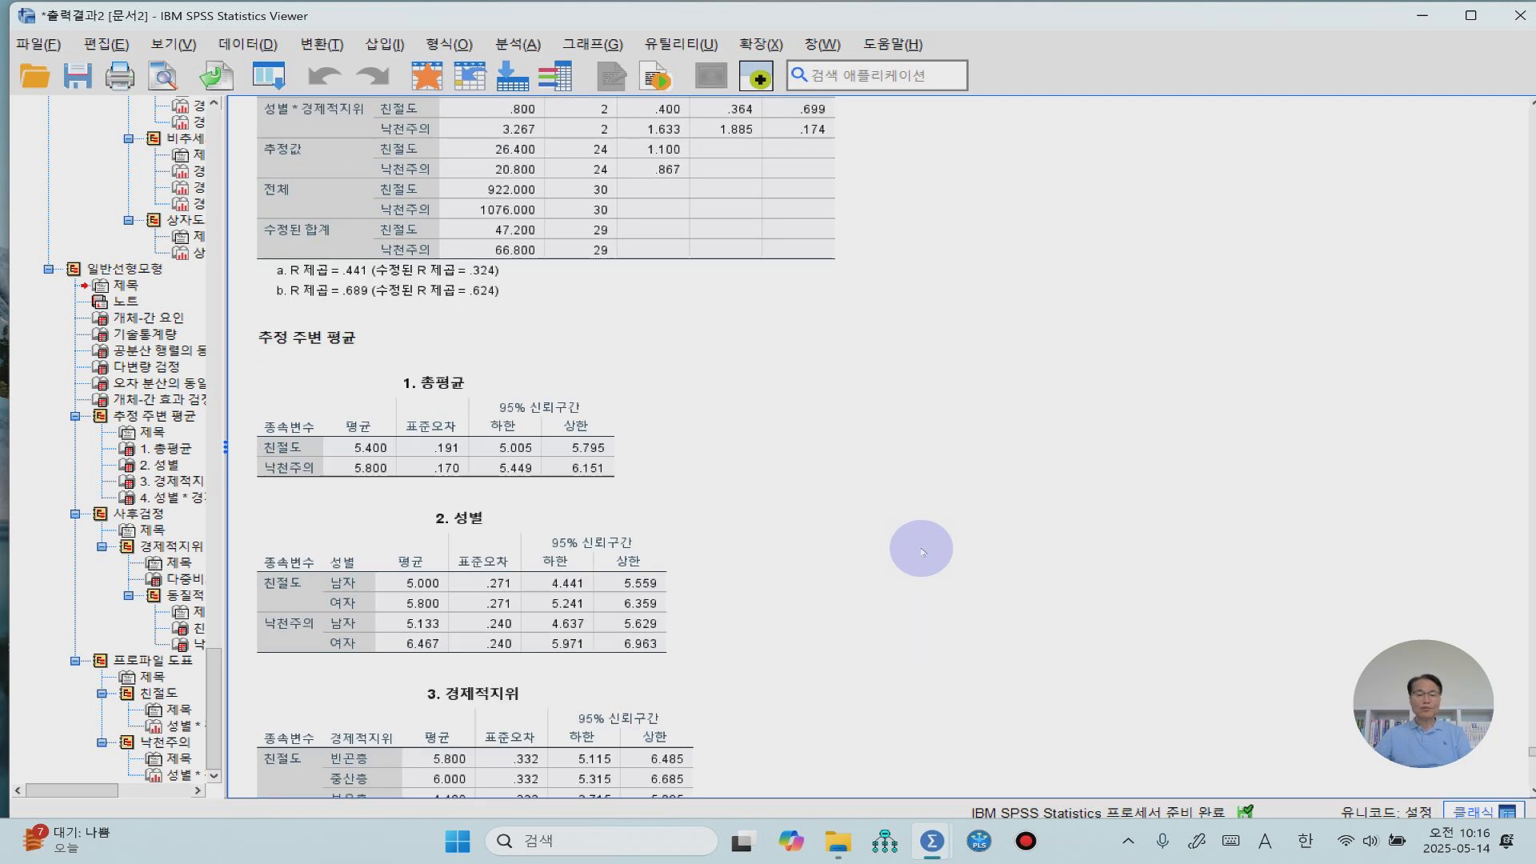
scroll(922, 550, down, 3)
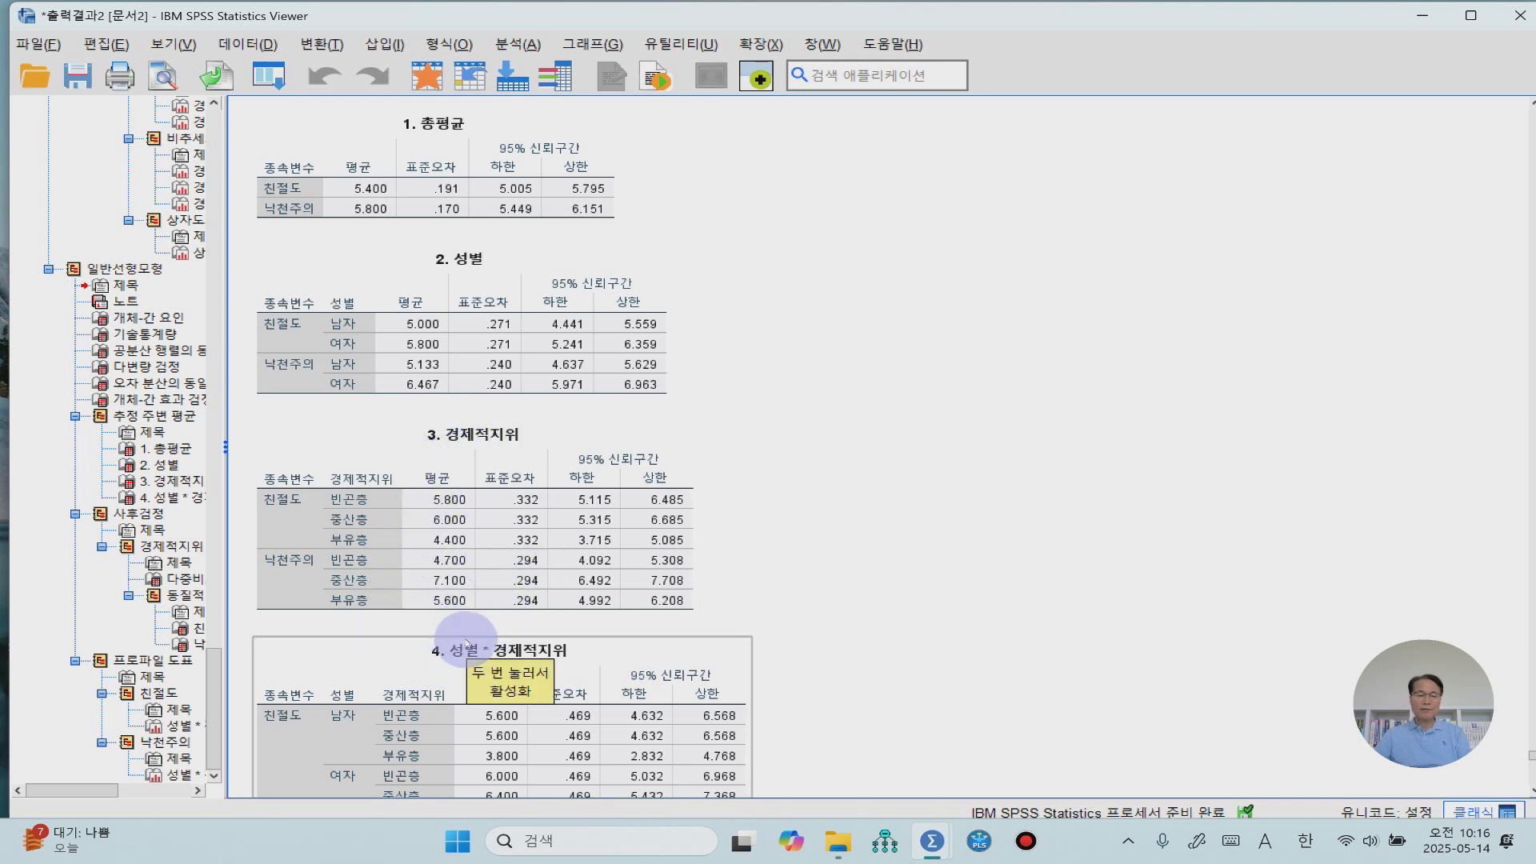
scroll(466, 642, down, 2)
scroll(466, 642, down, 1)
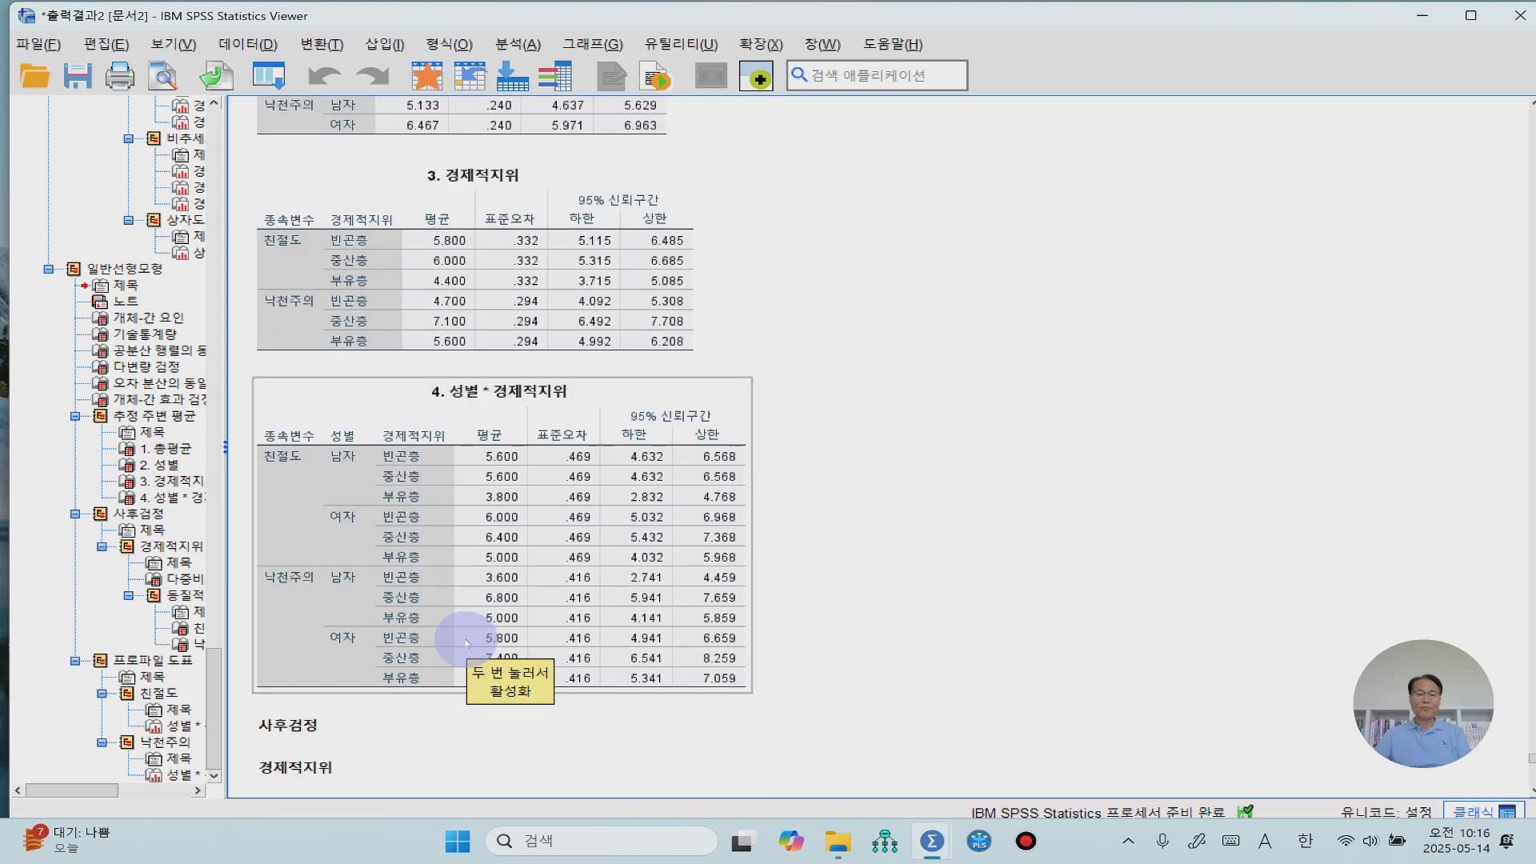
- Examine the Scheffe multiple comparisons, the homogeneous subsets and the profile plots for 친절도 and 낙천주의
scroll(510, 454, down, 5)
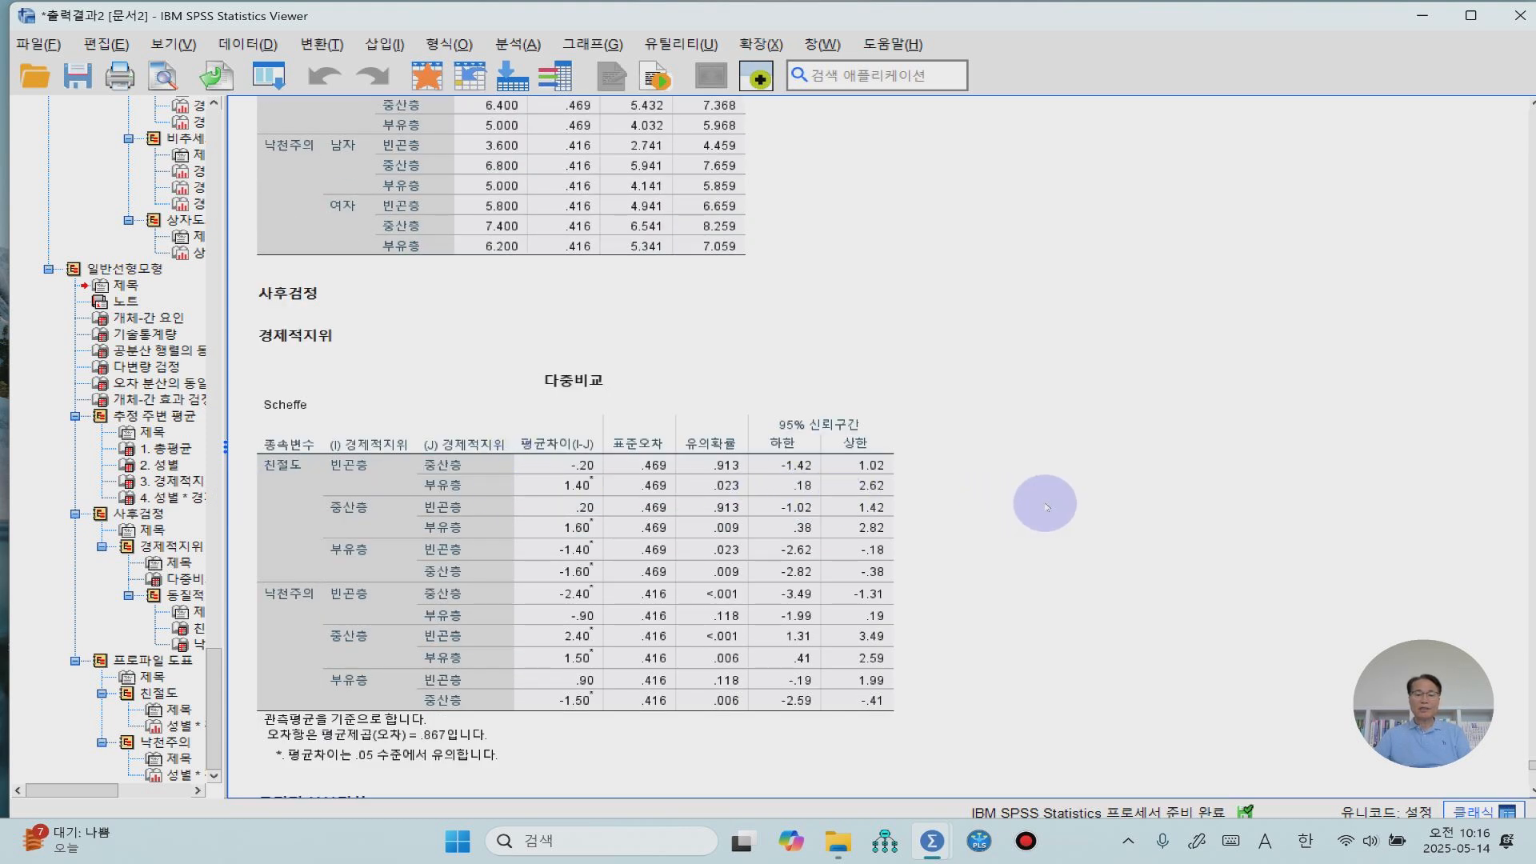
scroll(1045, 506, down, 3)
scroll(1045, 505, down, 2)
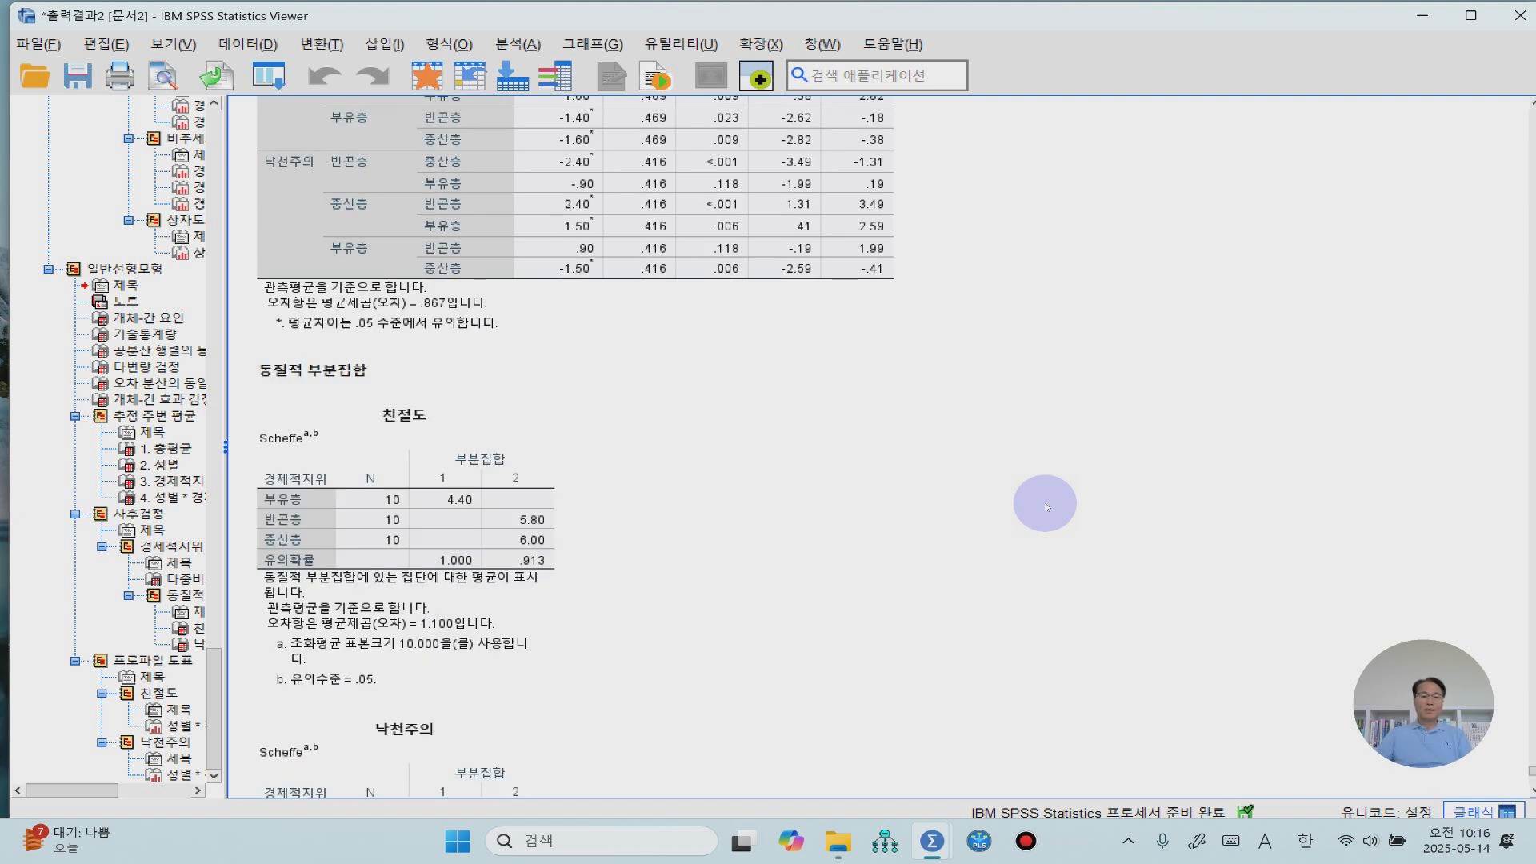
scroll(792, 512, down, 1)
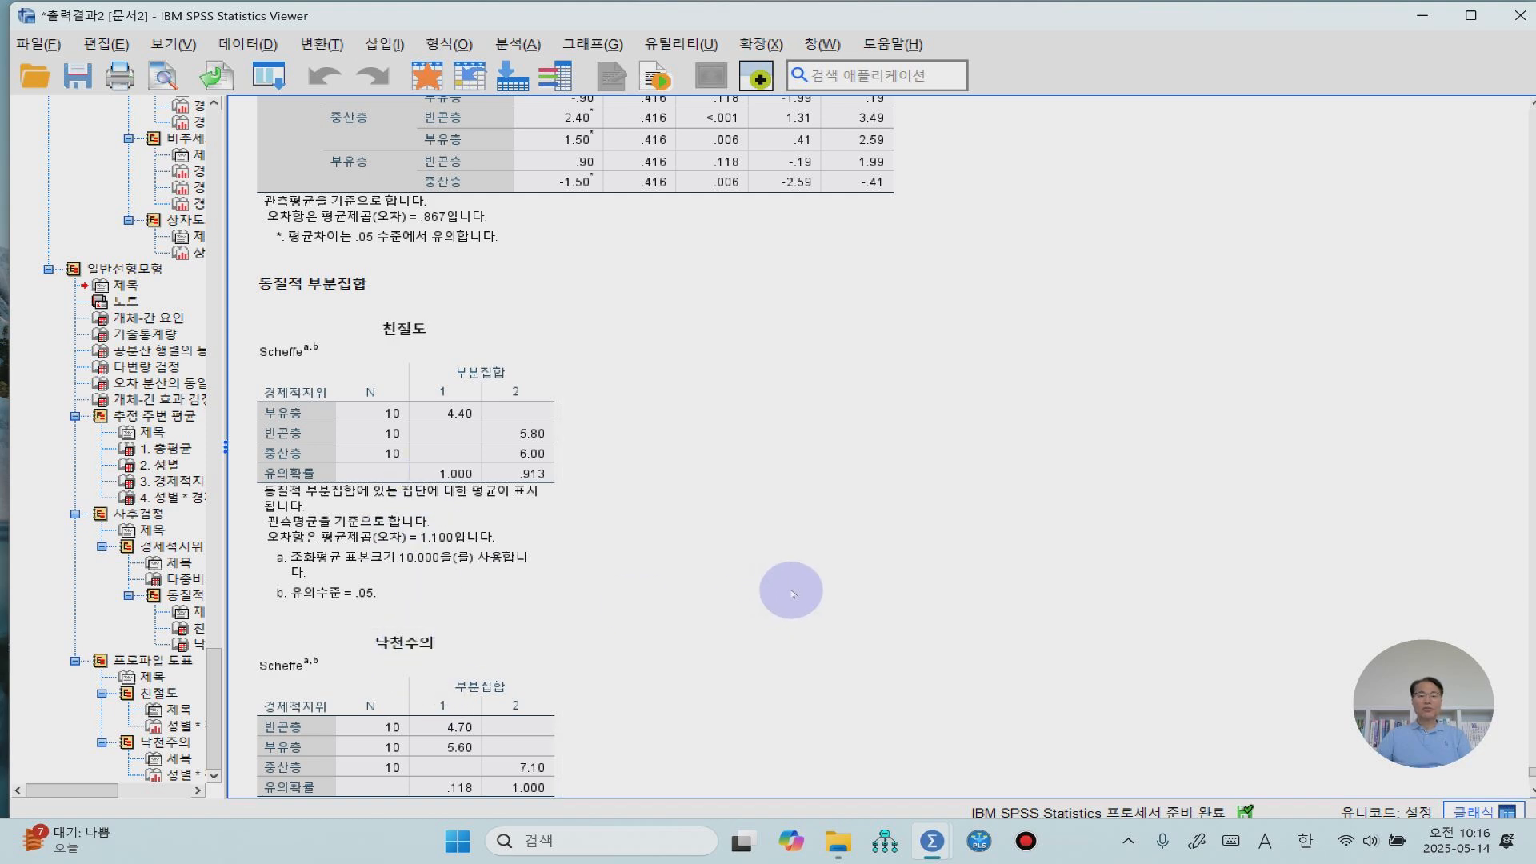
scroll(792, 594, down, 3)
scroll(792, 594, down, 5)
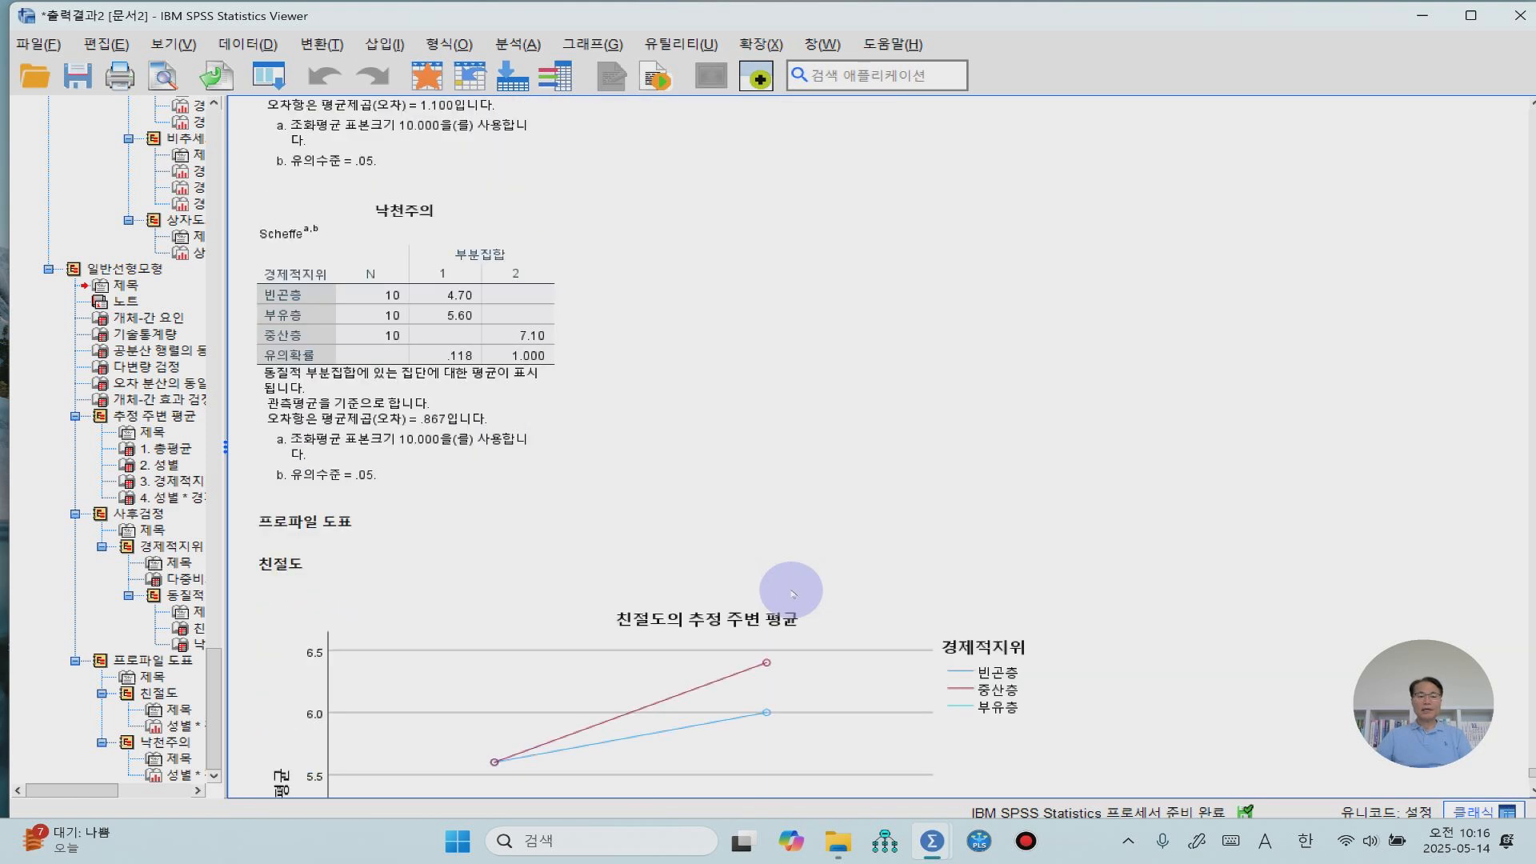
scroll(792, 594, down, 7)
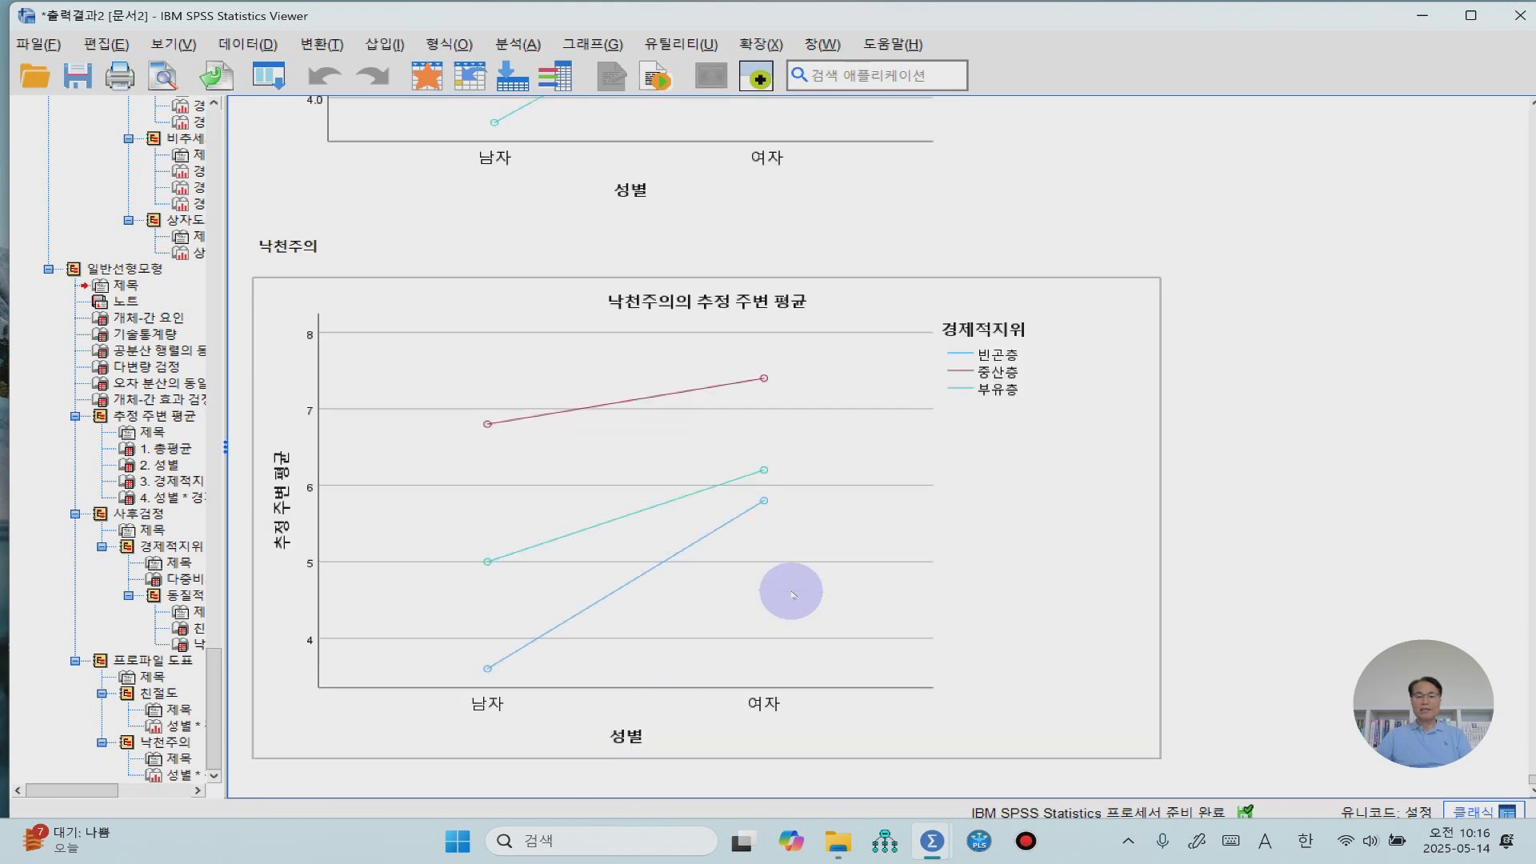